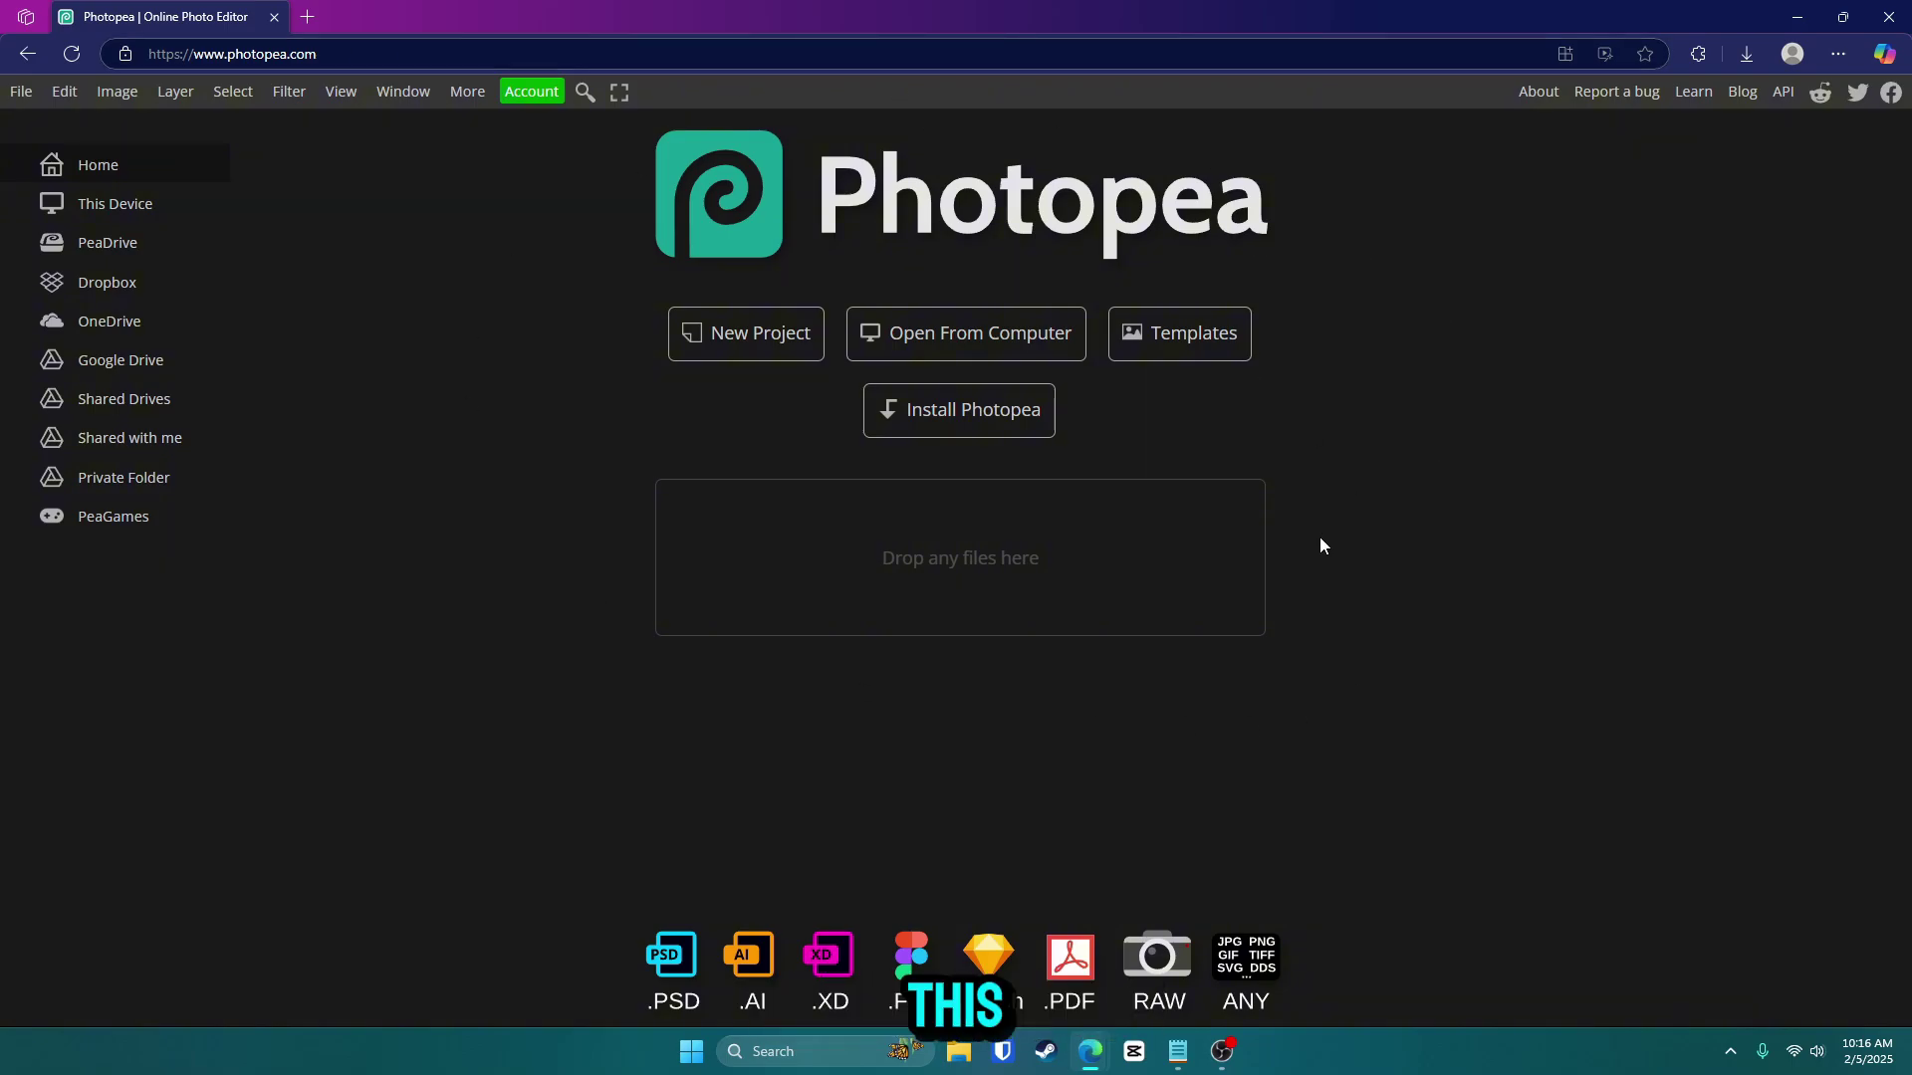
# Create a new blank white project with width and height both set to 1000 px.
pyautogui.click(740, 351)
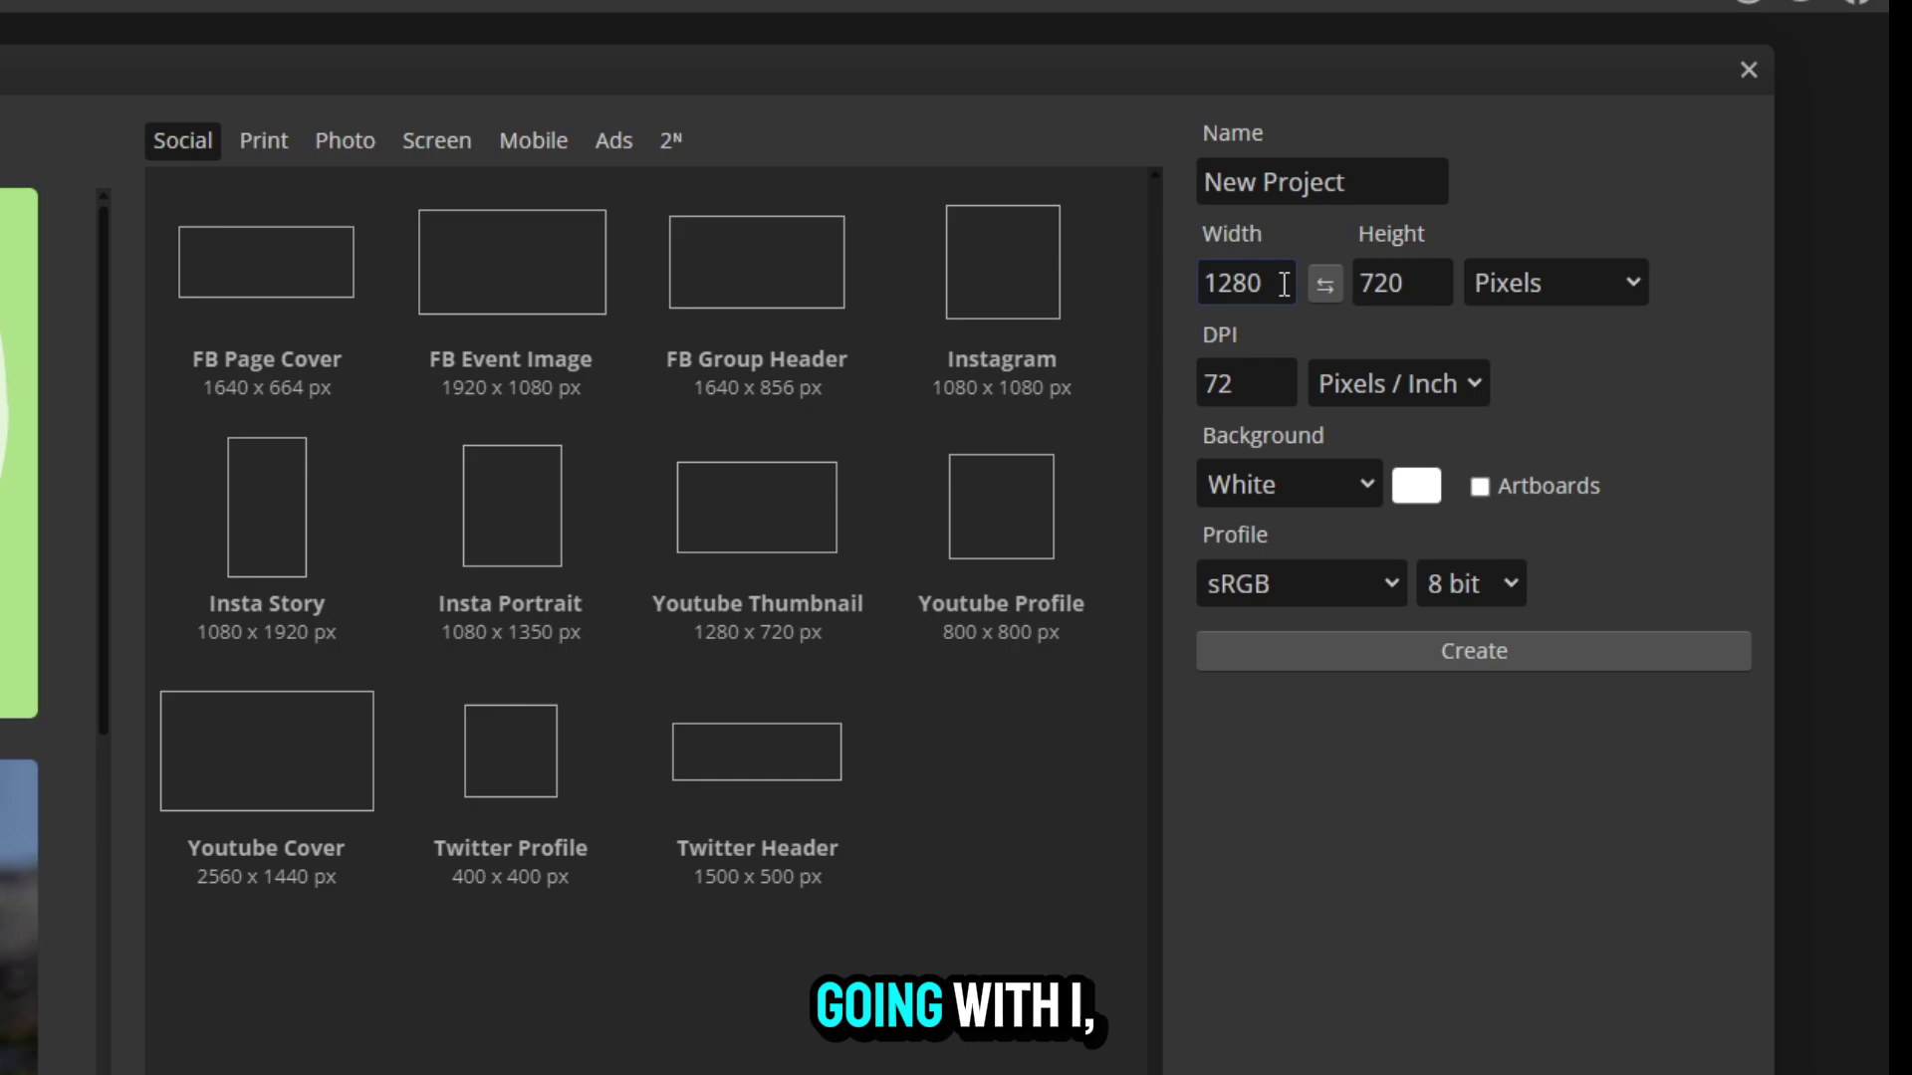
pyautogui.doubleClick(1281, 286)
pyautogui.write('100')
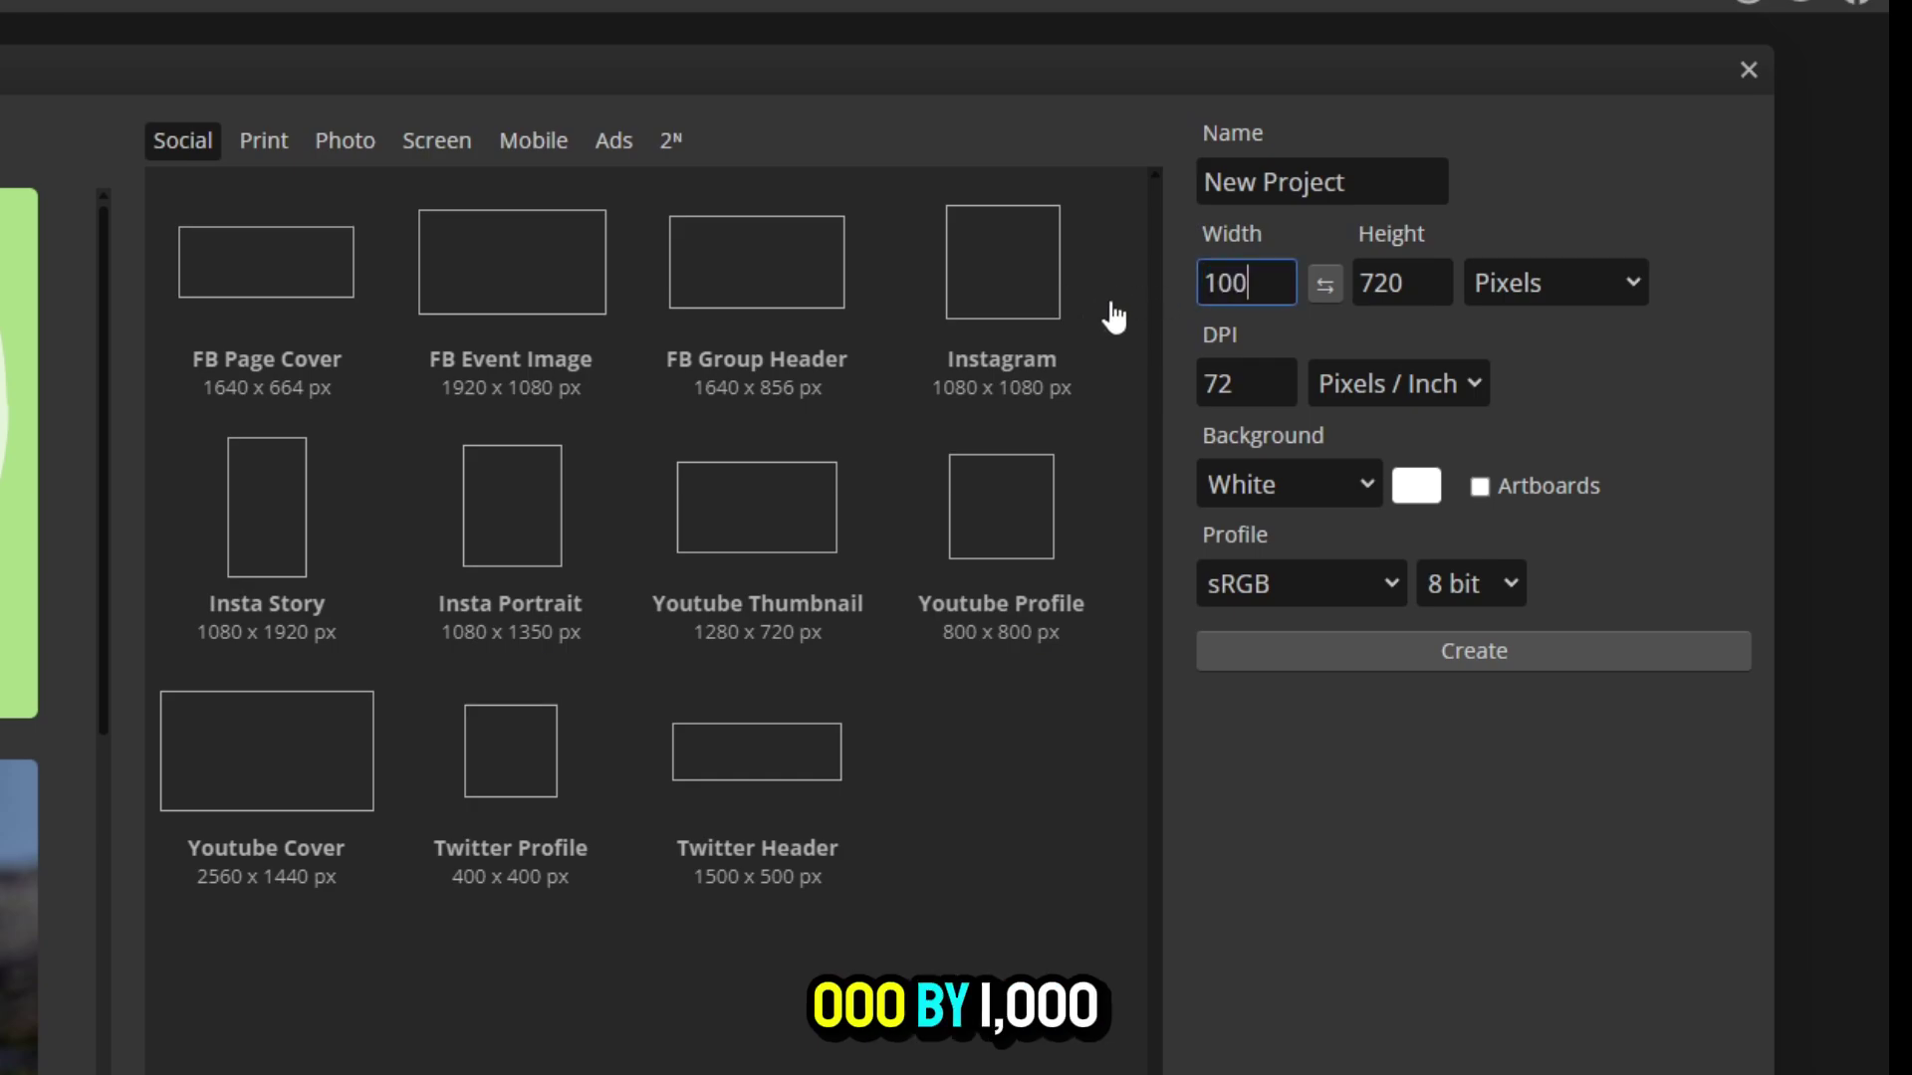
pyautogui.write('0')
pyautogui.doubleClick(1388, 286)
pyautogui.write('1000')
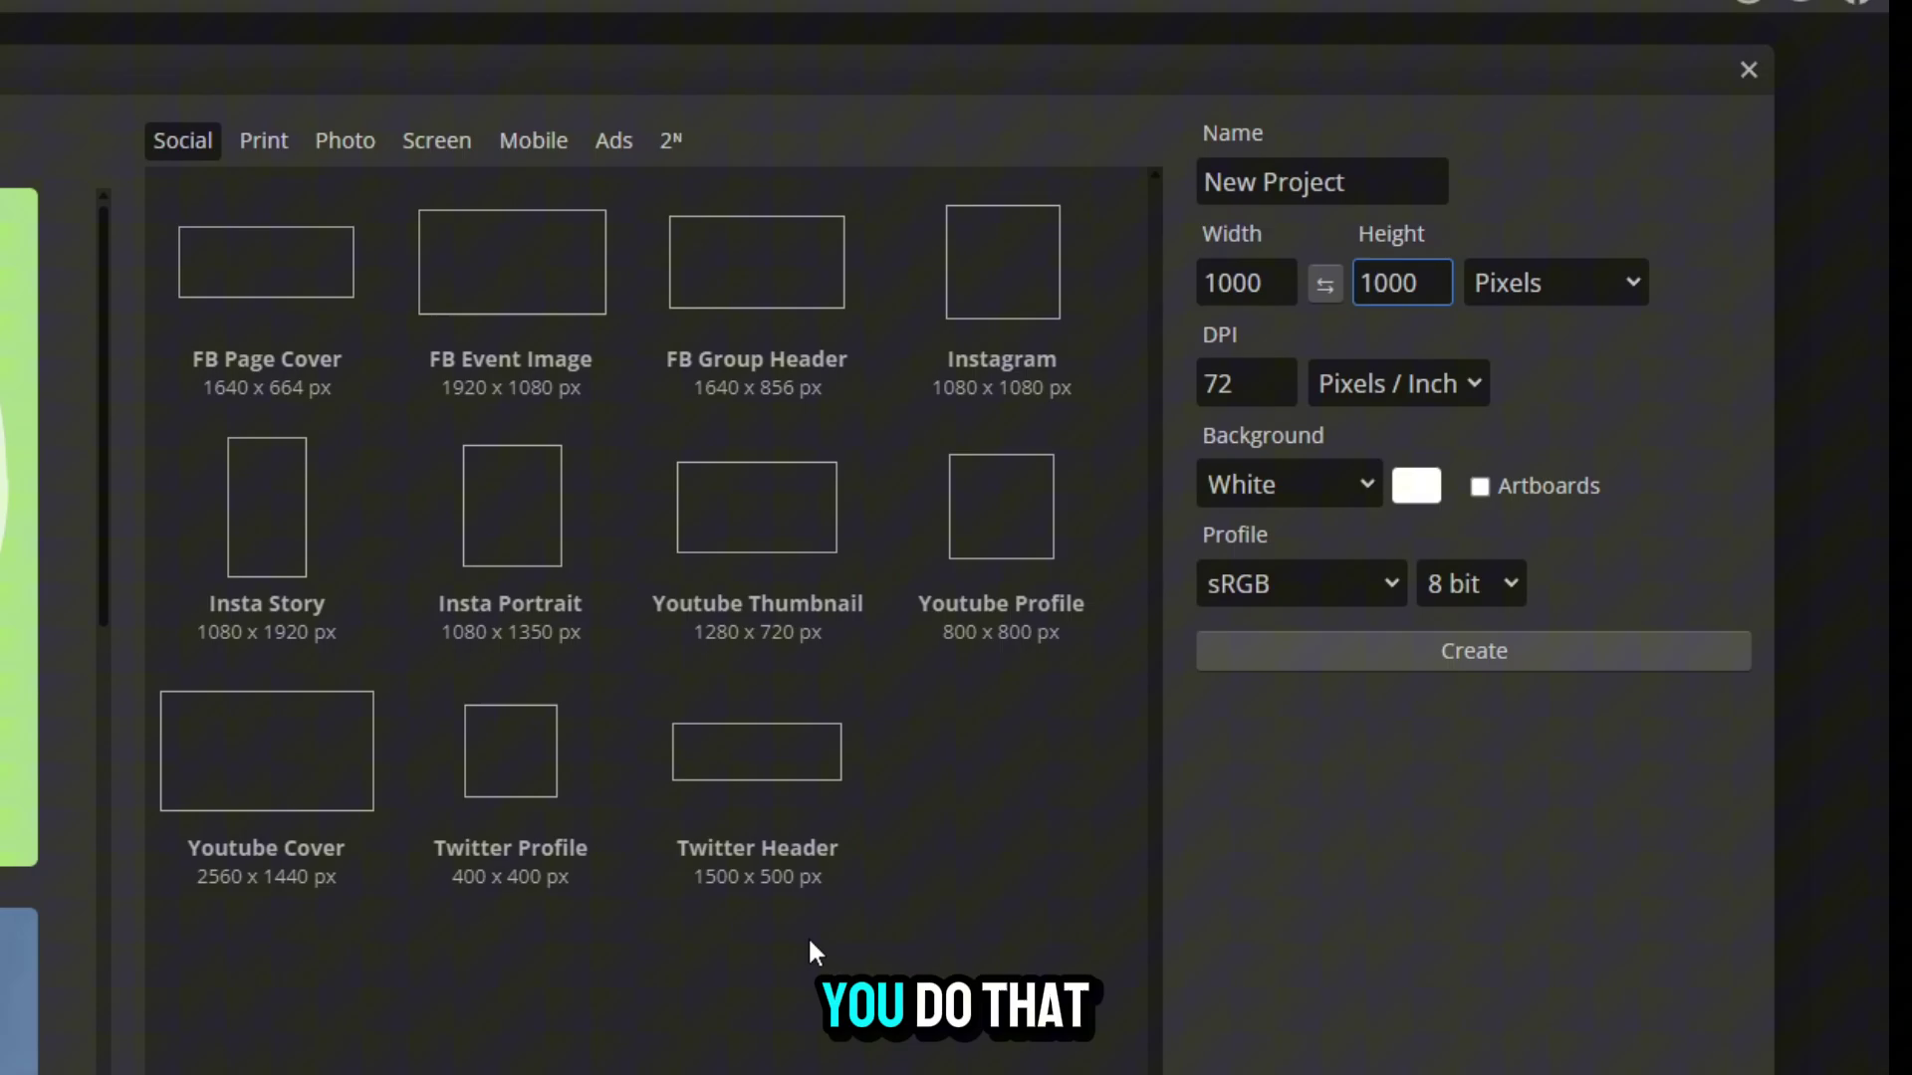
pyautogui.click(1597, 657)
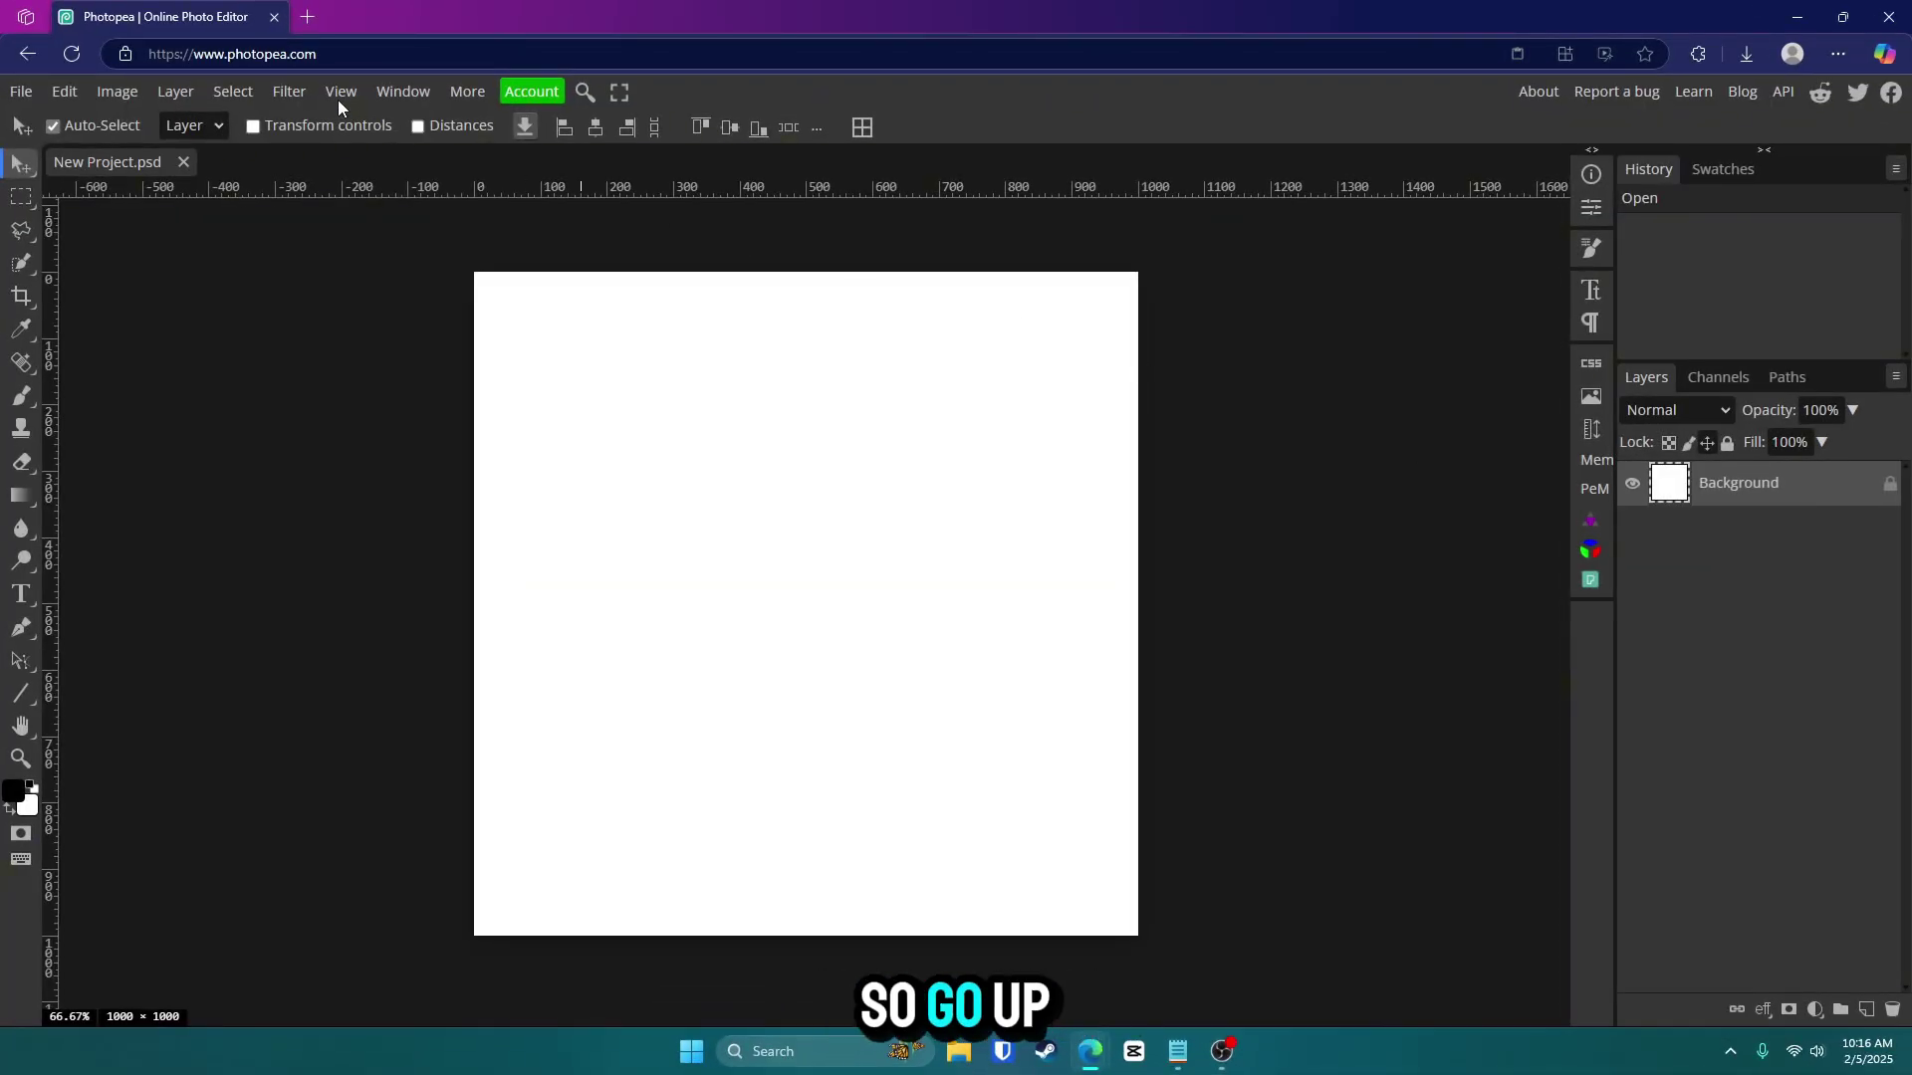
# Open the plugin catalogue and verify the SuperBloom, Color Theater and Pexels cards show Uninstall.
pyautogui.click(403, 91)
pyautogui.click(457, 166)
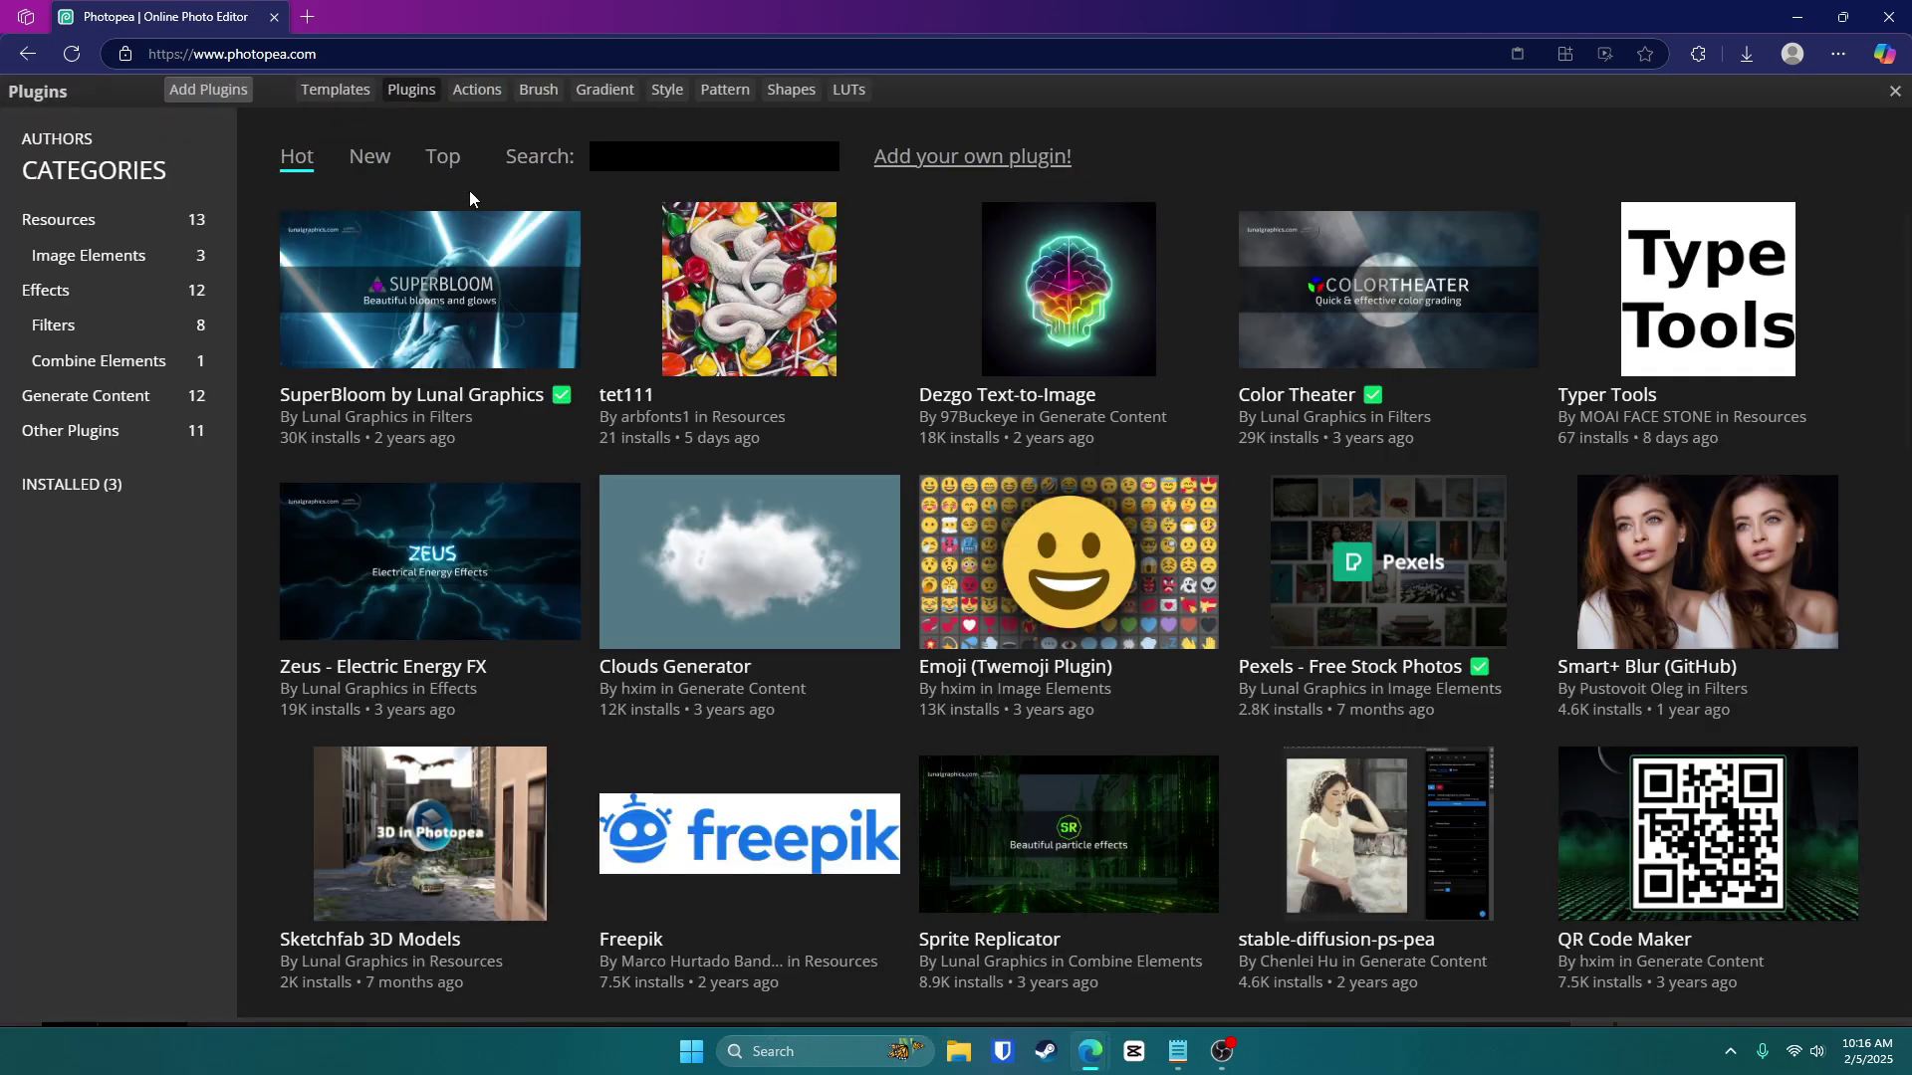
pyautogui.click(462, 405)
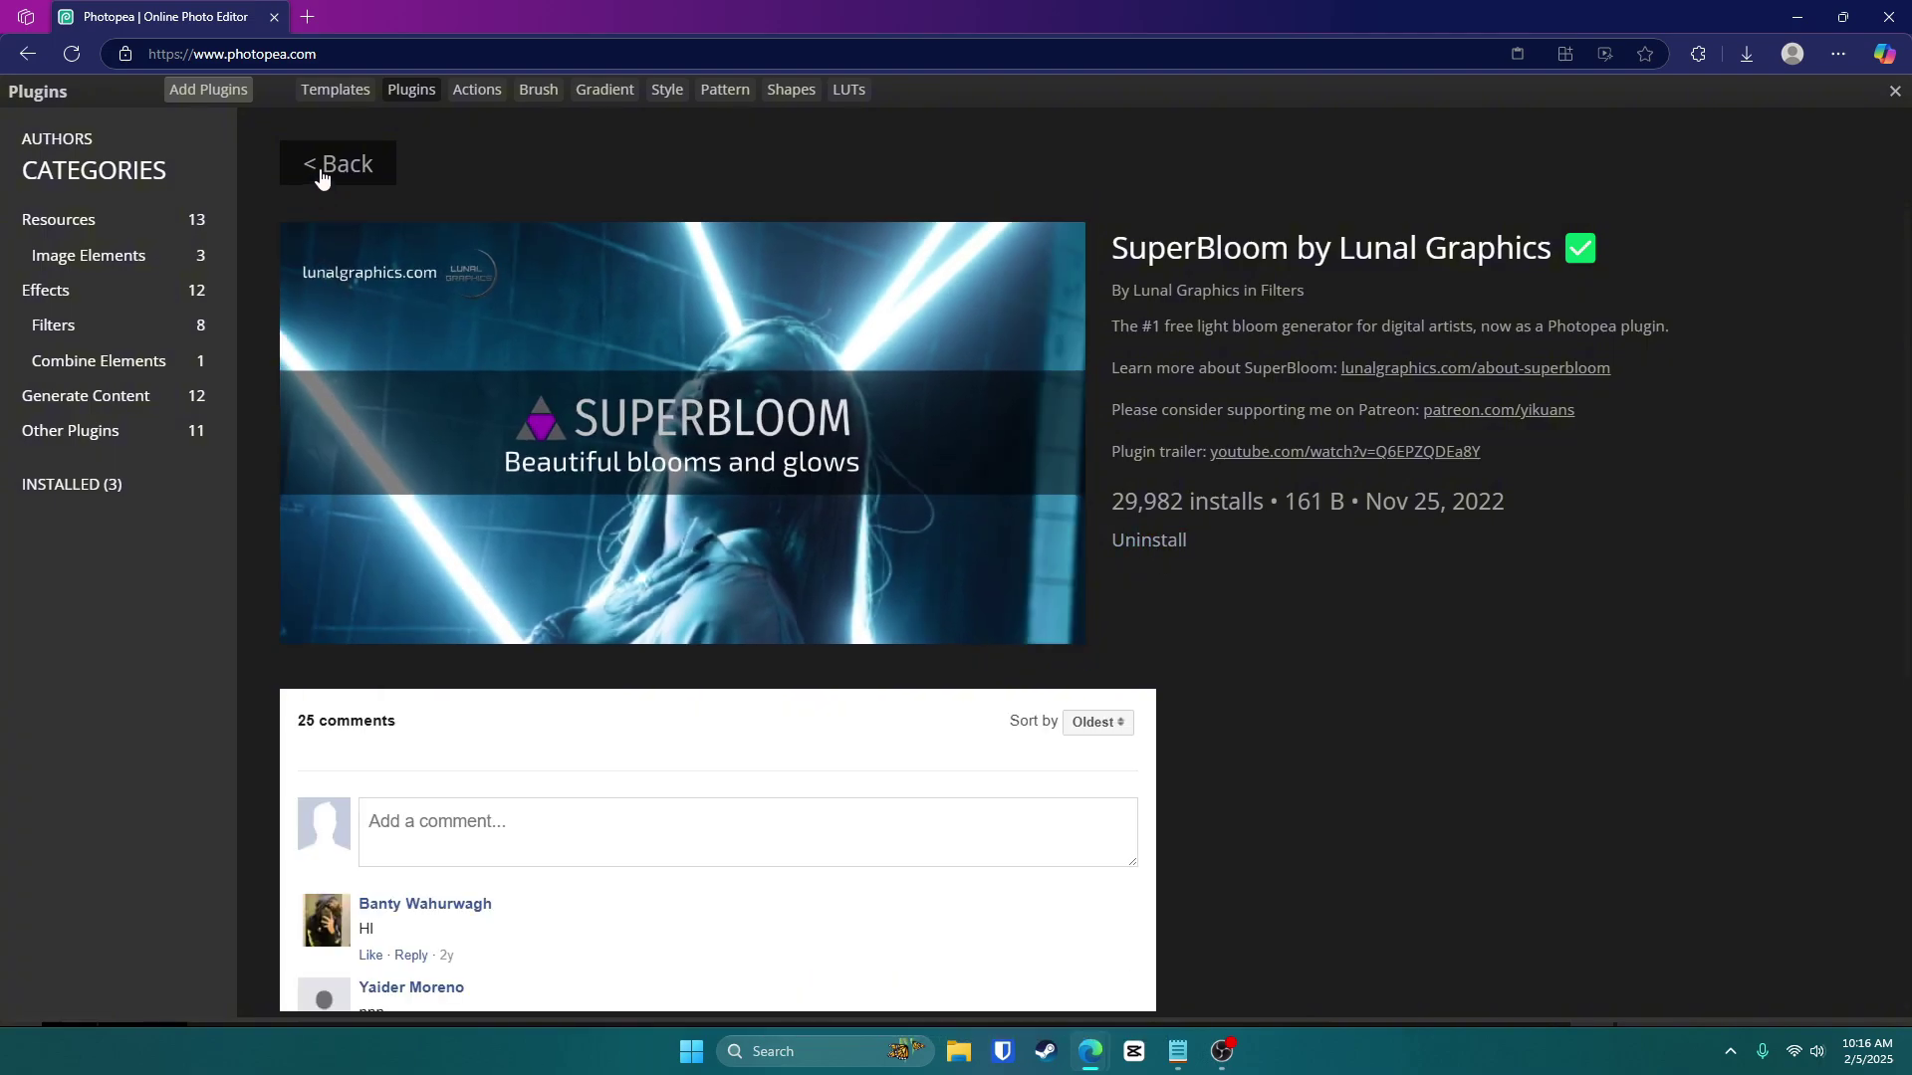
pyautogui.click(320, 177)
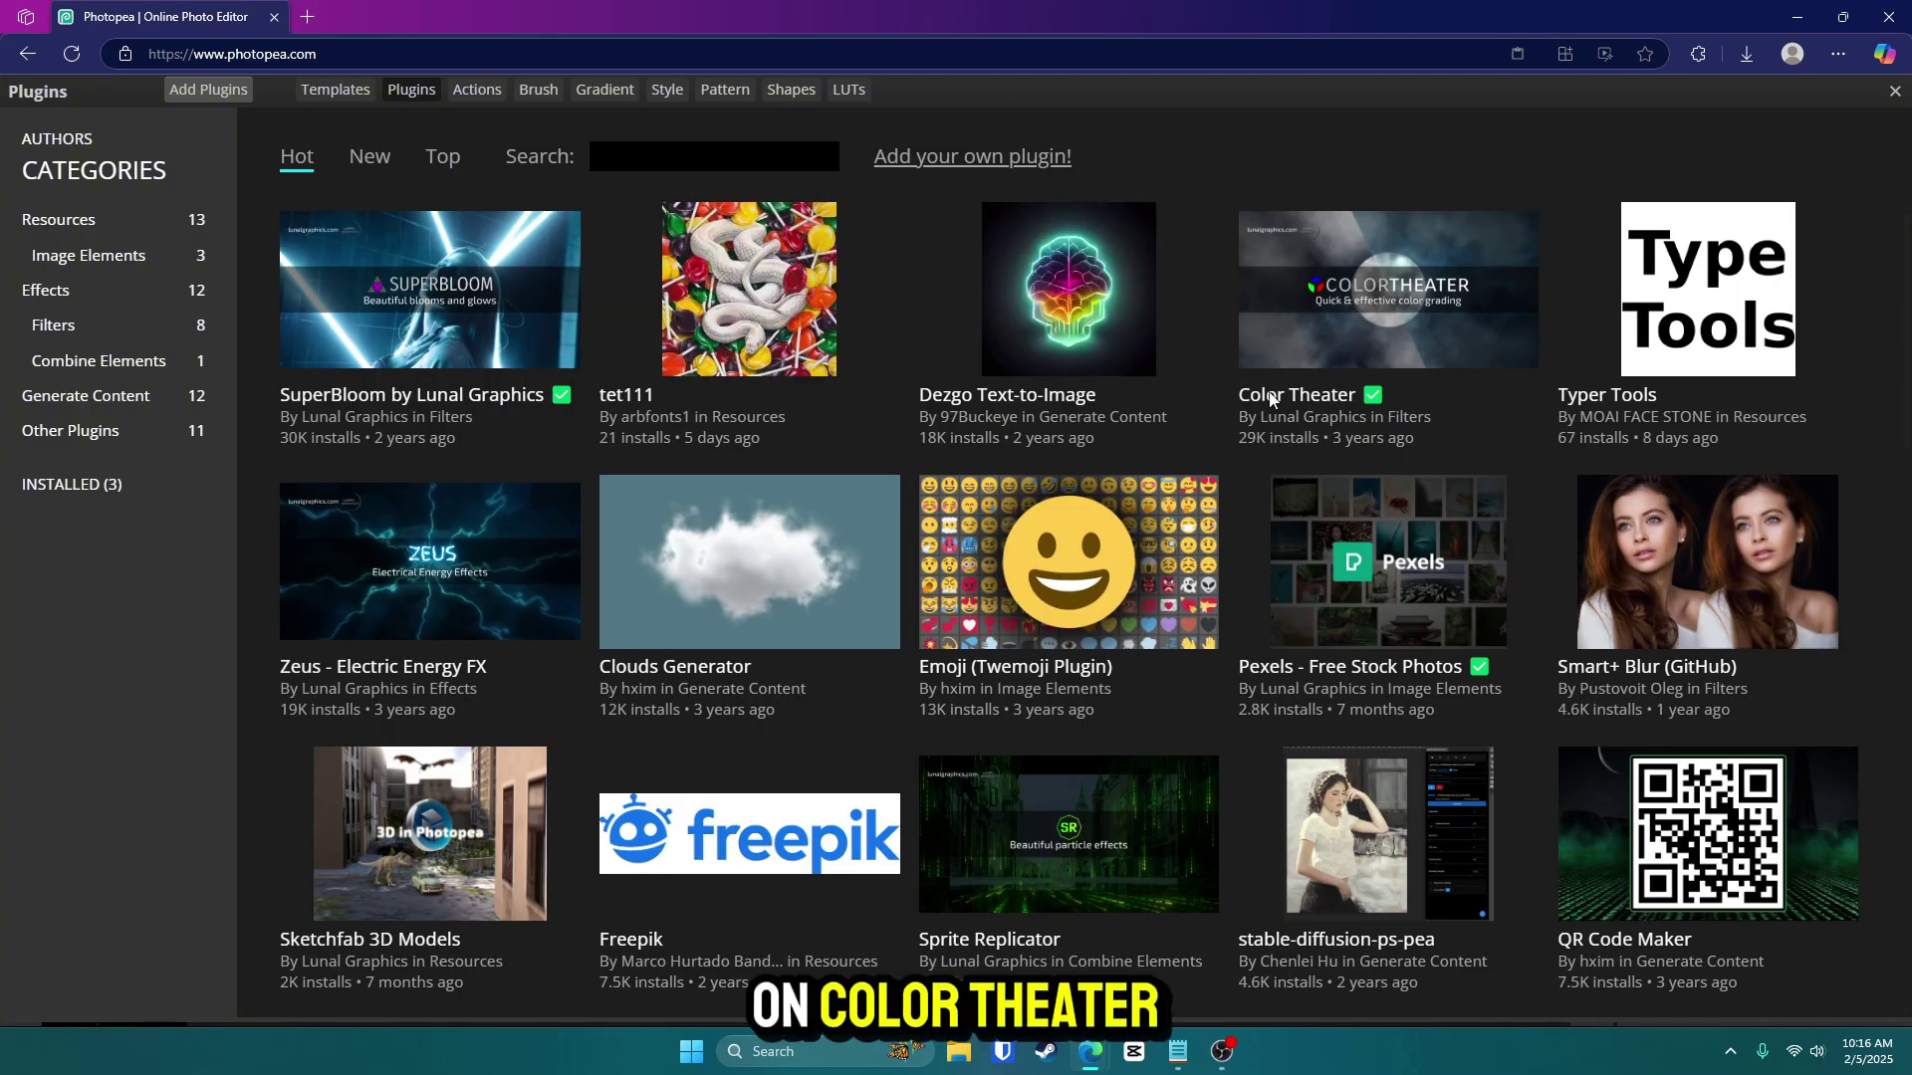
pyautogui.click(1270, 400)
pyautogui.click(325, 167)
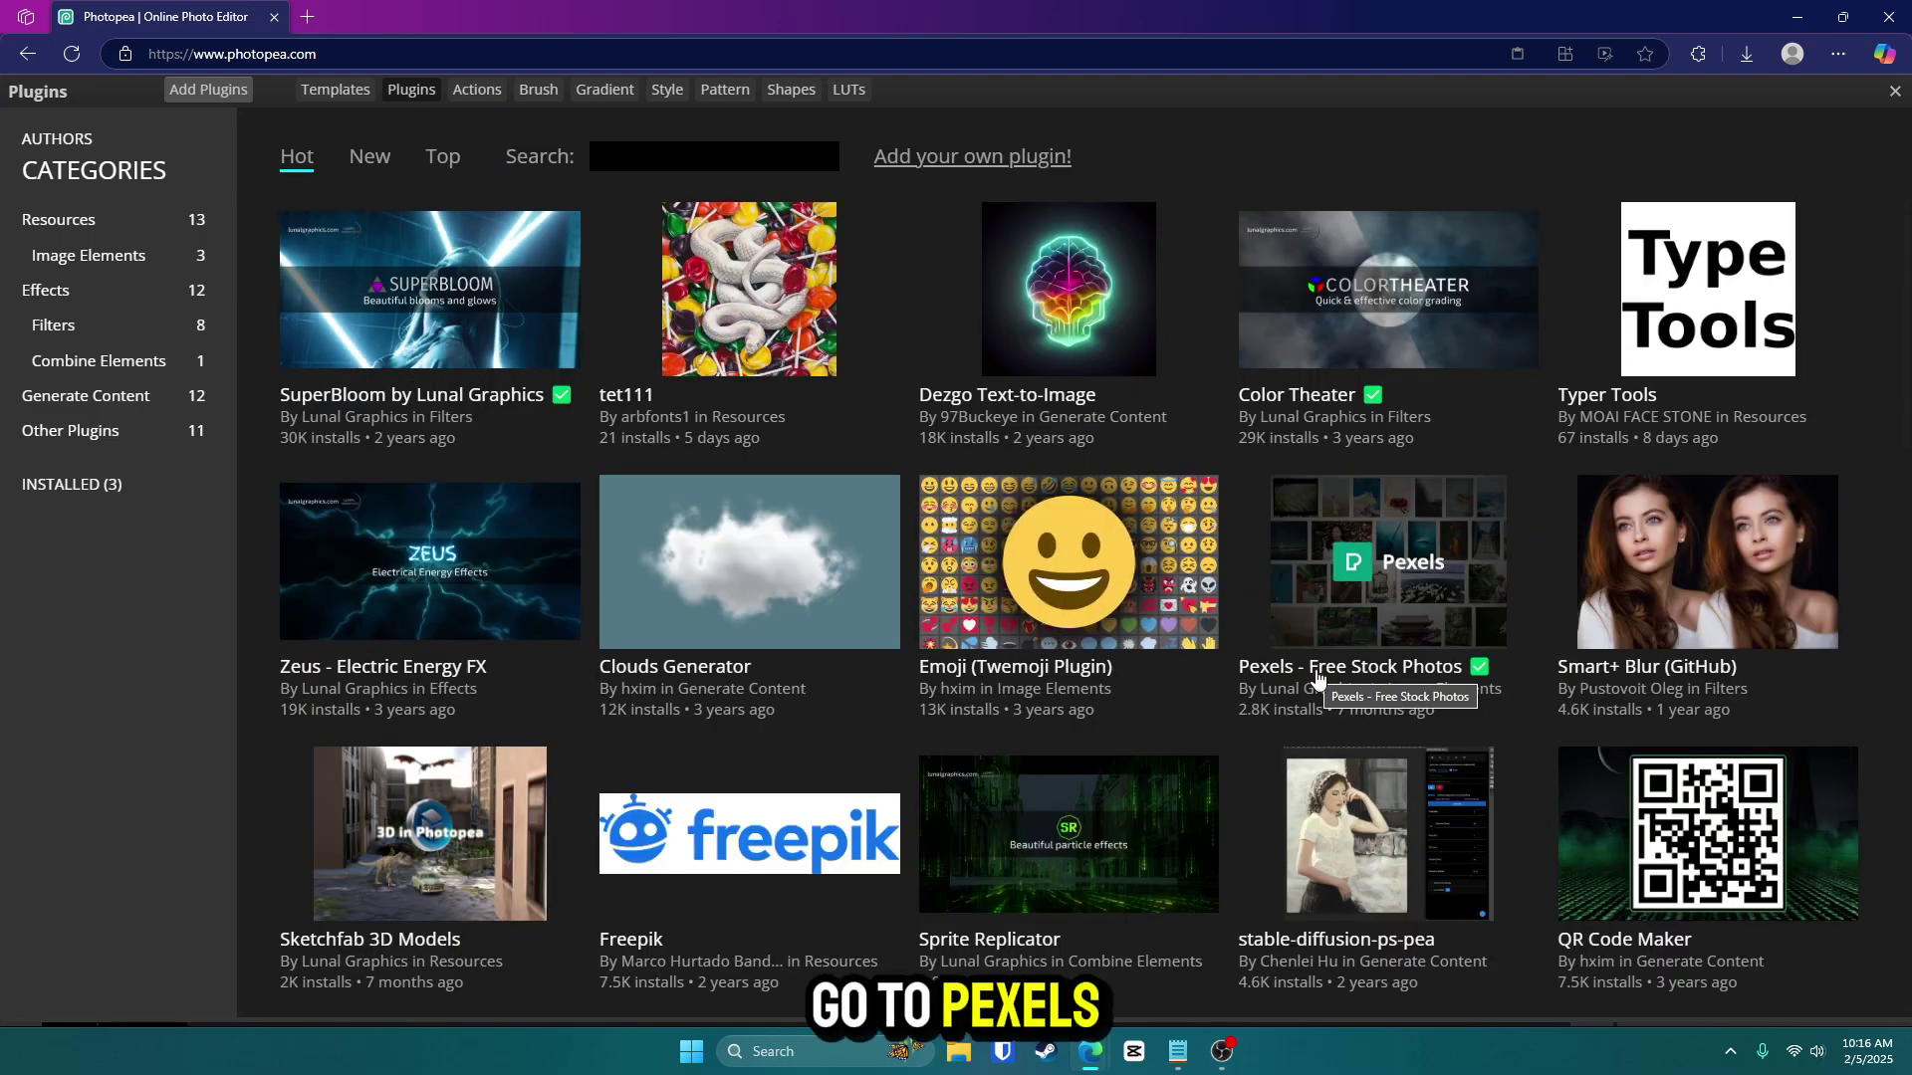
pyautogui.click(1316, 677)
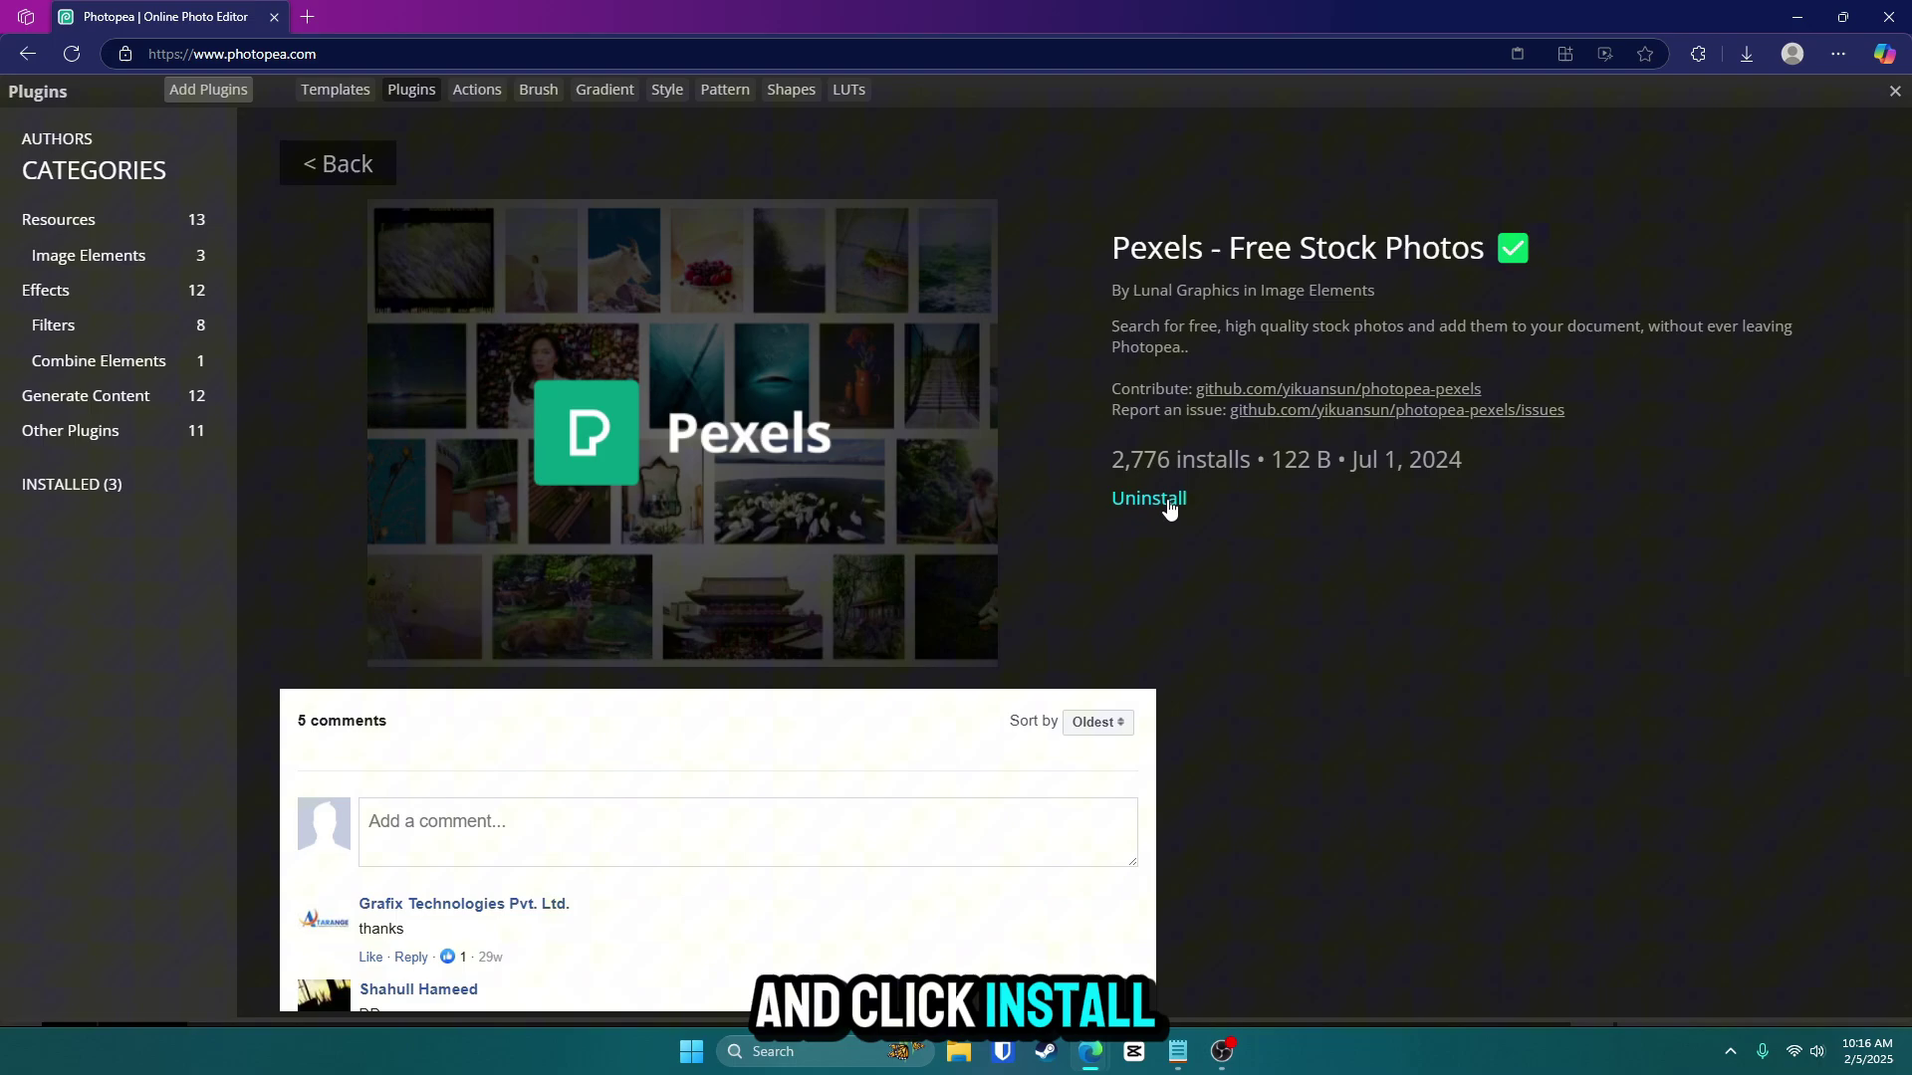
pyautogui.click(309, 173)
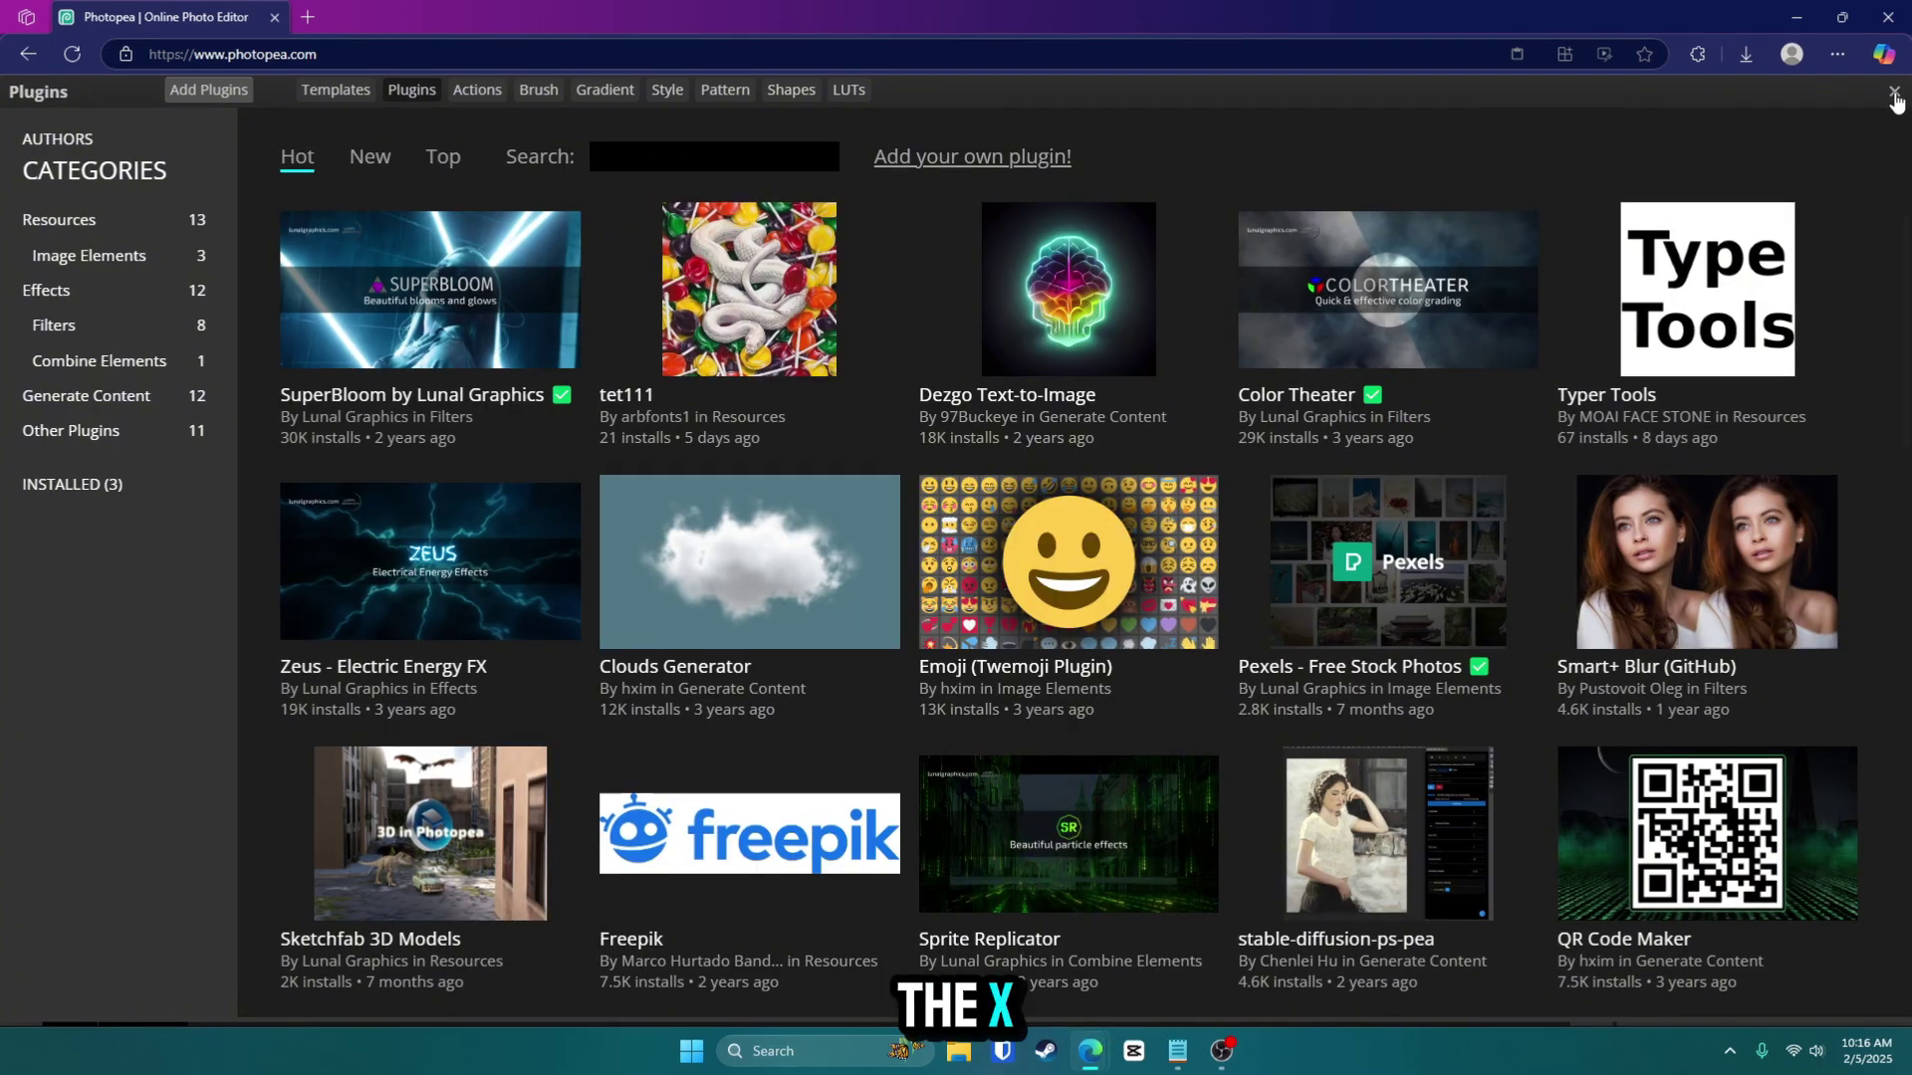
# Search Pexels for 'castle' and add the gothic castle photo at Large size.
pyautogui.click(1894, 92)
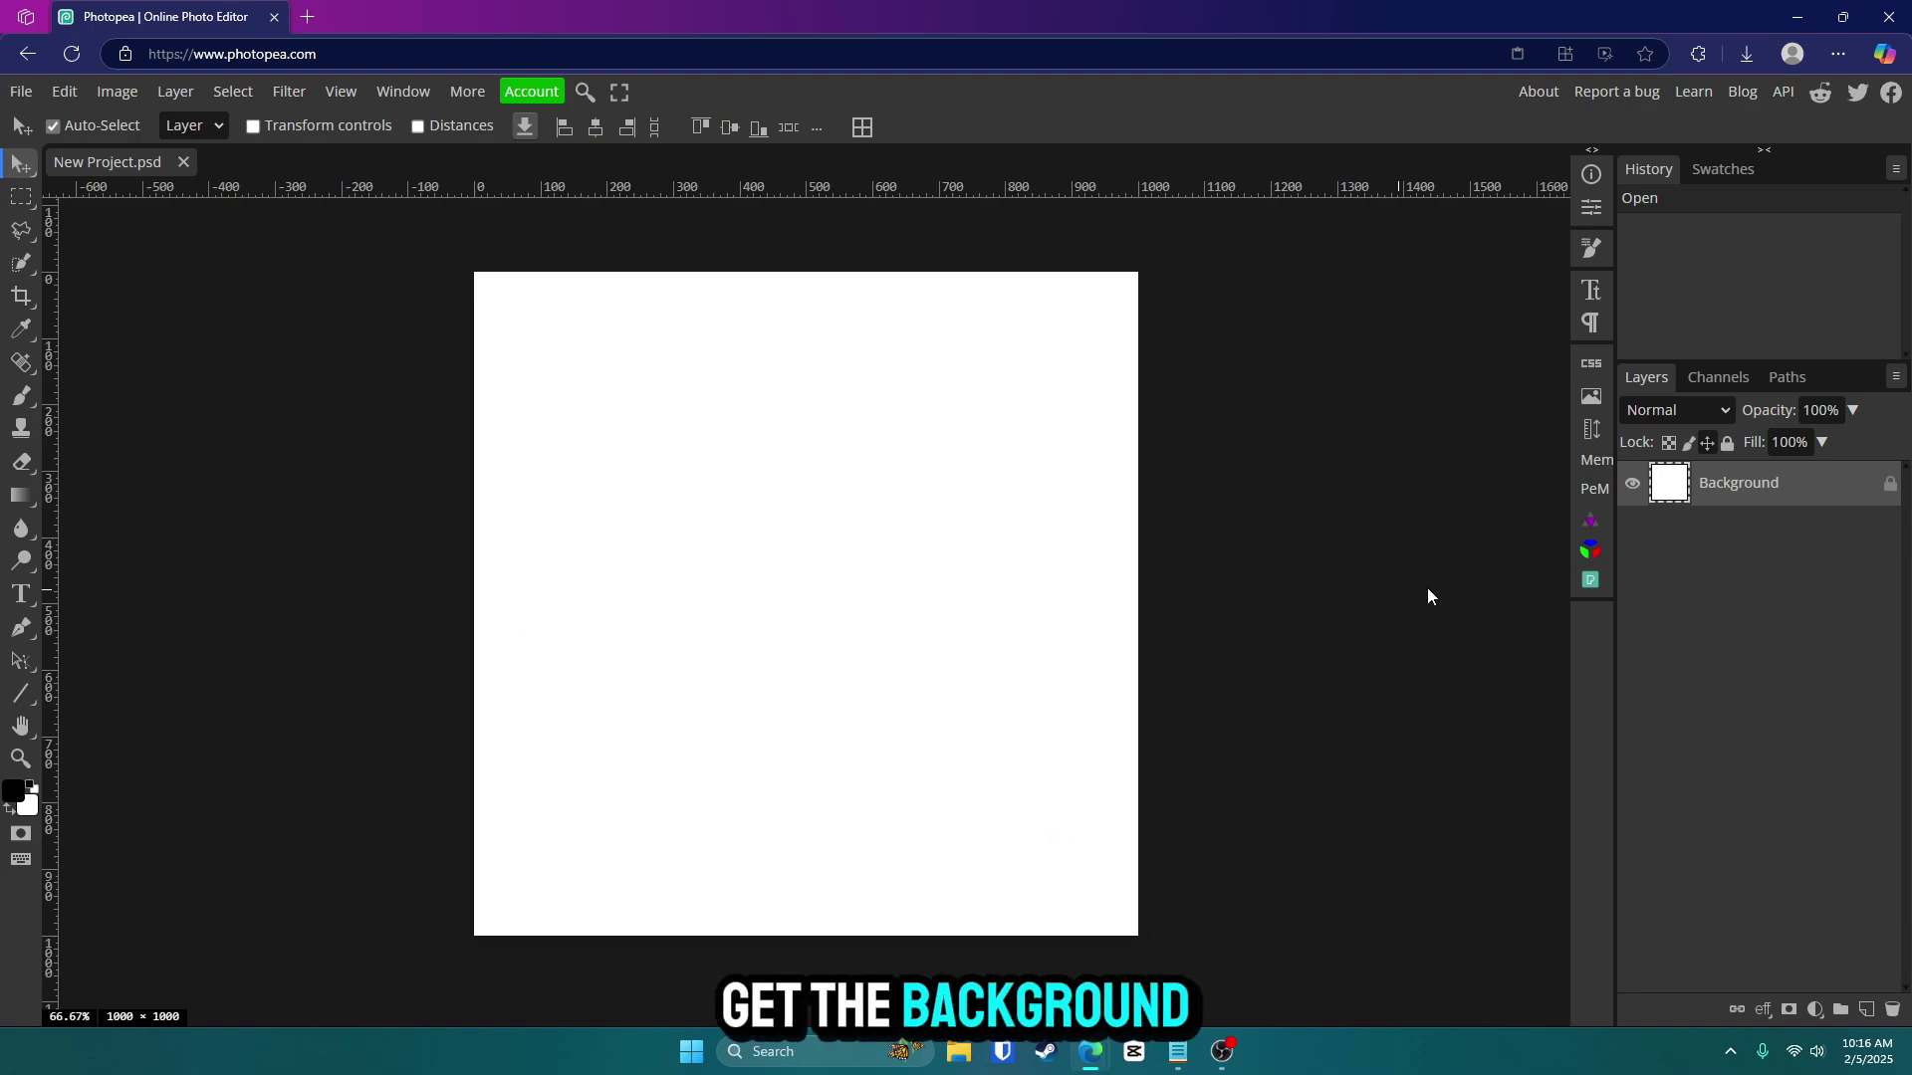
pyautogui.click(1591, 580)
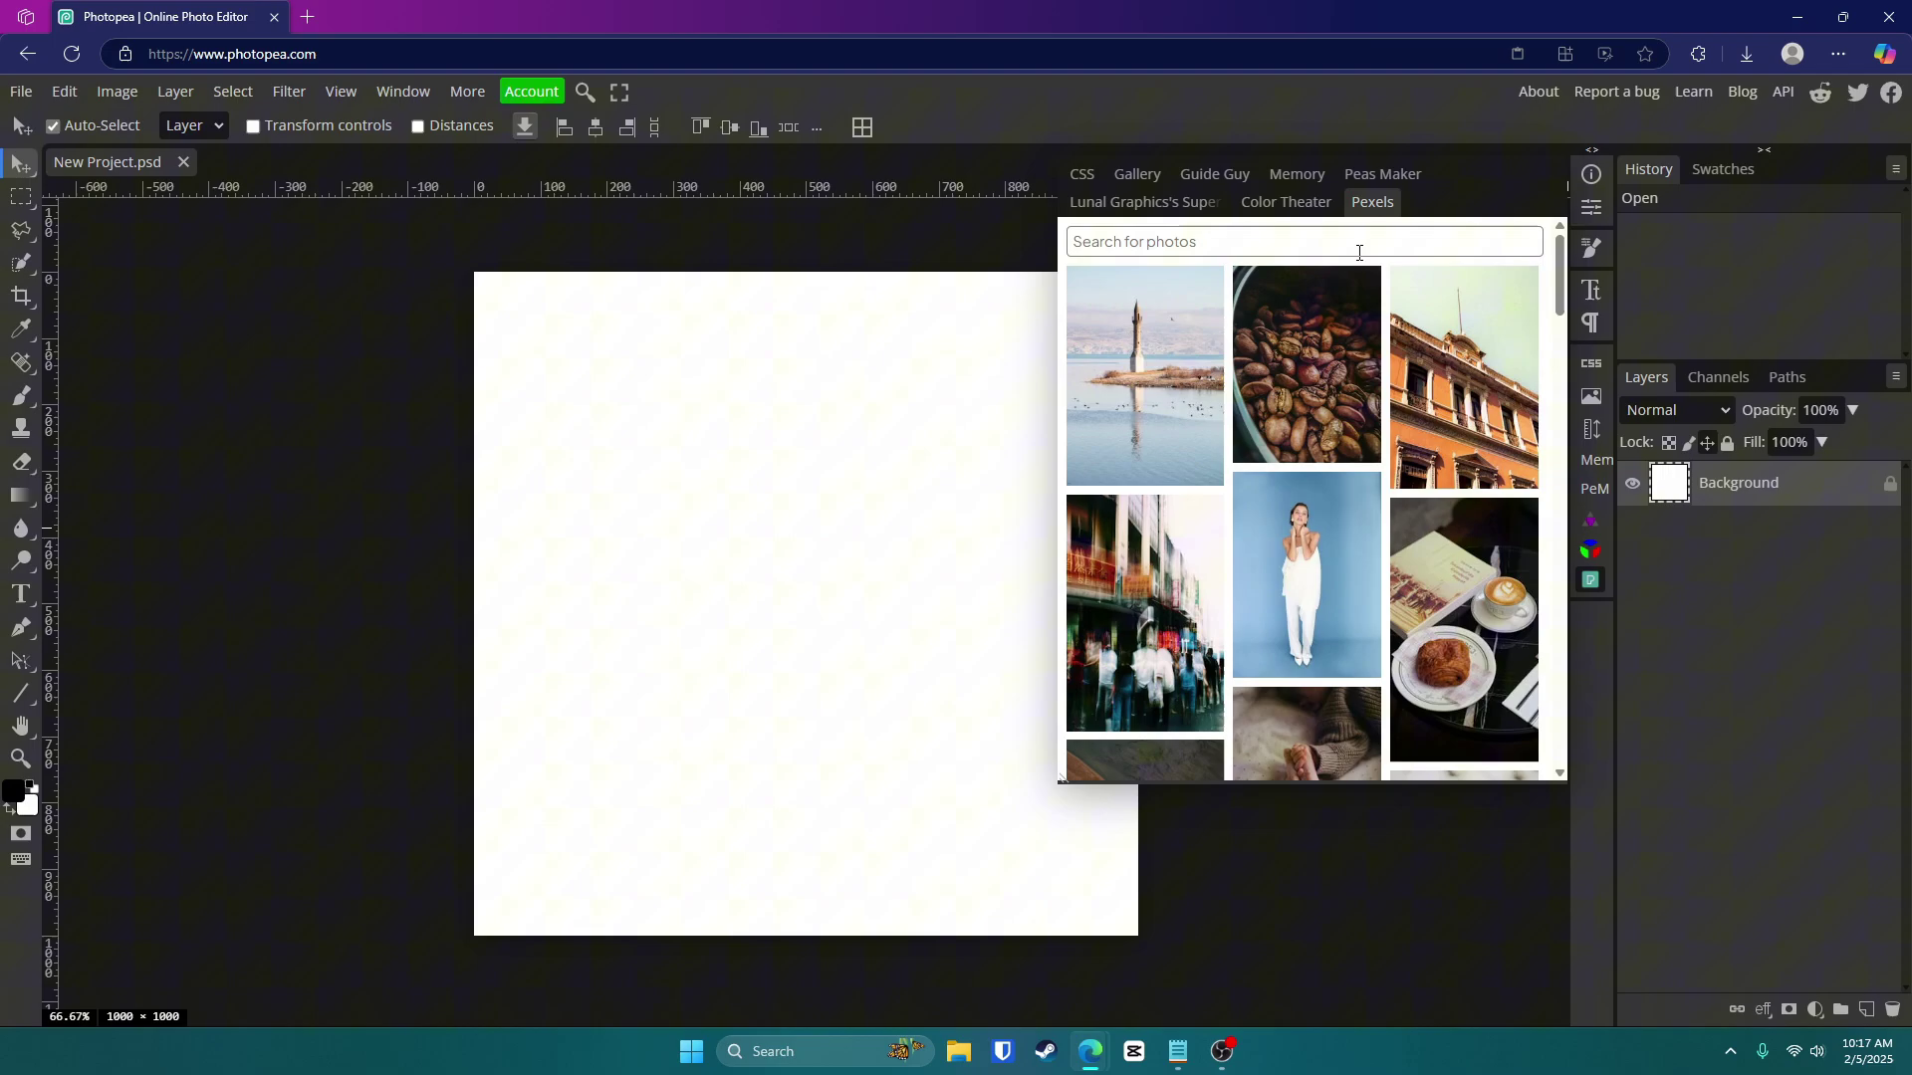
pyautogui.click(1356, 249)
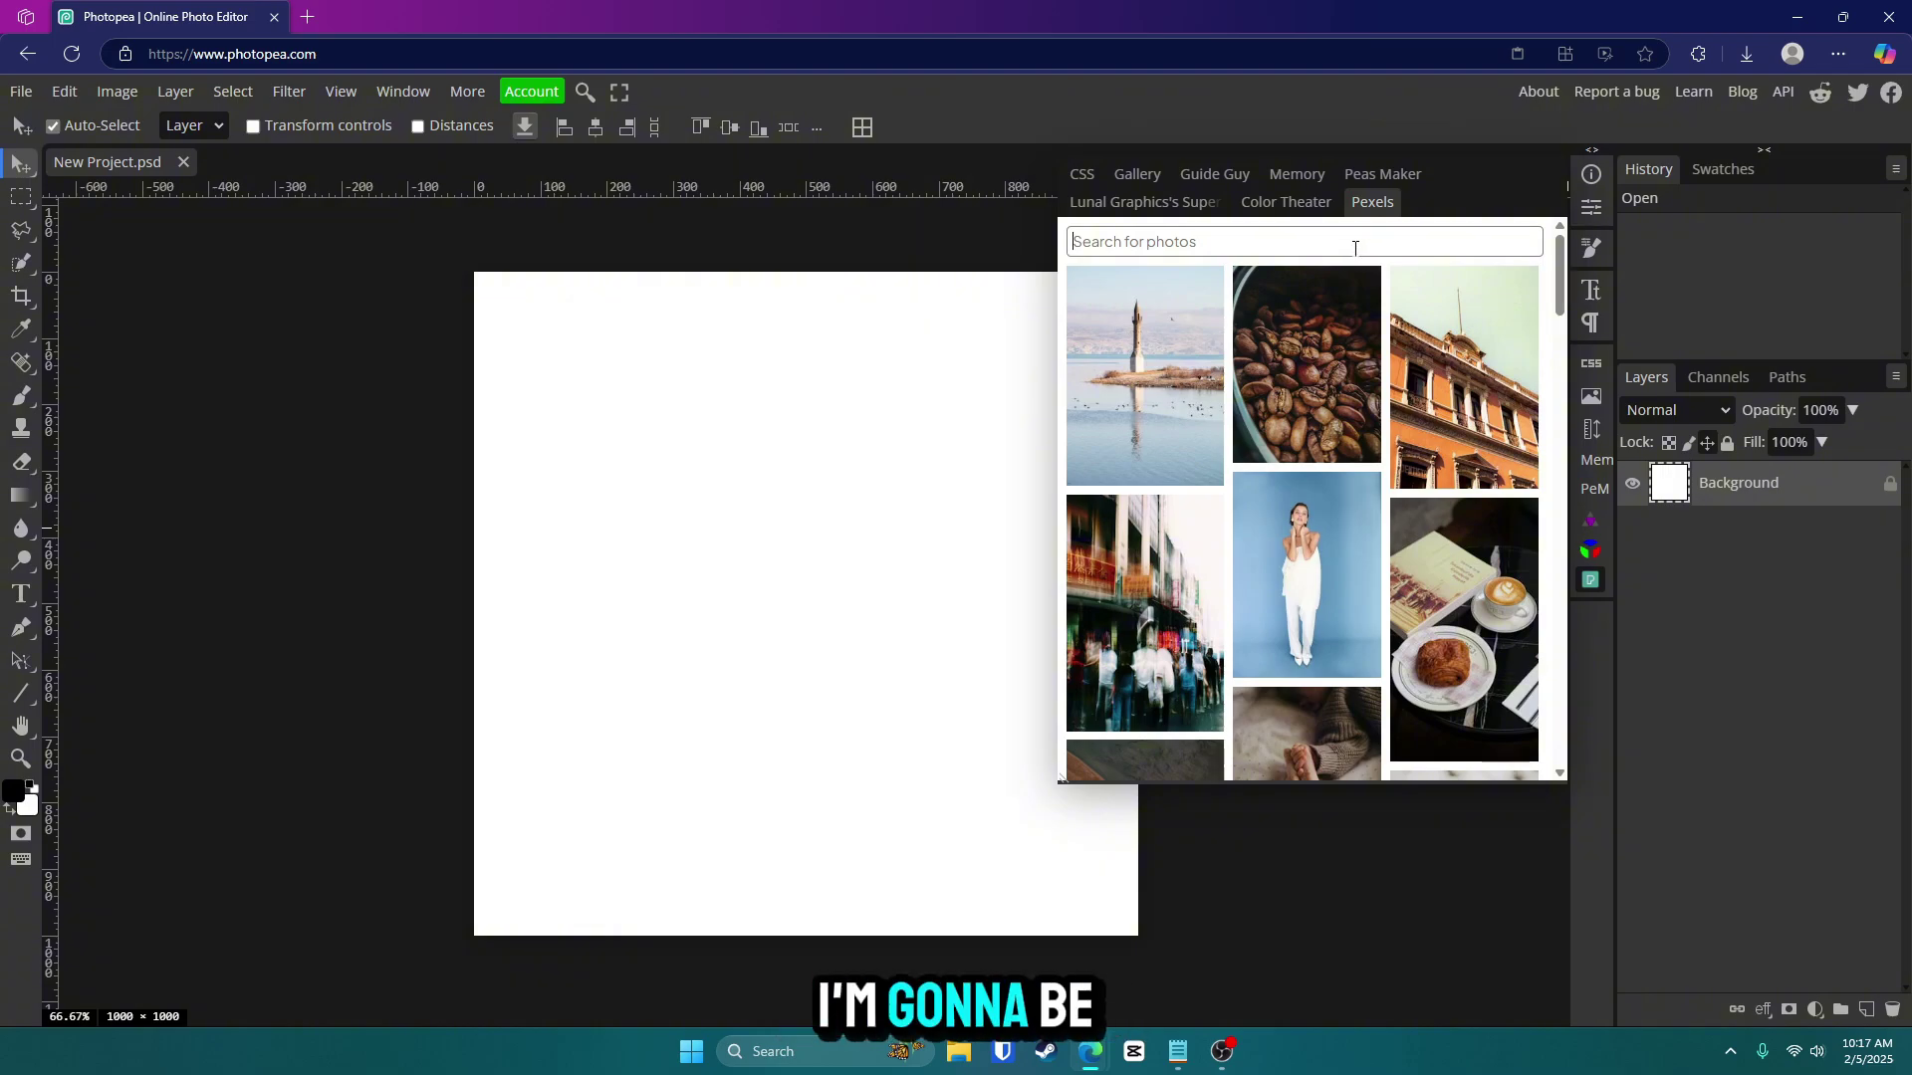
pyautogui.write('medieval')
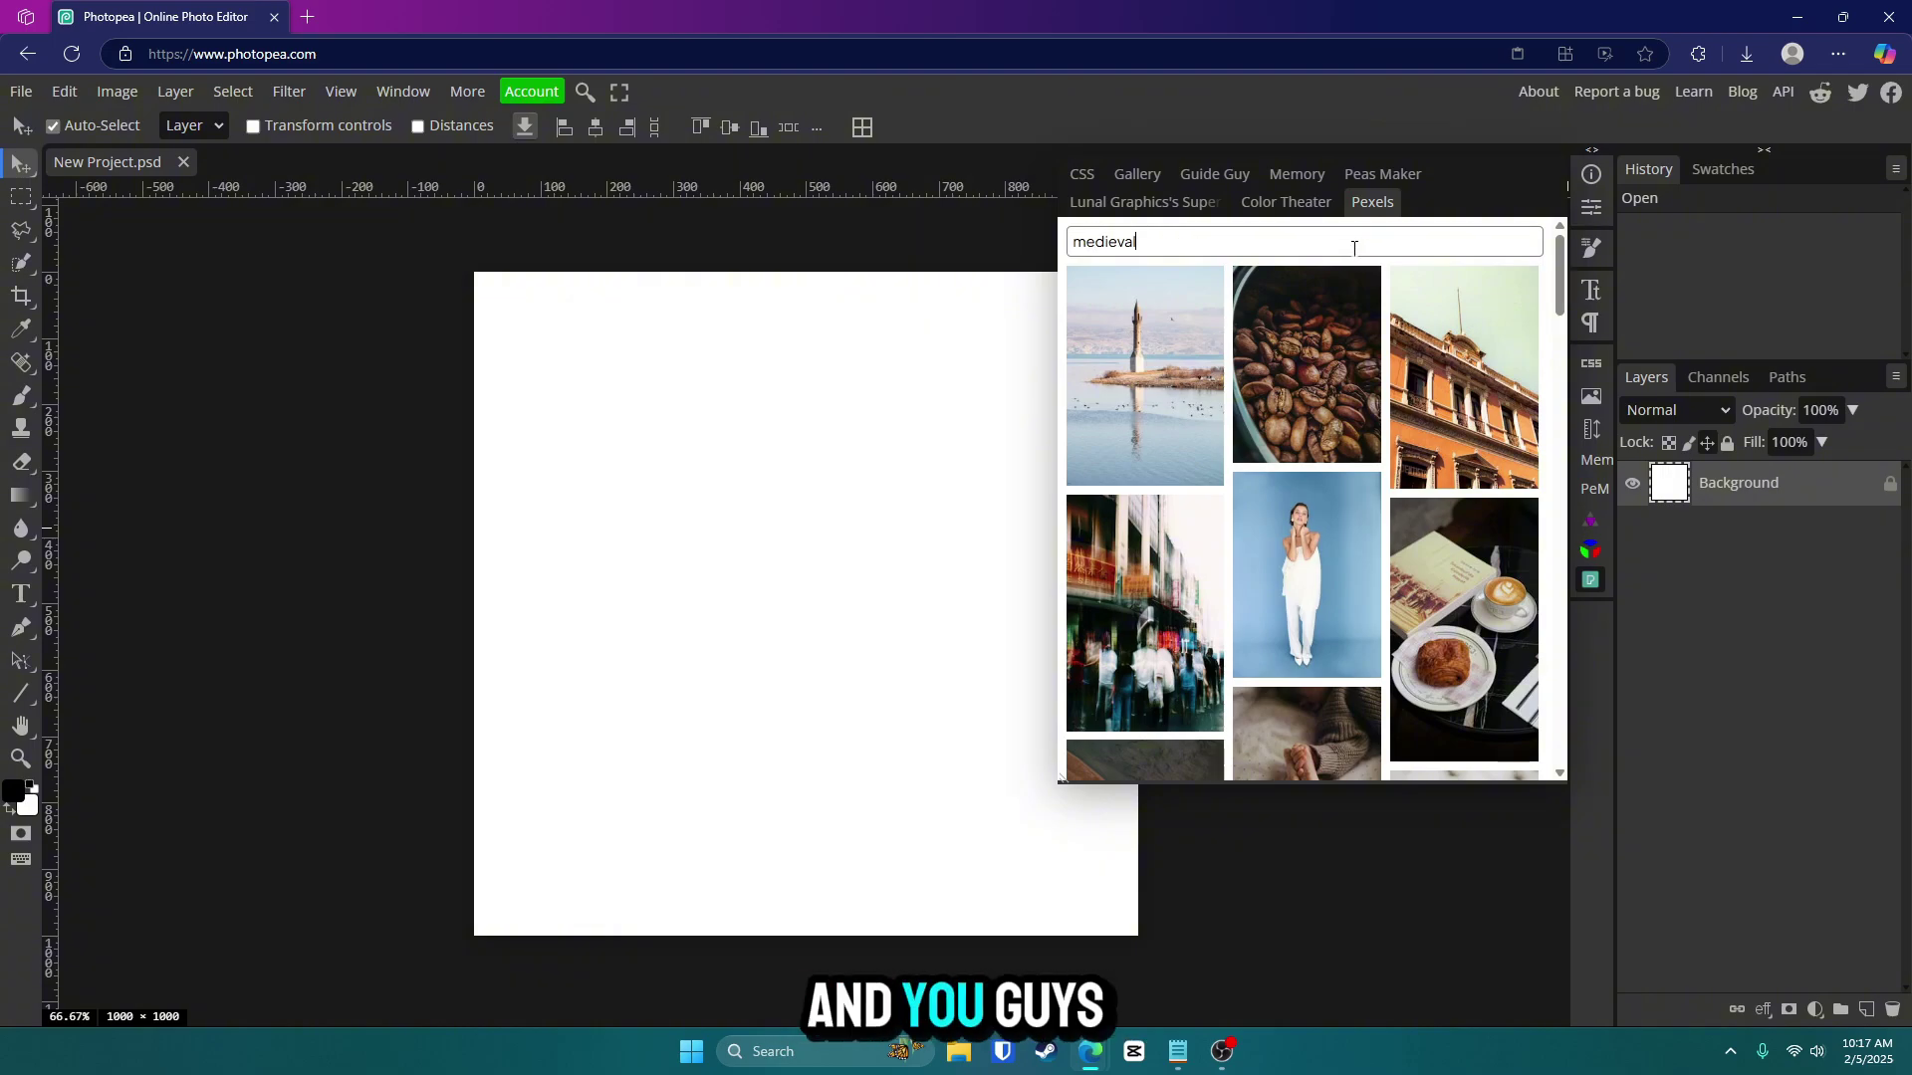
pyautogui.press('BackSpace')
pyautogui.press('BackSpace')
pyautogui.press('BackSpace')
pyautogui.press('BackSpace')
pyautogui.press('BackSpace')
pyautogui.press('BackSpace')
pyautogui.press('BackSpace')
pyautogui.press('BackSpace')
pyautogui.write('castle')
pyautogui.scroll(-5, 1160, 403)
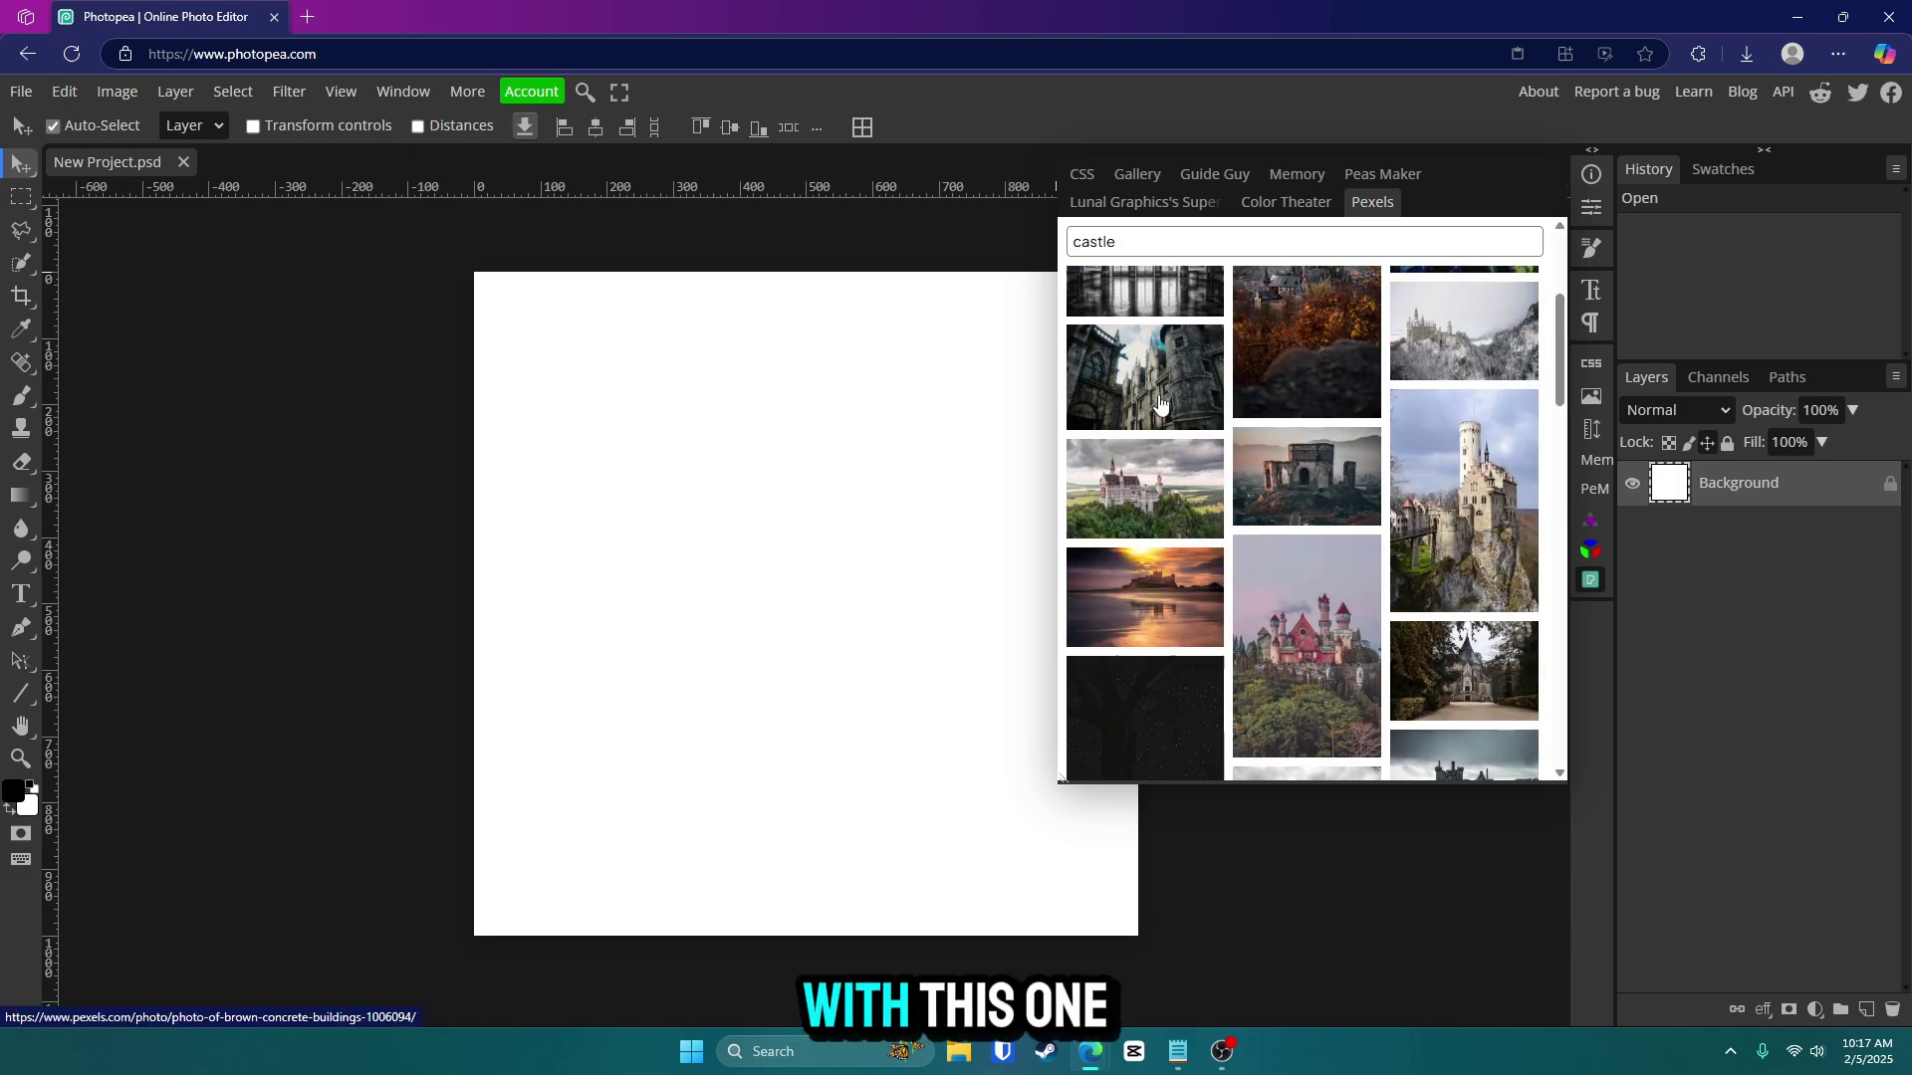
pyautogui.click(1160, 398)
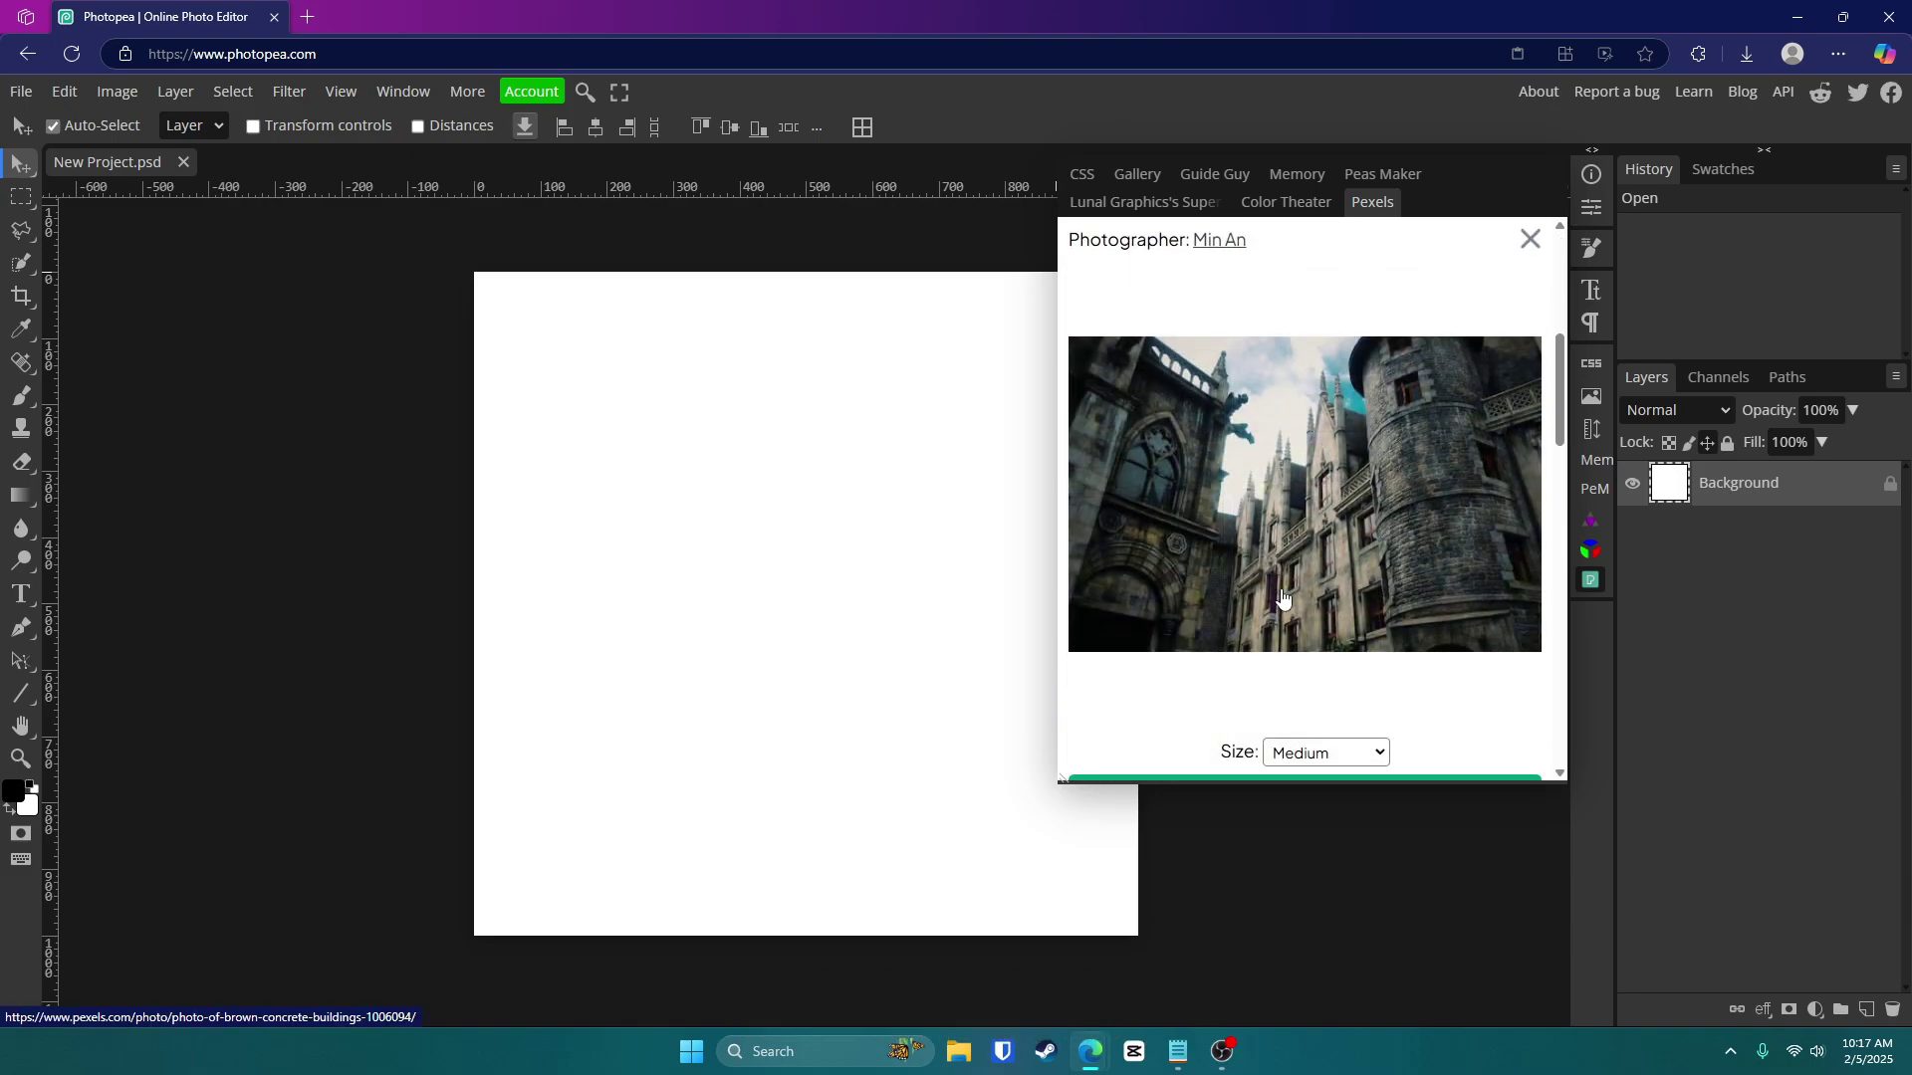
pyautogui.click(1356, 754)
pyautogui.click(1315, 840)
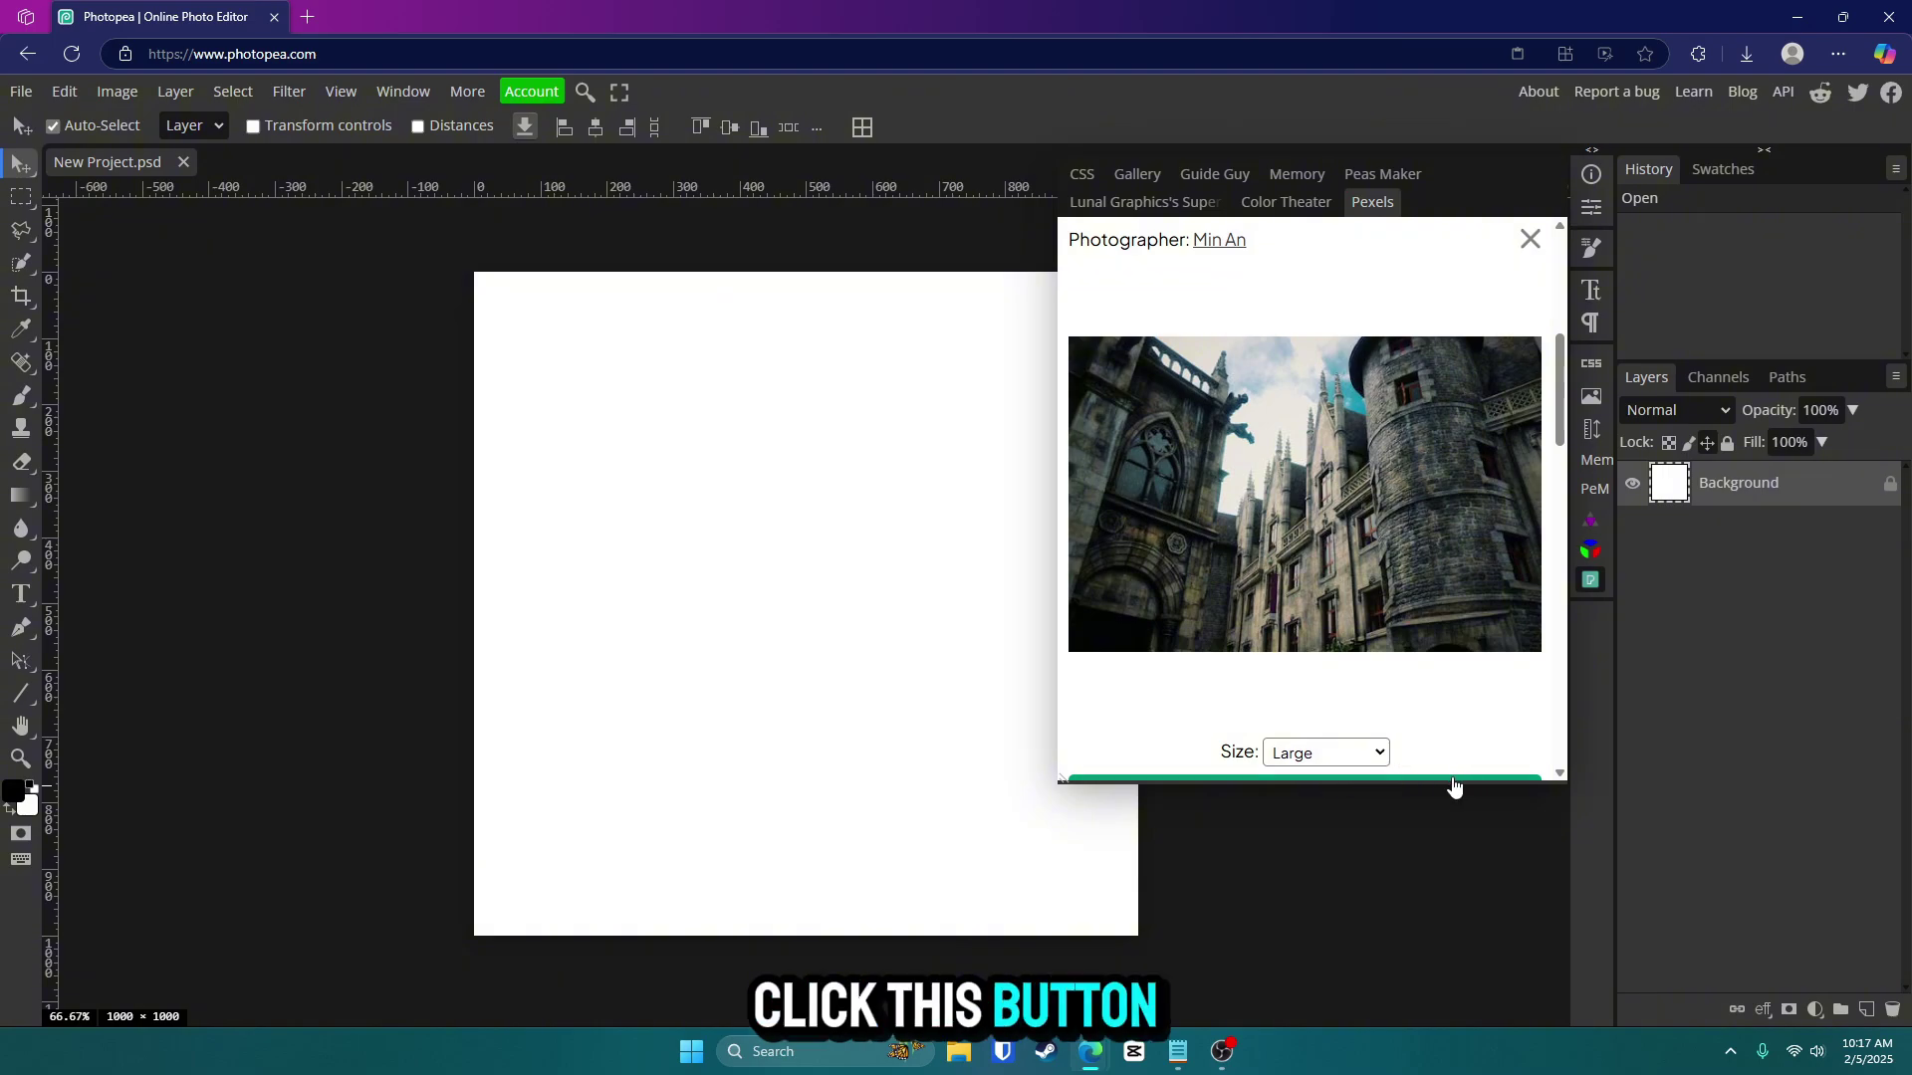
pyautogui.click(1482, 787)
# Scale the castle photo up so it covers the full 1000 × 1000 canvas.
pyautogui.moveTo(806, 395); pyautogui.dragTo(806, 272)
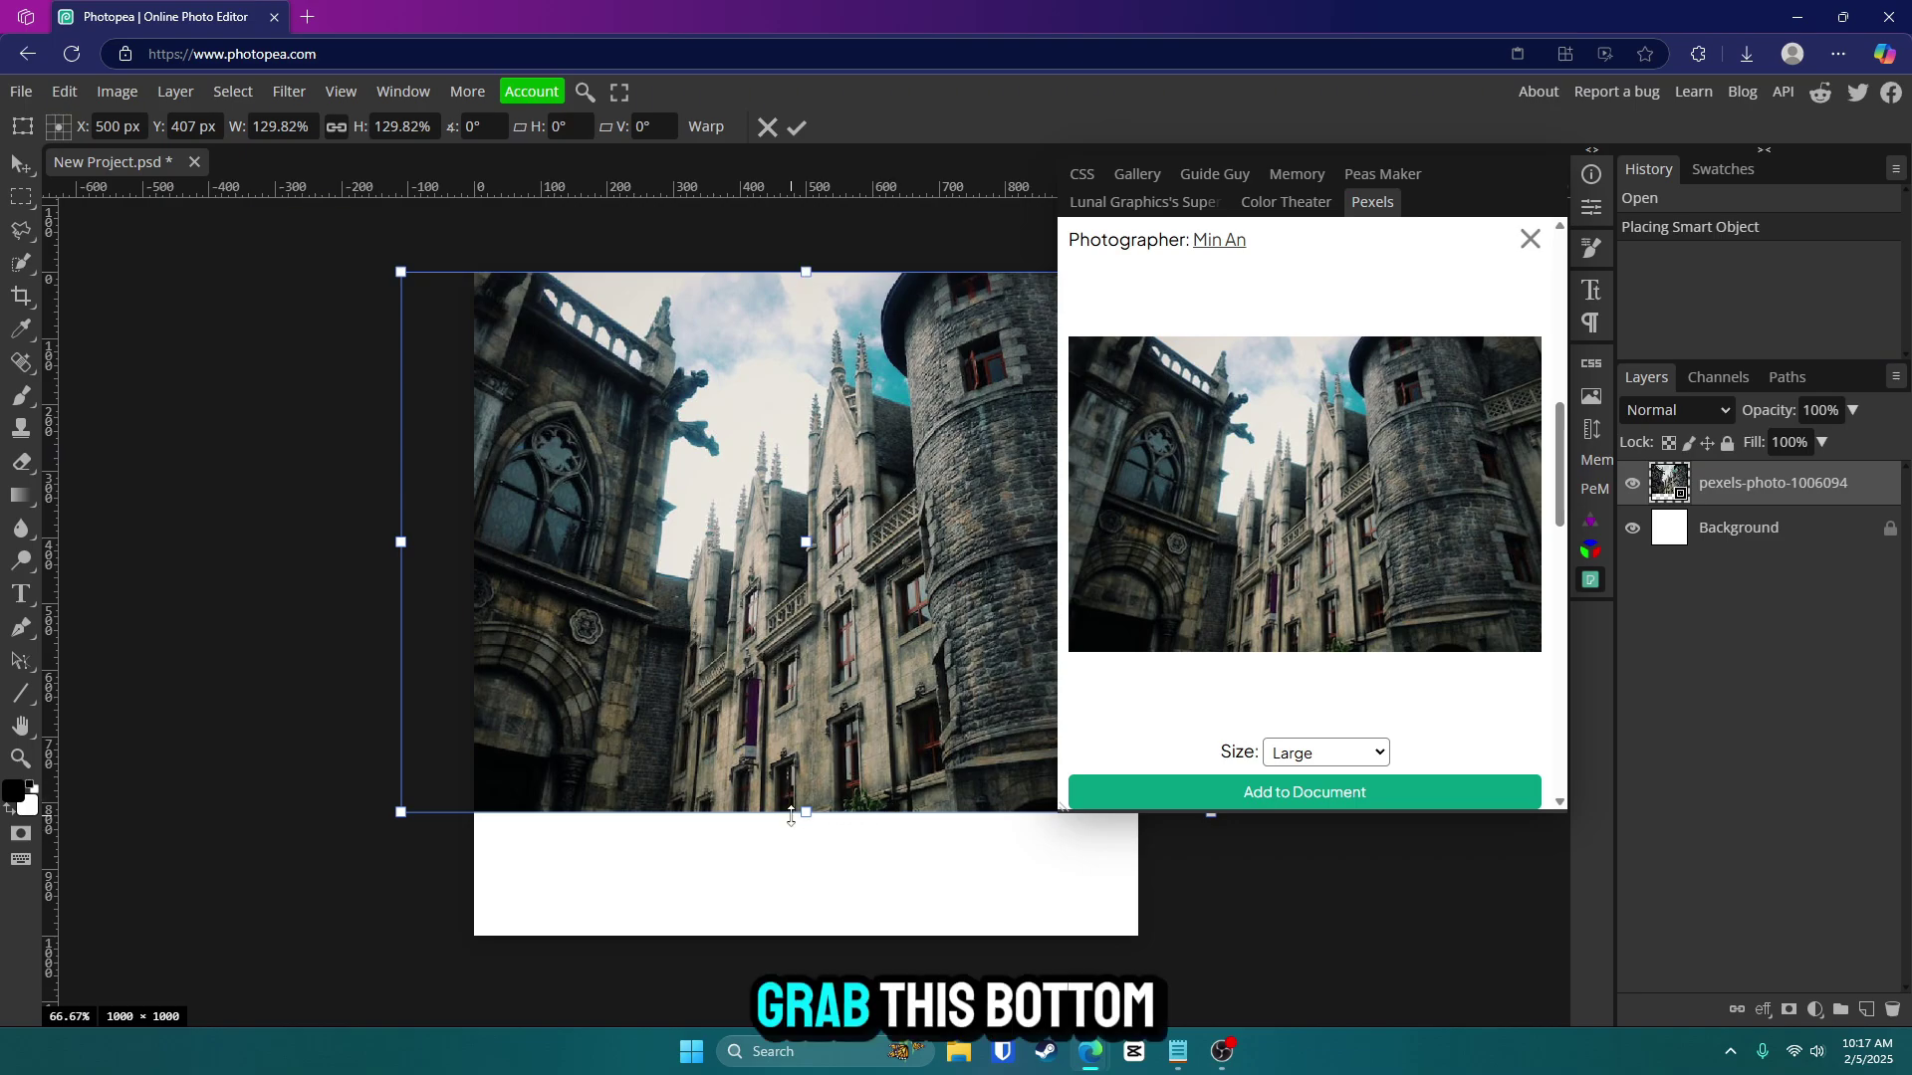
pyautogui.moveTo(805, 811); pyautogui.dragTo(811, 939)
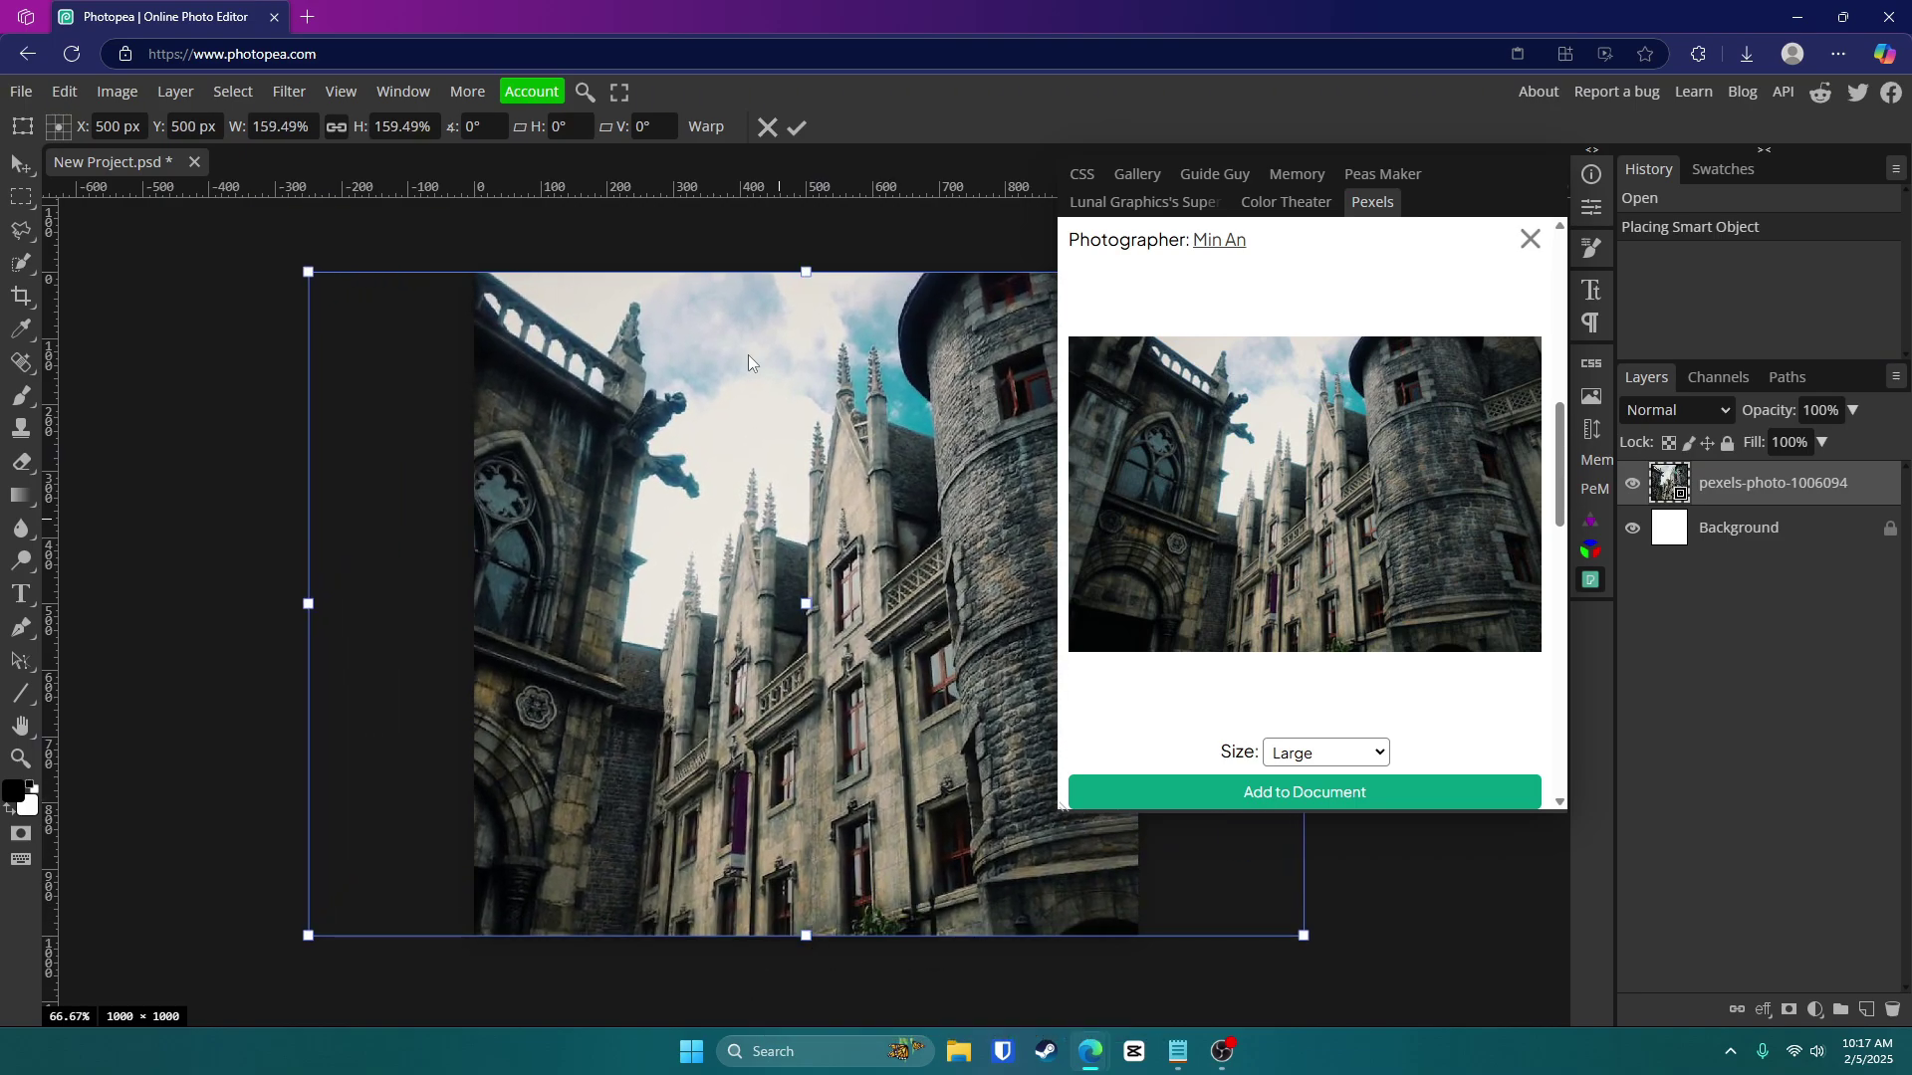
pyautogui.click(796, 129)
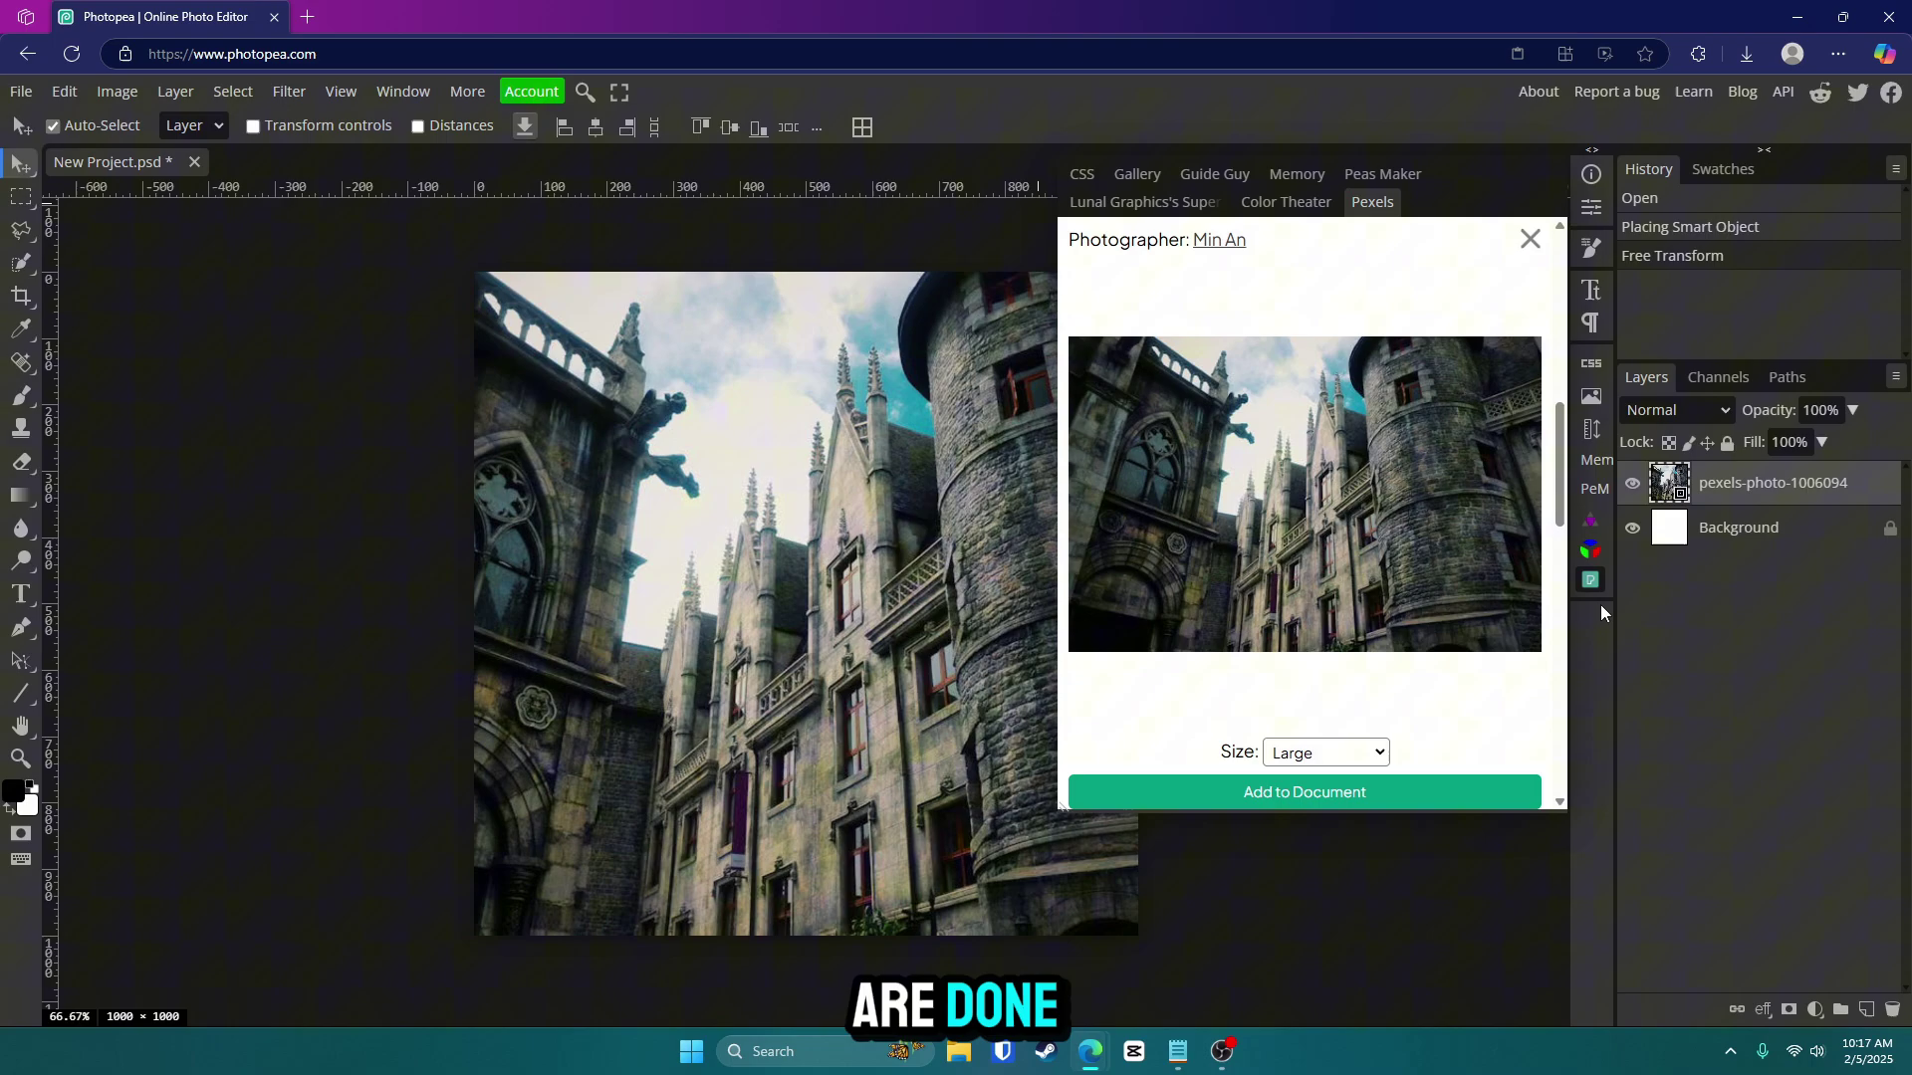
# Apply a Gaussian Blur with radius 2.5 to the castle photo.
pyautogui.click(1590, 579)
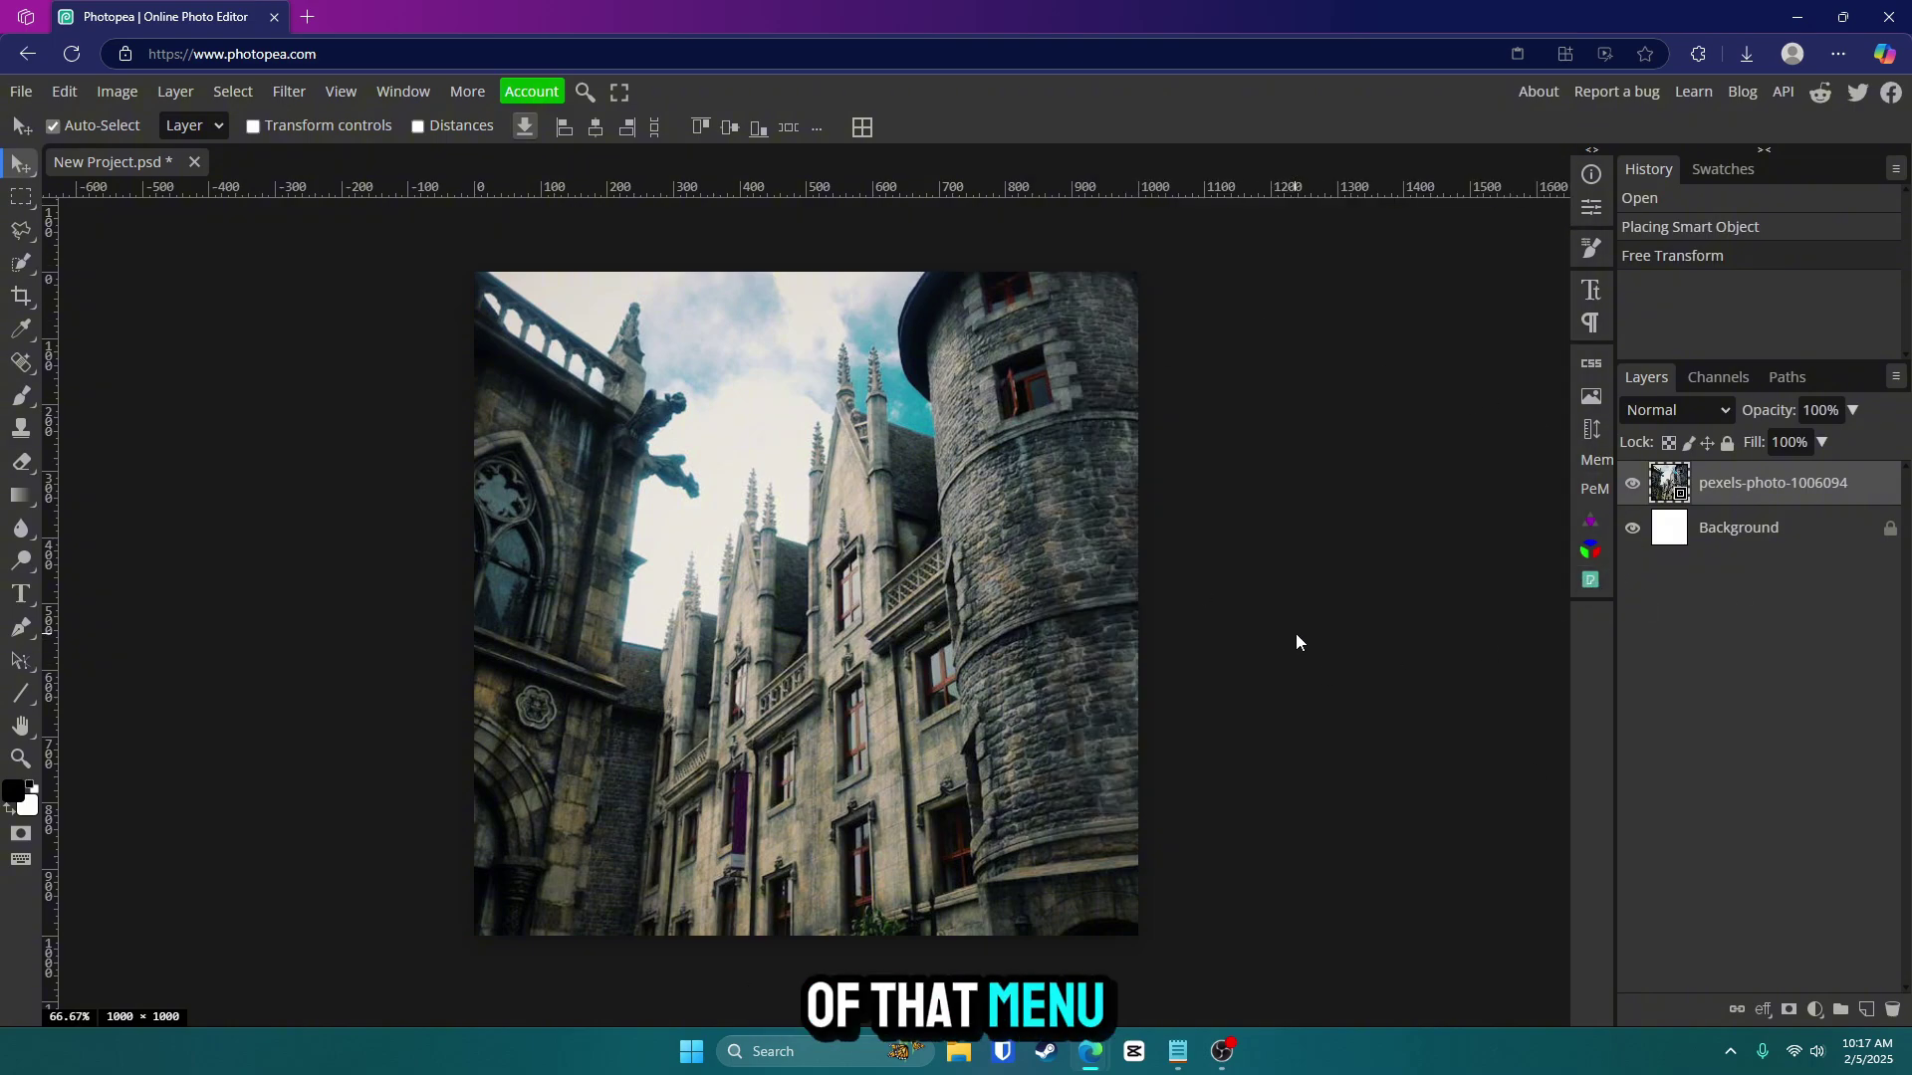
pyautogui.click(288, 91)
pyautogui.moveTo(329, 368)
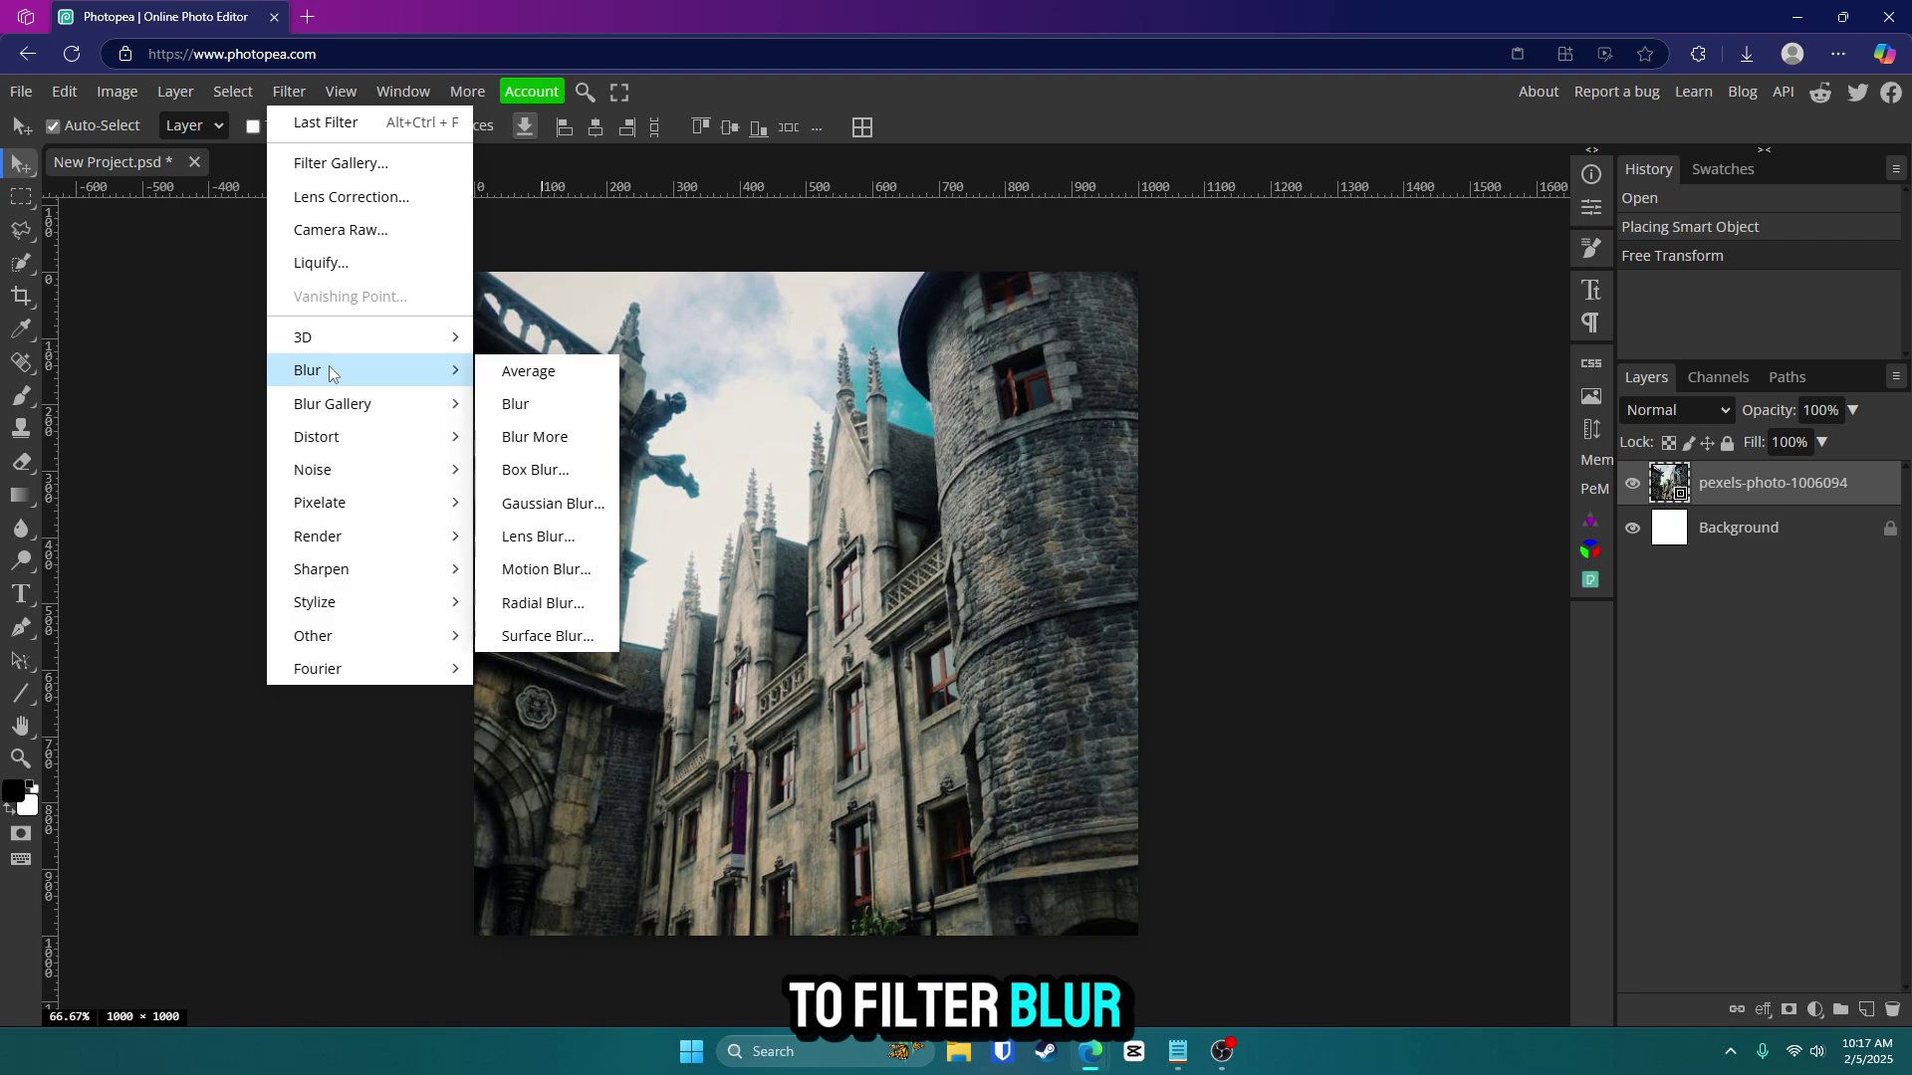
pyautogui.click(554, 504)
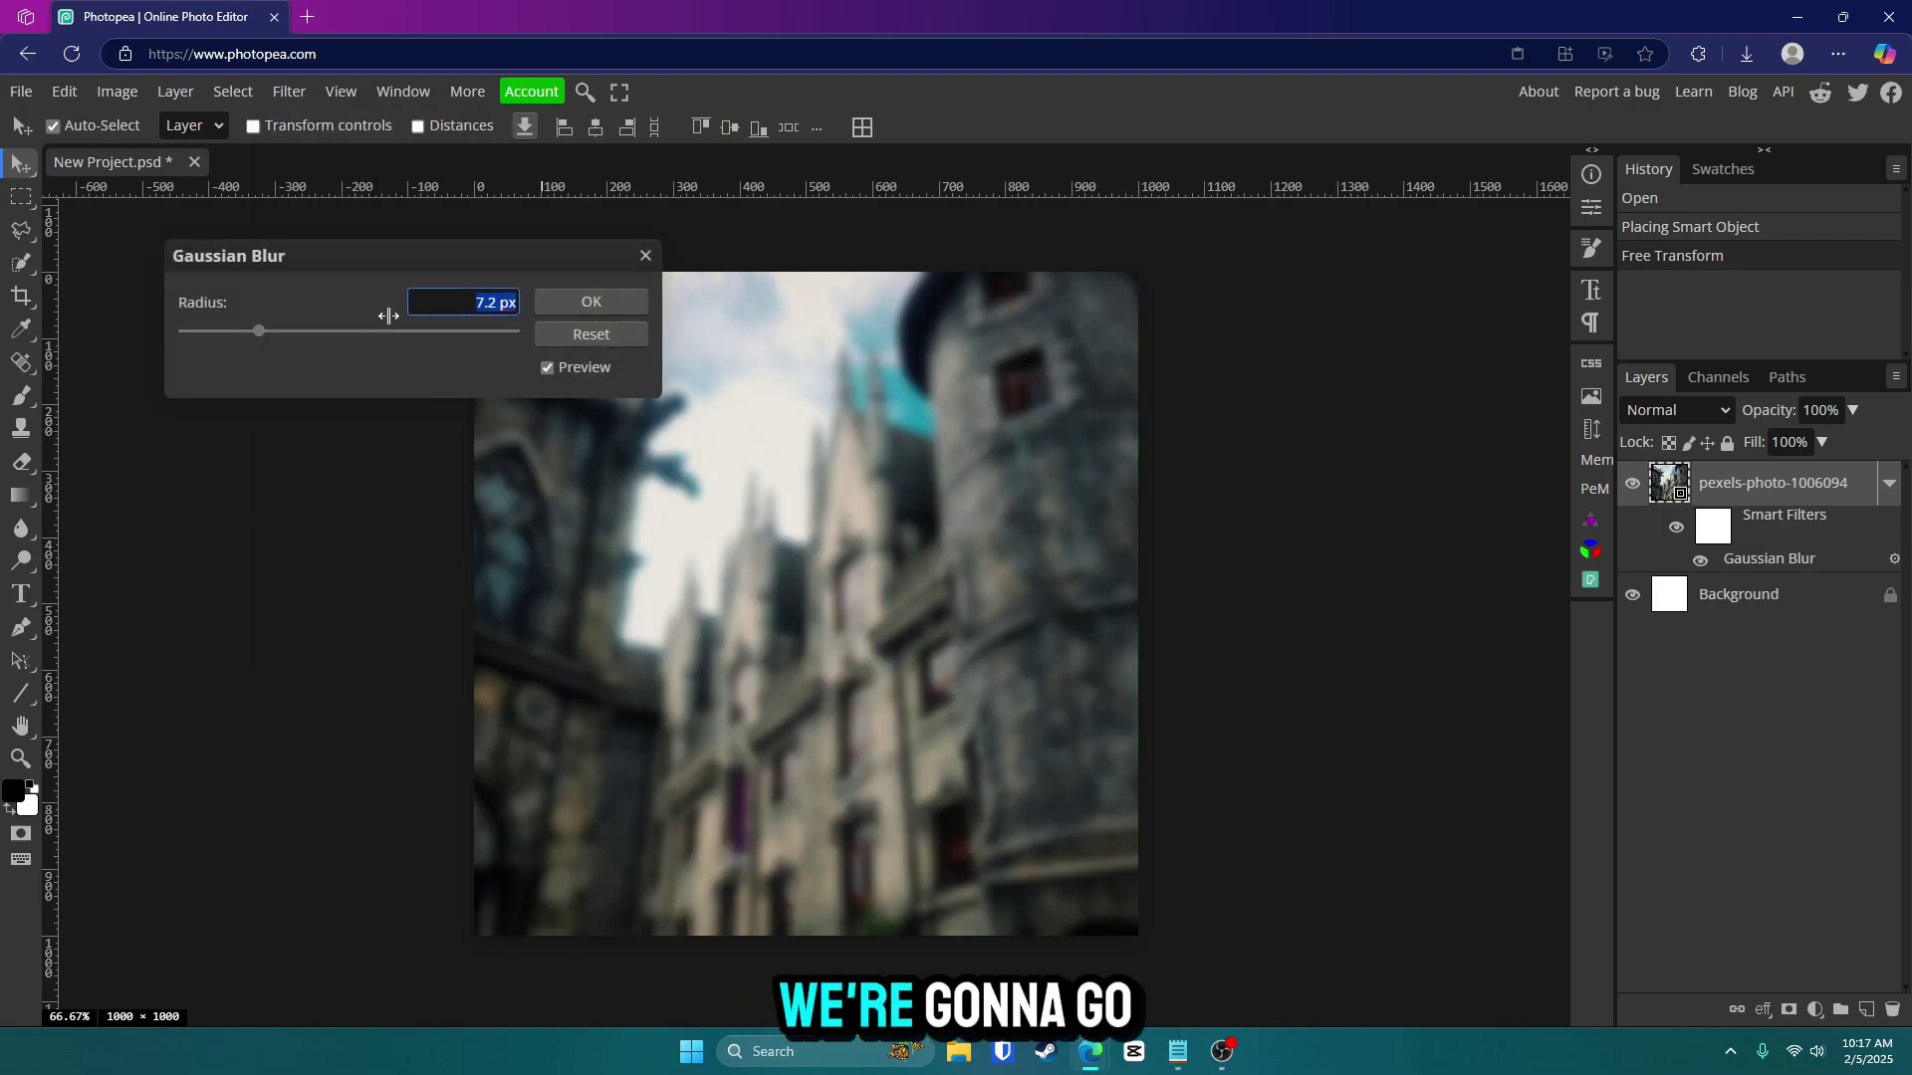
pyautogui.write('2')
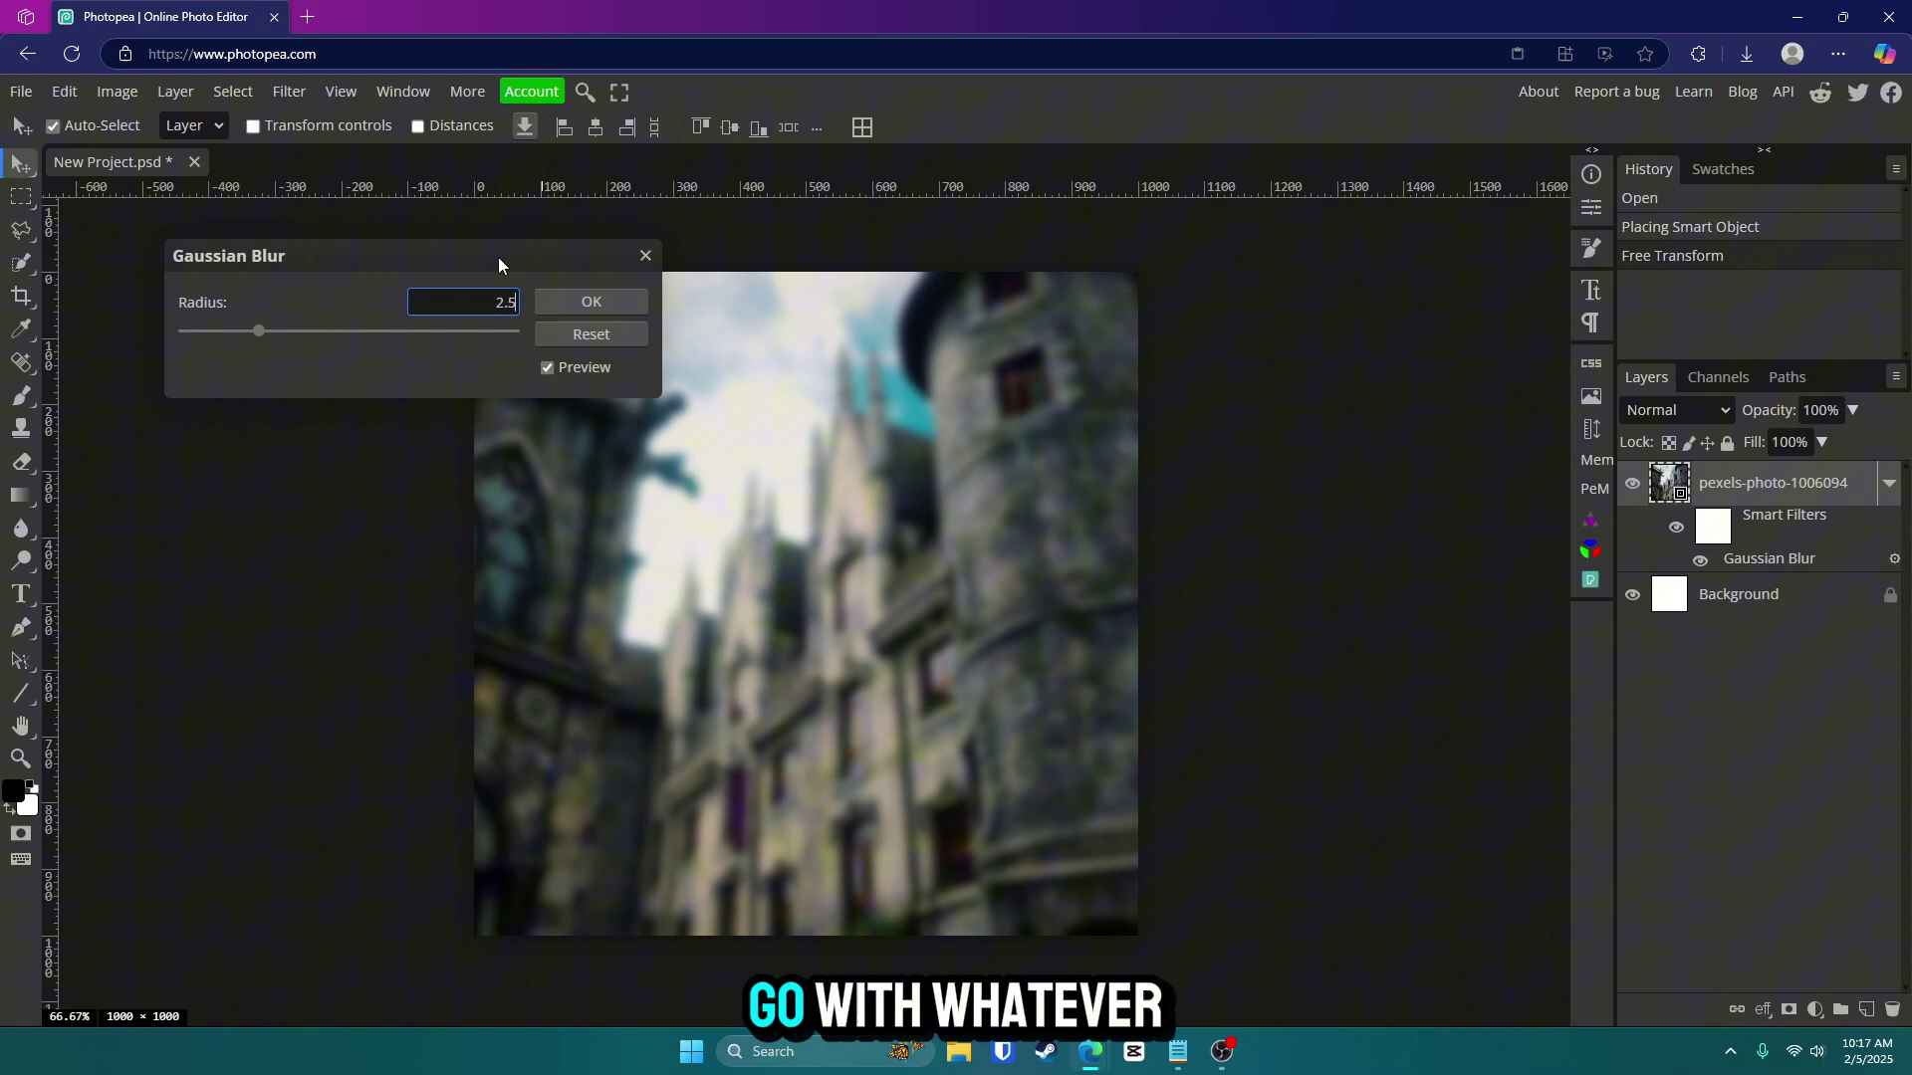
pyautogui.write('.5')
pyautogui.click(624, 297)
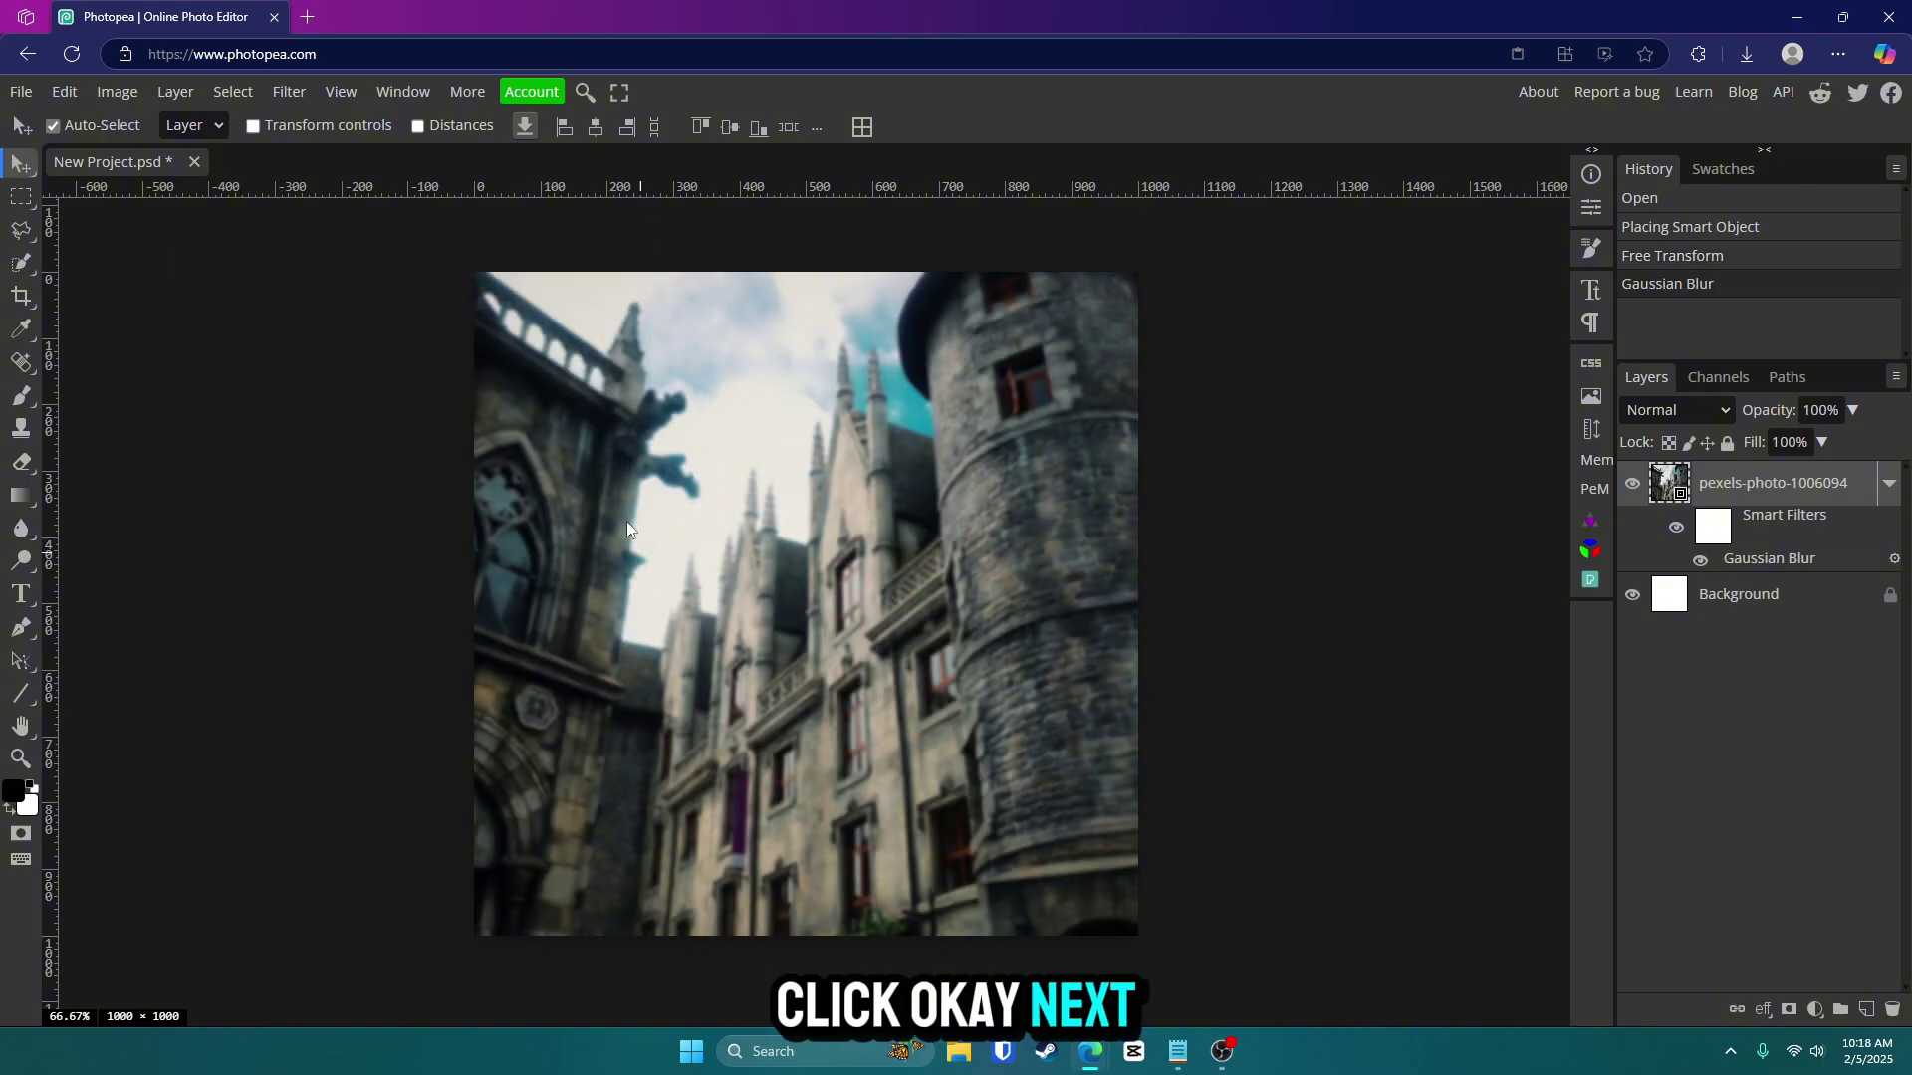
# Darken the castle photo with Brightness/Contrast at brightness -42.
pyautogui.click(125, 96)
pyautogui.moveTo(288, 163)
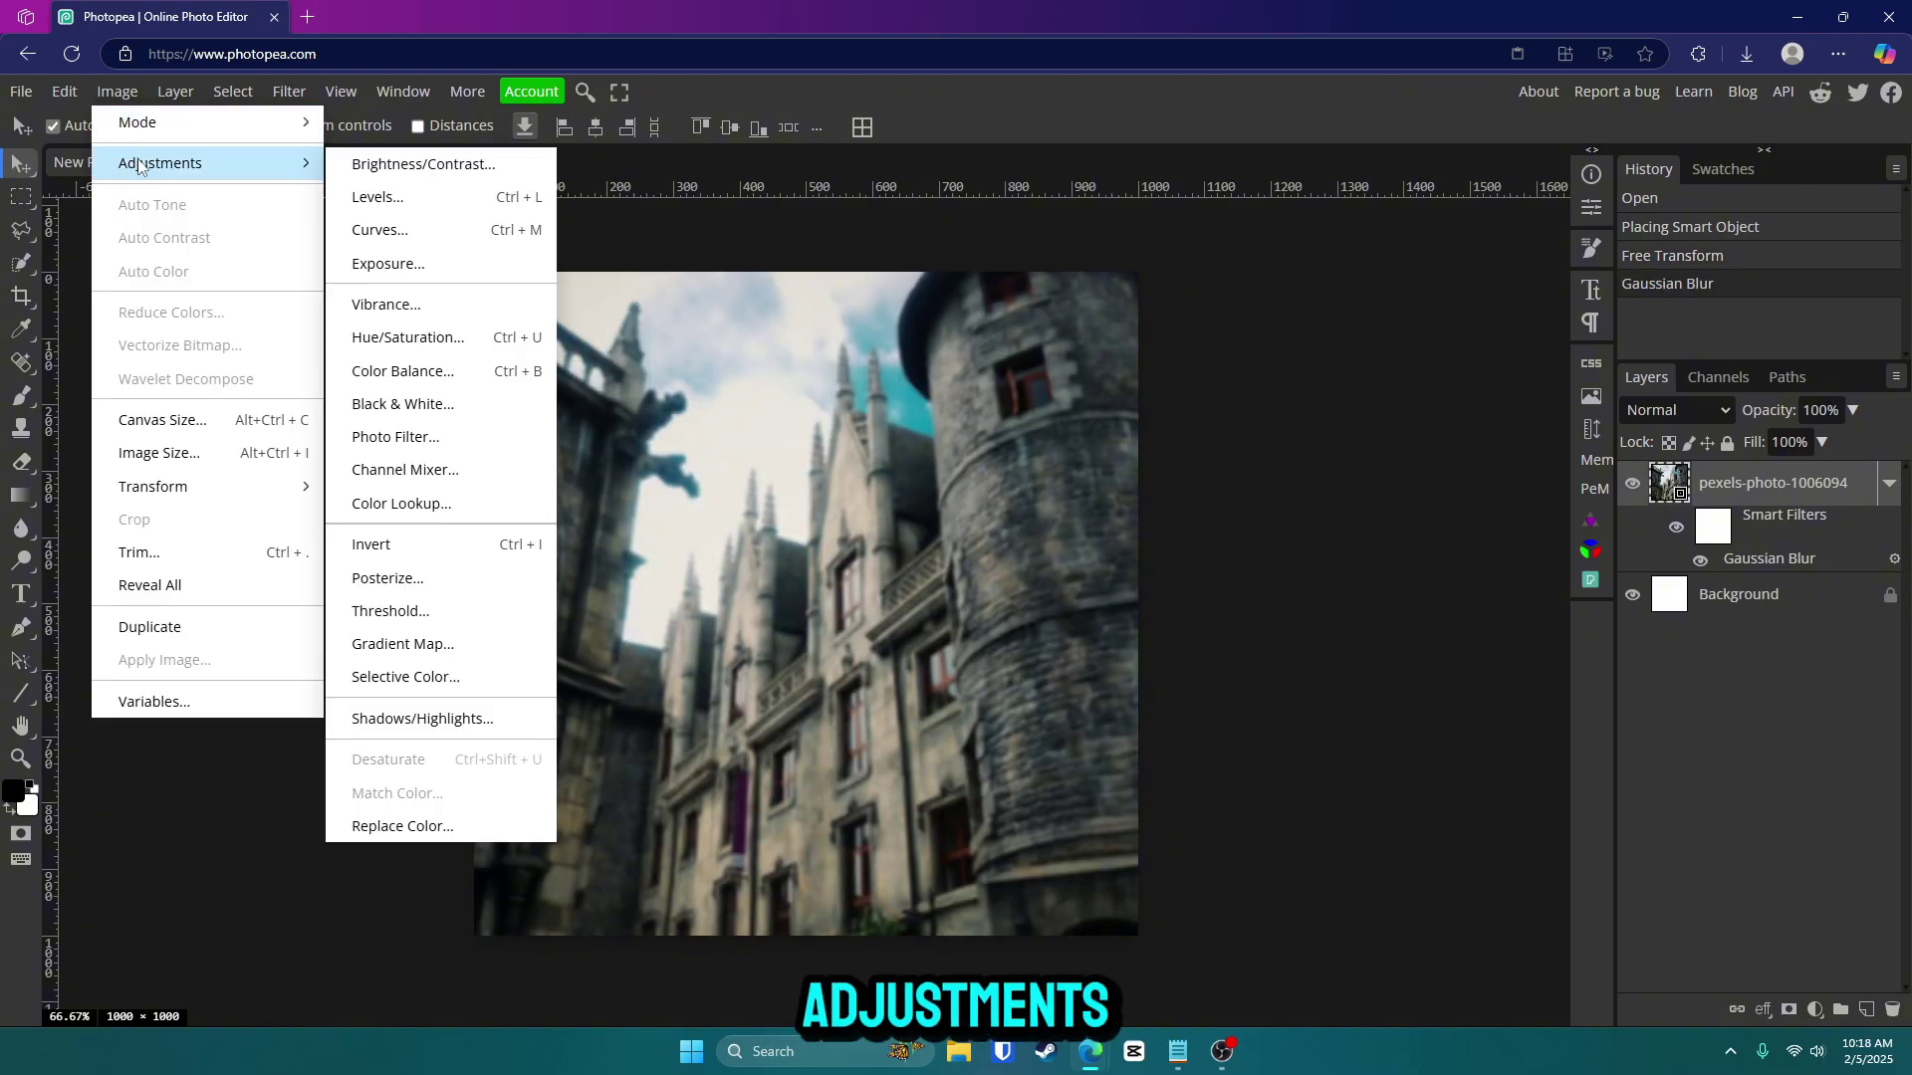
pyautogui.click(503, 166)
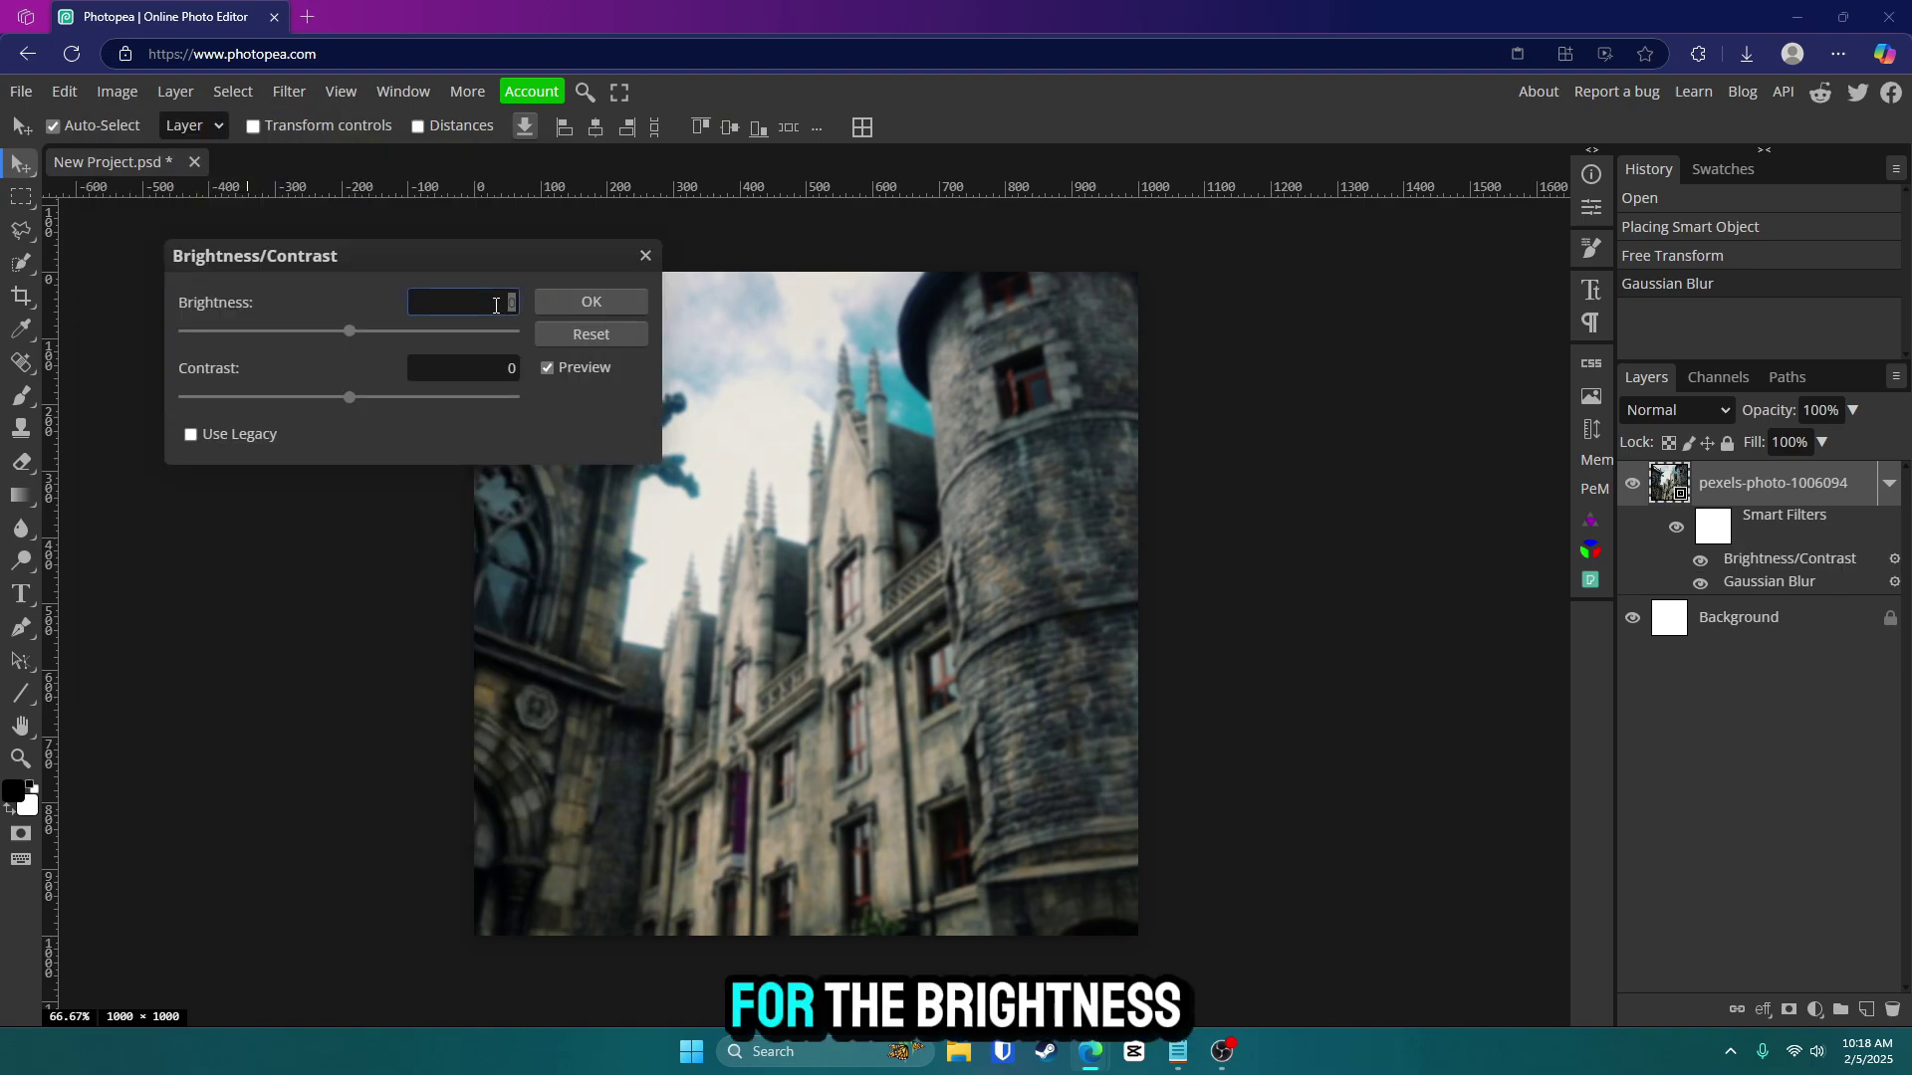
pyautogui.click(475, 301)
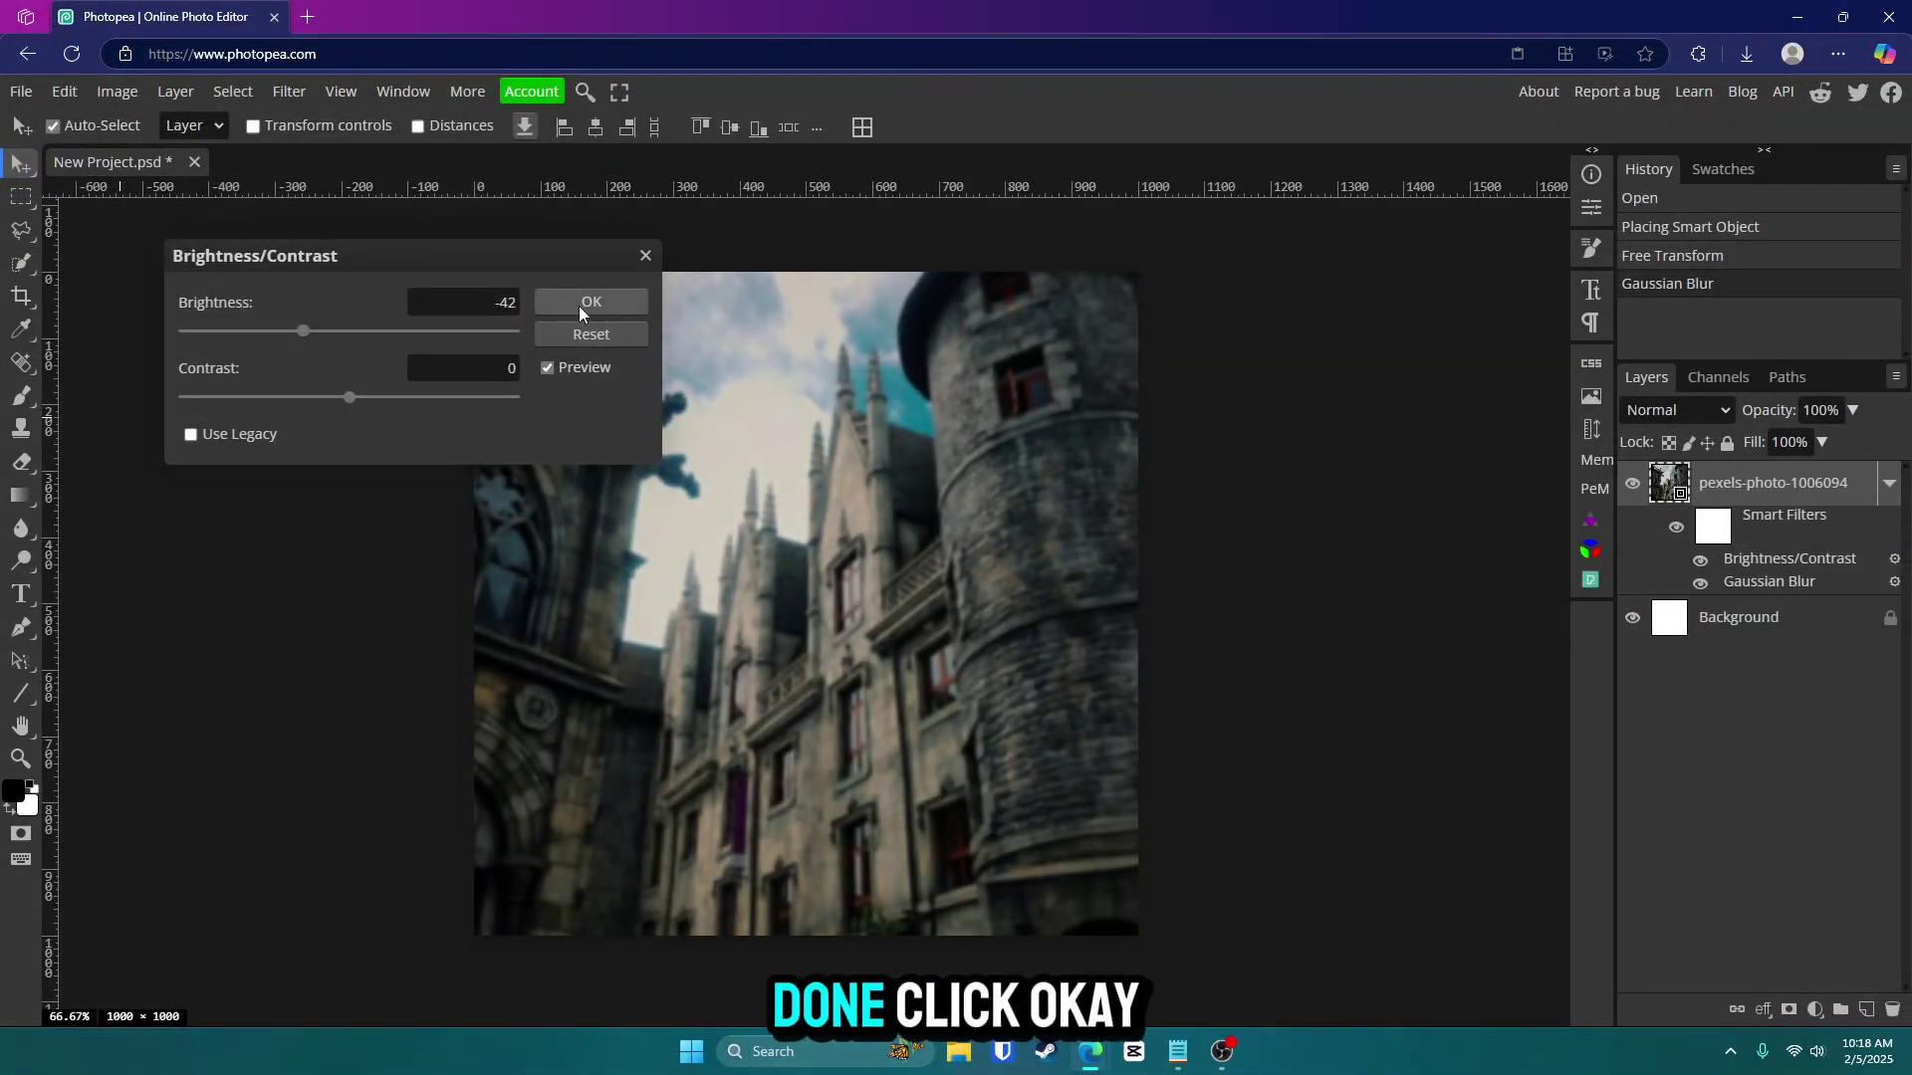
pyautogui.click(587, 304)
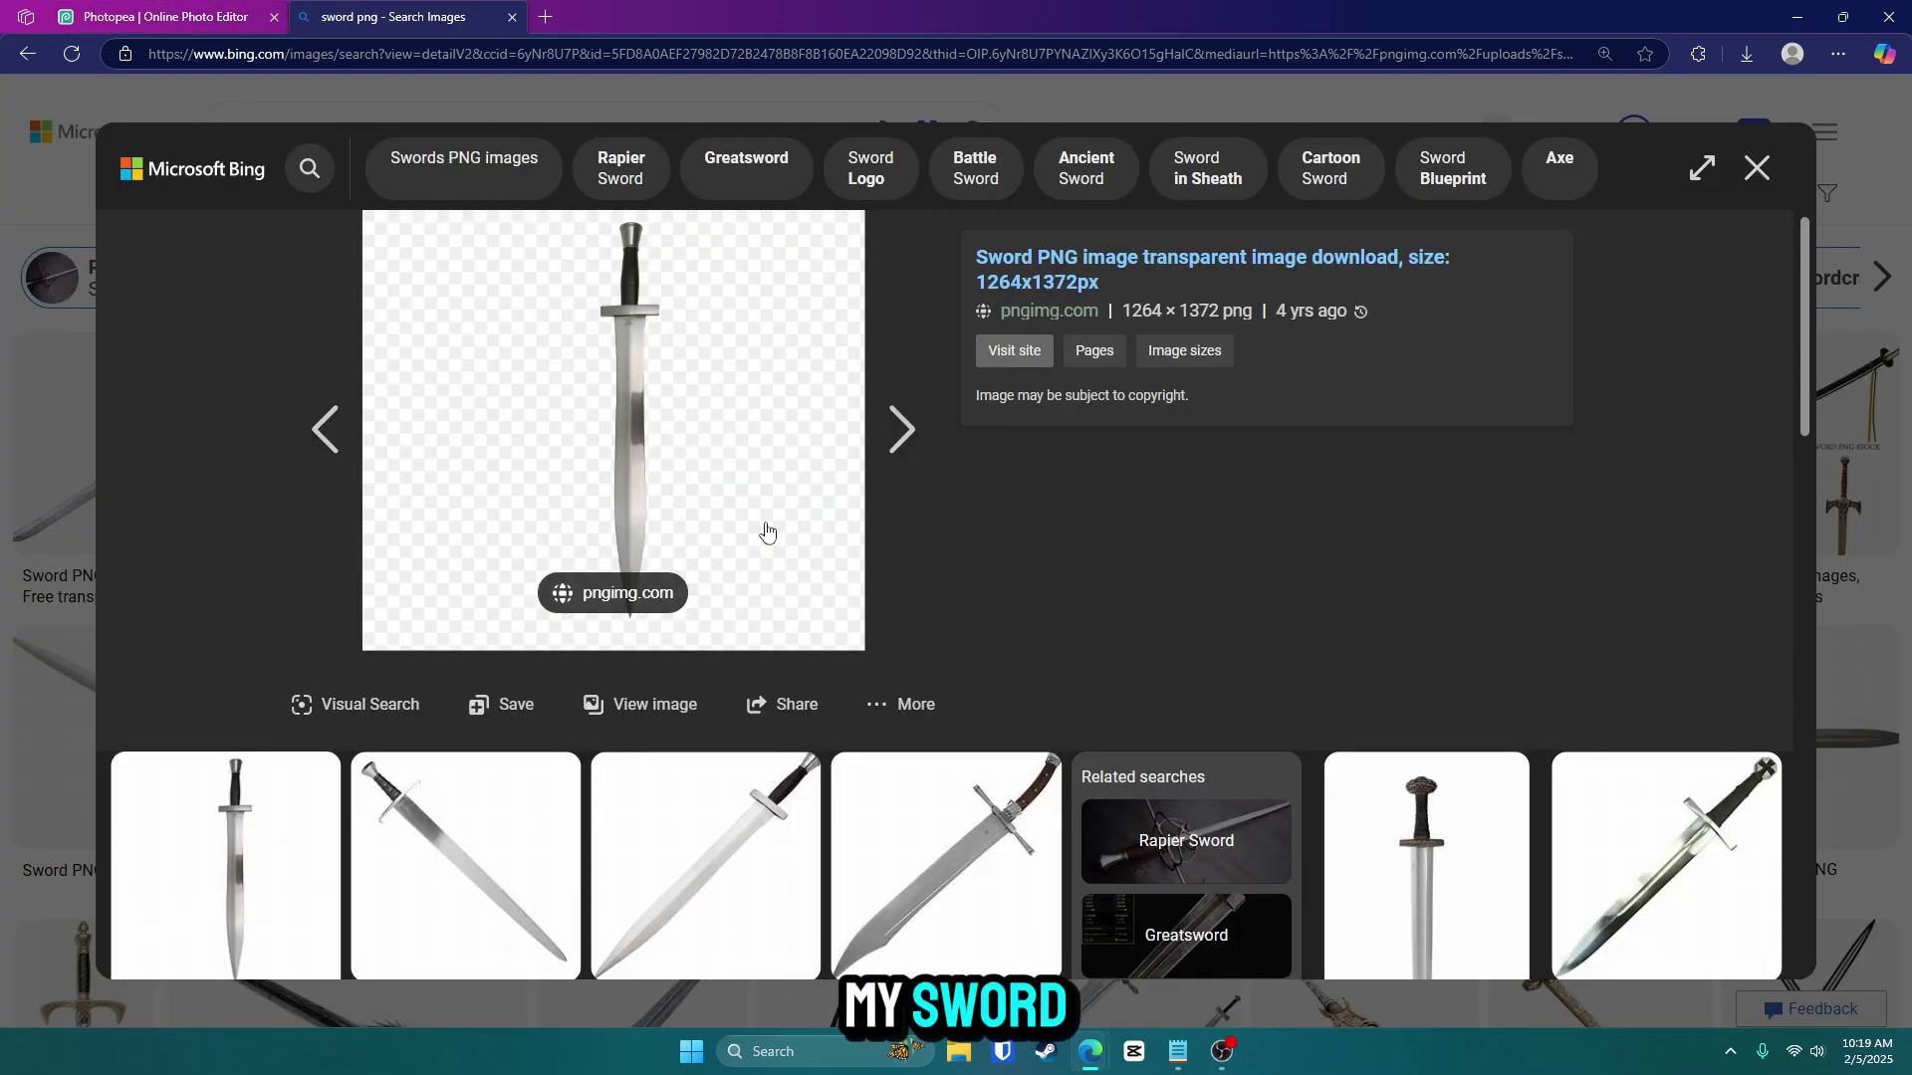
# Copy the transparent sword image from Bing and return to the Photopea project.
pyautogui.rightClick(623, 360)
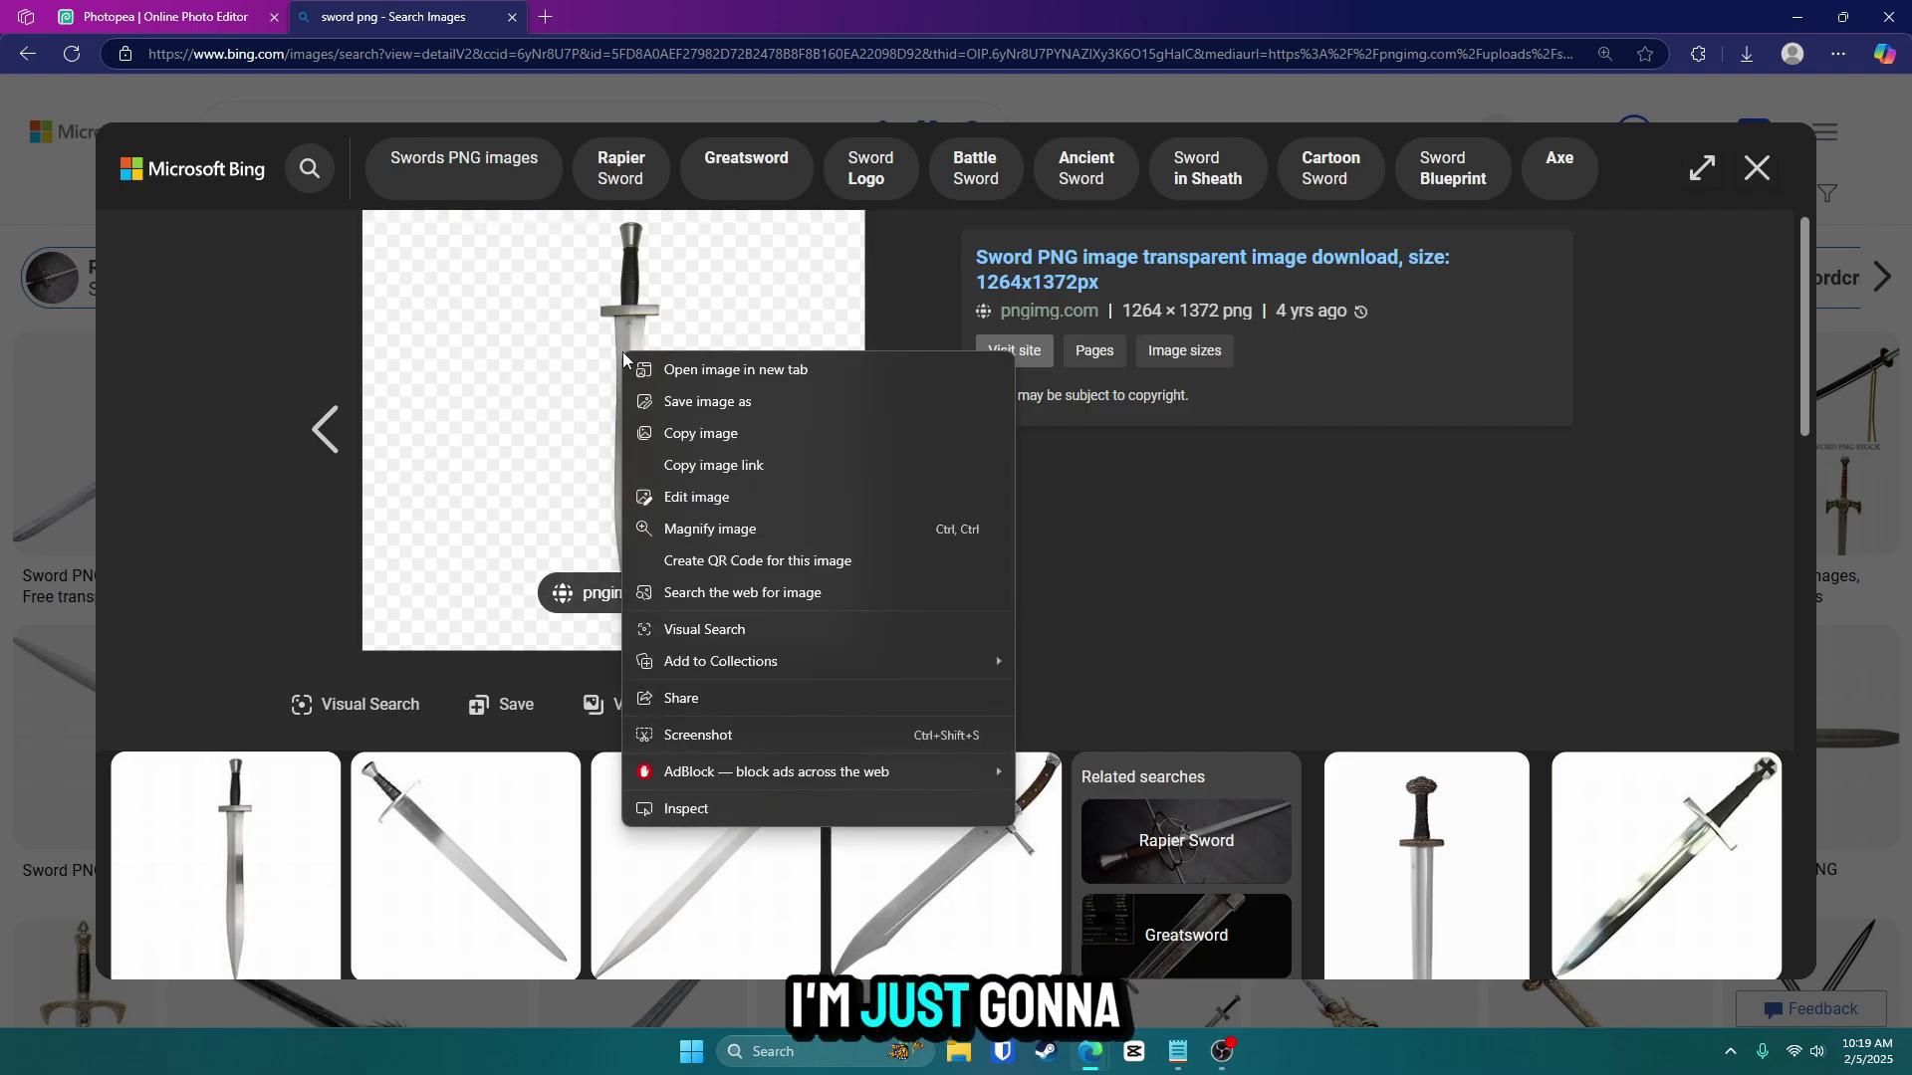
pyautogui.click(701, 433)
pyautogui.click(189, 12)
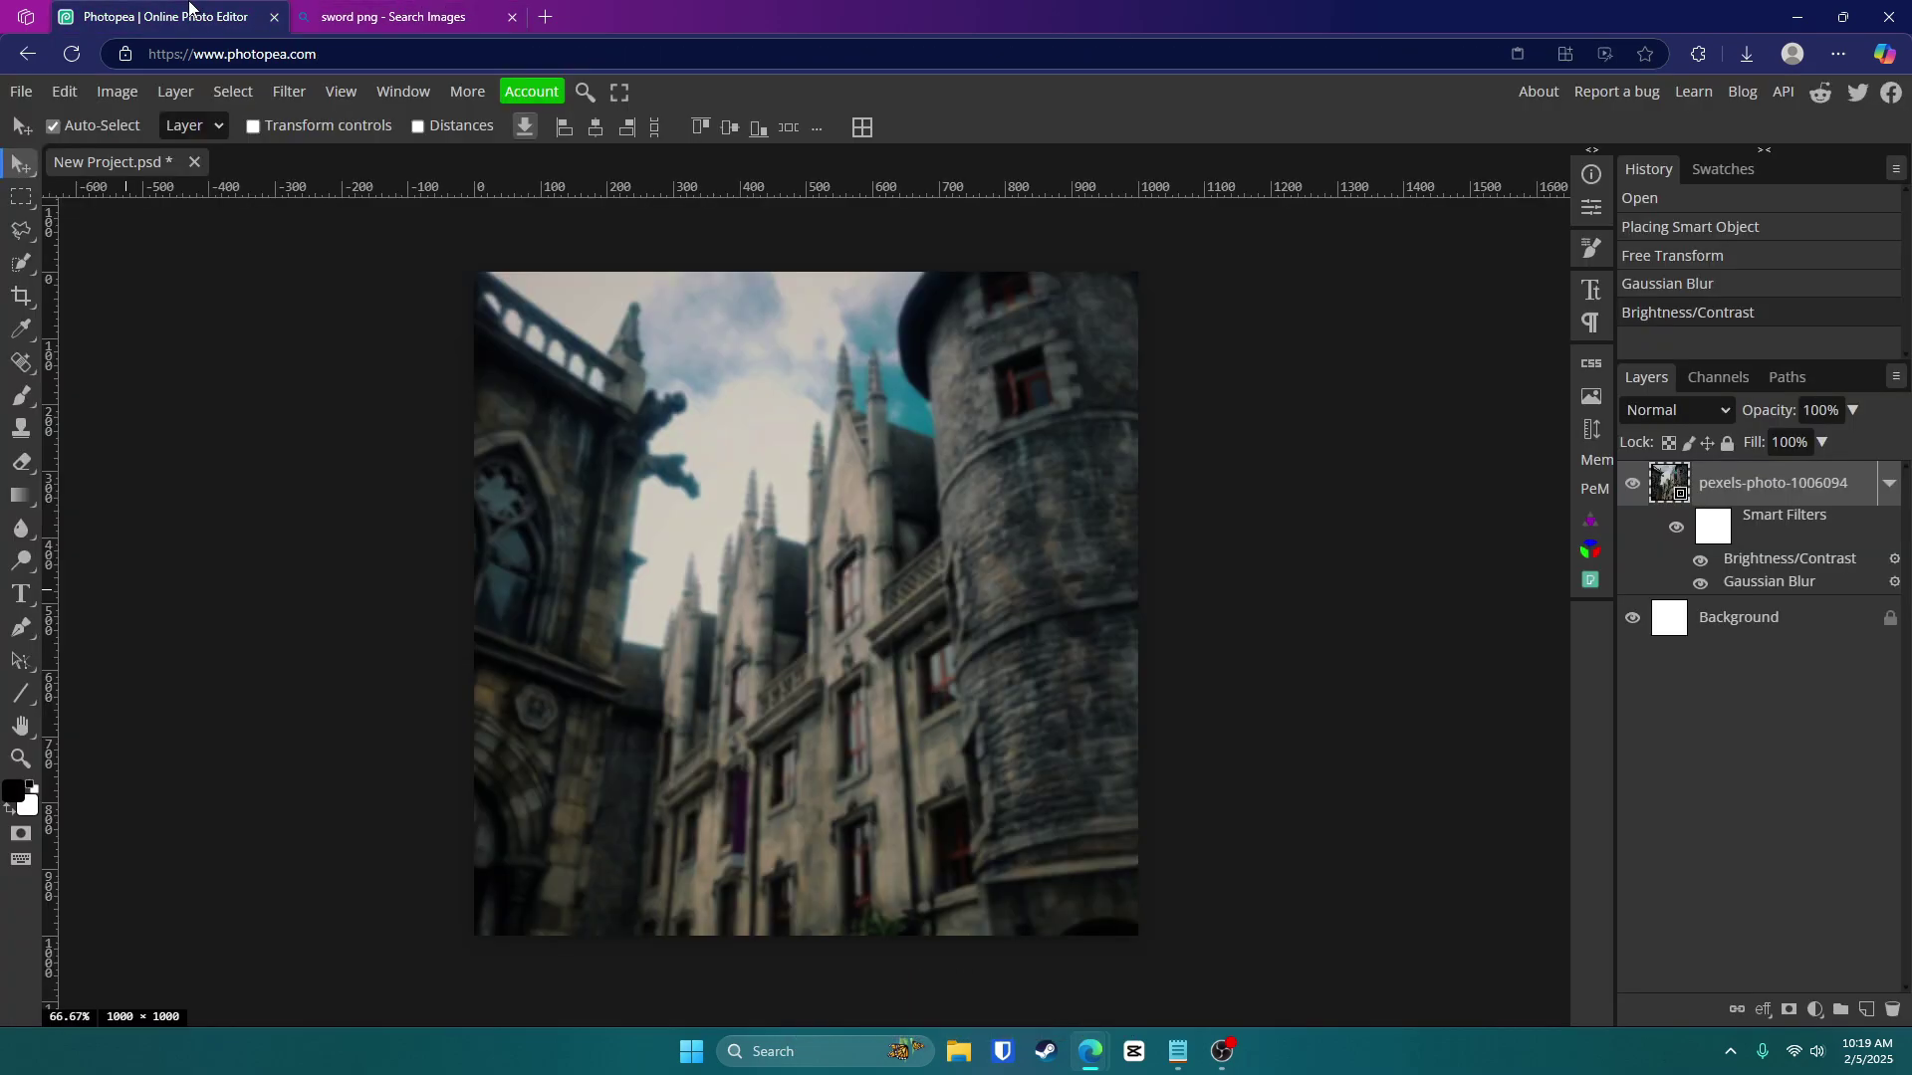
# Paste the sword as a new layer and position it on the canvas.
pyautogui.rightClick(683, 522)
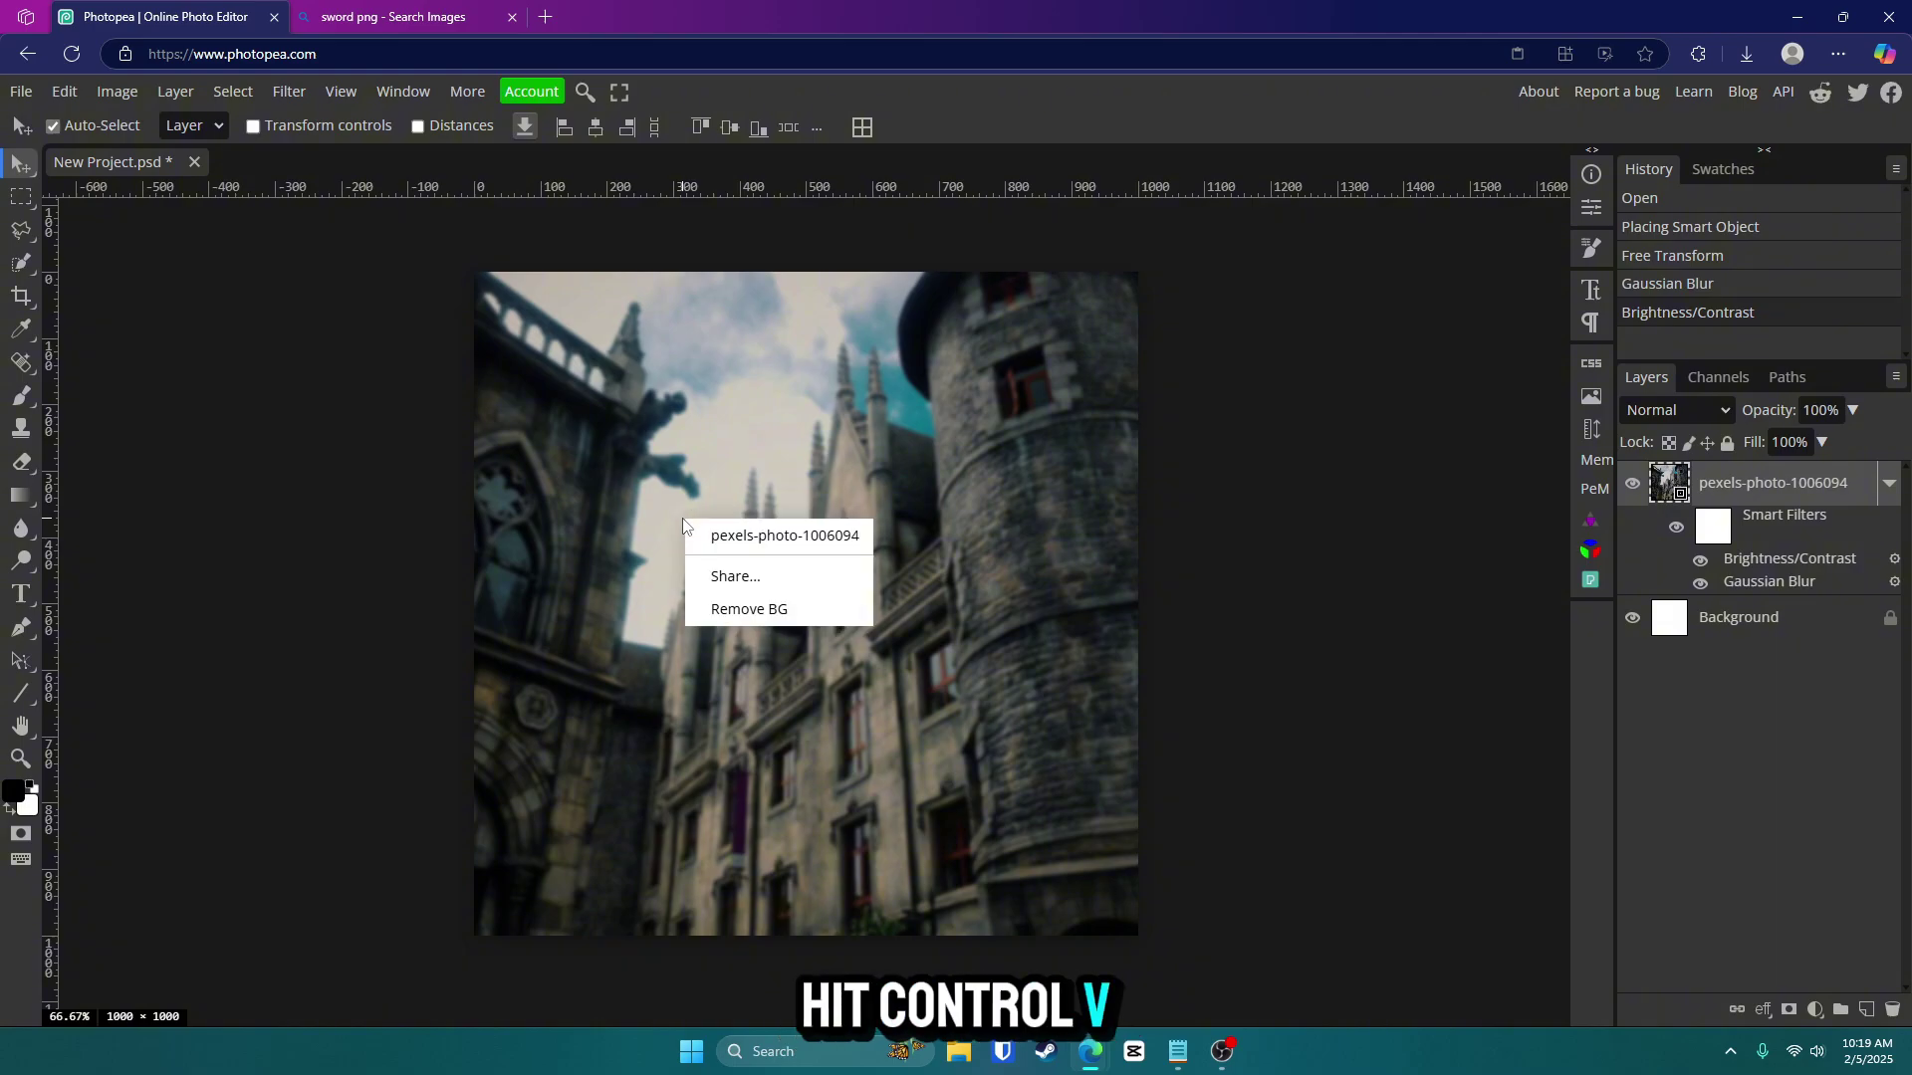
pyautogui.hotkey('ctrl', 'v')
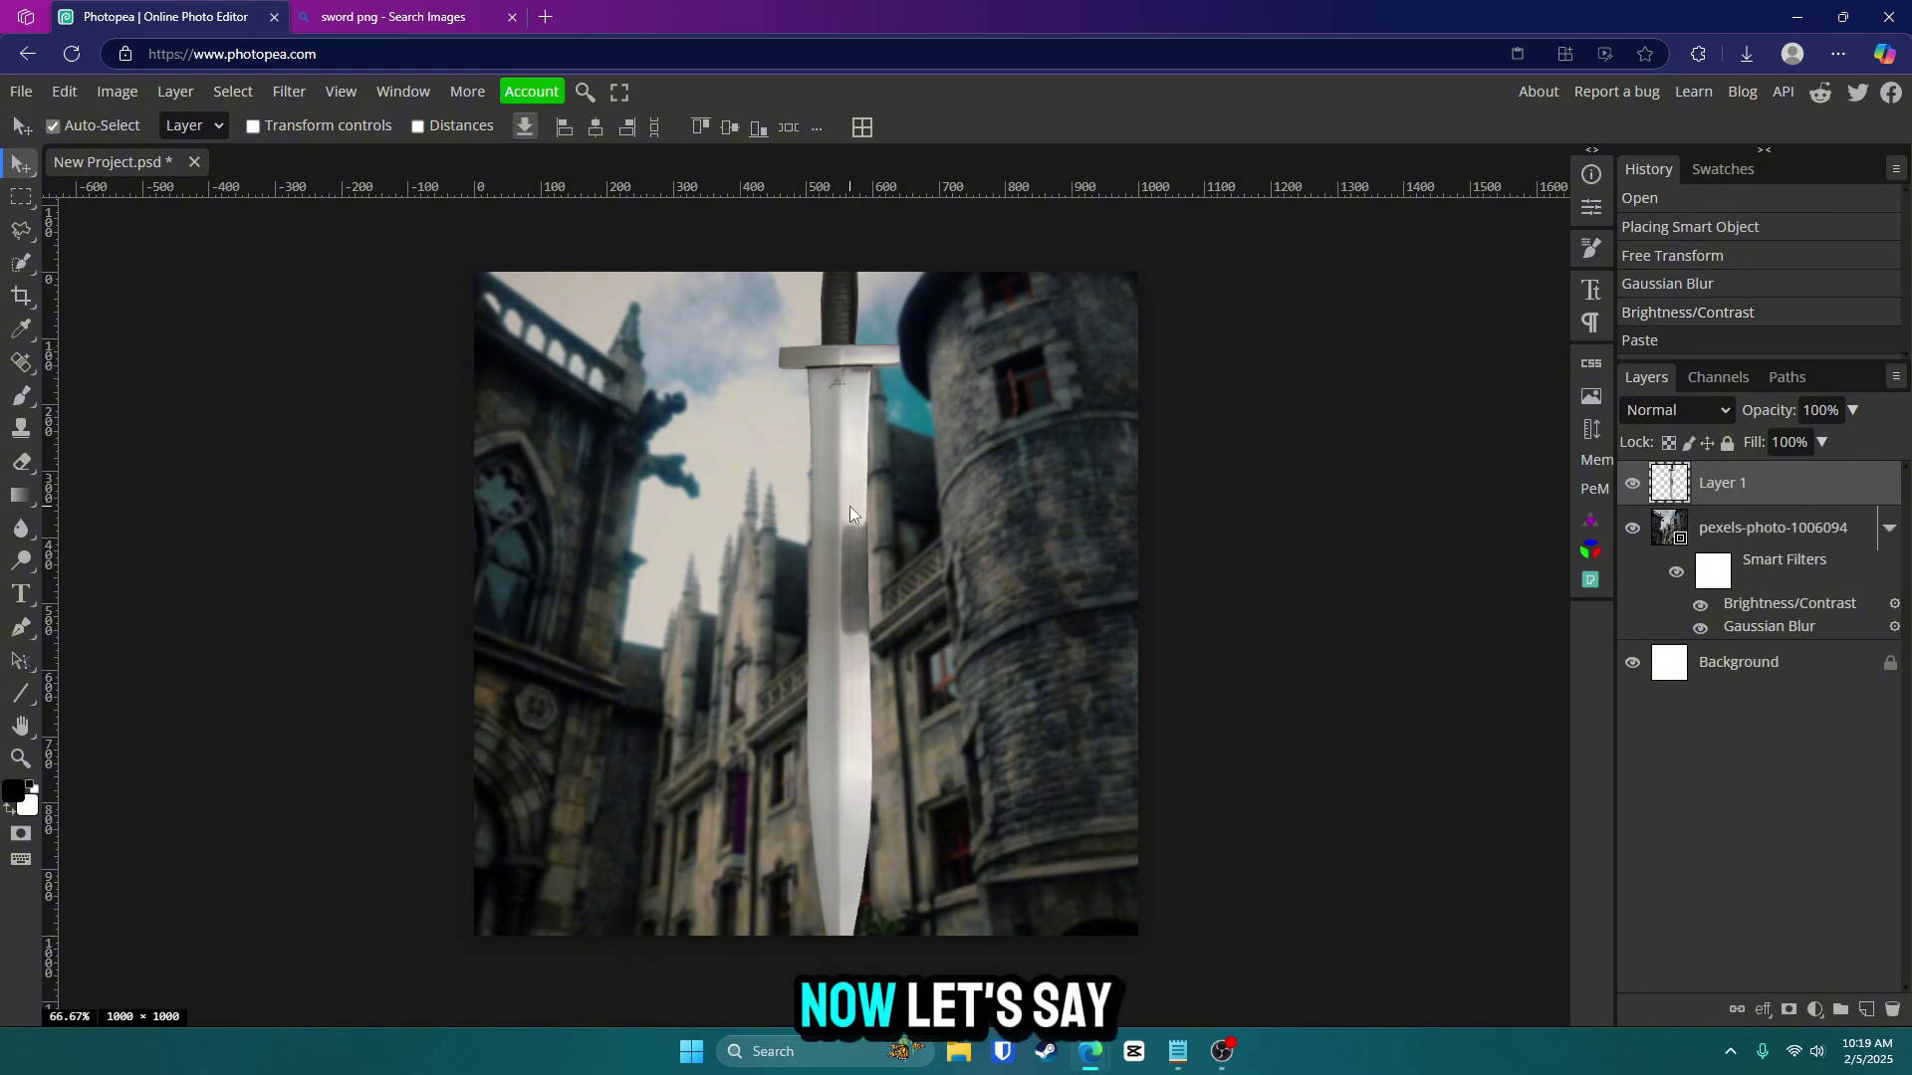
pyautogui.moveTo(819, 495); pyautogui.dragTo(820, 530)
pyautogui.click(247, 95)
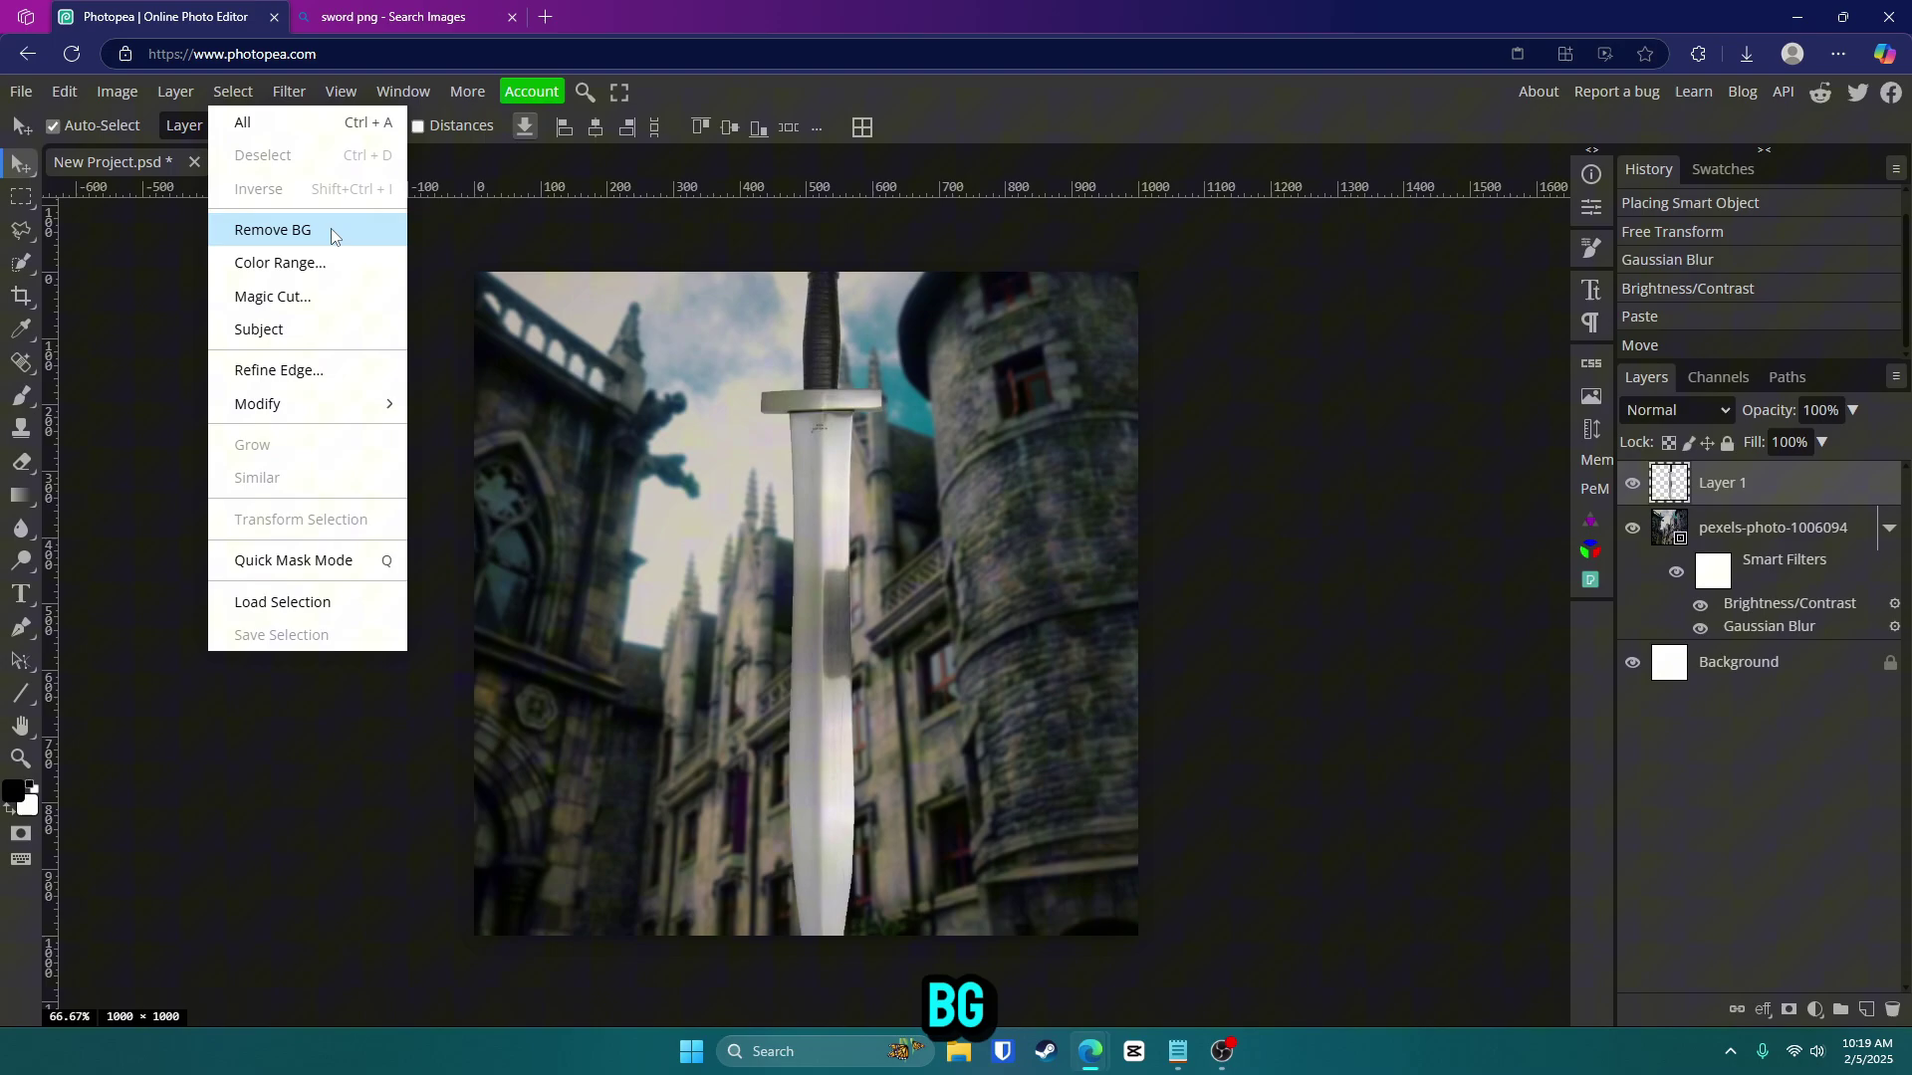
pyautogui.moveTo(818, 376)
pyautogui.mouseDown()
pyautogui.moveTo(591, 516)
pyautogui.moveTo(834, 399)
pyautogui.moveTo(803, 380)
pyautogui.moveTo(822, 357)
pyautogui.mouseUp()
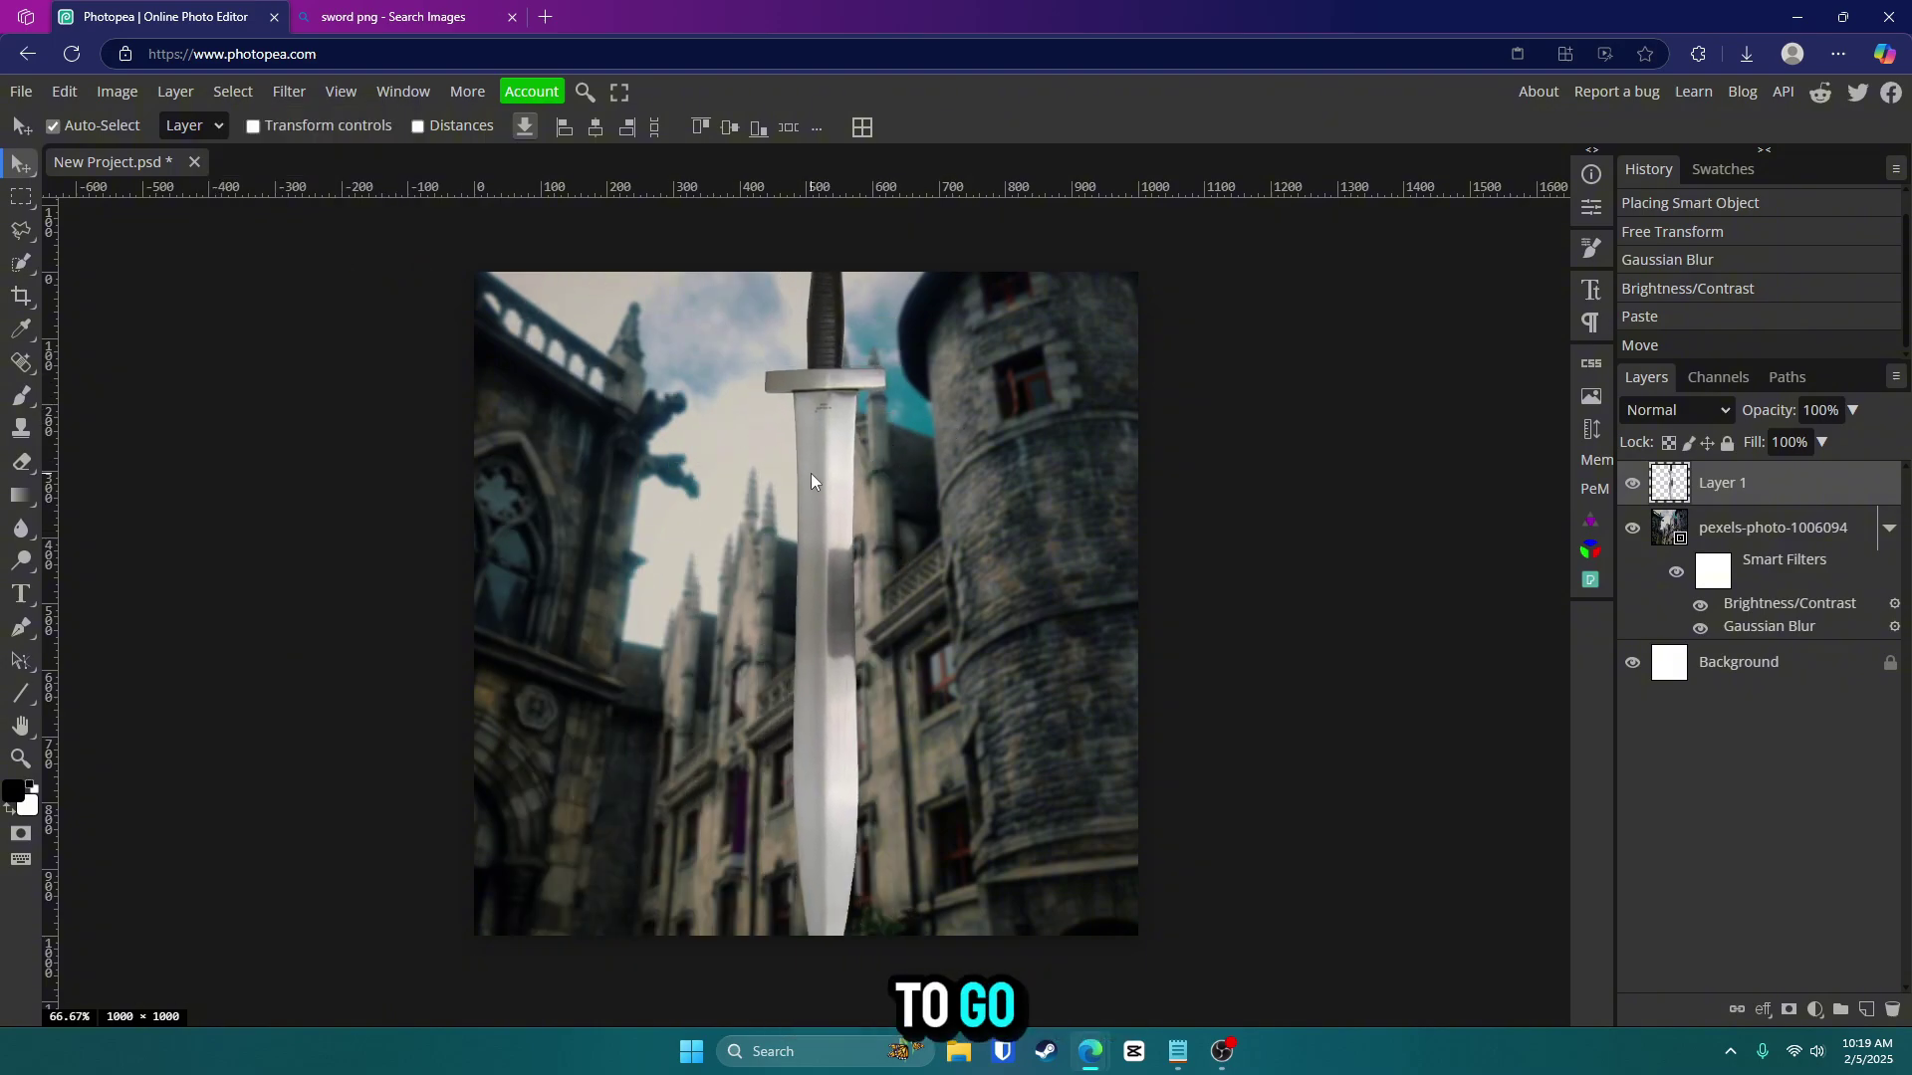
# Shrink the sword to about half size and rotate it to lie horizontally.
pyautogui.click(253, 126)
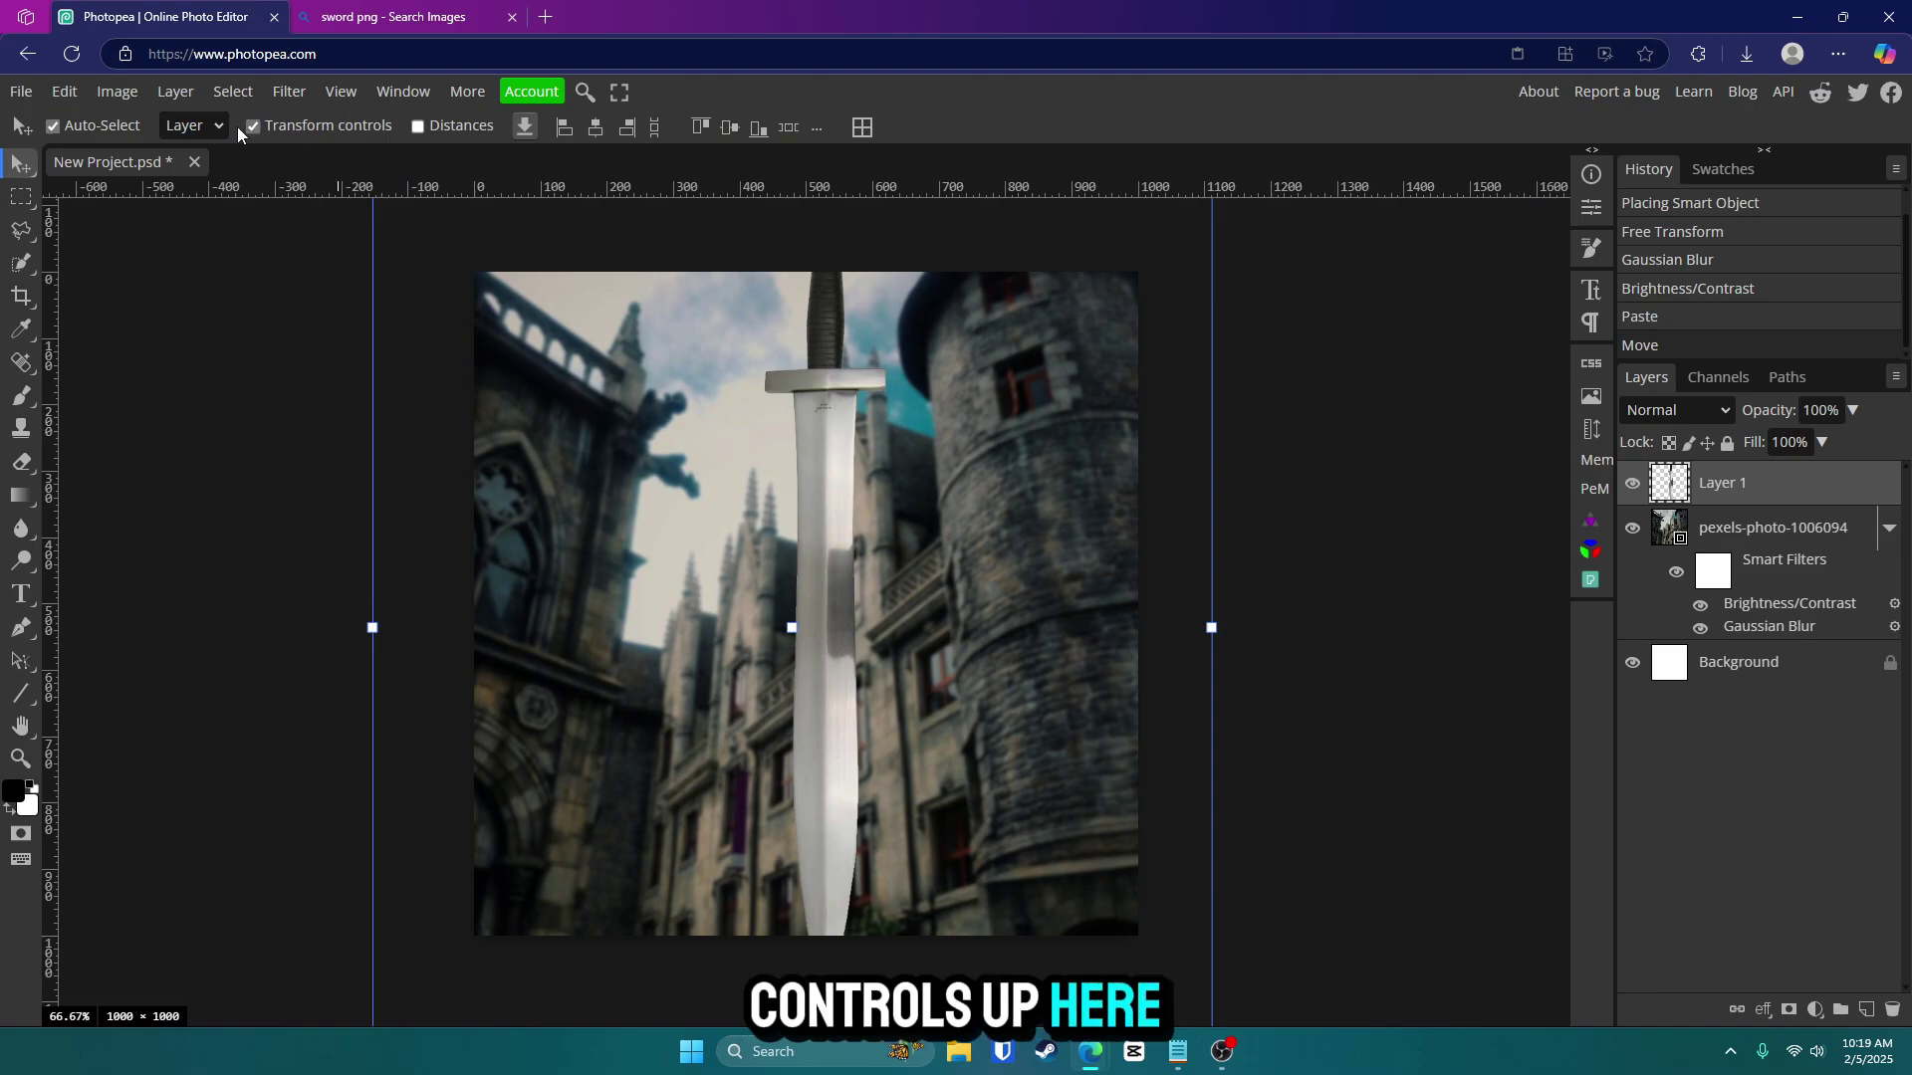
pyautogui.moveTo(1212, 627); pyautogui.dragTo(955, 623)
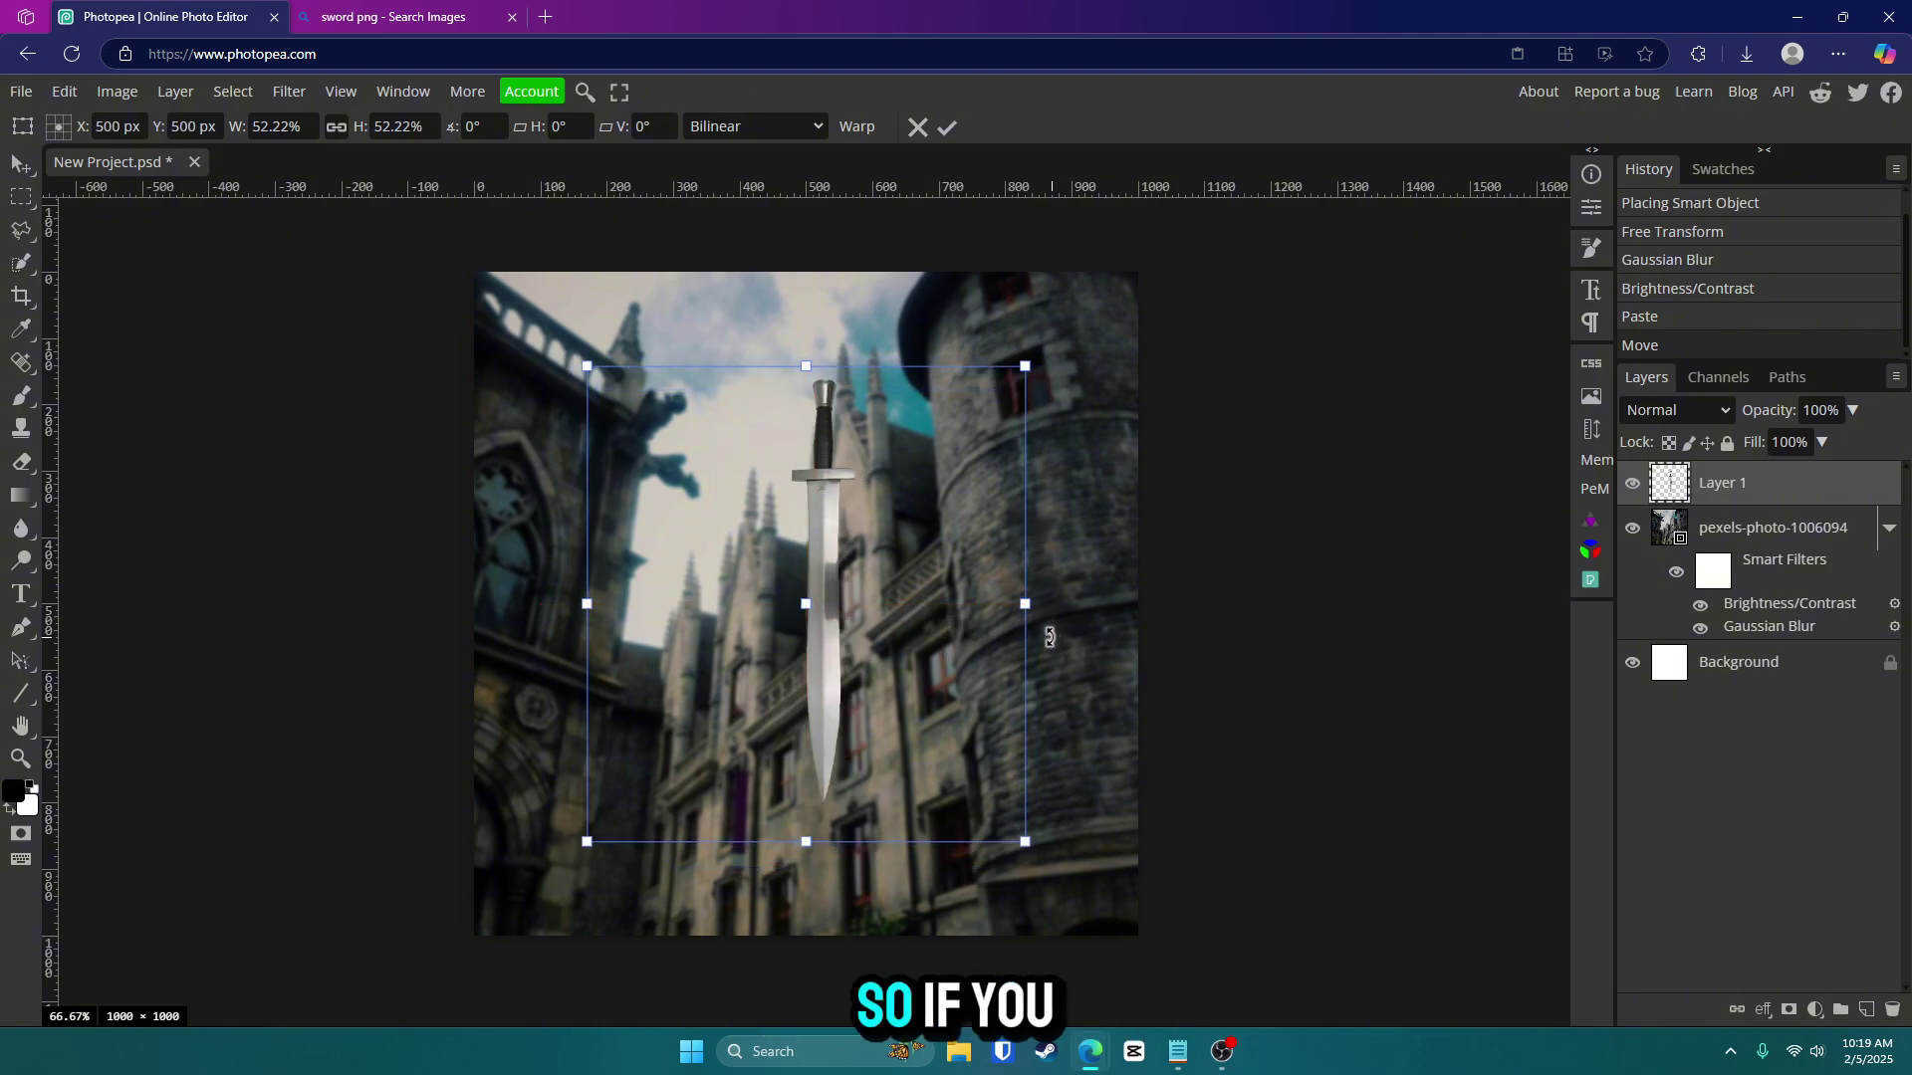
pyautogui.moveTo(1049, 603); pyautogui.dragTo(794, 370)
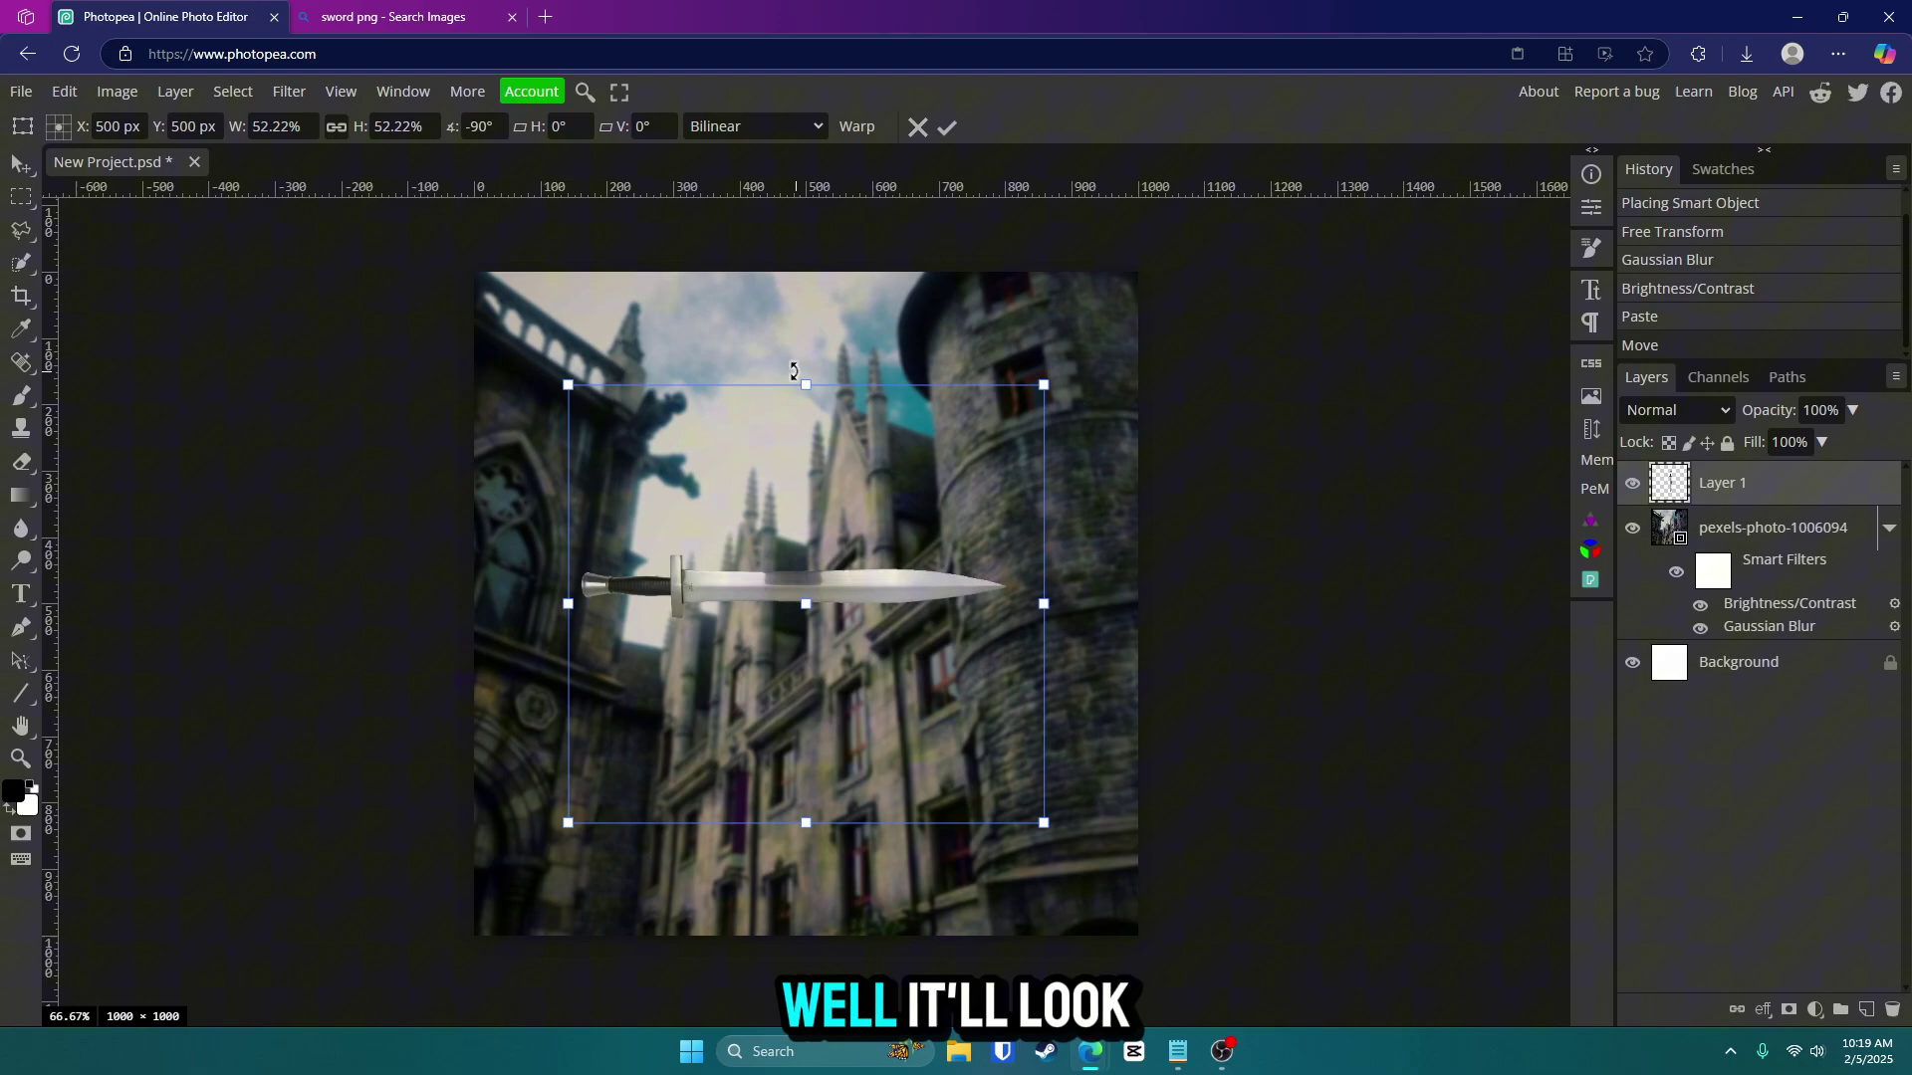
pyautogui.moveTo(1040, 604); pyautogui.dragTo(928, 683)
pyautogui.press('Return')
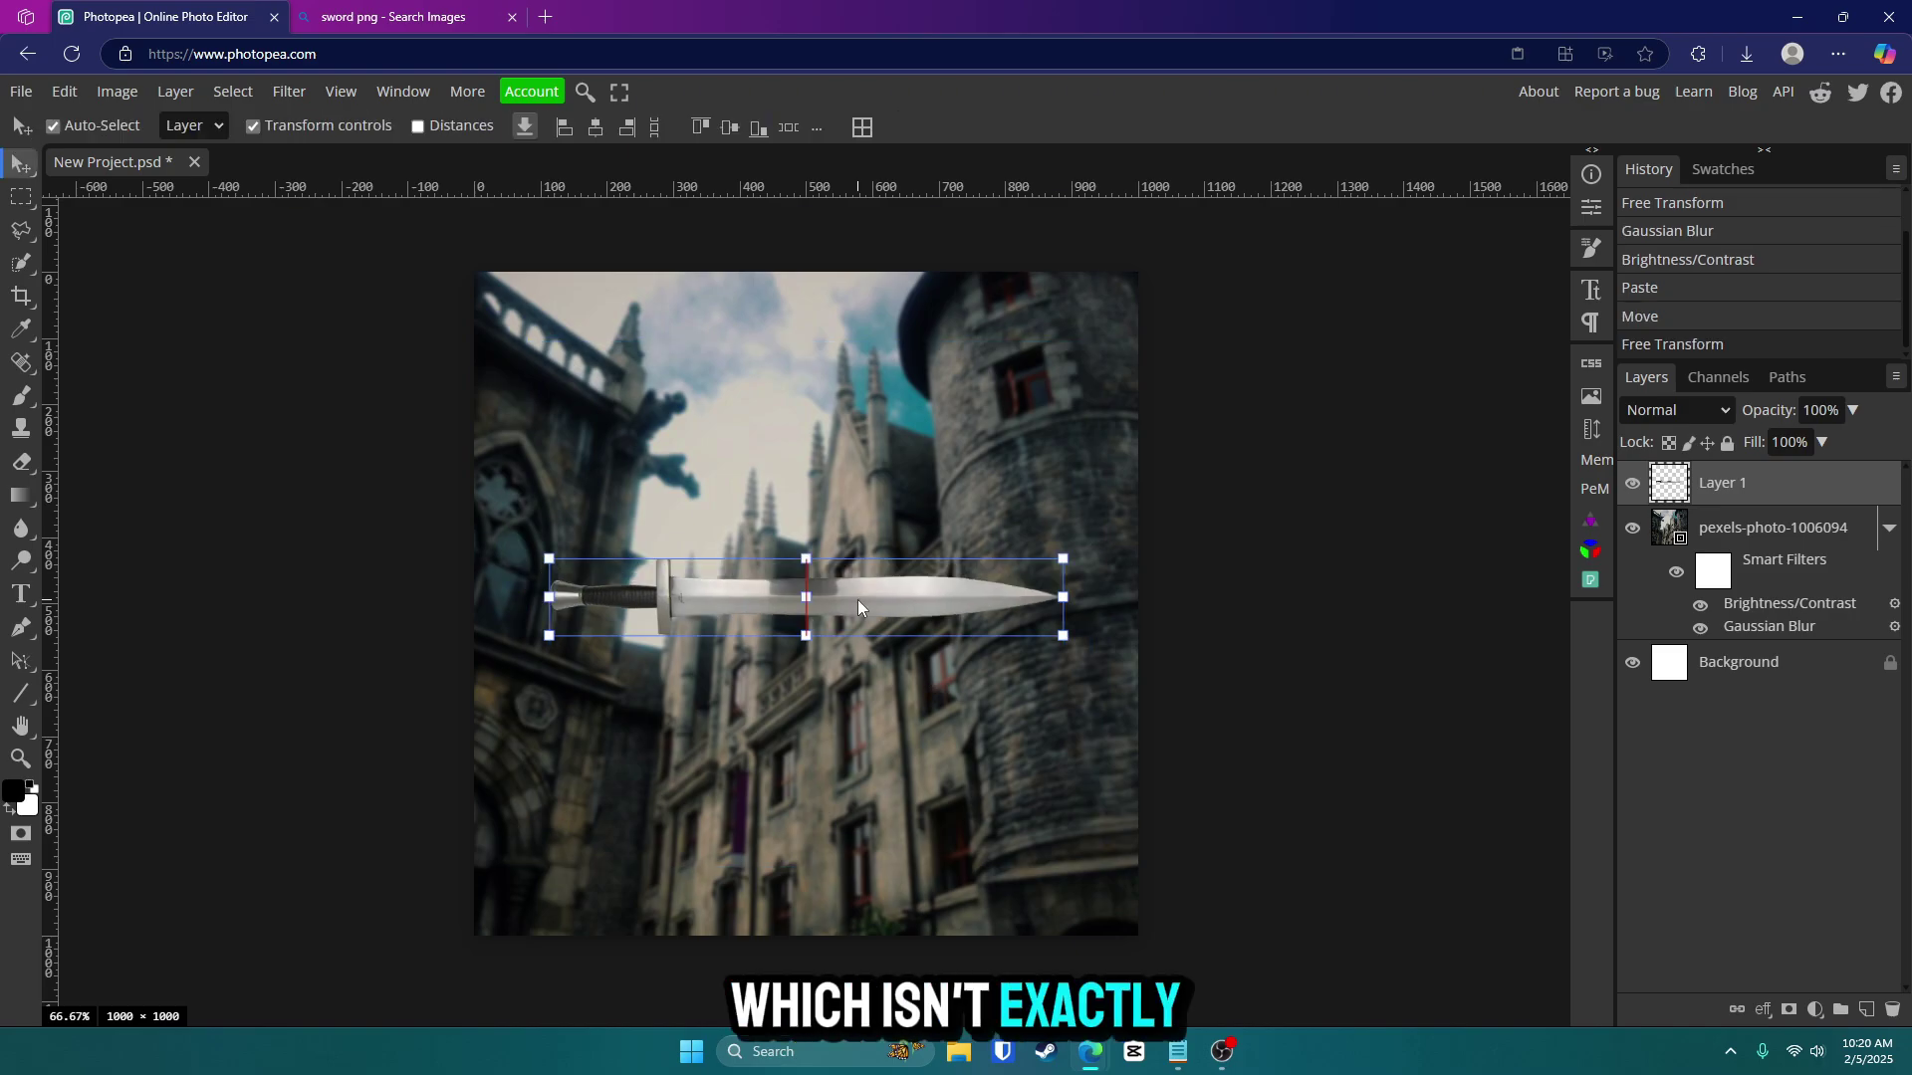
# Nudge the sword slightly down across the castle's middle and finalize its transform.
pyautogui.moveTo(857, 599); pyautogui.dragTo(856, 606)
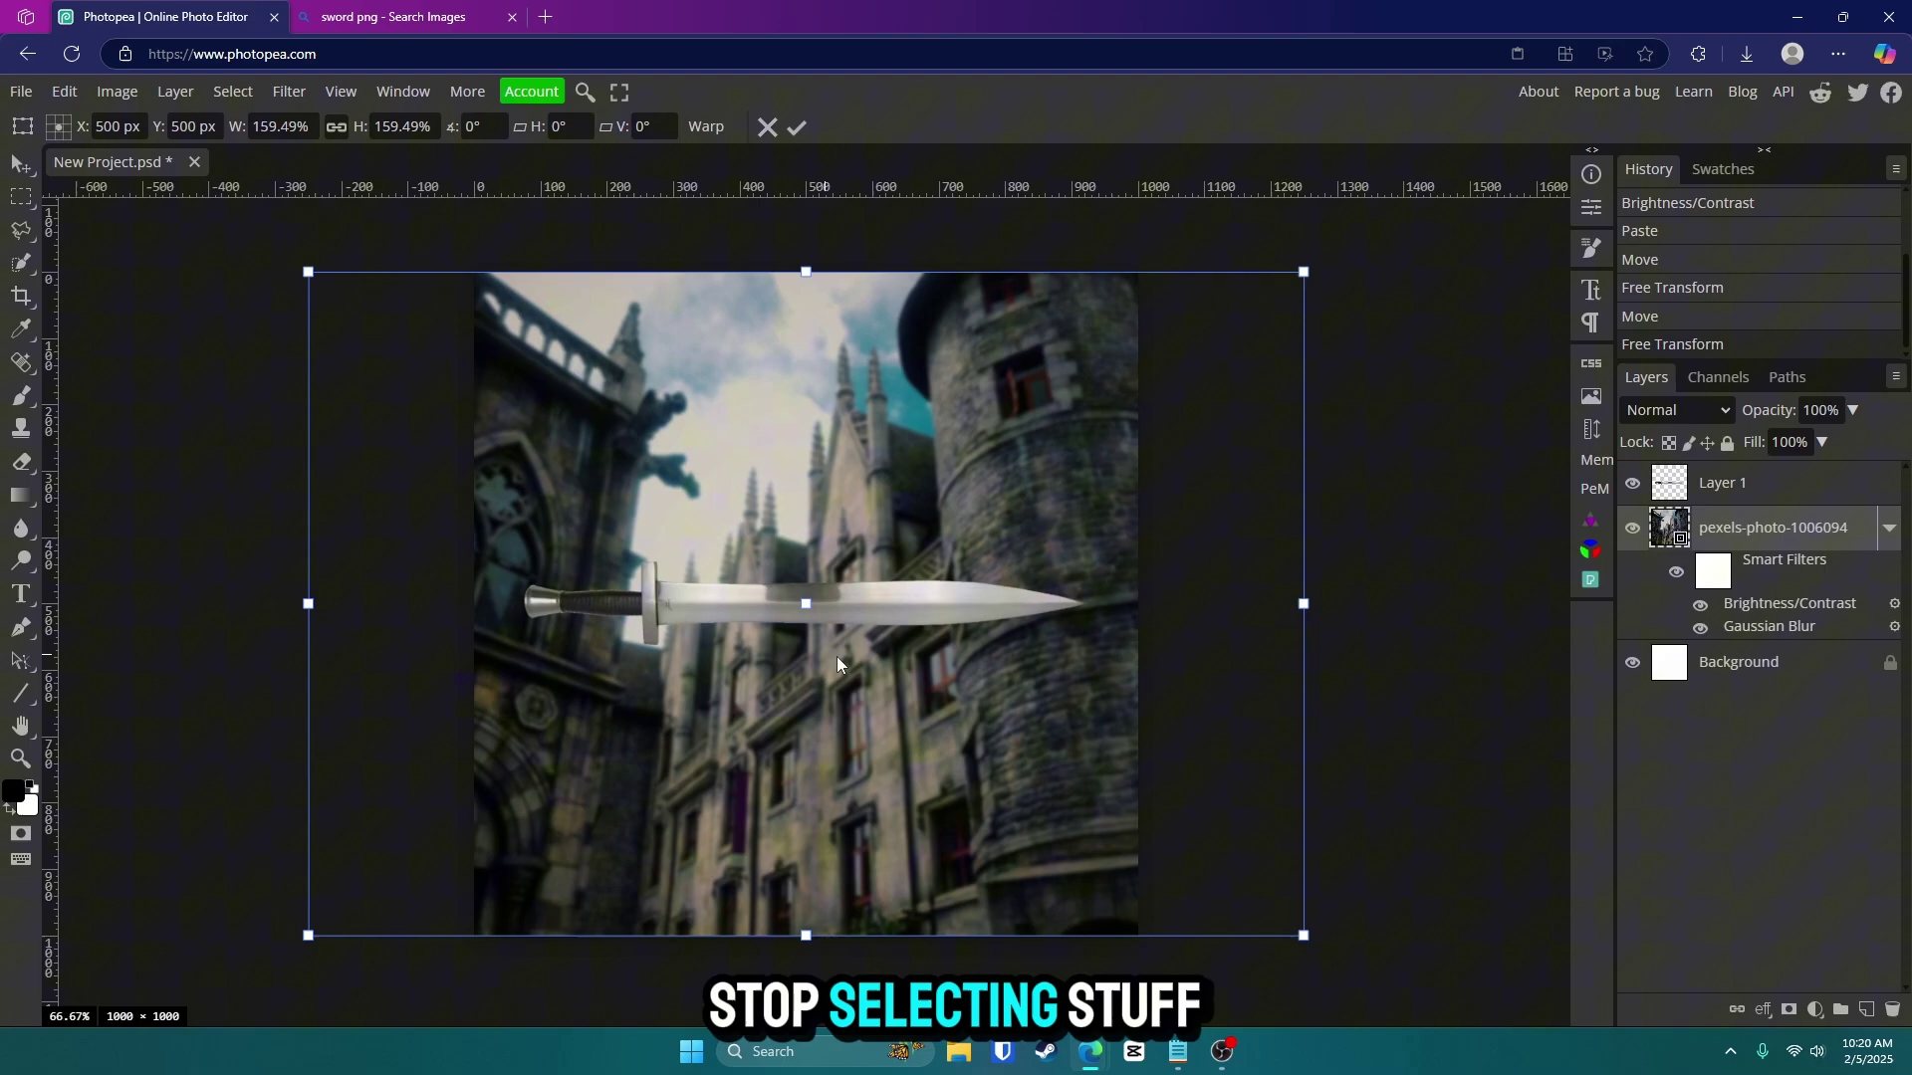
pyautogui.click(796, 126)
pyautogui.click(876, 597)
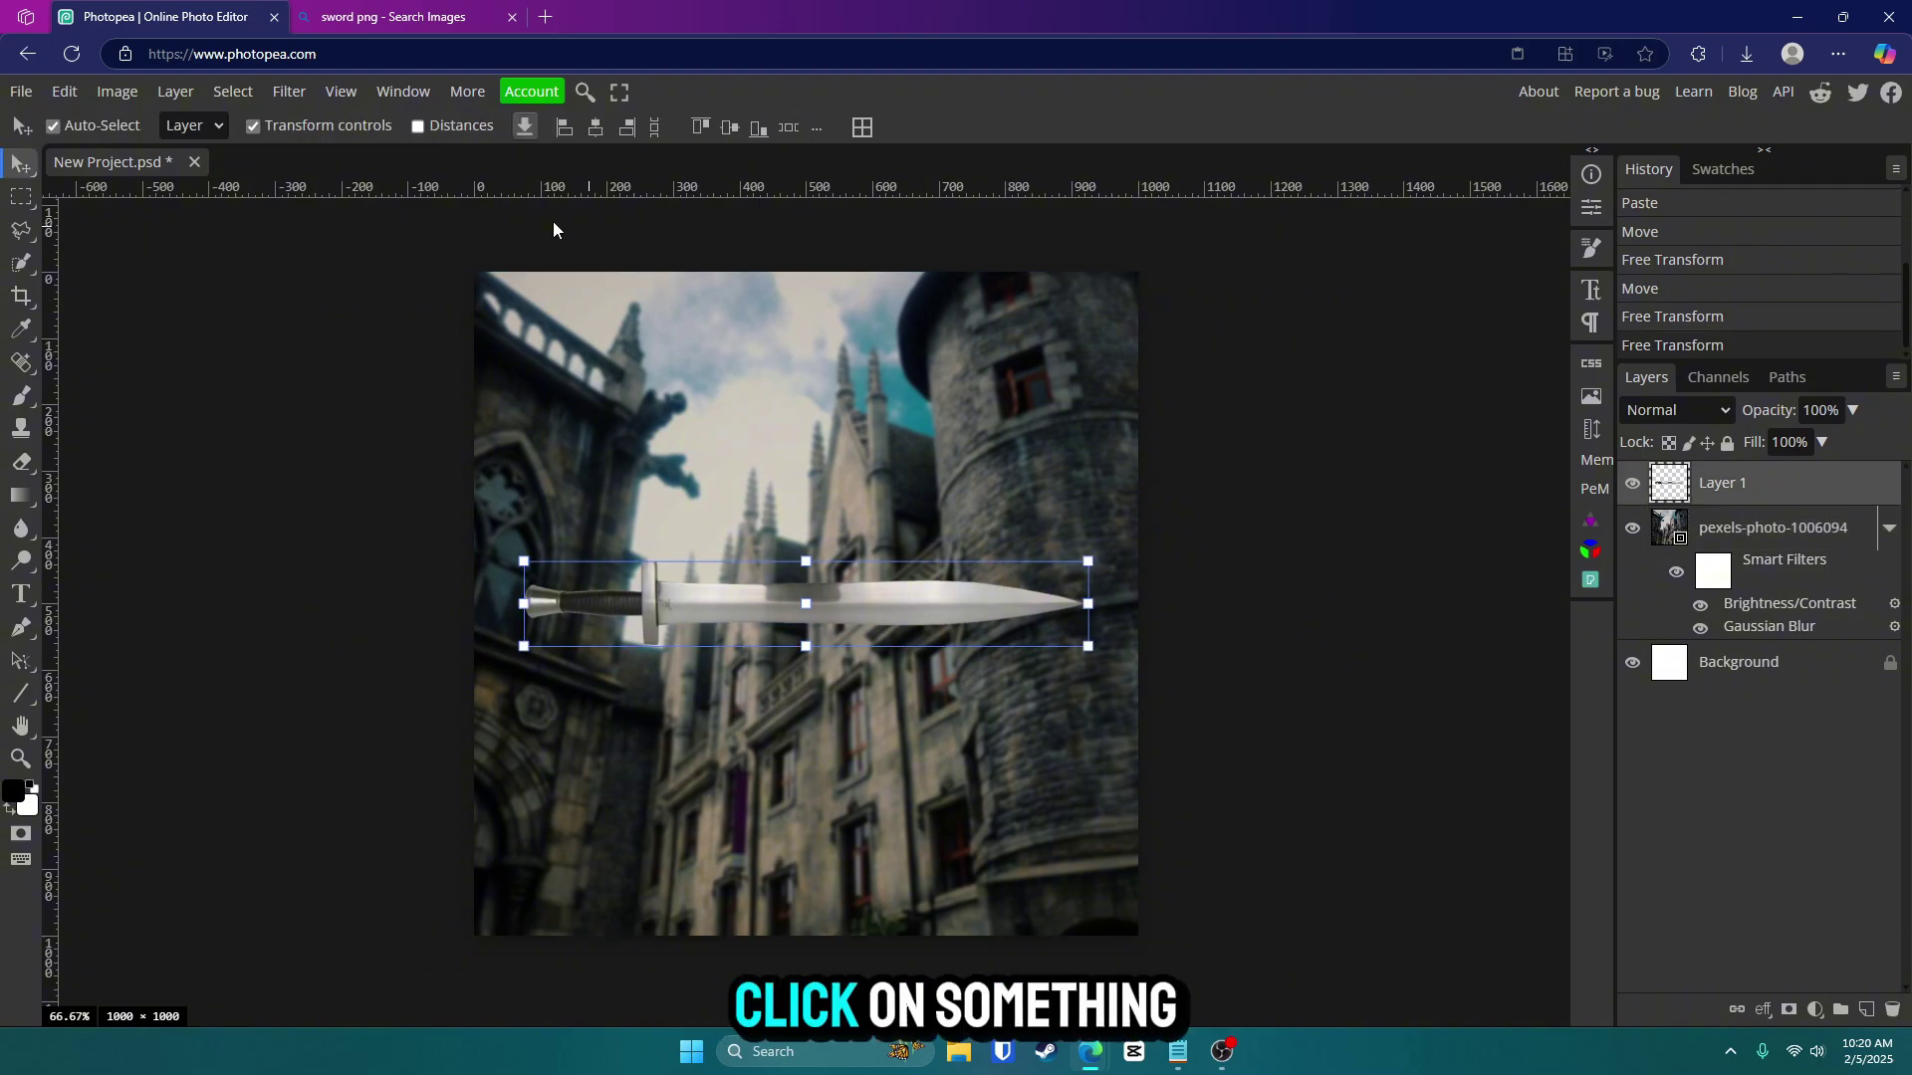
pyautogui.click(261, 128)
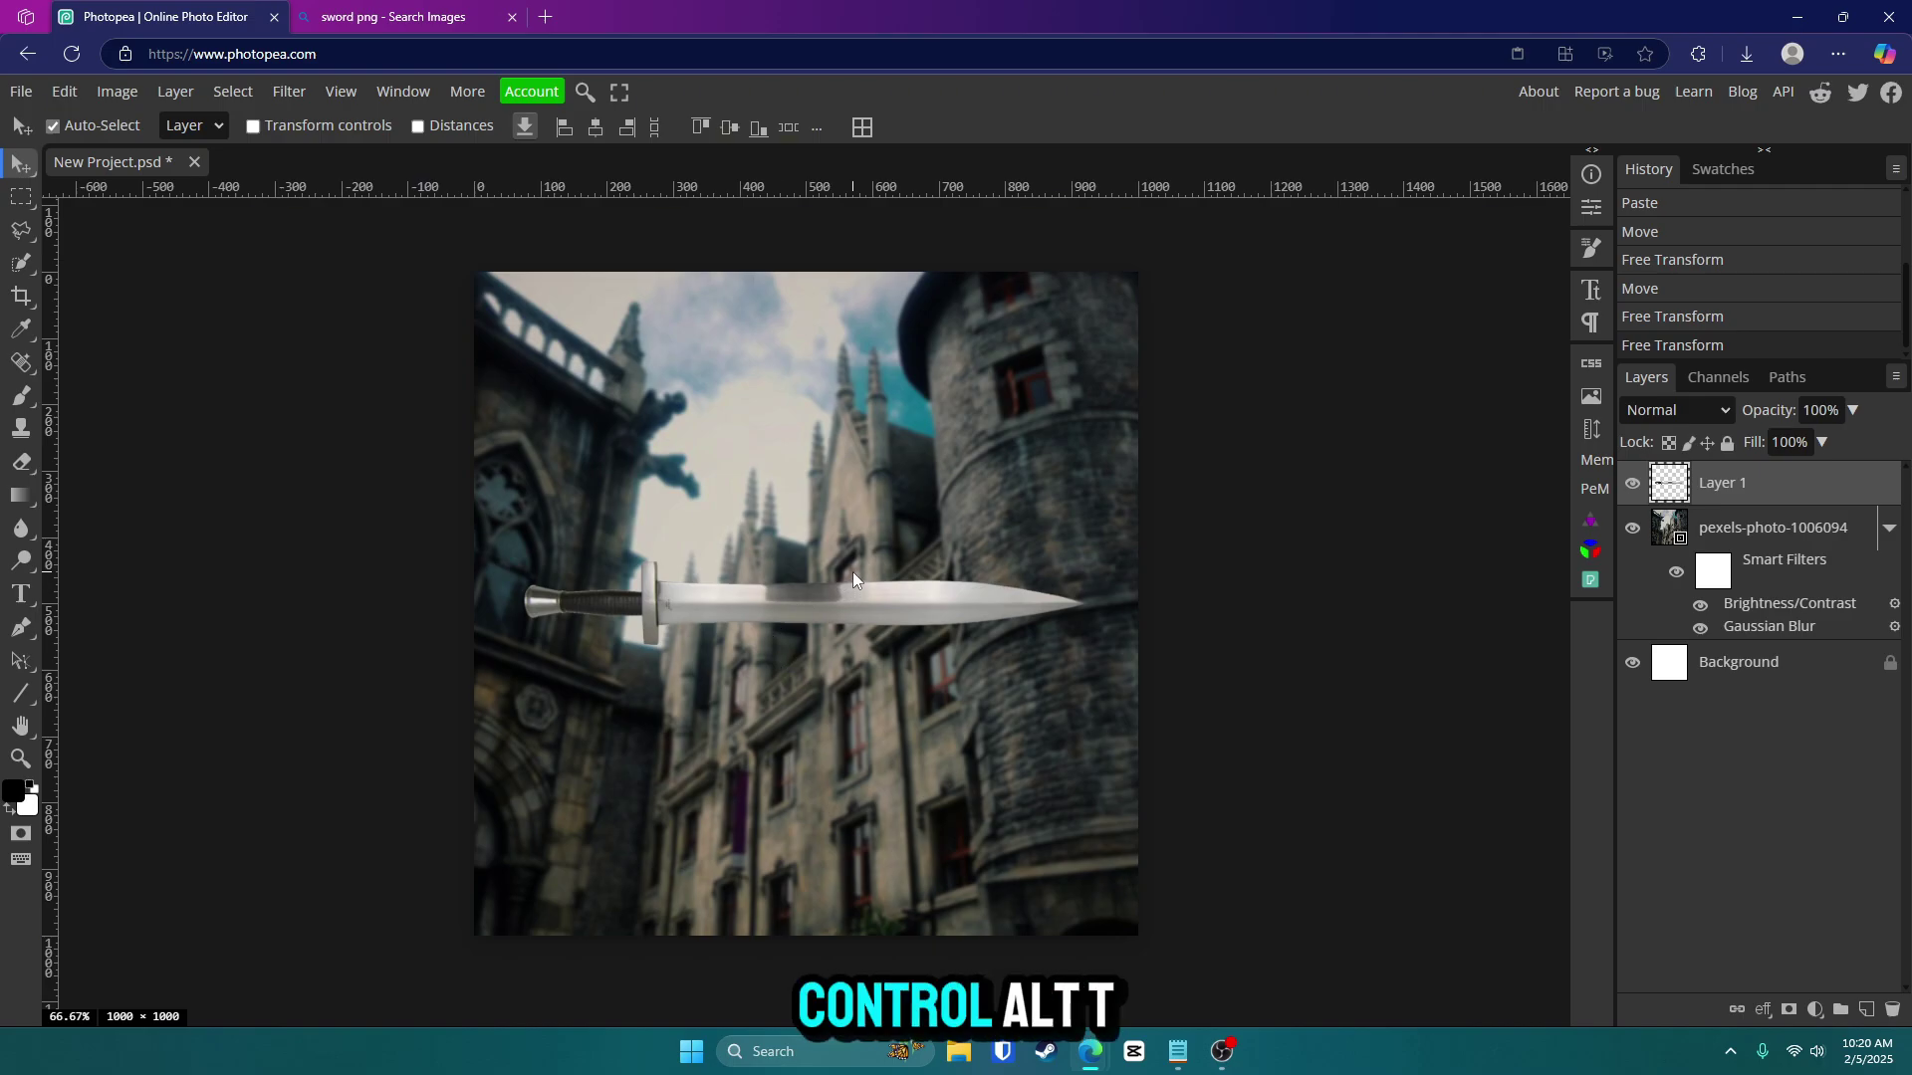
pyautogui.hotkey('ctrl', 'alt', 't')
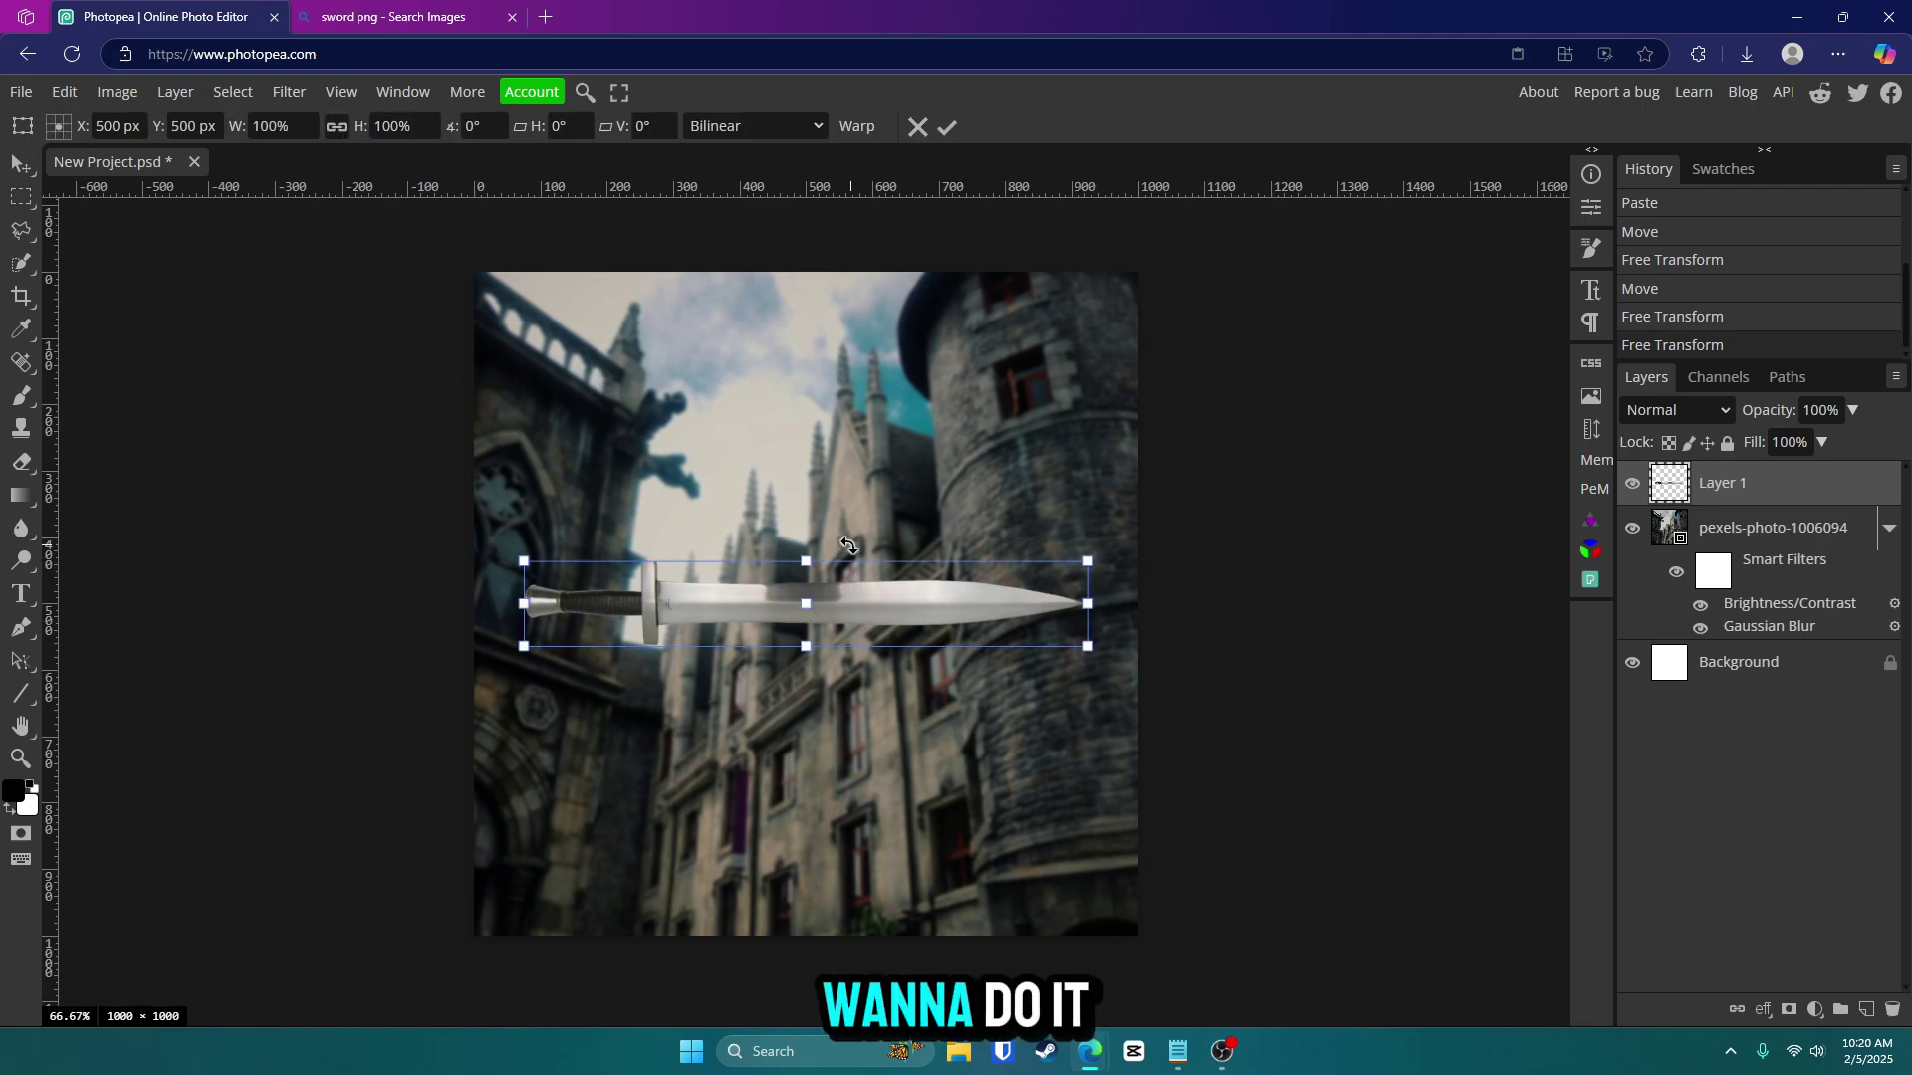
pyautogui.press('Return')
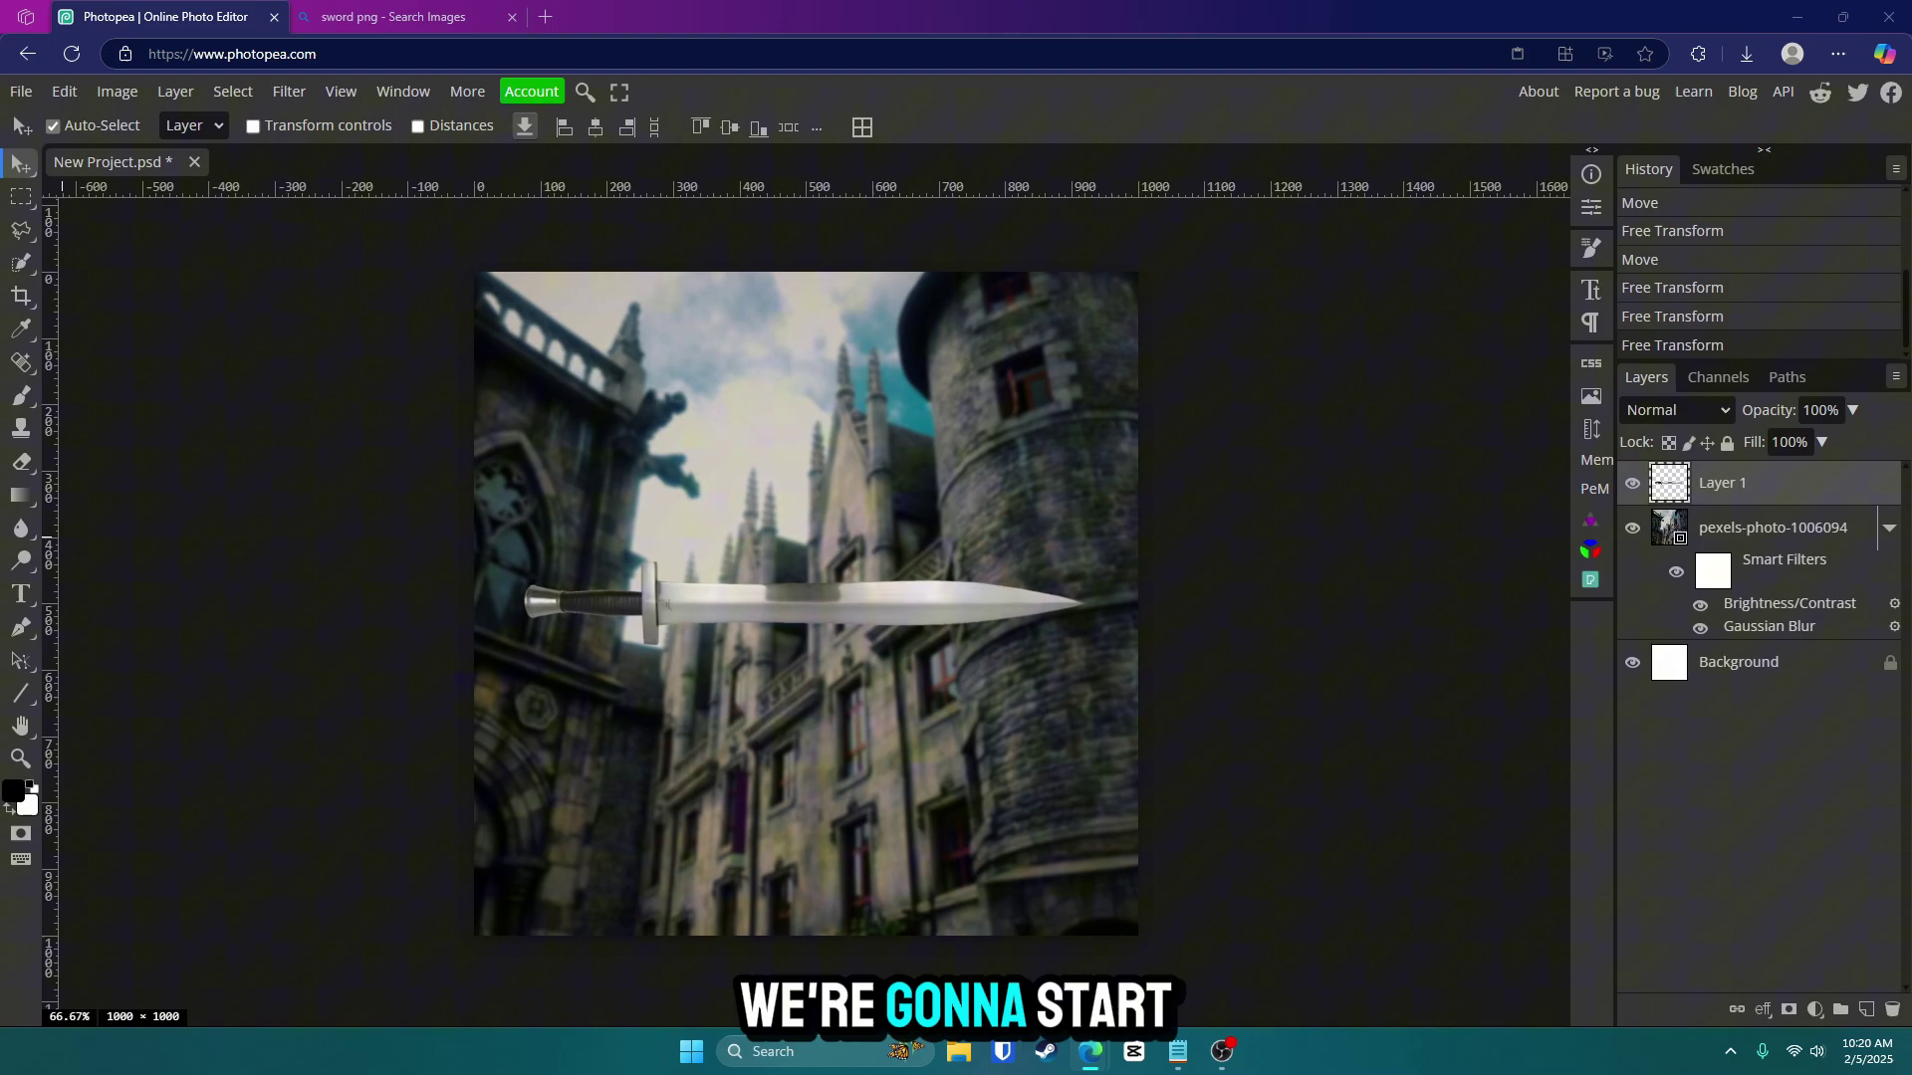
# Add a text layer reading MEDIEVAL above the sword.
pyautogui.click(30, 601)
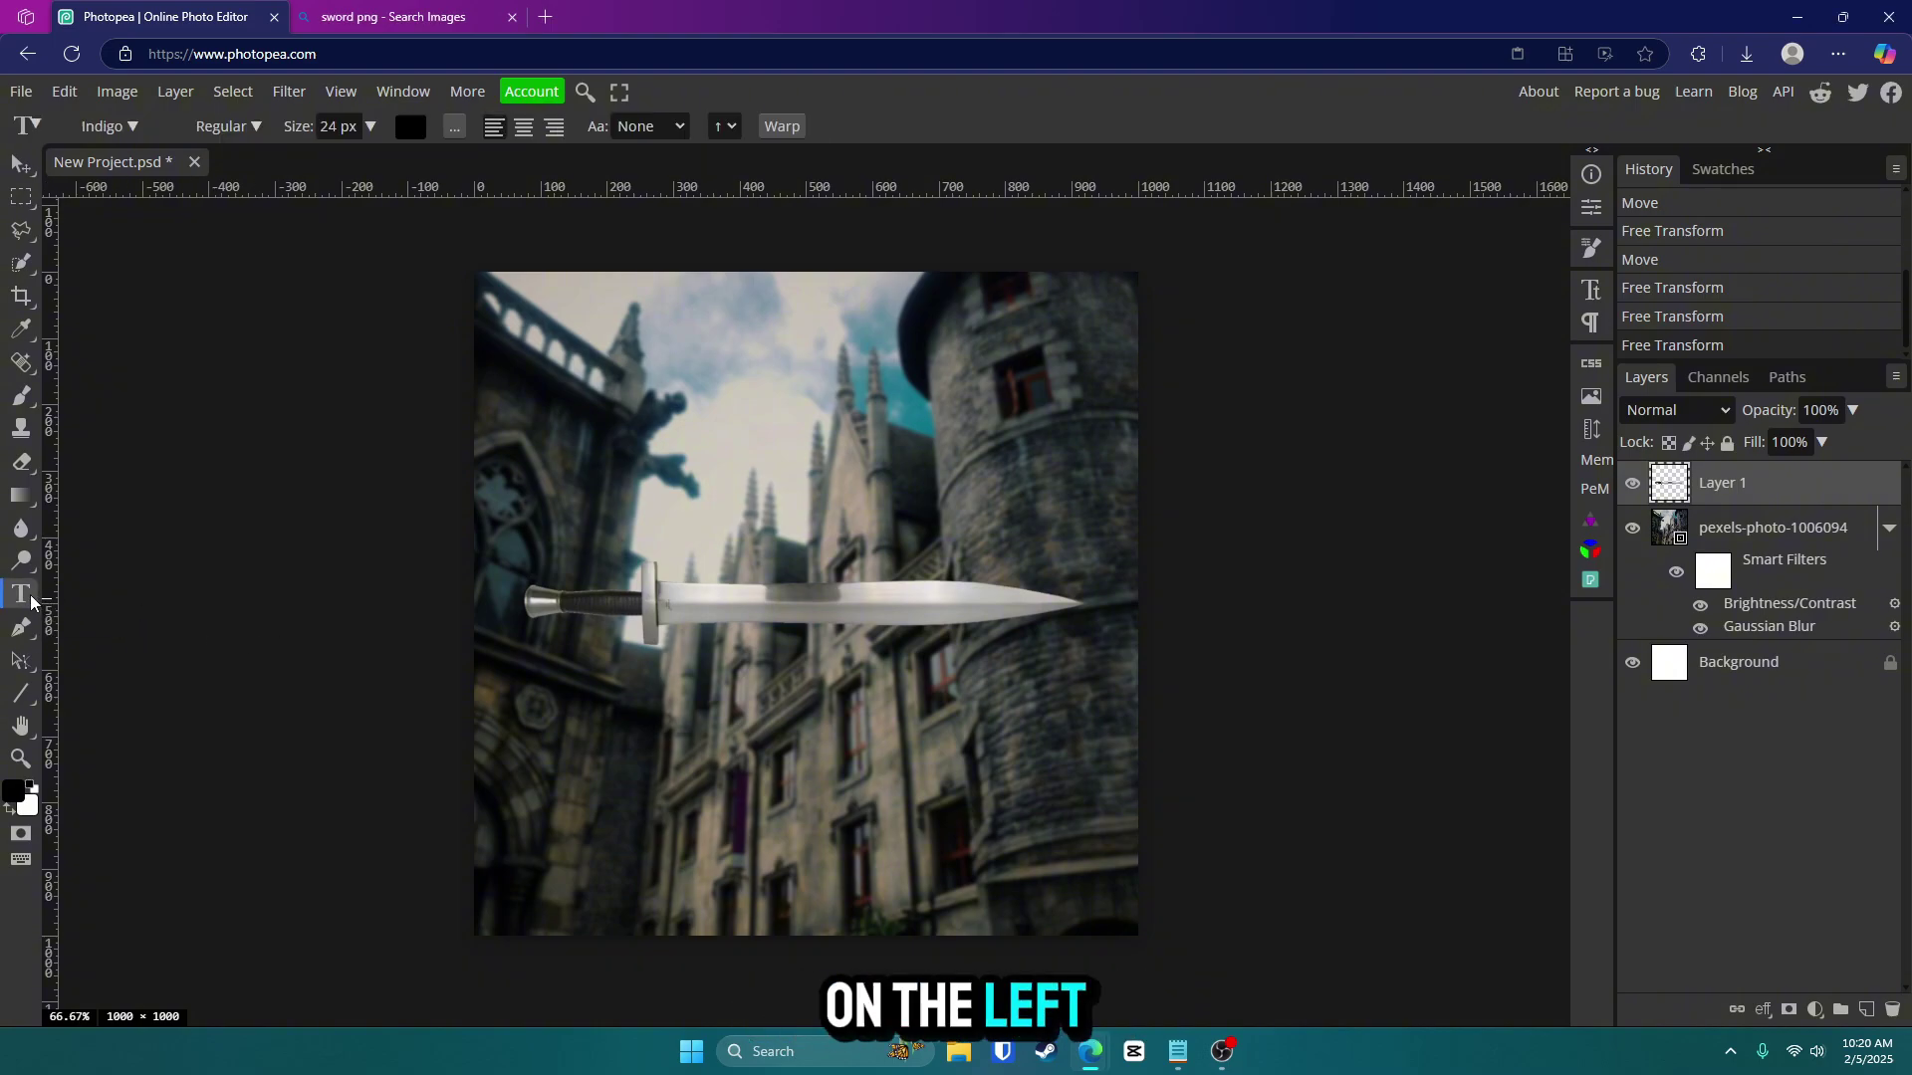
pyautogui.click(653, 543)
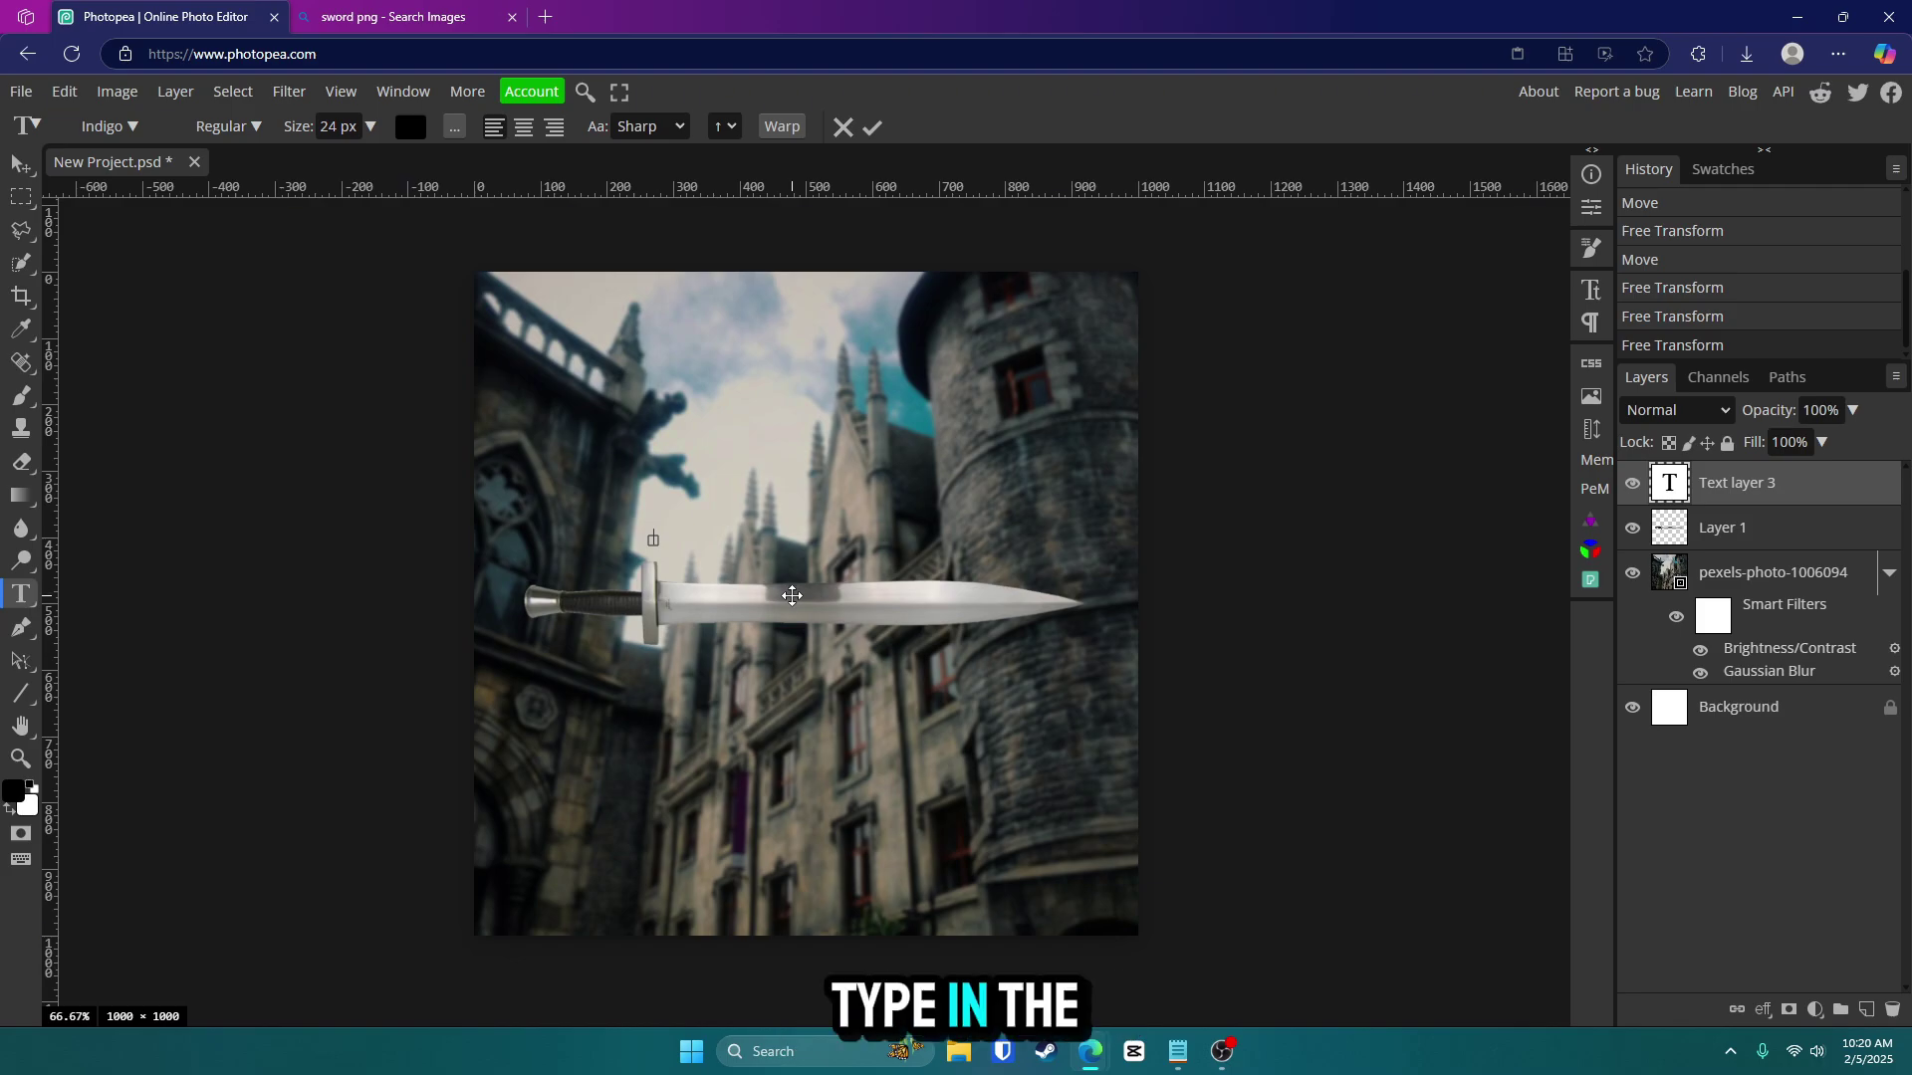
pyautogui.write('MEDI')
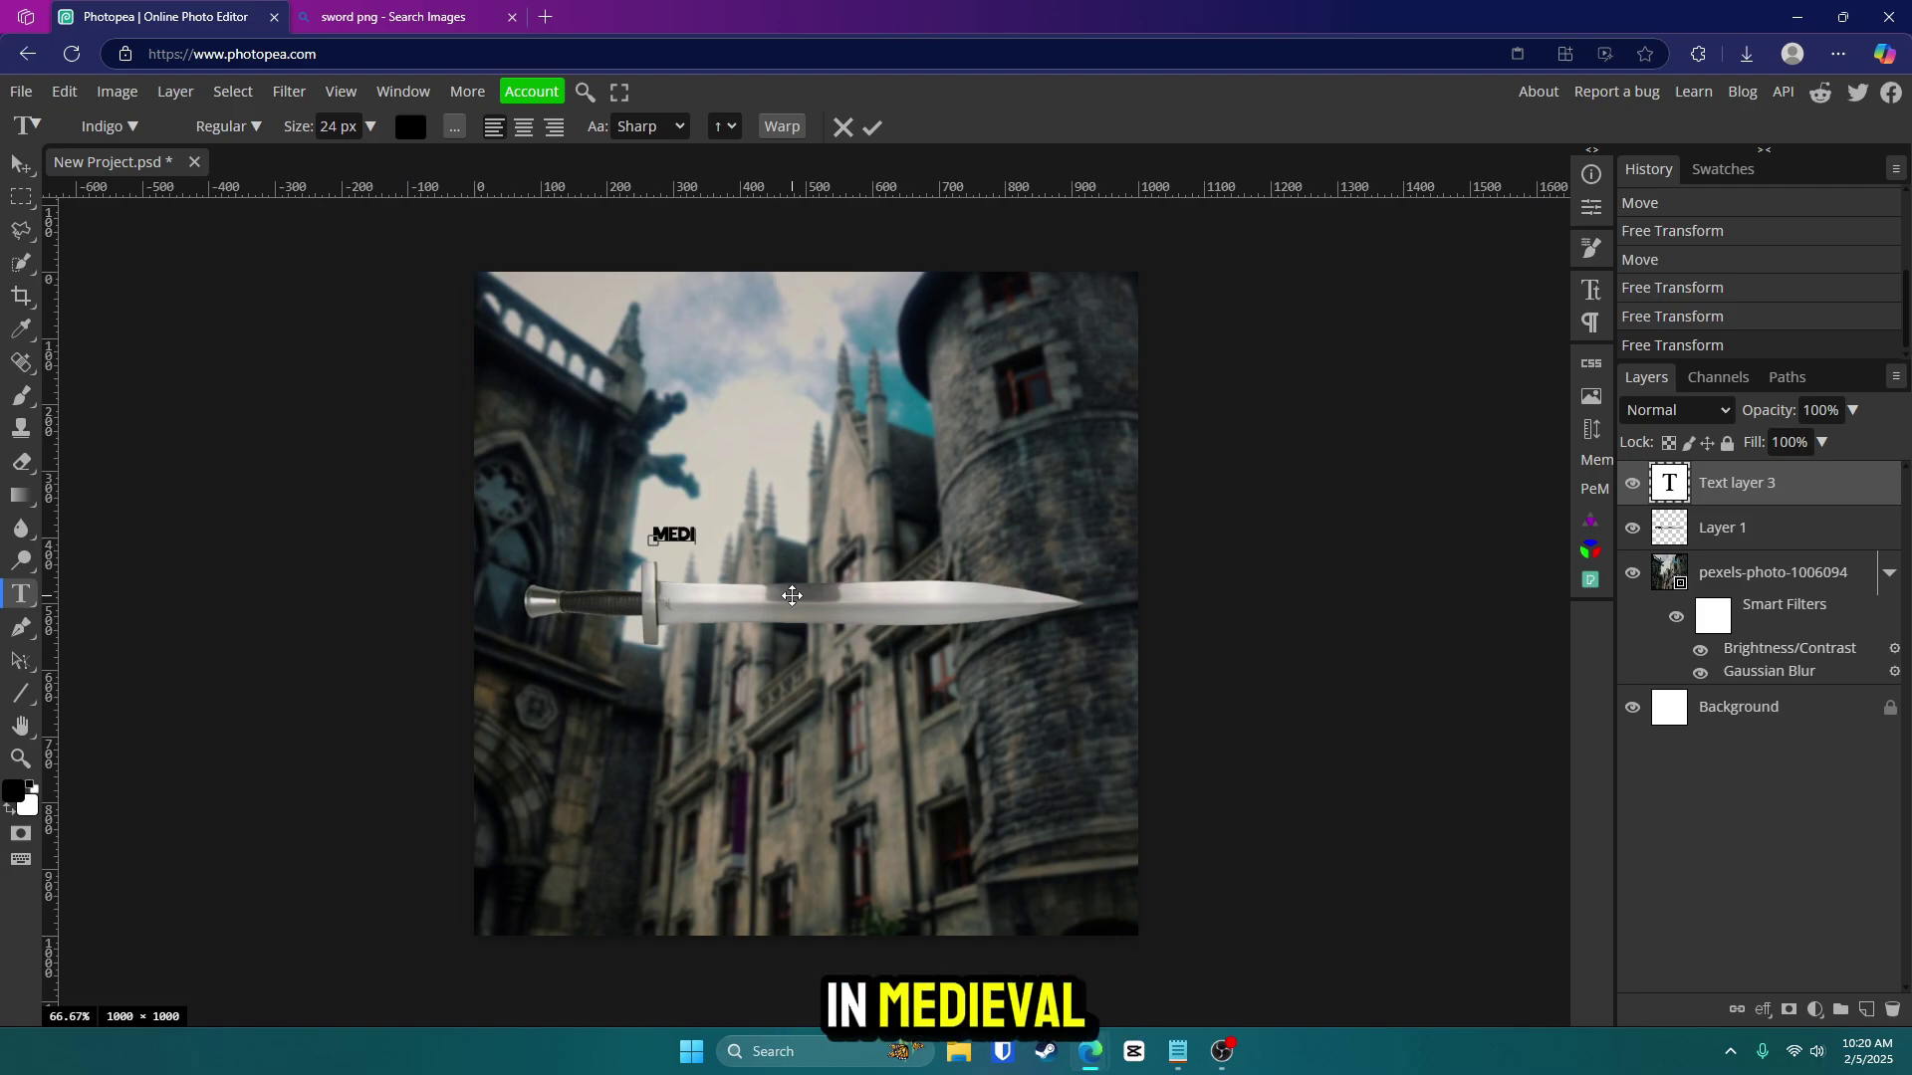
pyautogui.write('EVAL')
pyautogui.hotkey('ctrl', 'a')
pyautogui.click(872, 127)
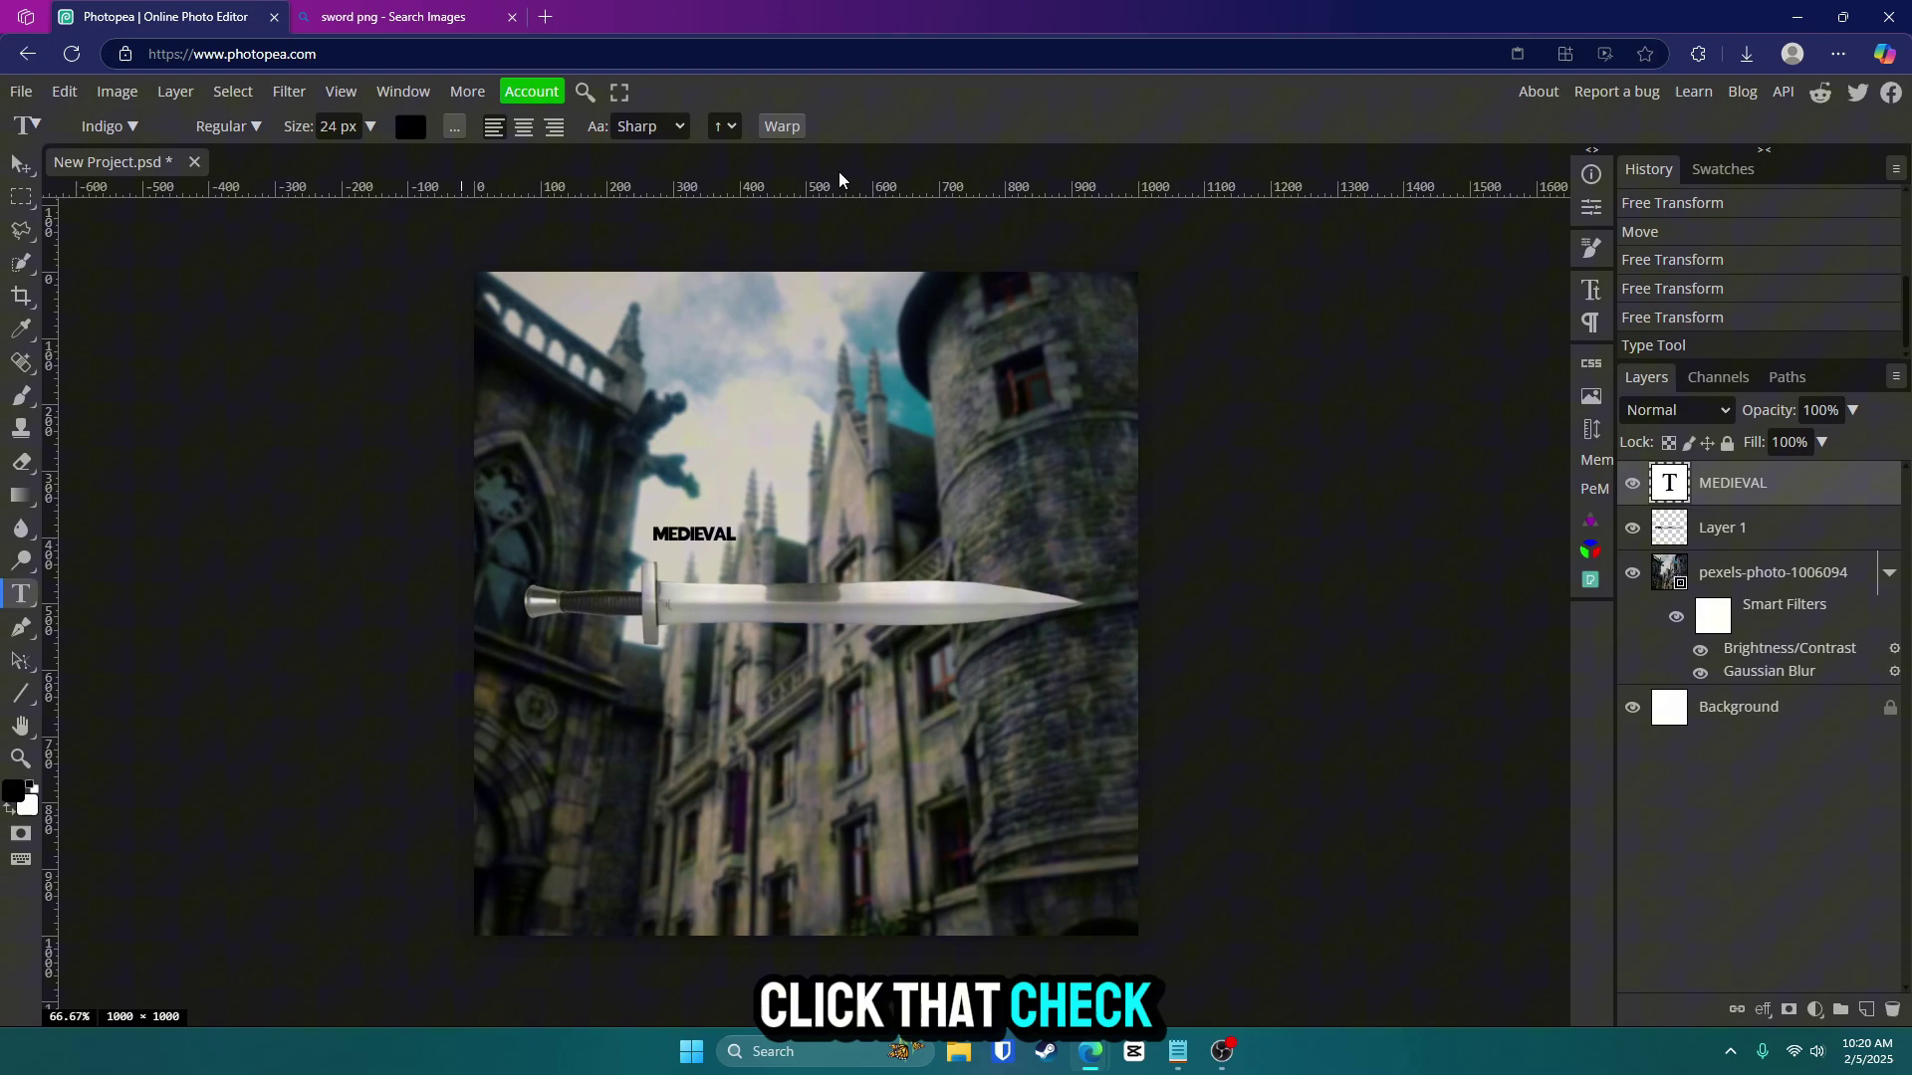
# Scale the MEDIEVAL text to about 455% and centre it over the sword.
pyautogui.hotkey('ctrl', 'alt', 't')
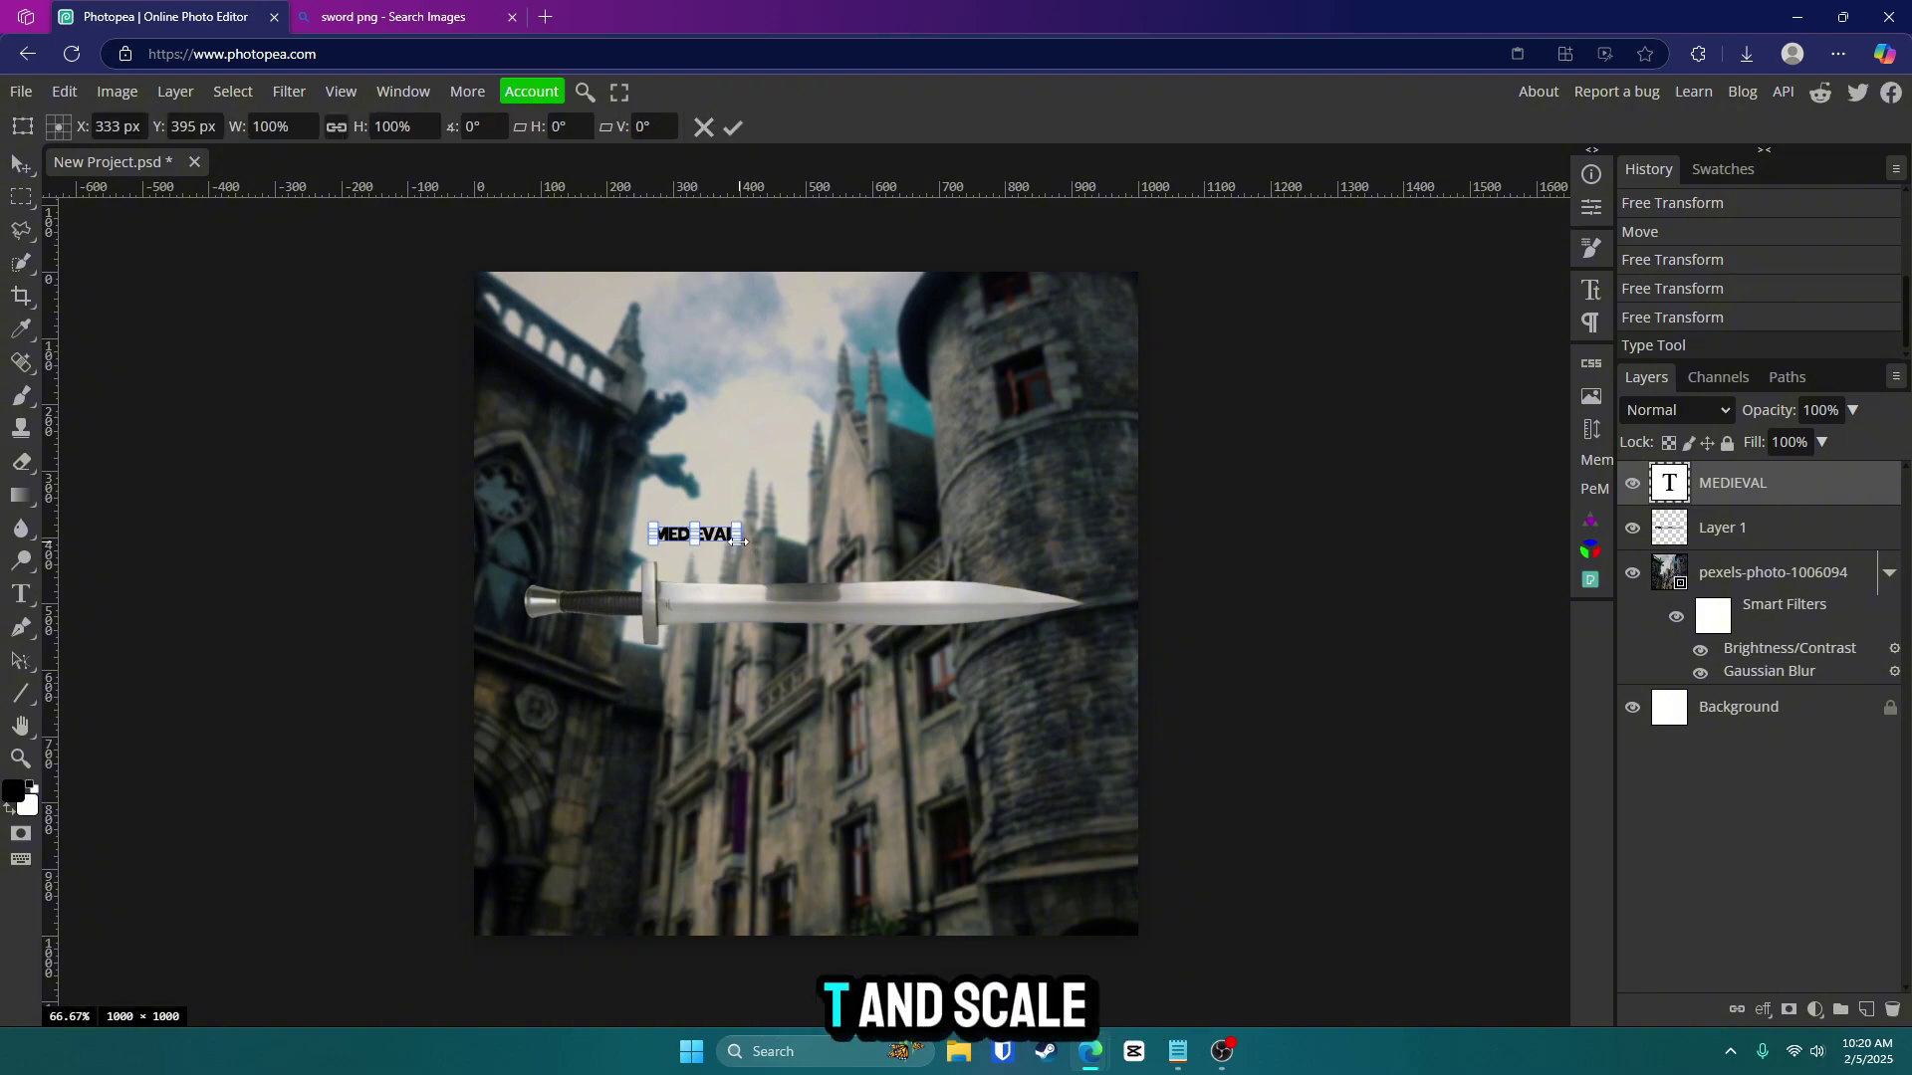
pyautogui.moveTo(738, 538); pyautogui.dragTo(1036, 602)
pyautogui.moveTo(856, 562); pyautogui.dragTo(862, 611)
pyautogui.click(735, 126)
pyautogui.press('v')
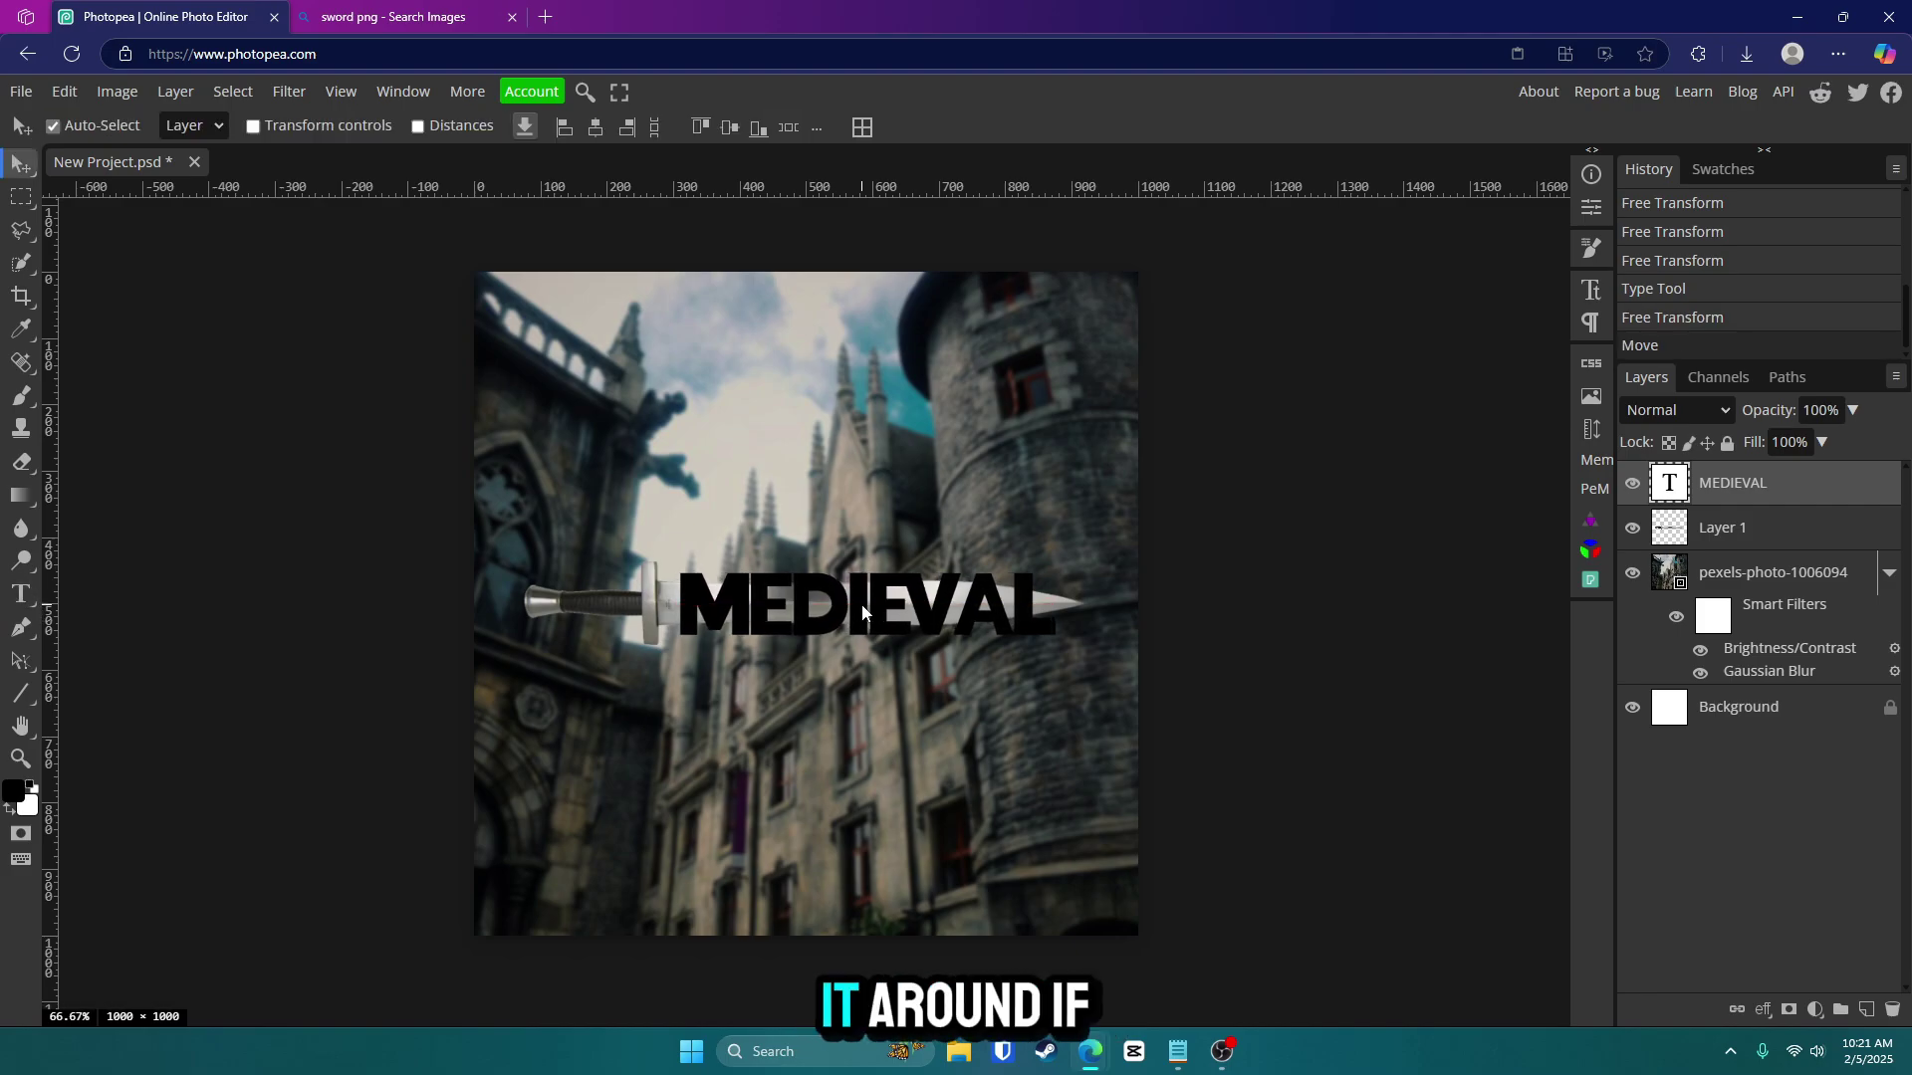
# Give MEDIEVAL a Bevel and Emboss: Inner Bevel, Chisel Hard technique, 145% depth.
pyautogui.doubleClick(1817, 492)
pyautogui.moveTo(279, 259); pyautogui.dragTo(1239, 175)
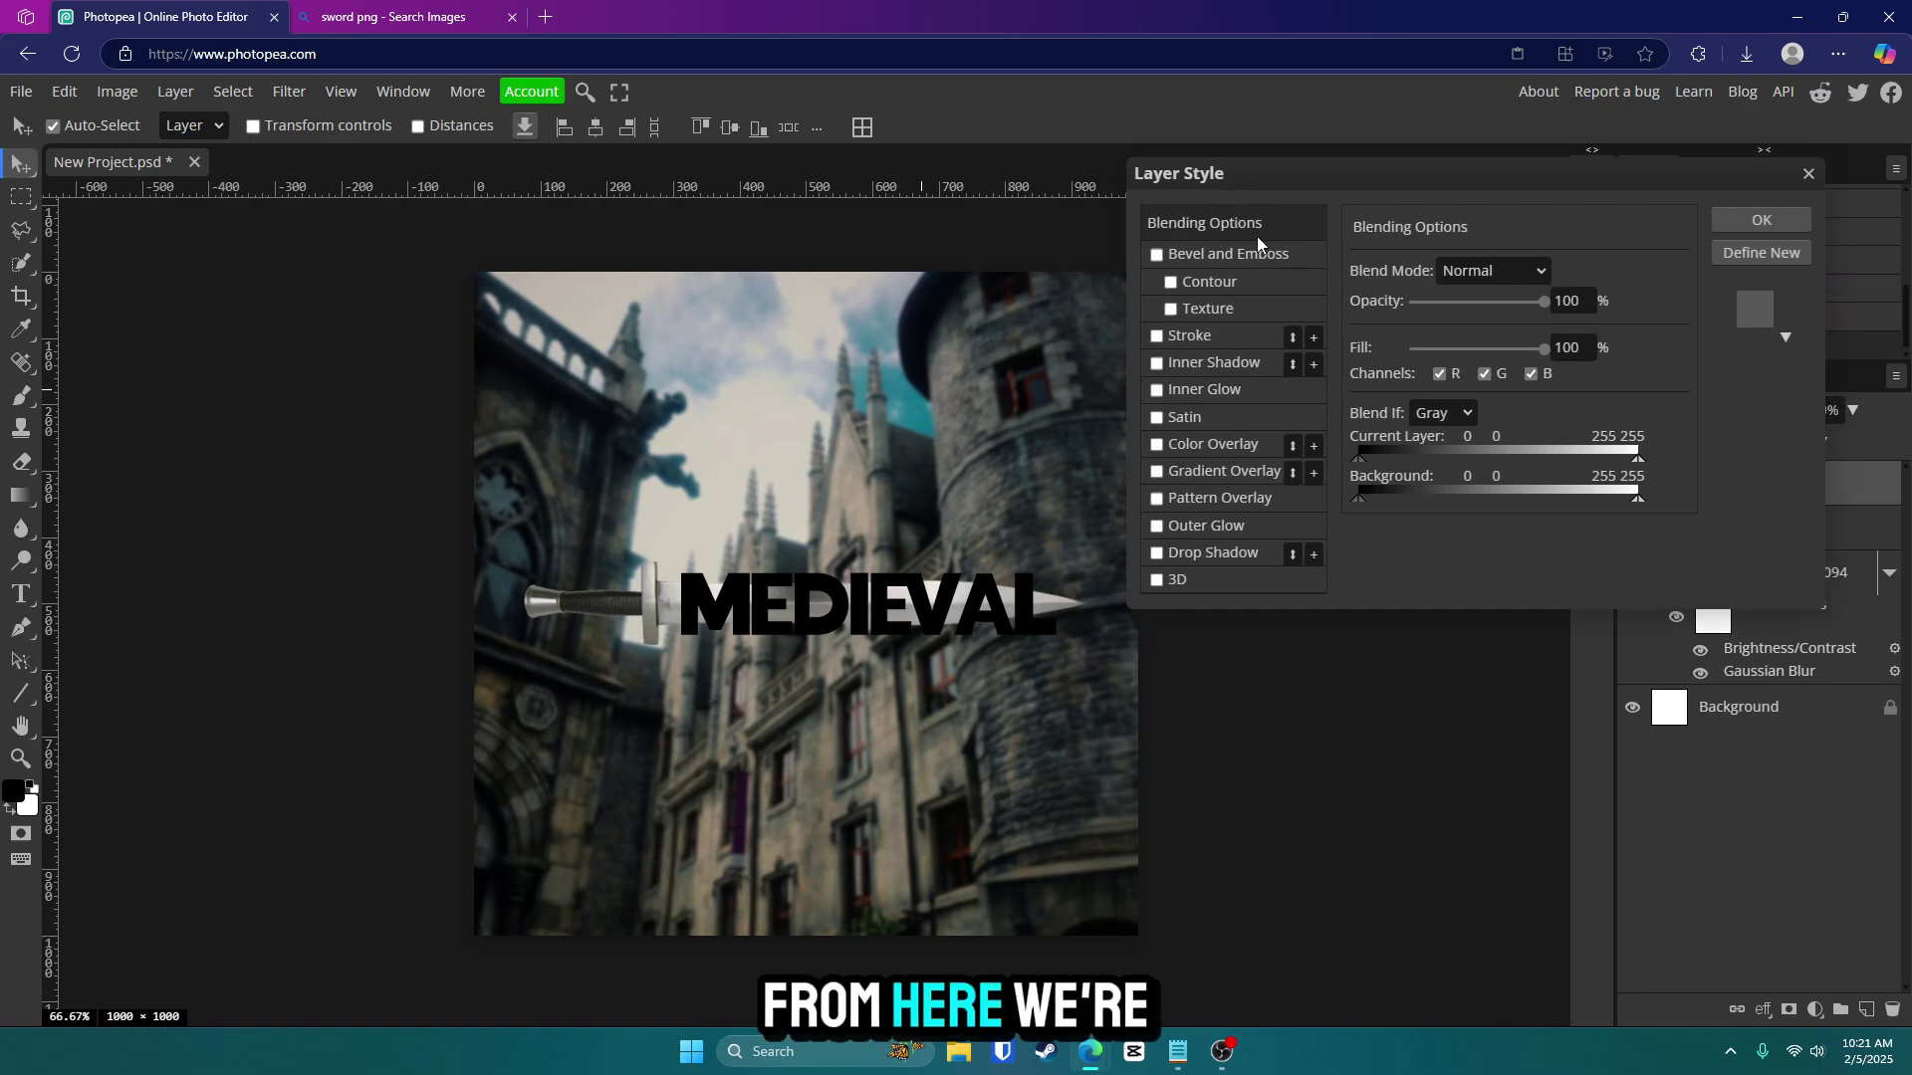
pyautogui.click(1155, 256)
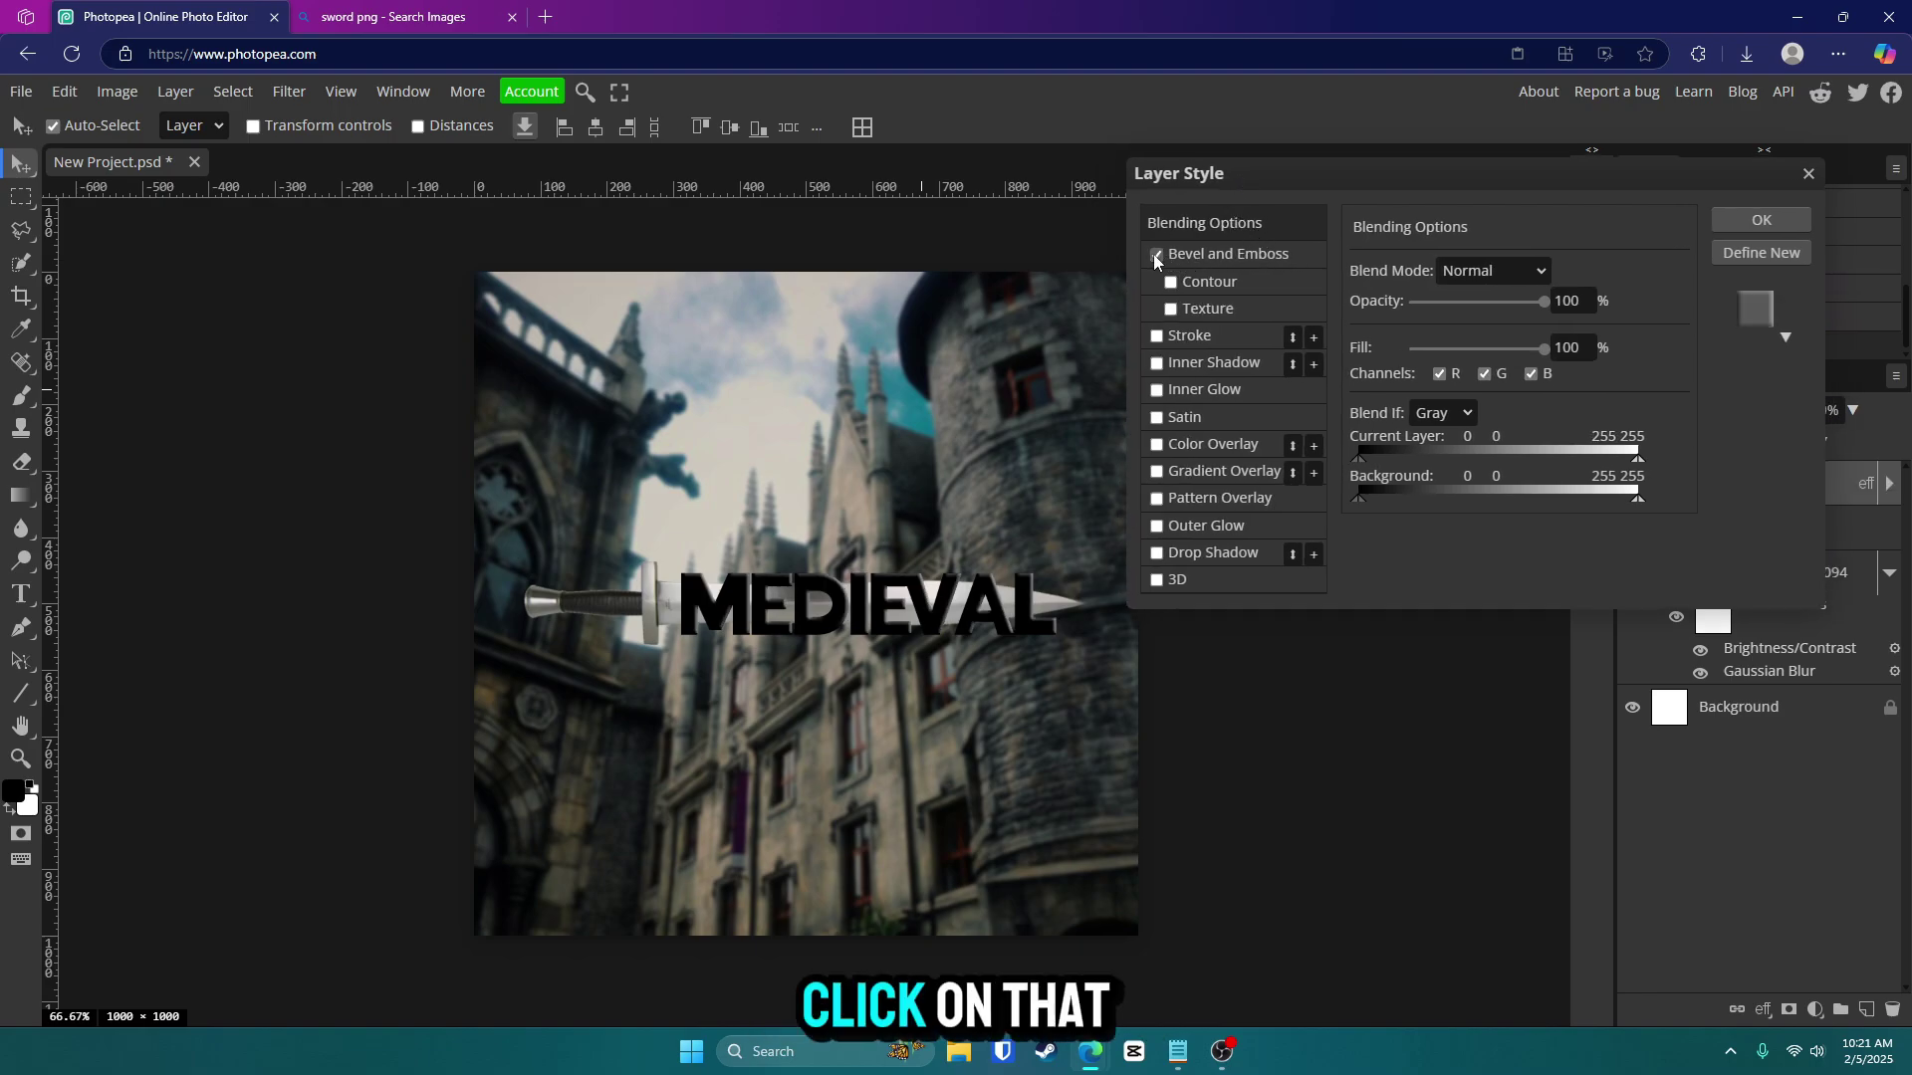
pyautogui.click(1233, 260)
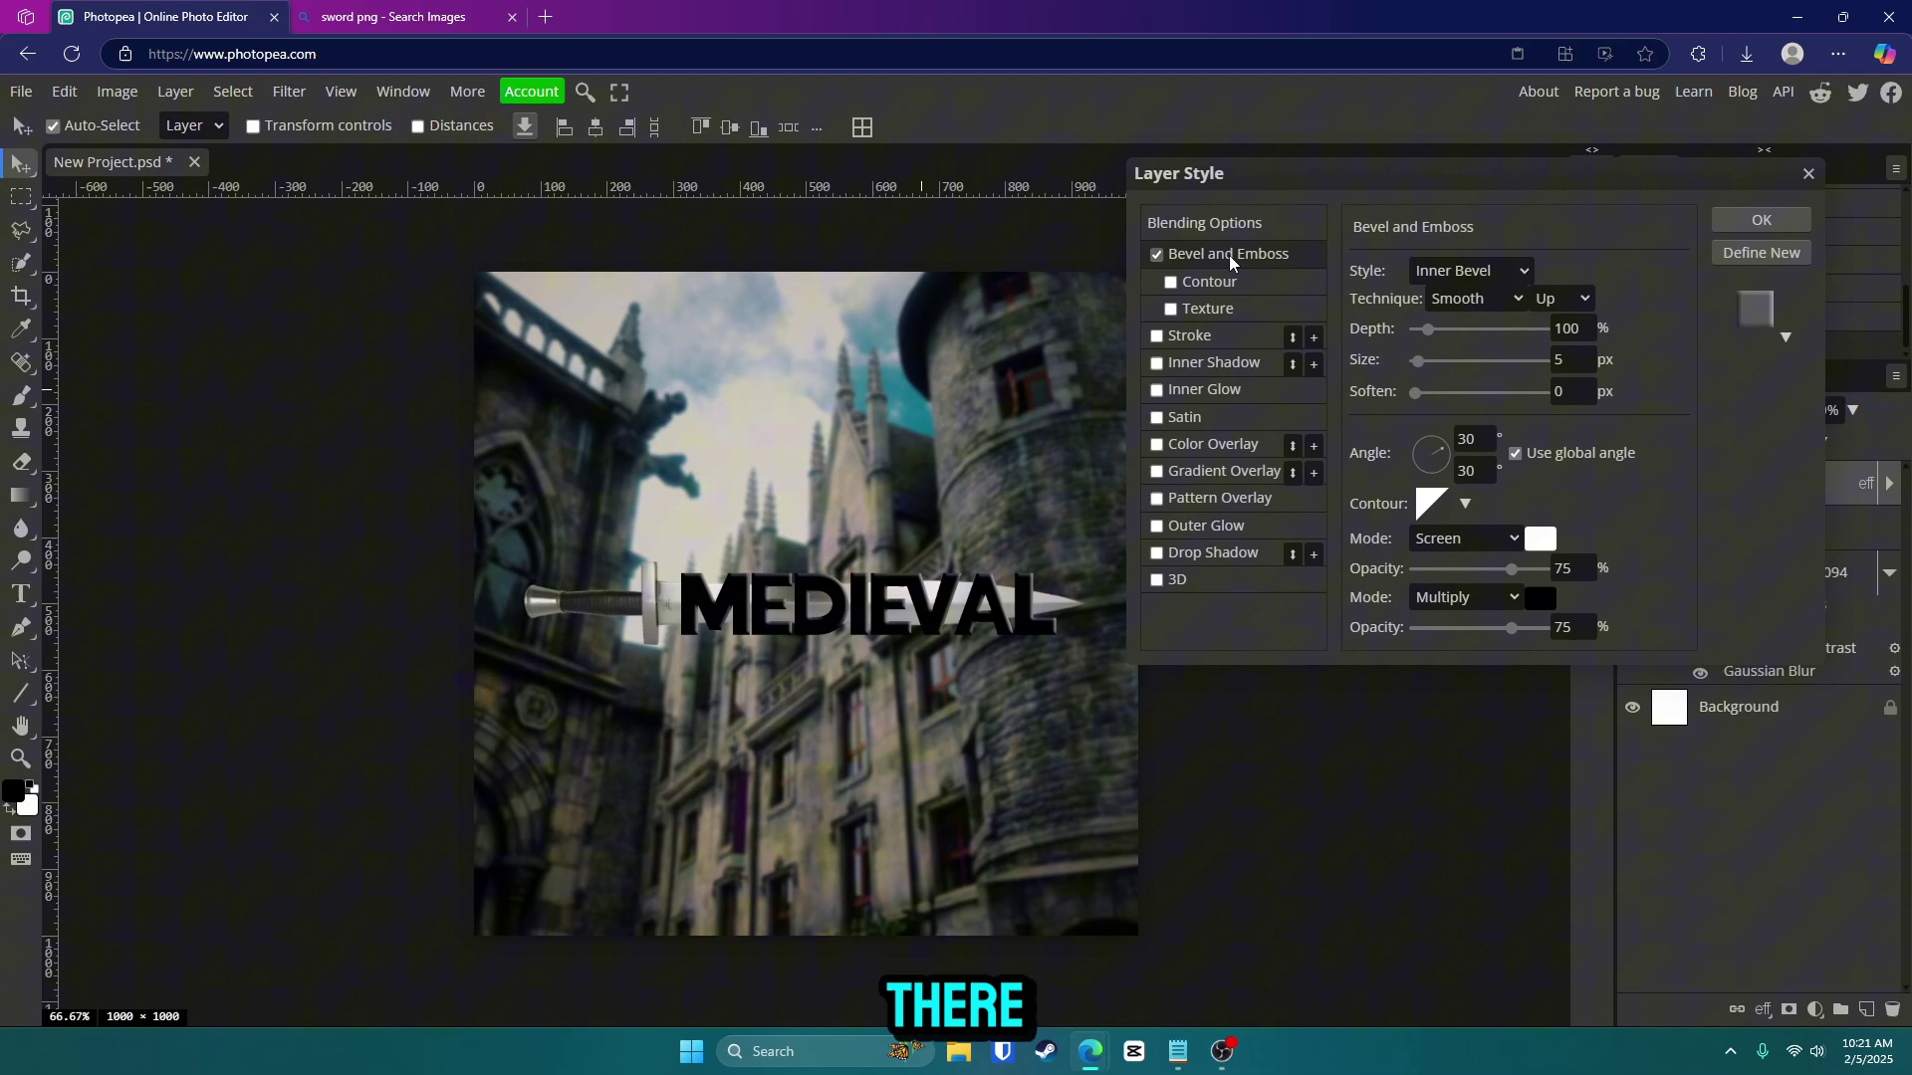
pyautogui.click(1480, 277)
pyautogui.click(1481, 278)
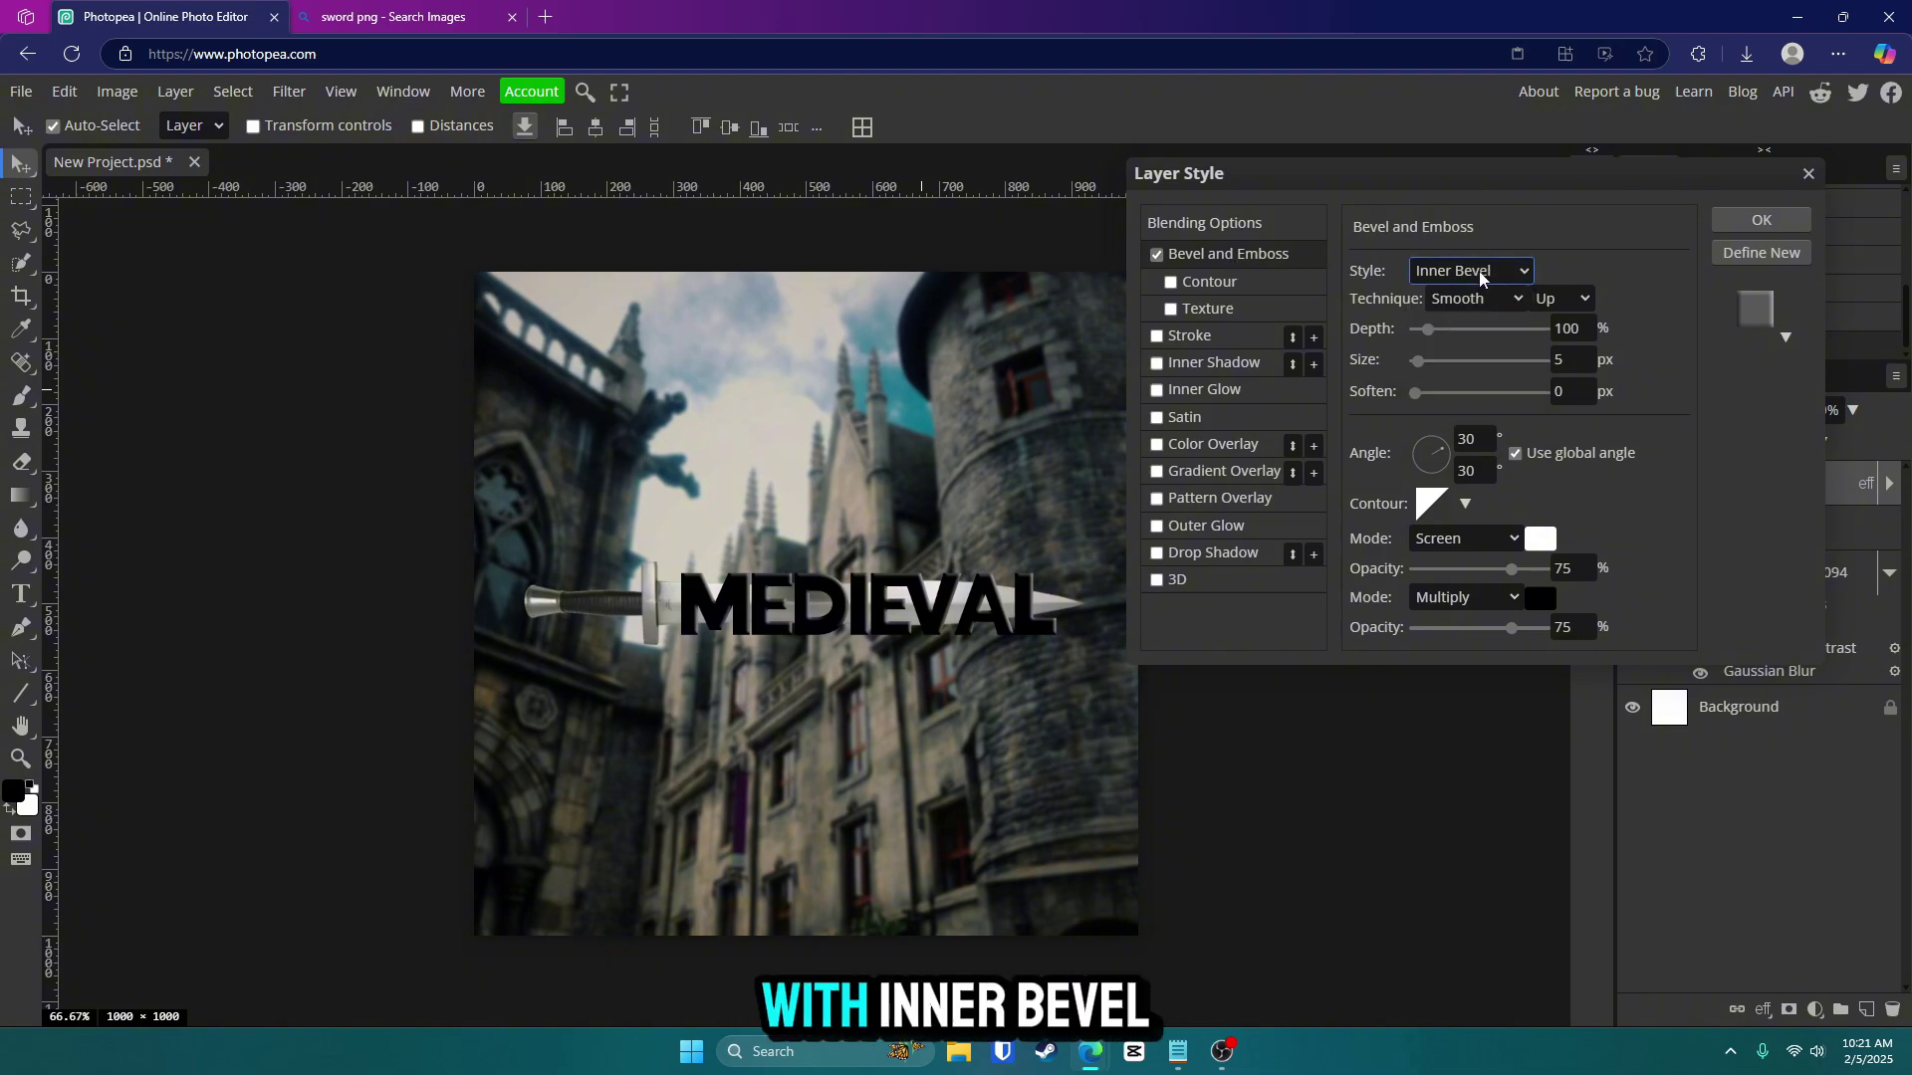
pyautogui.click(1477, 298)
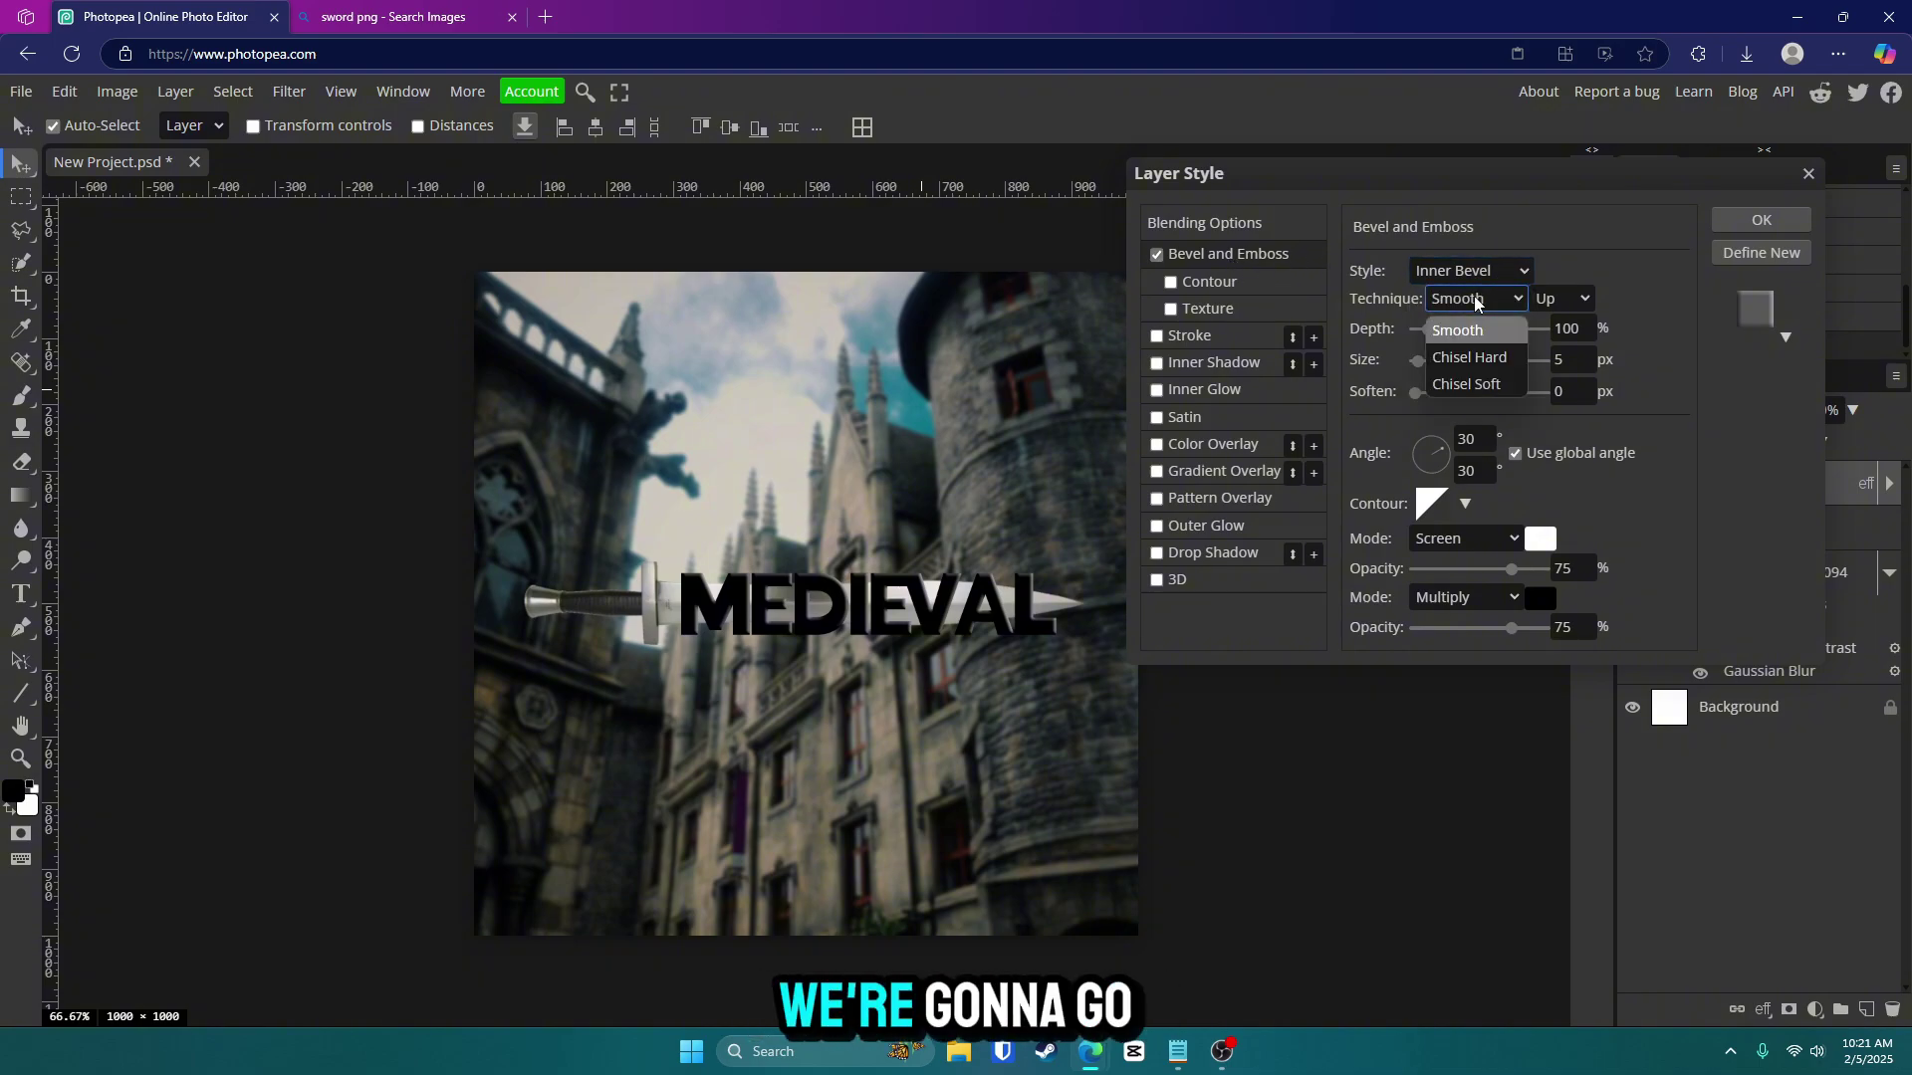
pyautogui.click(1494, 358)
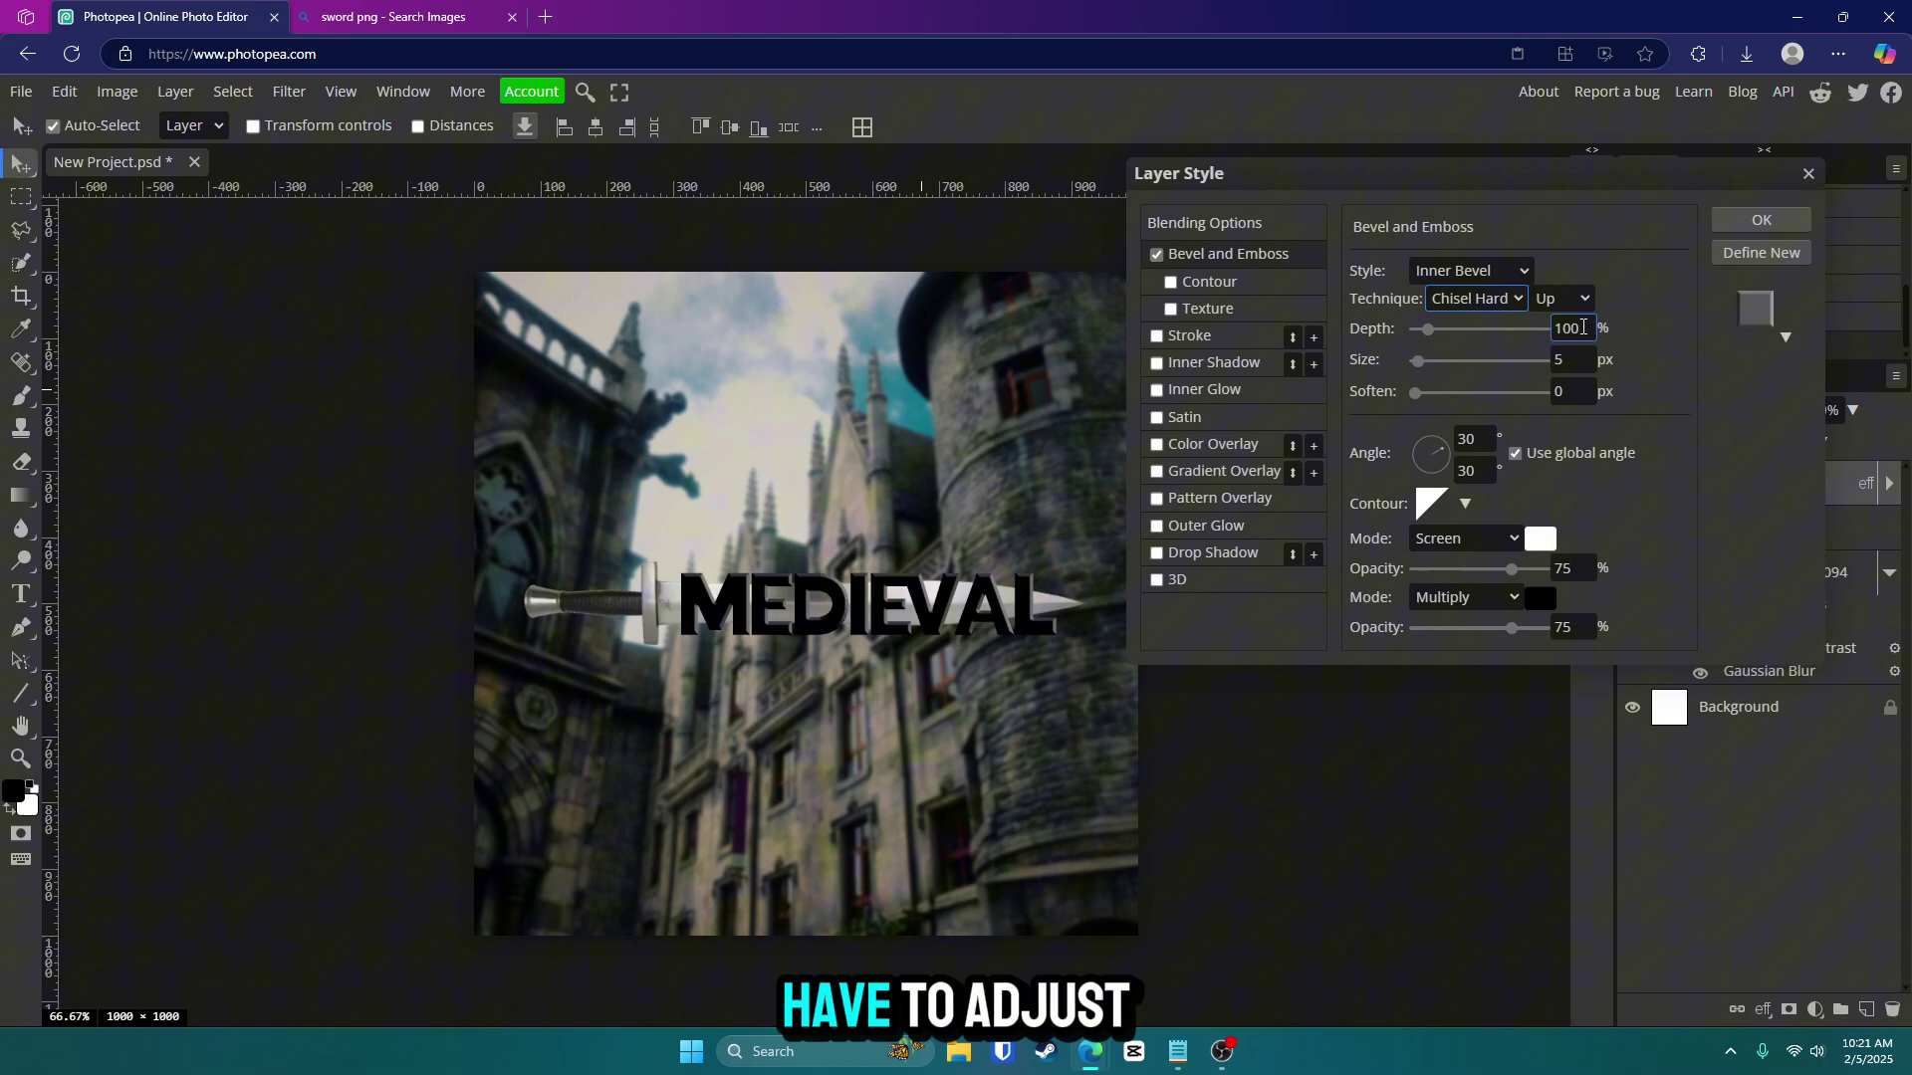
pyautogui.doubleClick(1581, 328)
pyautogui.write('145')
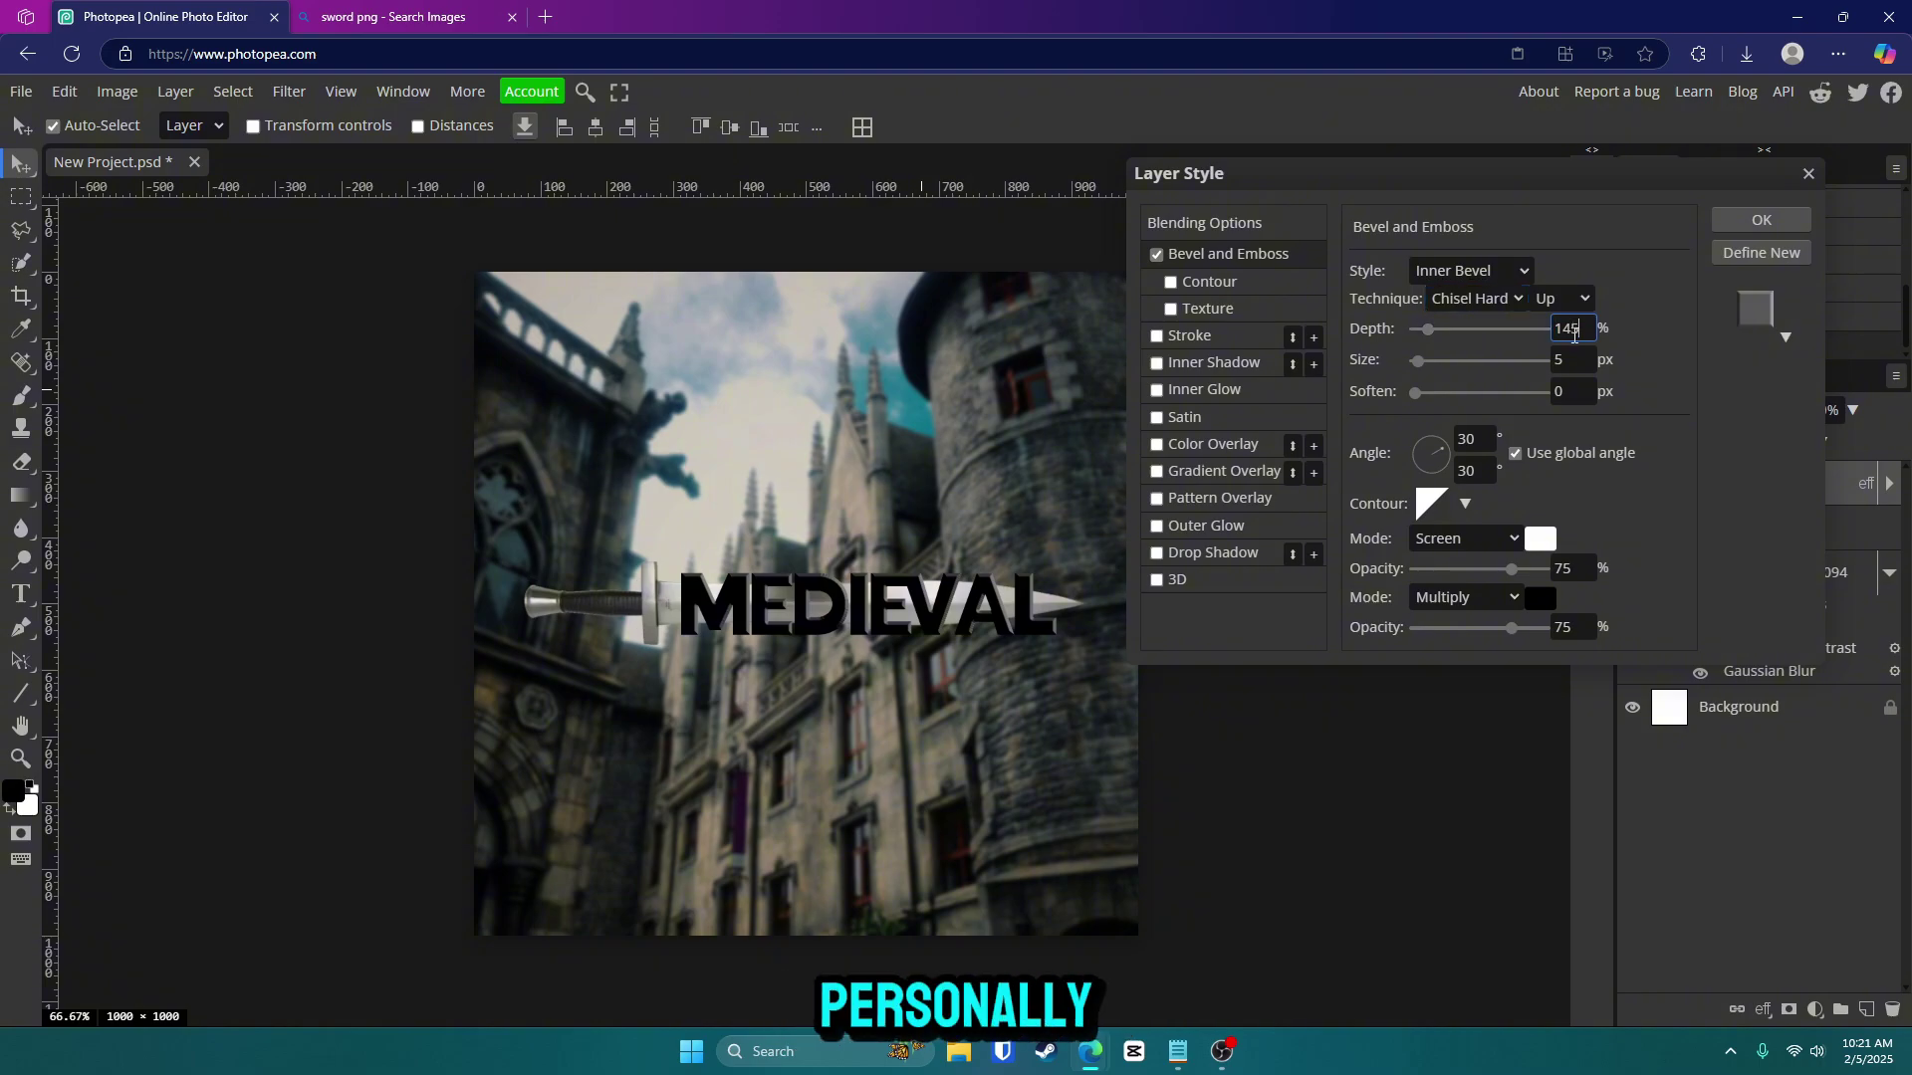
pyautogui.click(1580, 365)
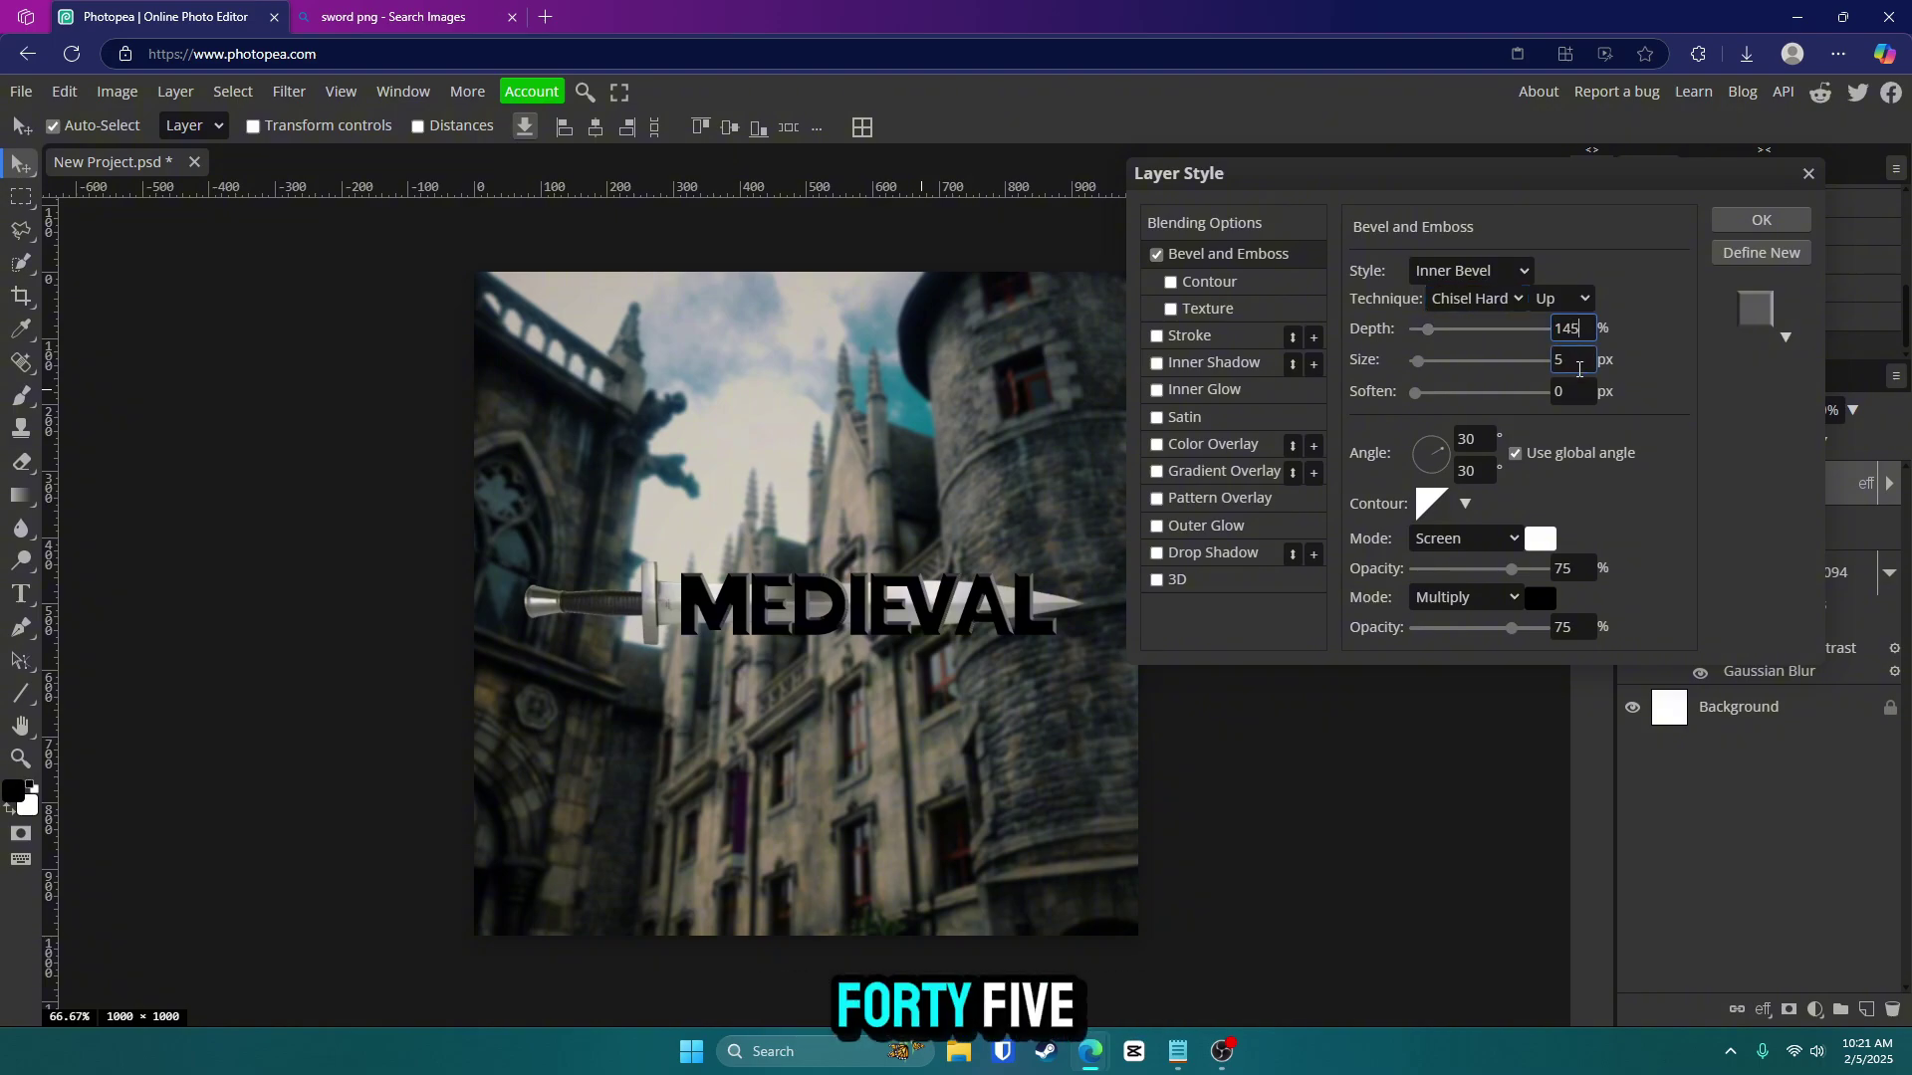
pyautogui.doubleClick(1580, 368)
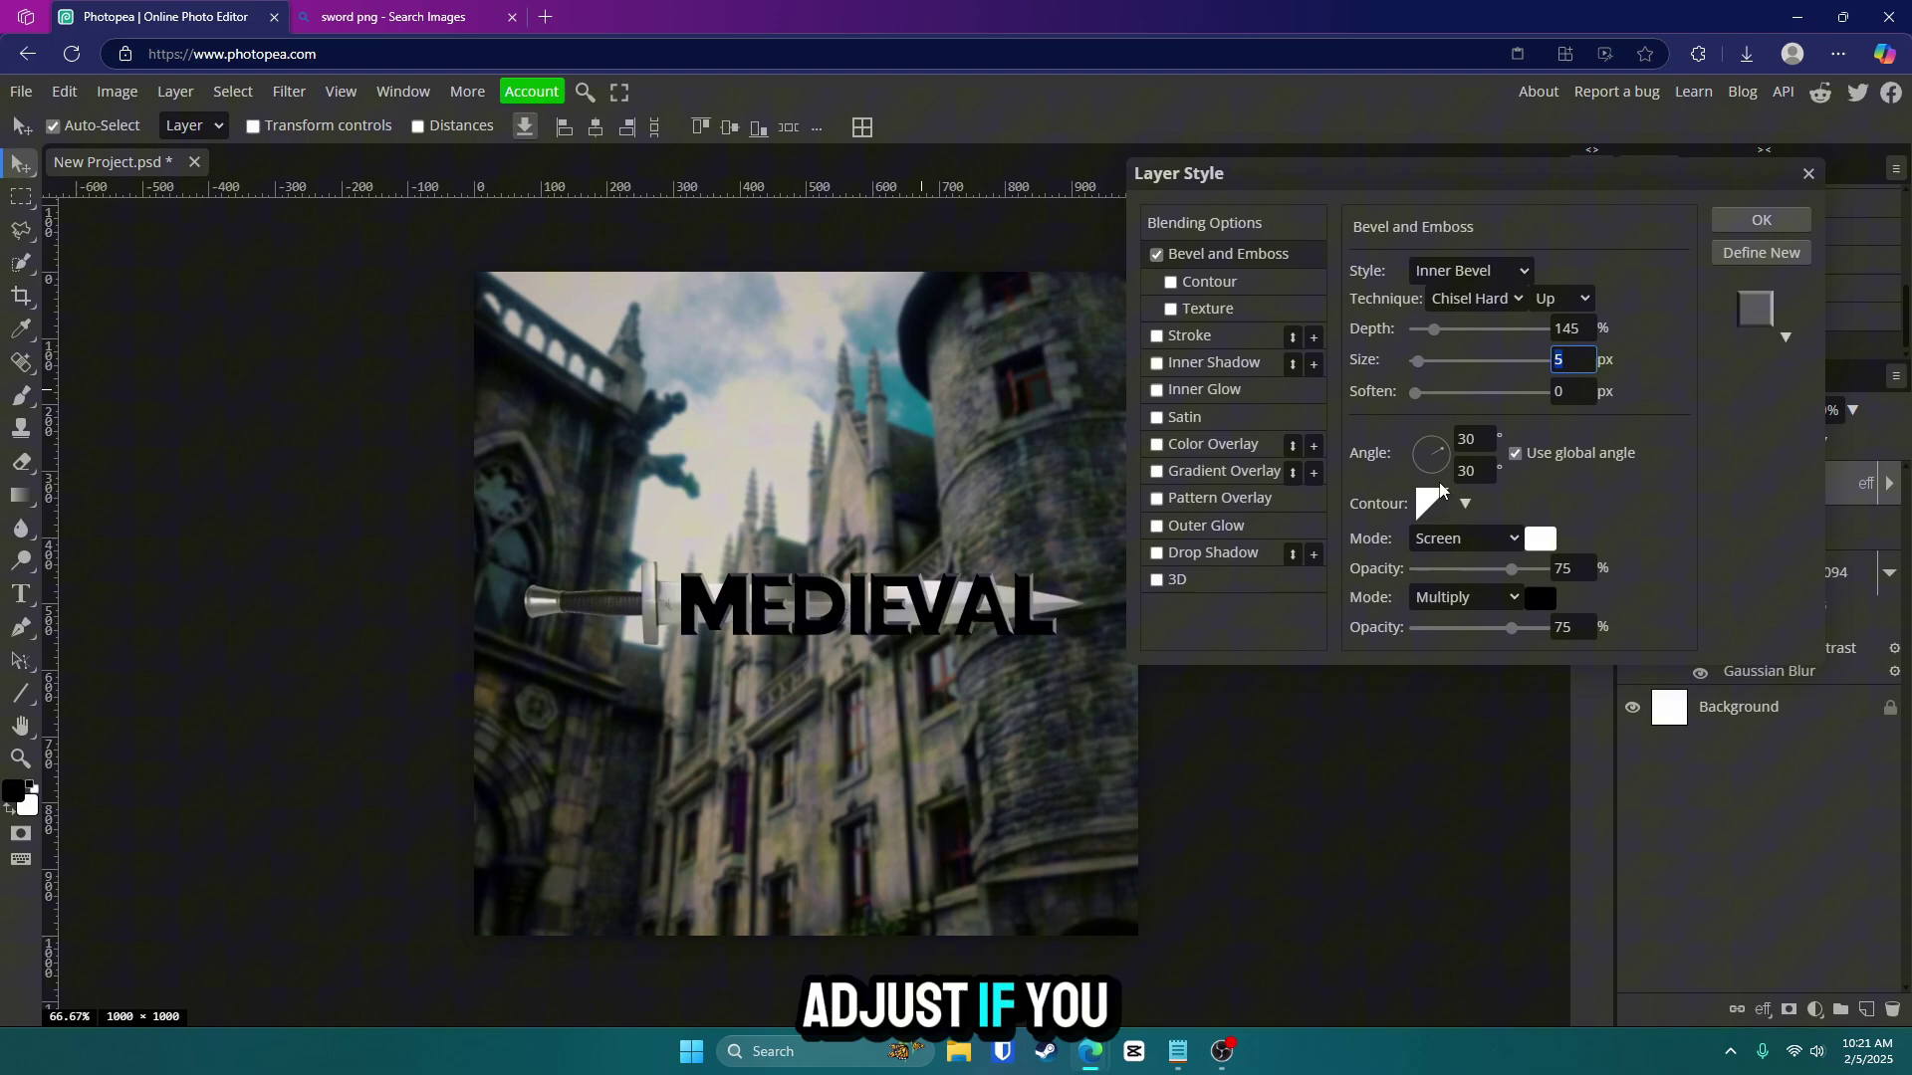
# Add a Gradient Overlay to MEDIEVAL and try grey and red colours for its stops.
pyautogui.click(1161, 473)
pyautogui.click(1203, 474)
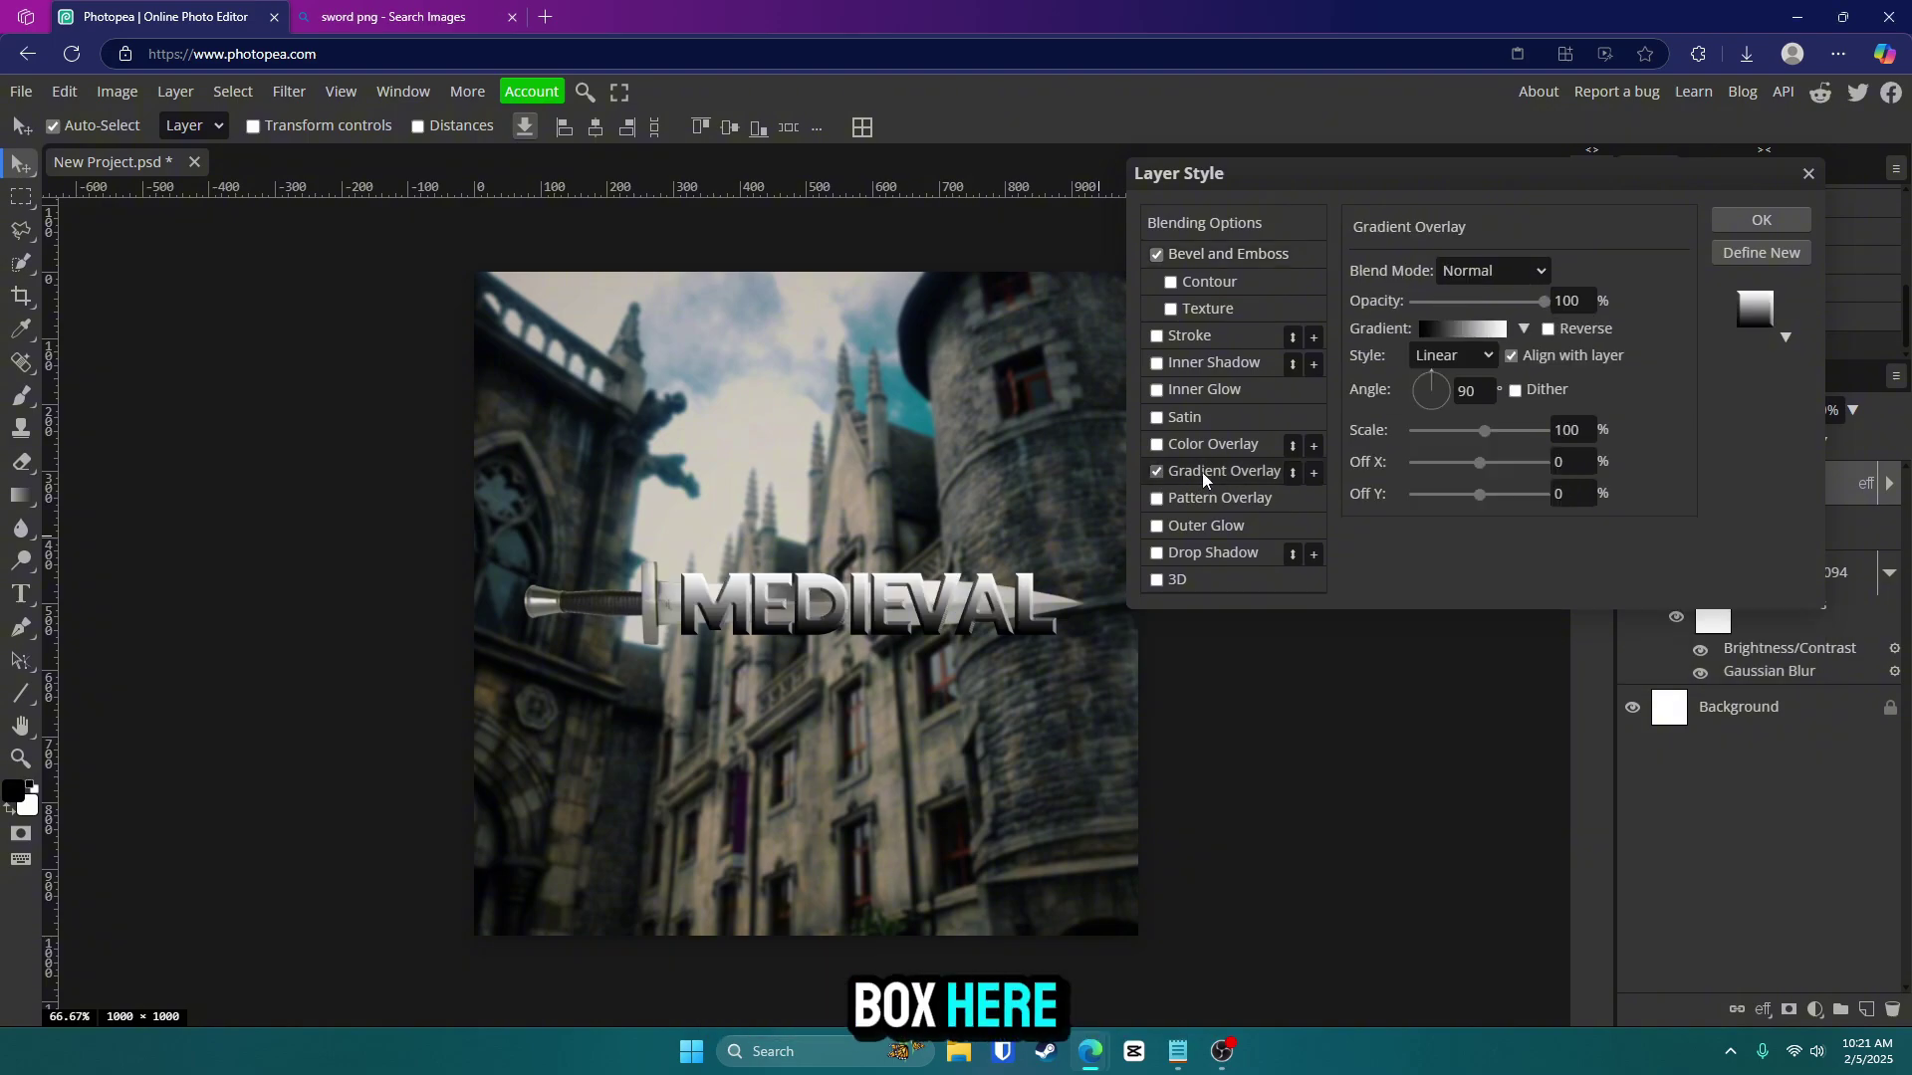
pyautogui.click(1442, 330)
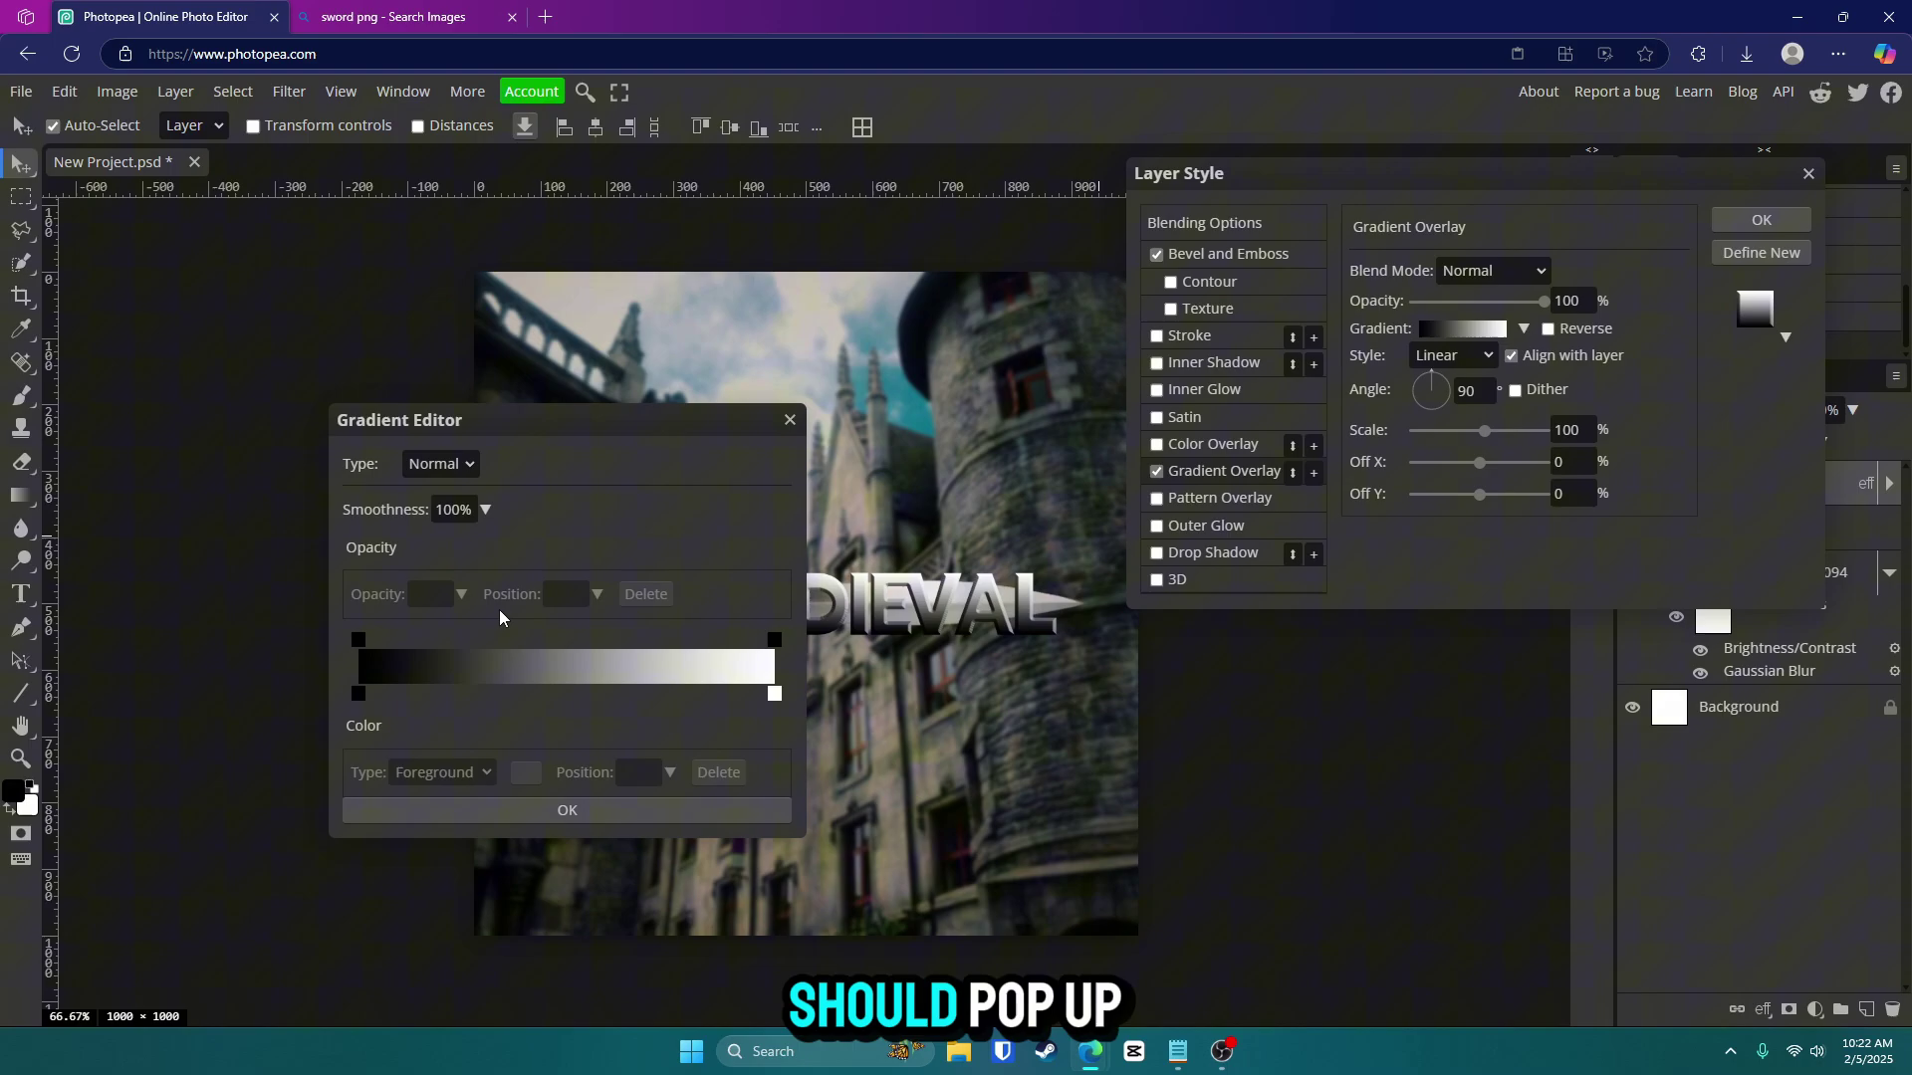
pyautogui.doubleClick(356, 694)
pyautogui.moveTo(564, 713)
pyautogui.mouseDown()
pyautogui.moveTo(493, 717)
pyautogui.moveTo(502, 730)
pyautogui.mouseUp()
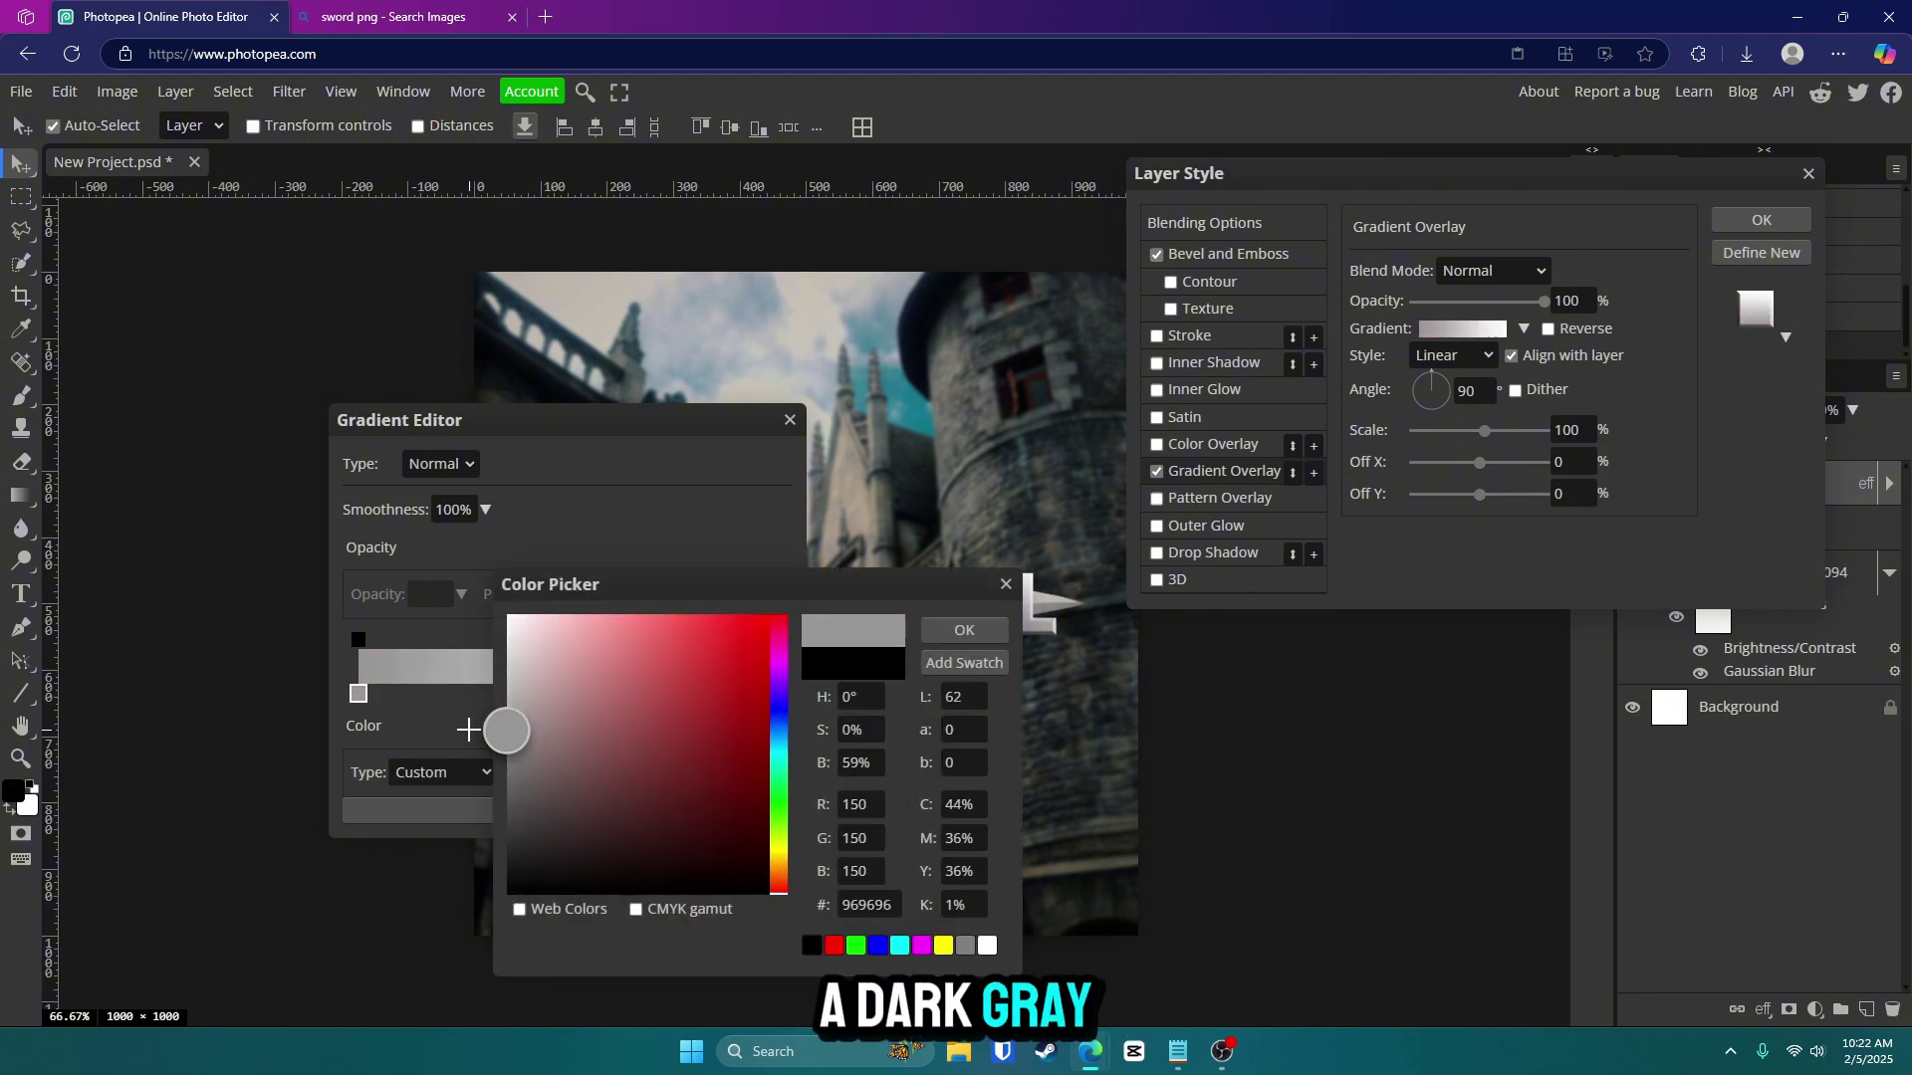
pyautogui.click(948, 633)
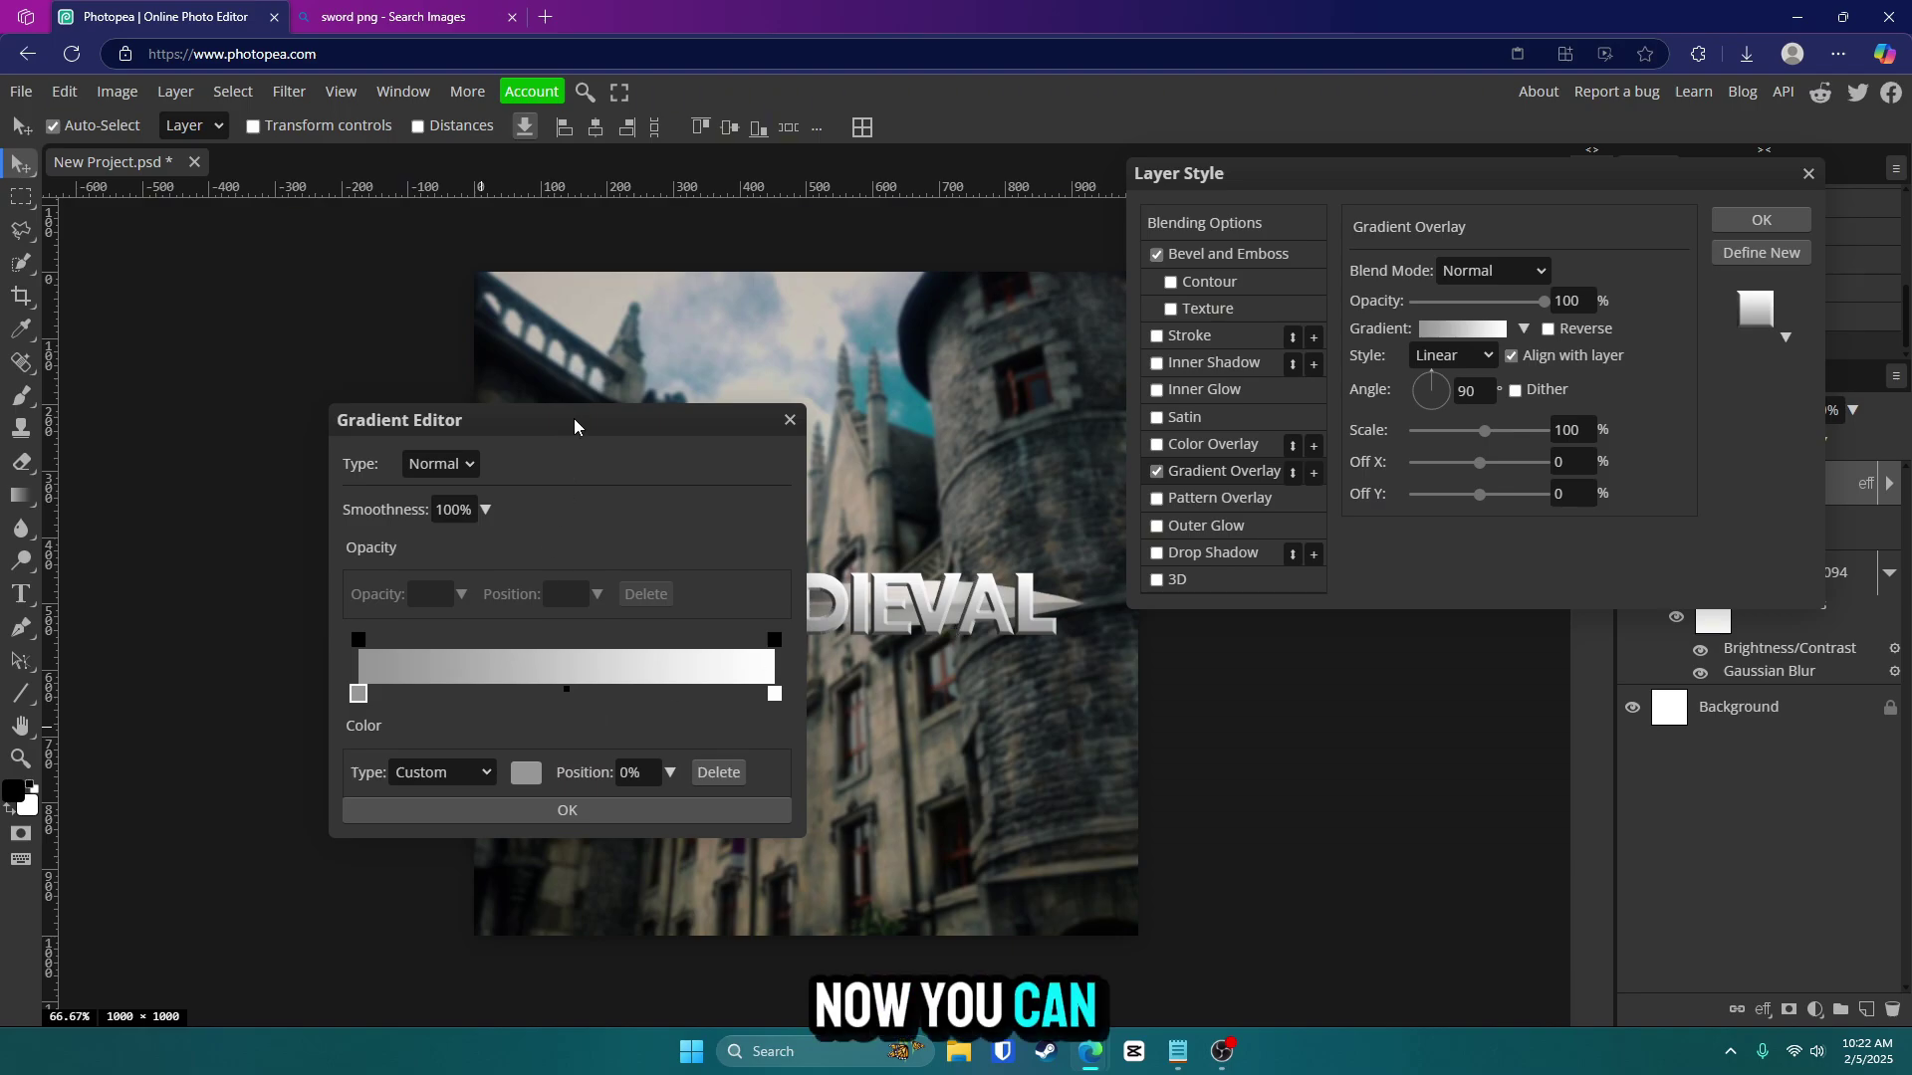
pyautogui.doubleClick(358, 694)
pyautogui.moveTo(690, 719); pyautogui.dragTo(772, 737)
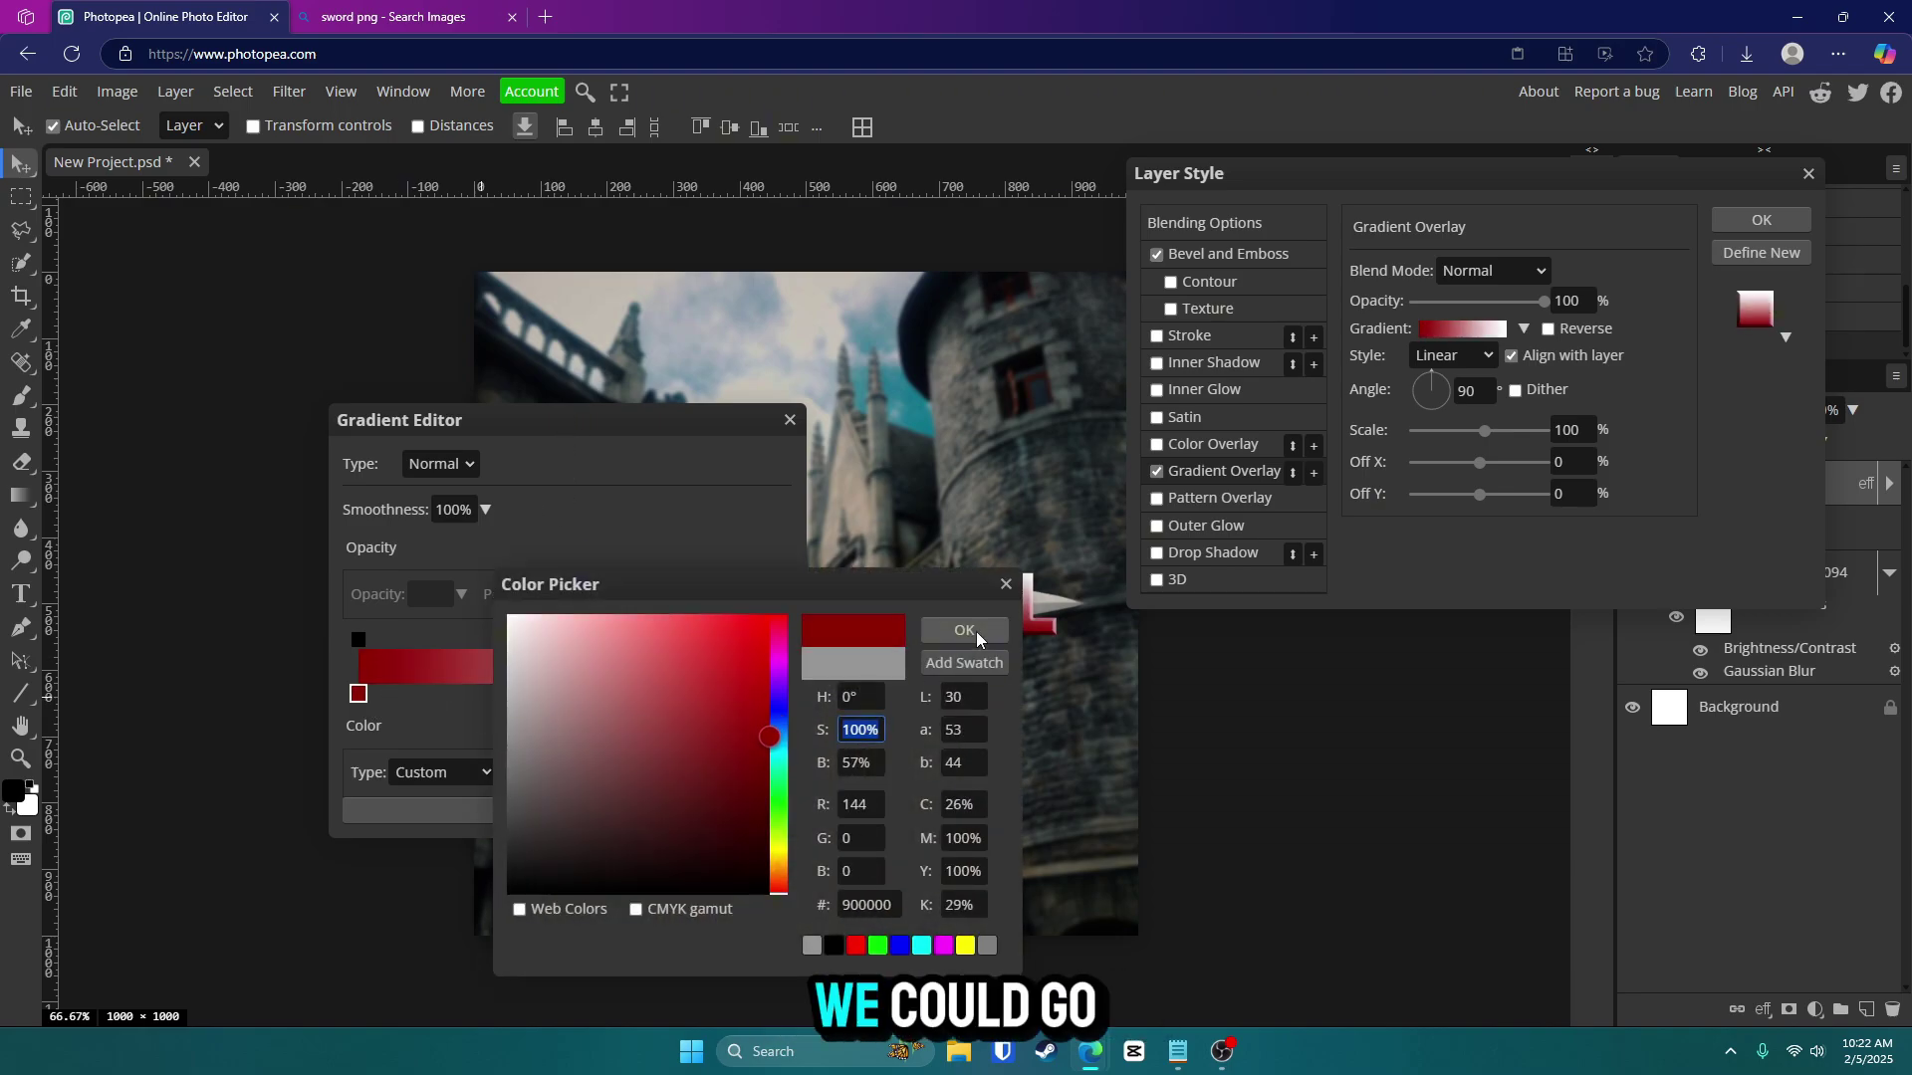
pyautogui.click(976, 631)
pyautogui.click(775, 694)
pyautogui.doubleClick(775, 694)
pyautogui.click(781, 617)
pyautogui.click(965, 629)
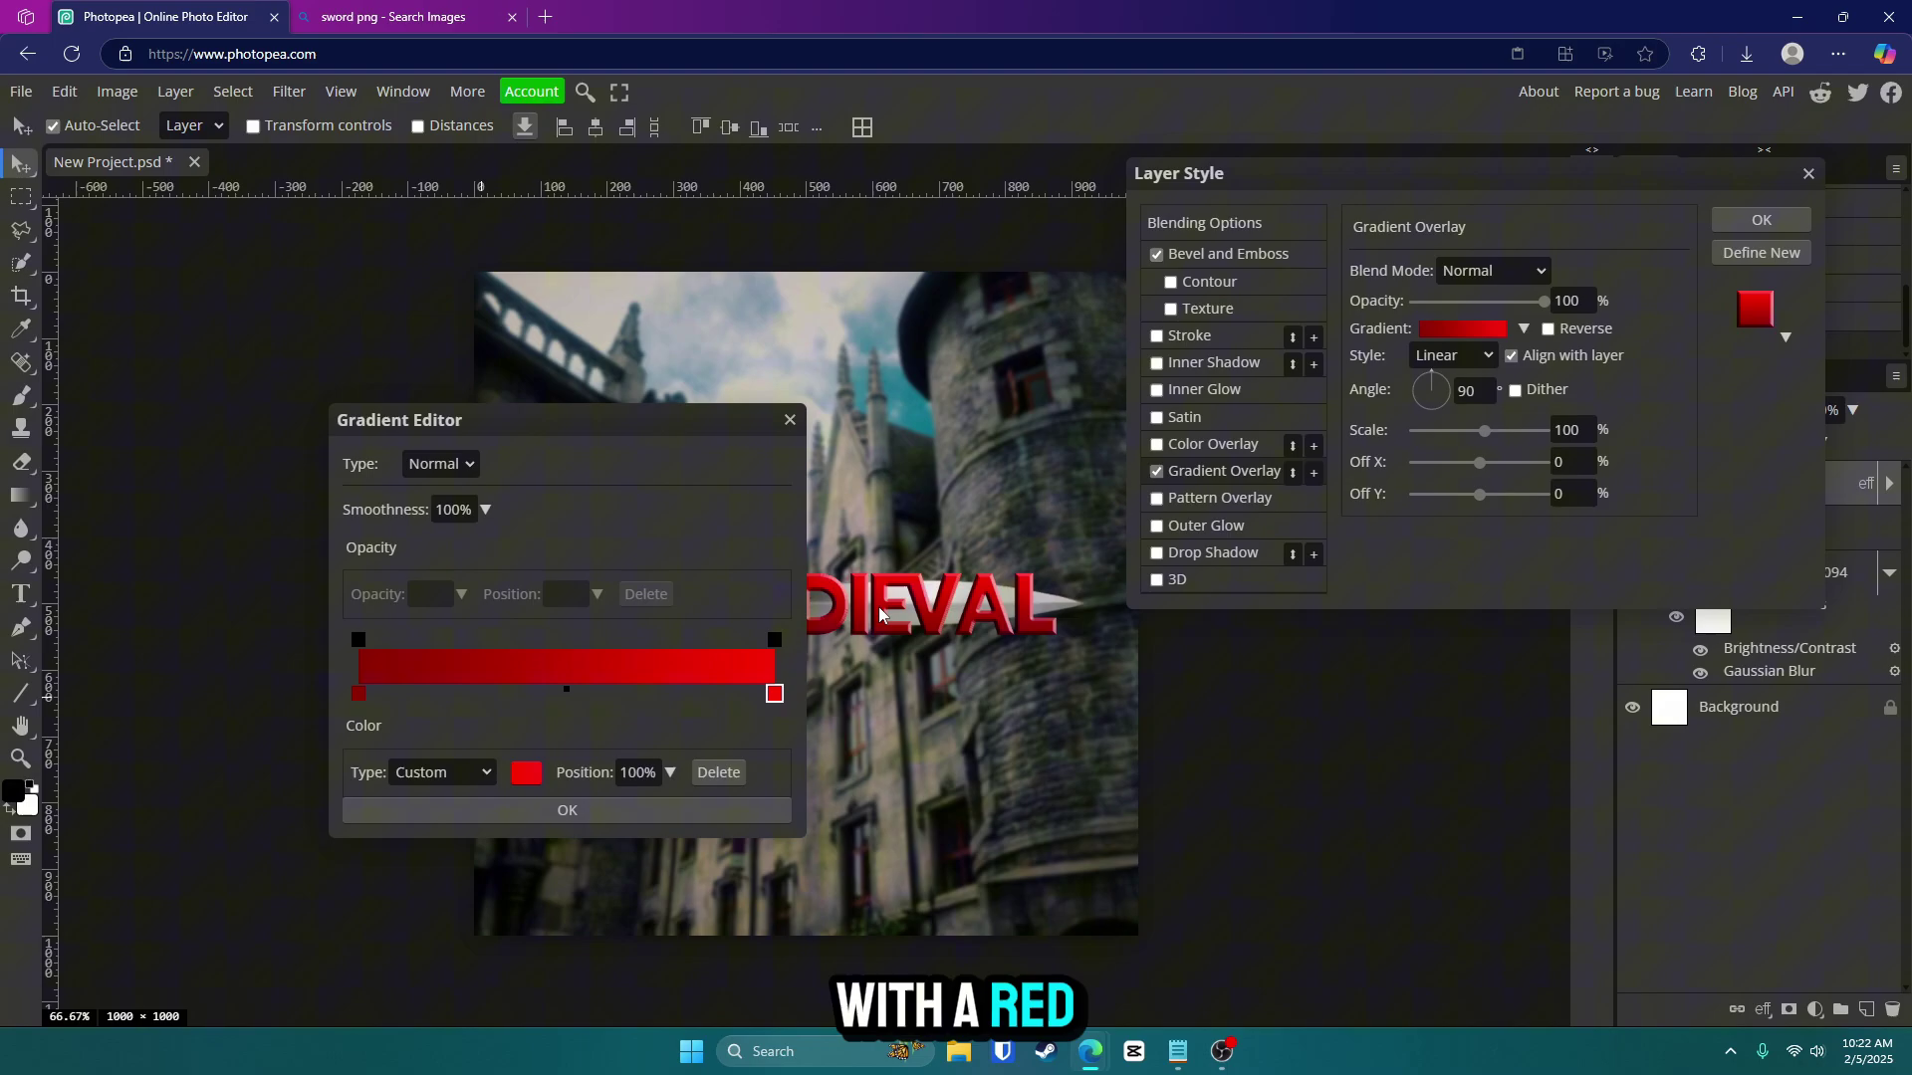
pyautogui.moveTo(642, 421); pyautogui.dragTo(698, 374)
# Set the gradient stops to grey 969696 and white, and accept the gradient.
pyautogui.doubleClick(408, 645)
pyautogui.moveTo(697, 738); pyautogui.dragTo(466, 737)
pyautogui.click(961, 629)
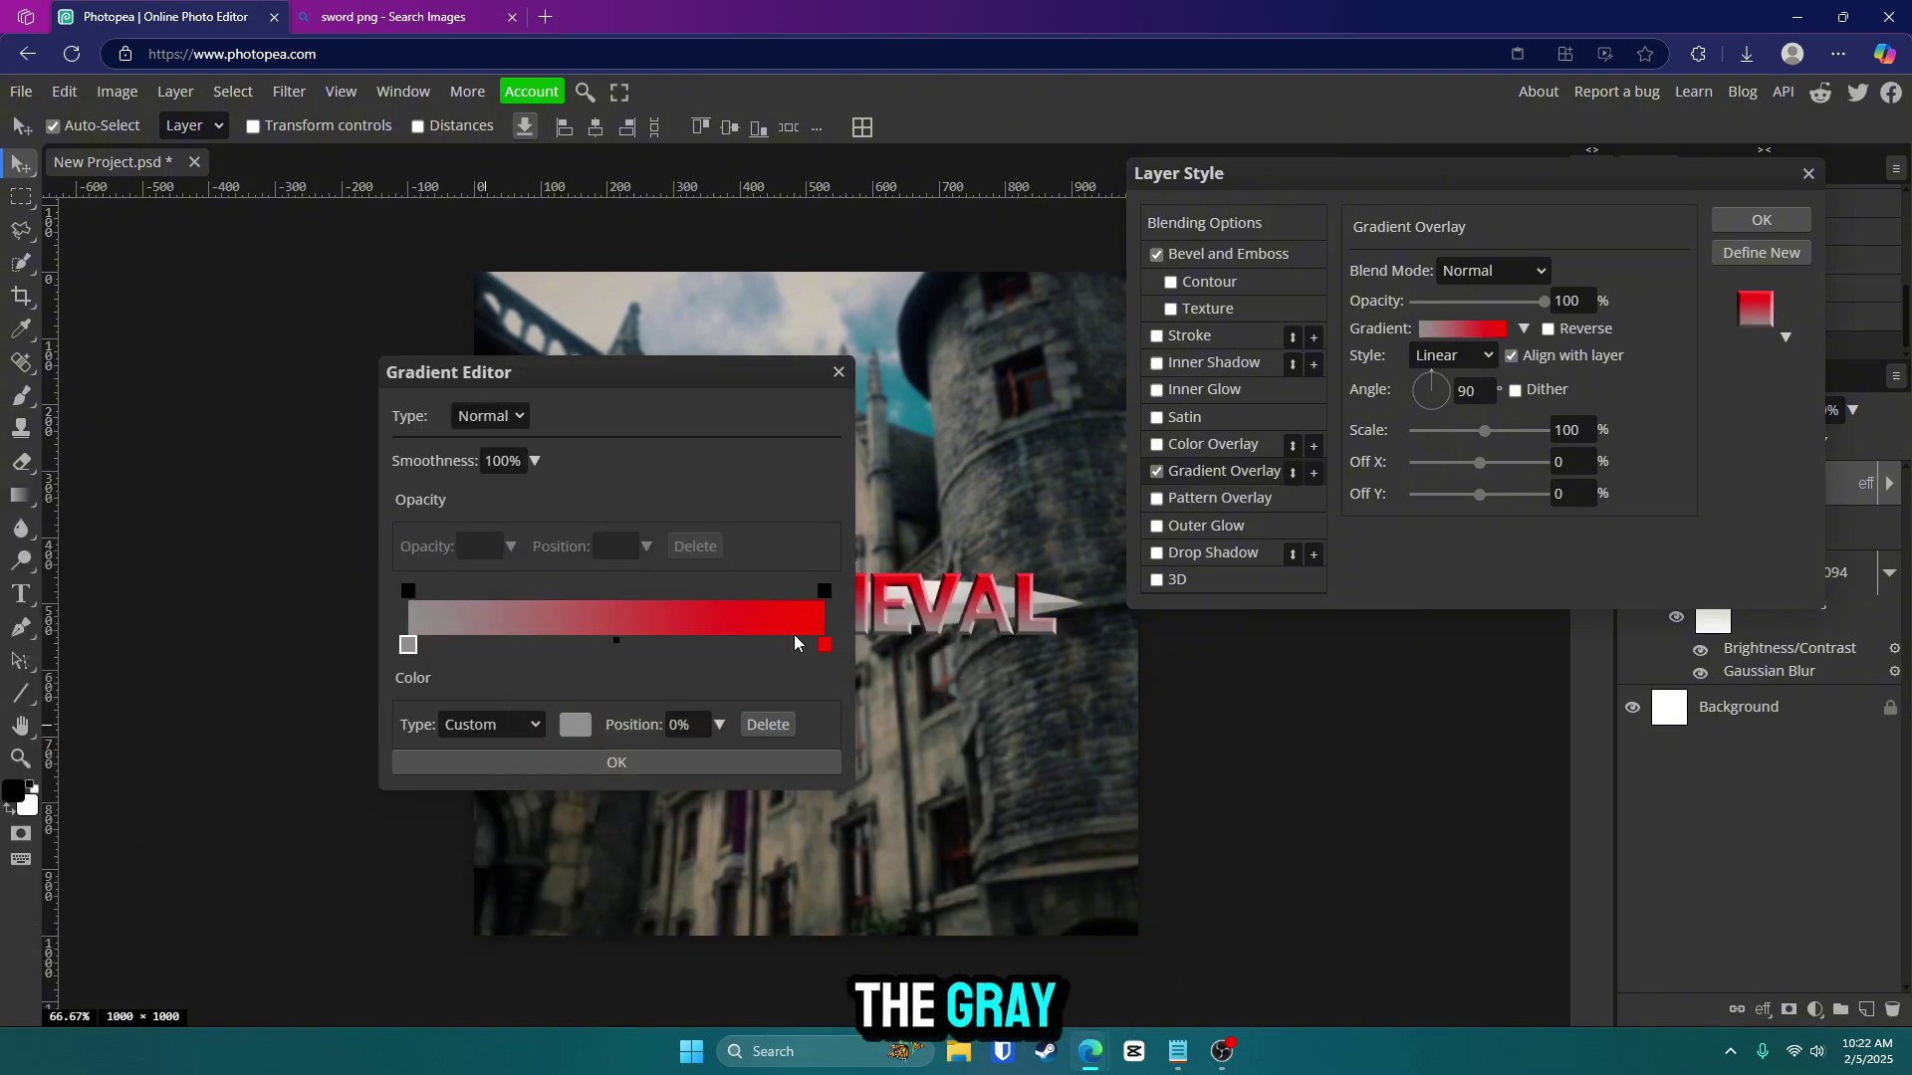
pyautogui.doubleClick(824, 645)
pyautogui.moveTo(543, 633); pyautogui.dragTo(502, 608)
pyautogui.click(971, 633)
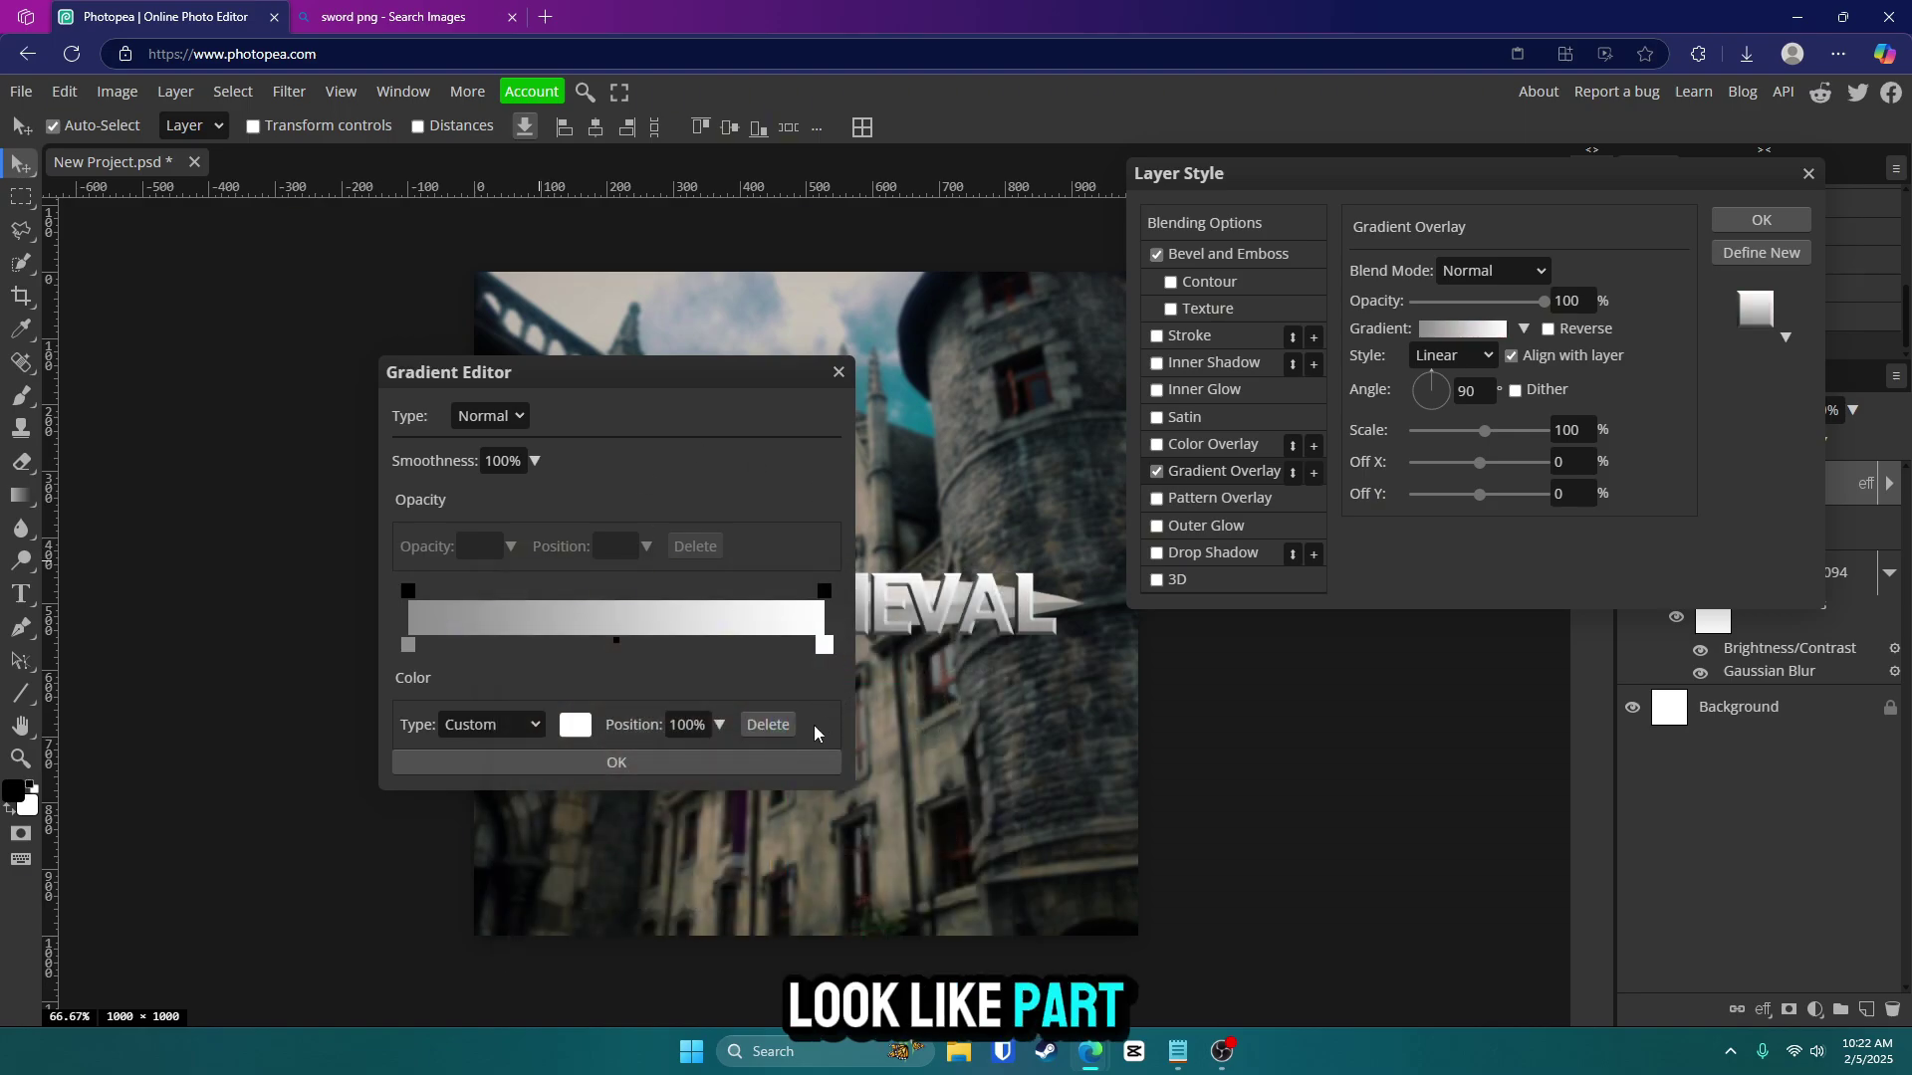
pyautogui.click(751, 761)
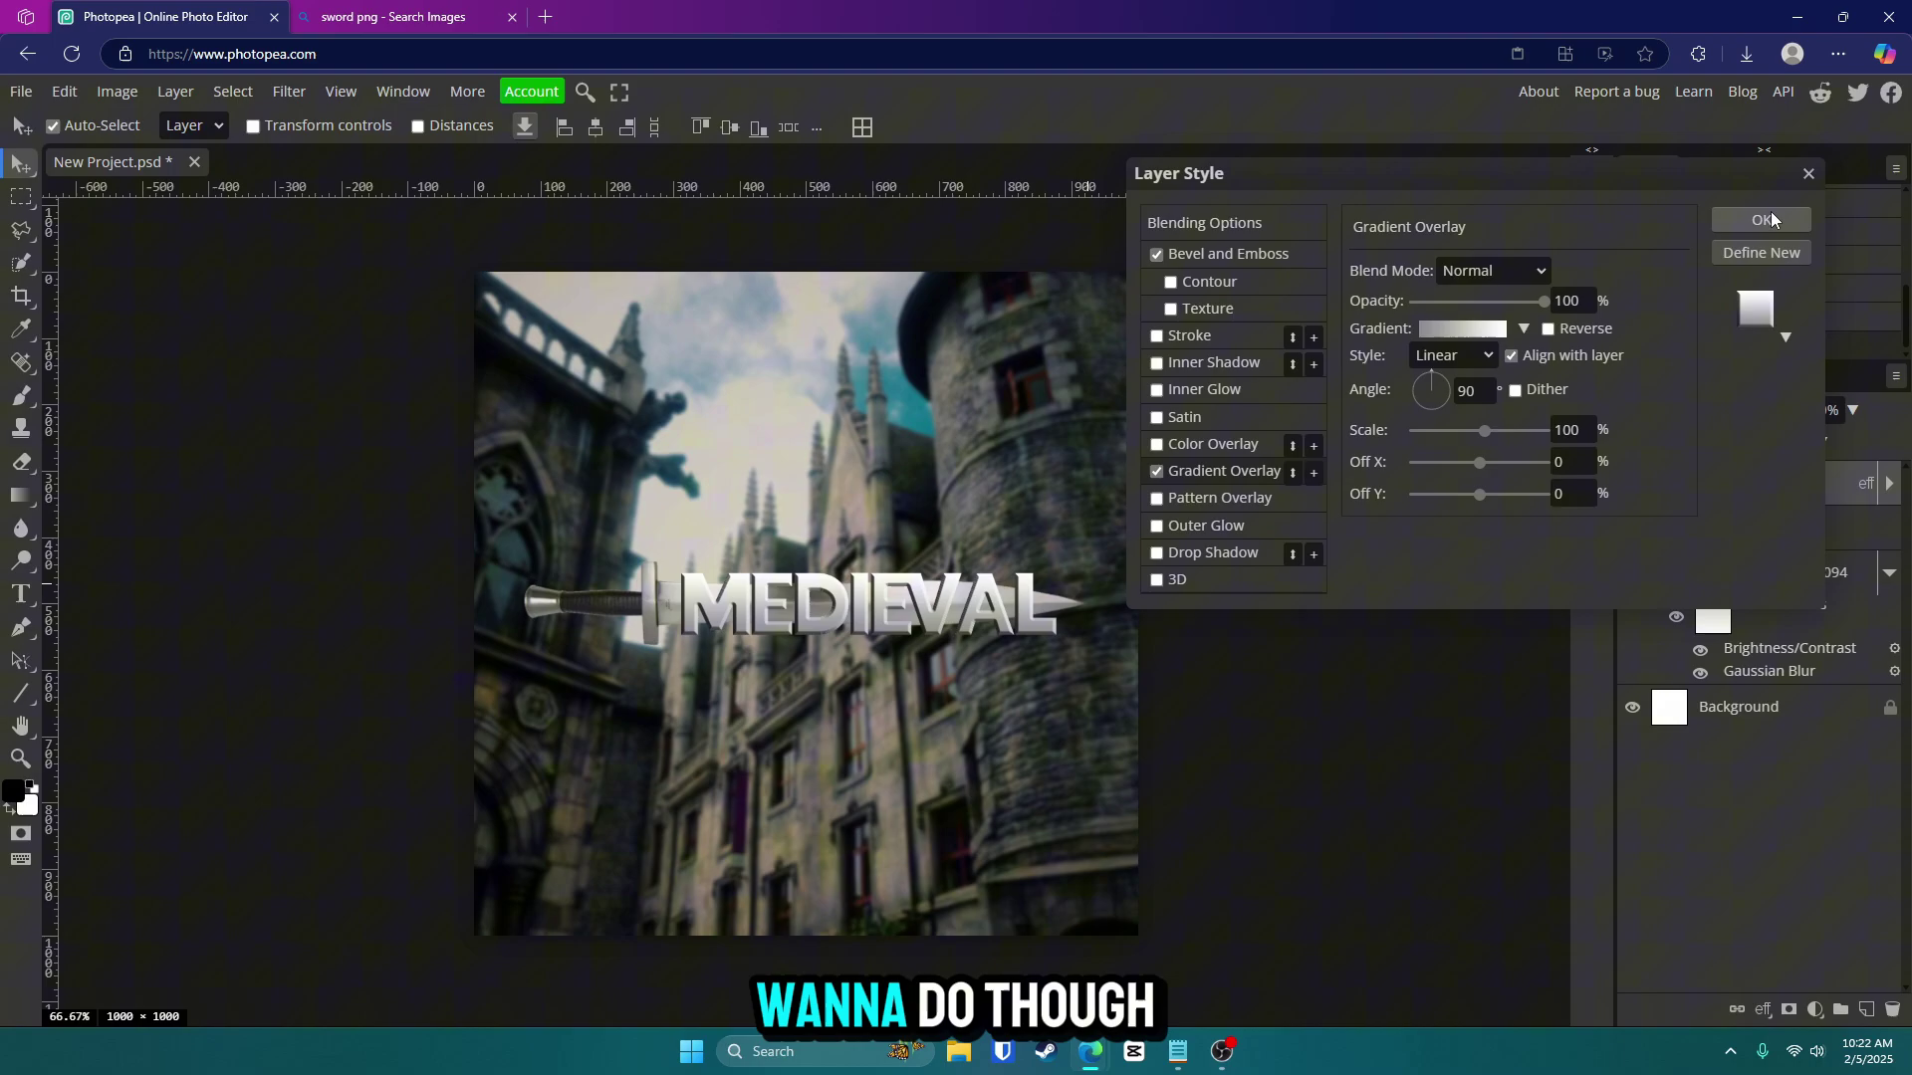
# Save the silver metallic look as a new style preset.
pyautogui.click(1783, 254)
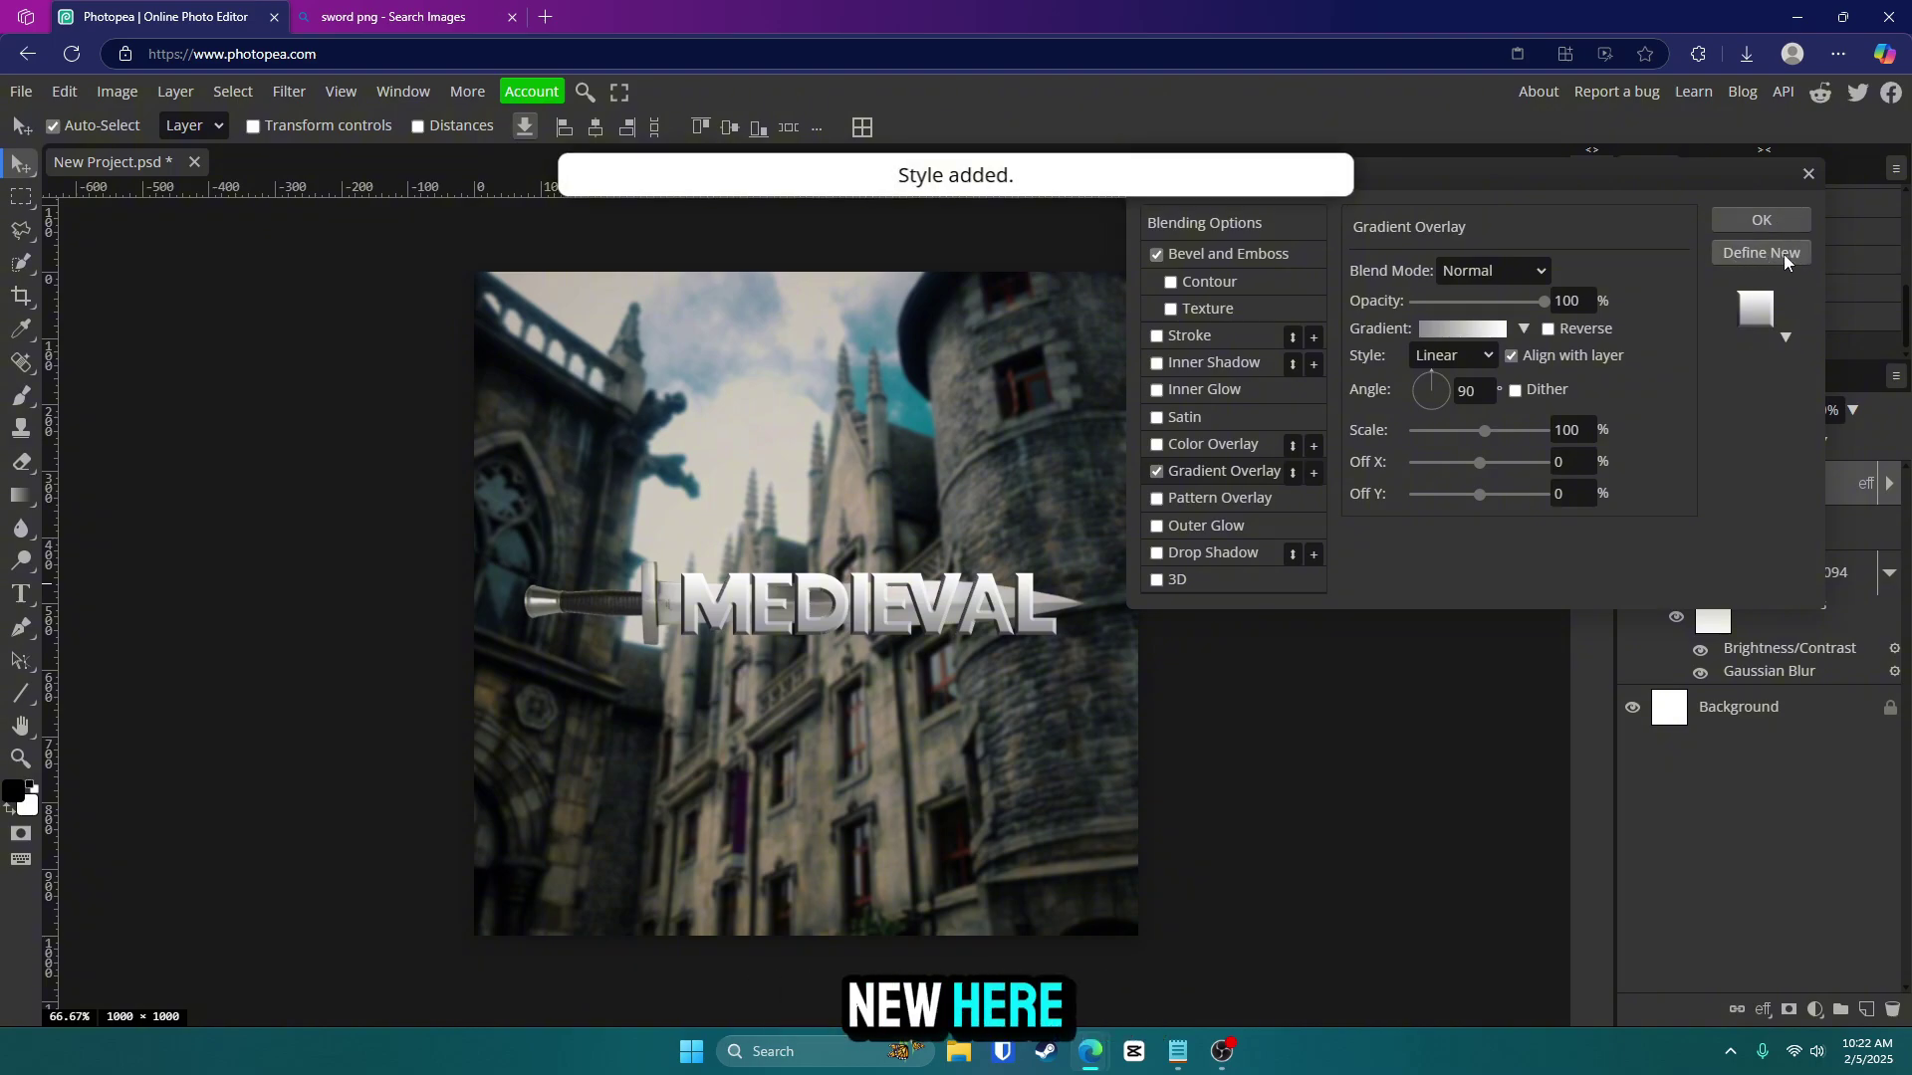
pyautogui.click(1784, 329)
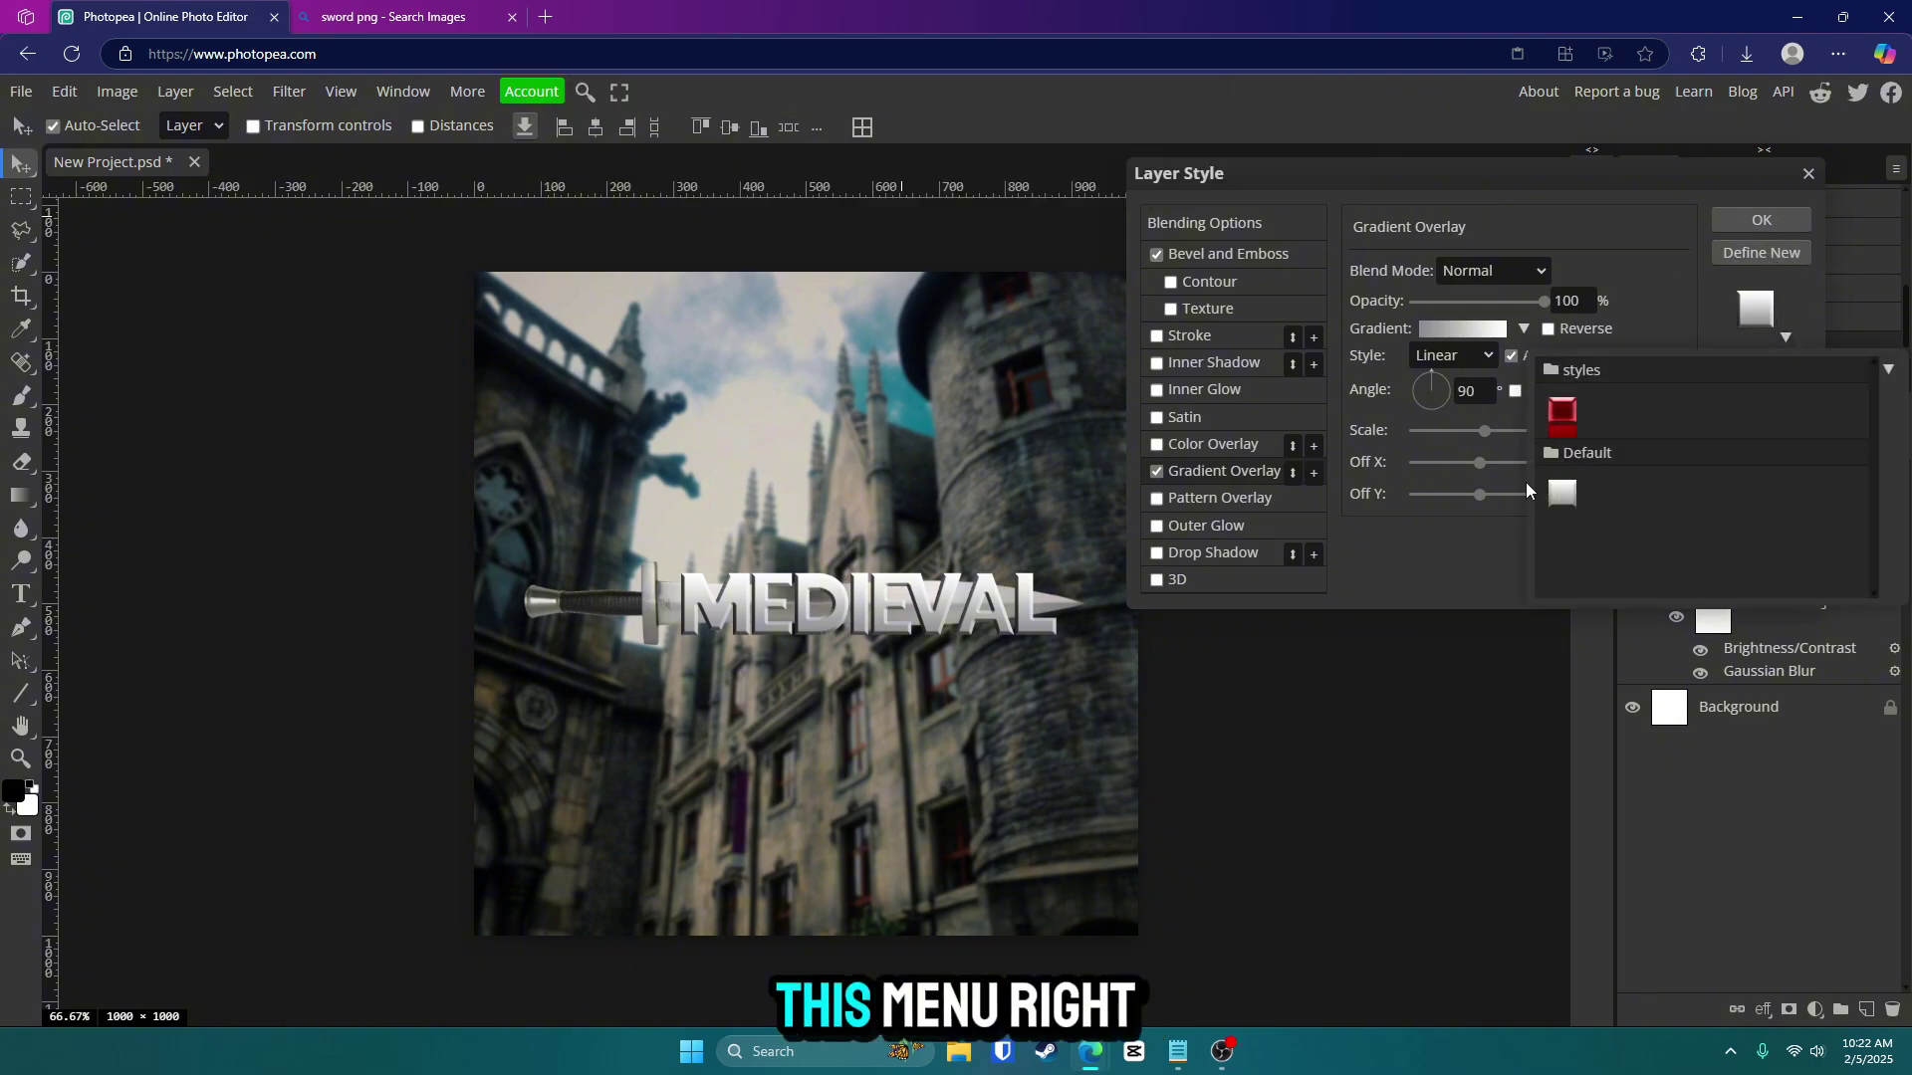
pyautogui.click(1772, 314)
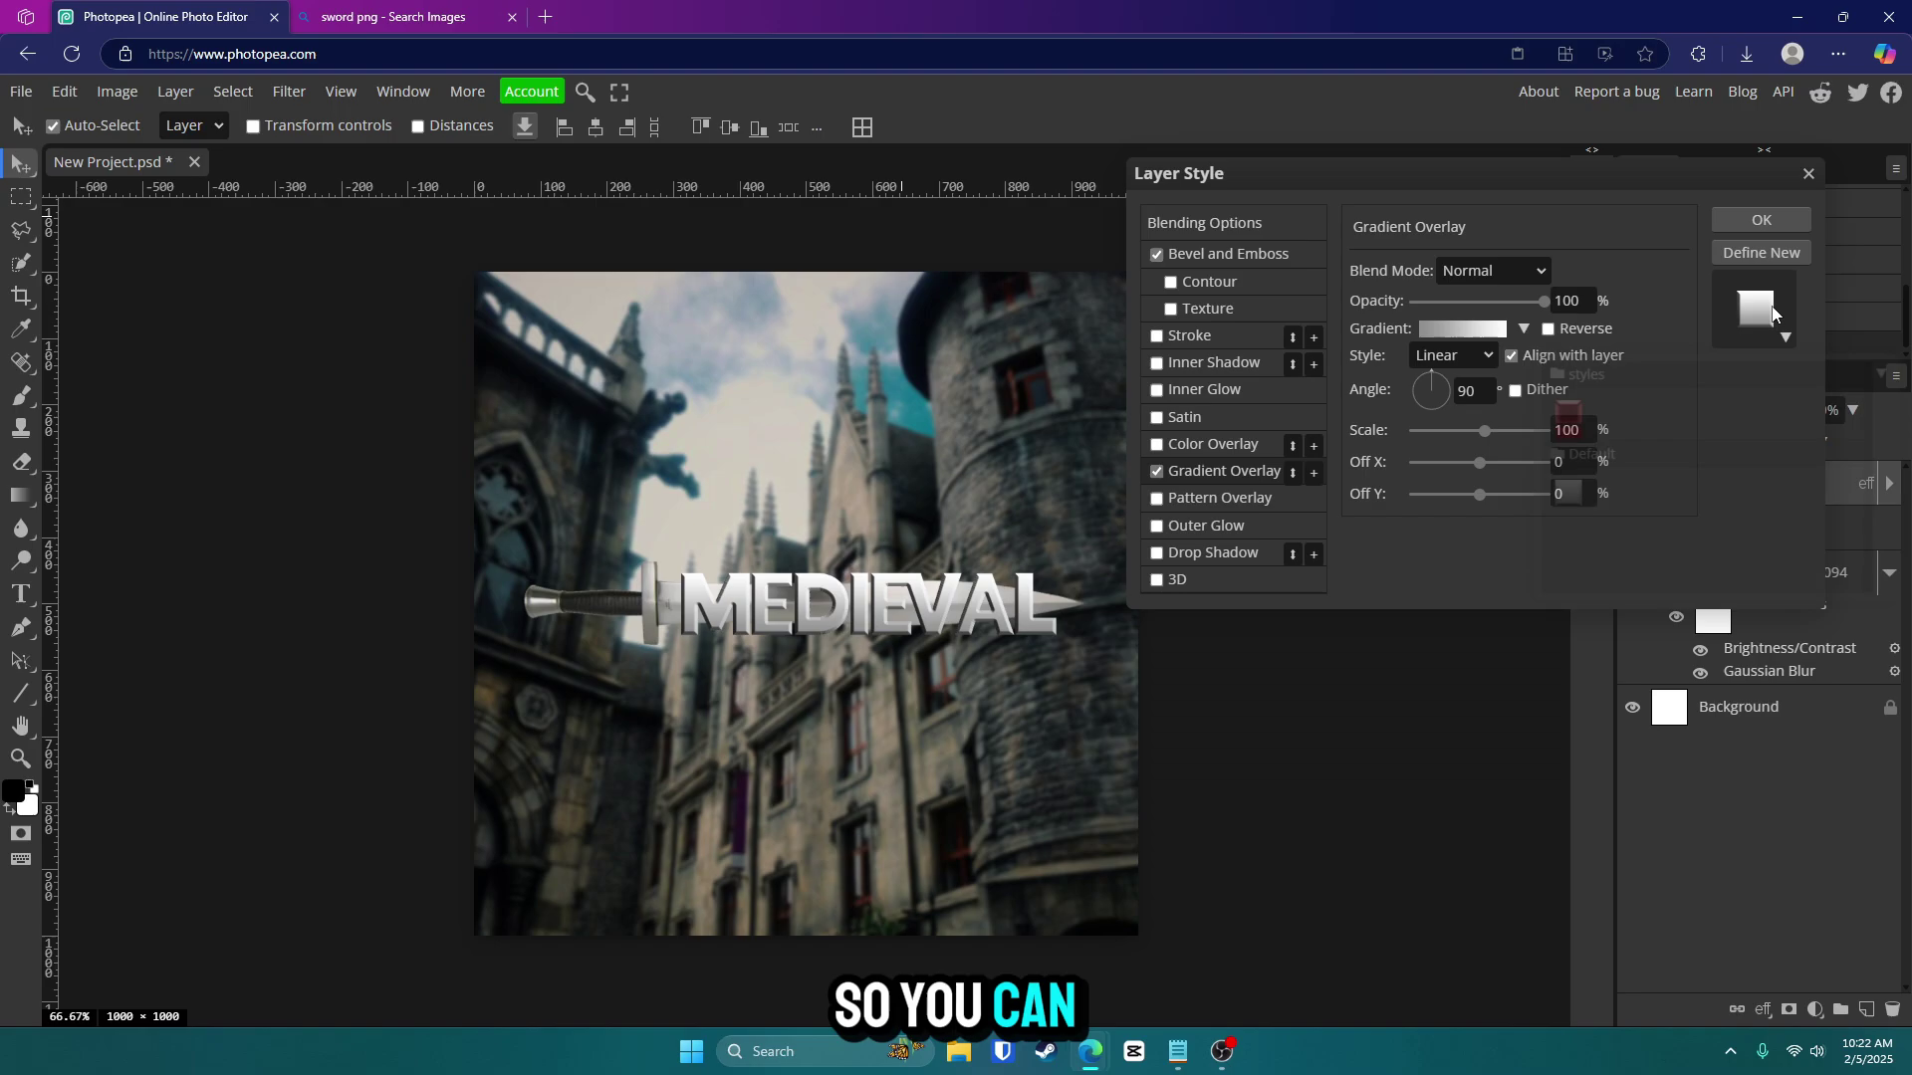
# Apply the layer style, then test-edit the MEDIEVAL text and restore it.
pyautogui.click(1778, 217)
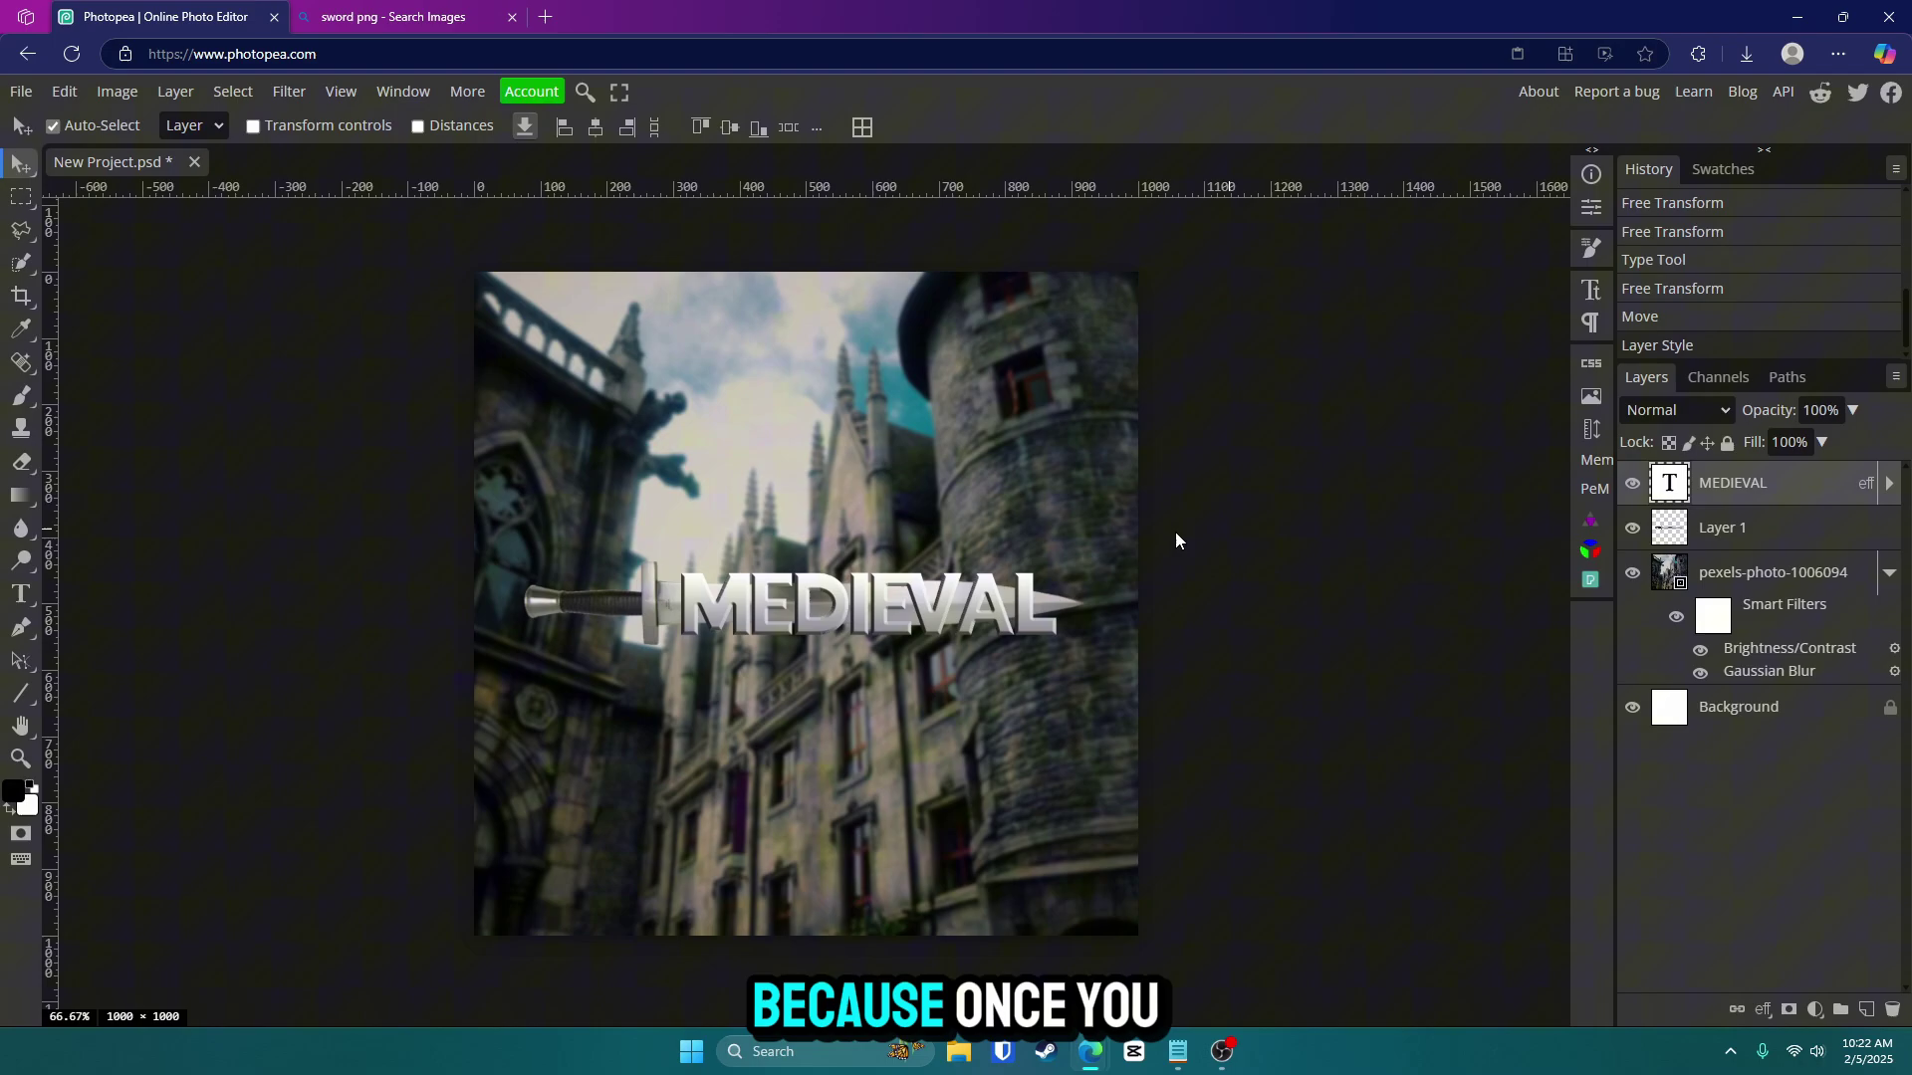
pyautogui.doubleClick(982, 611)
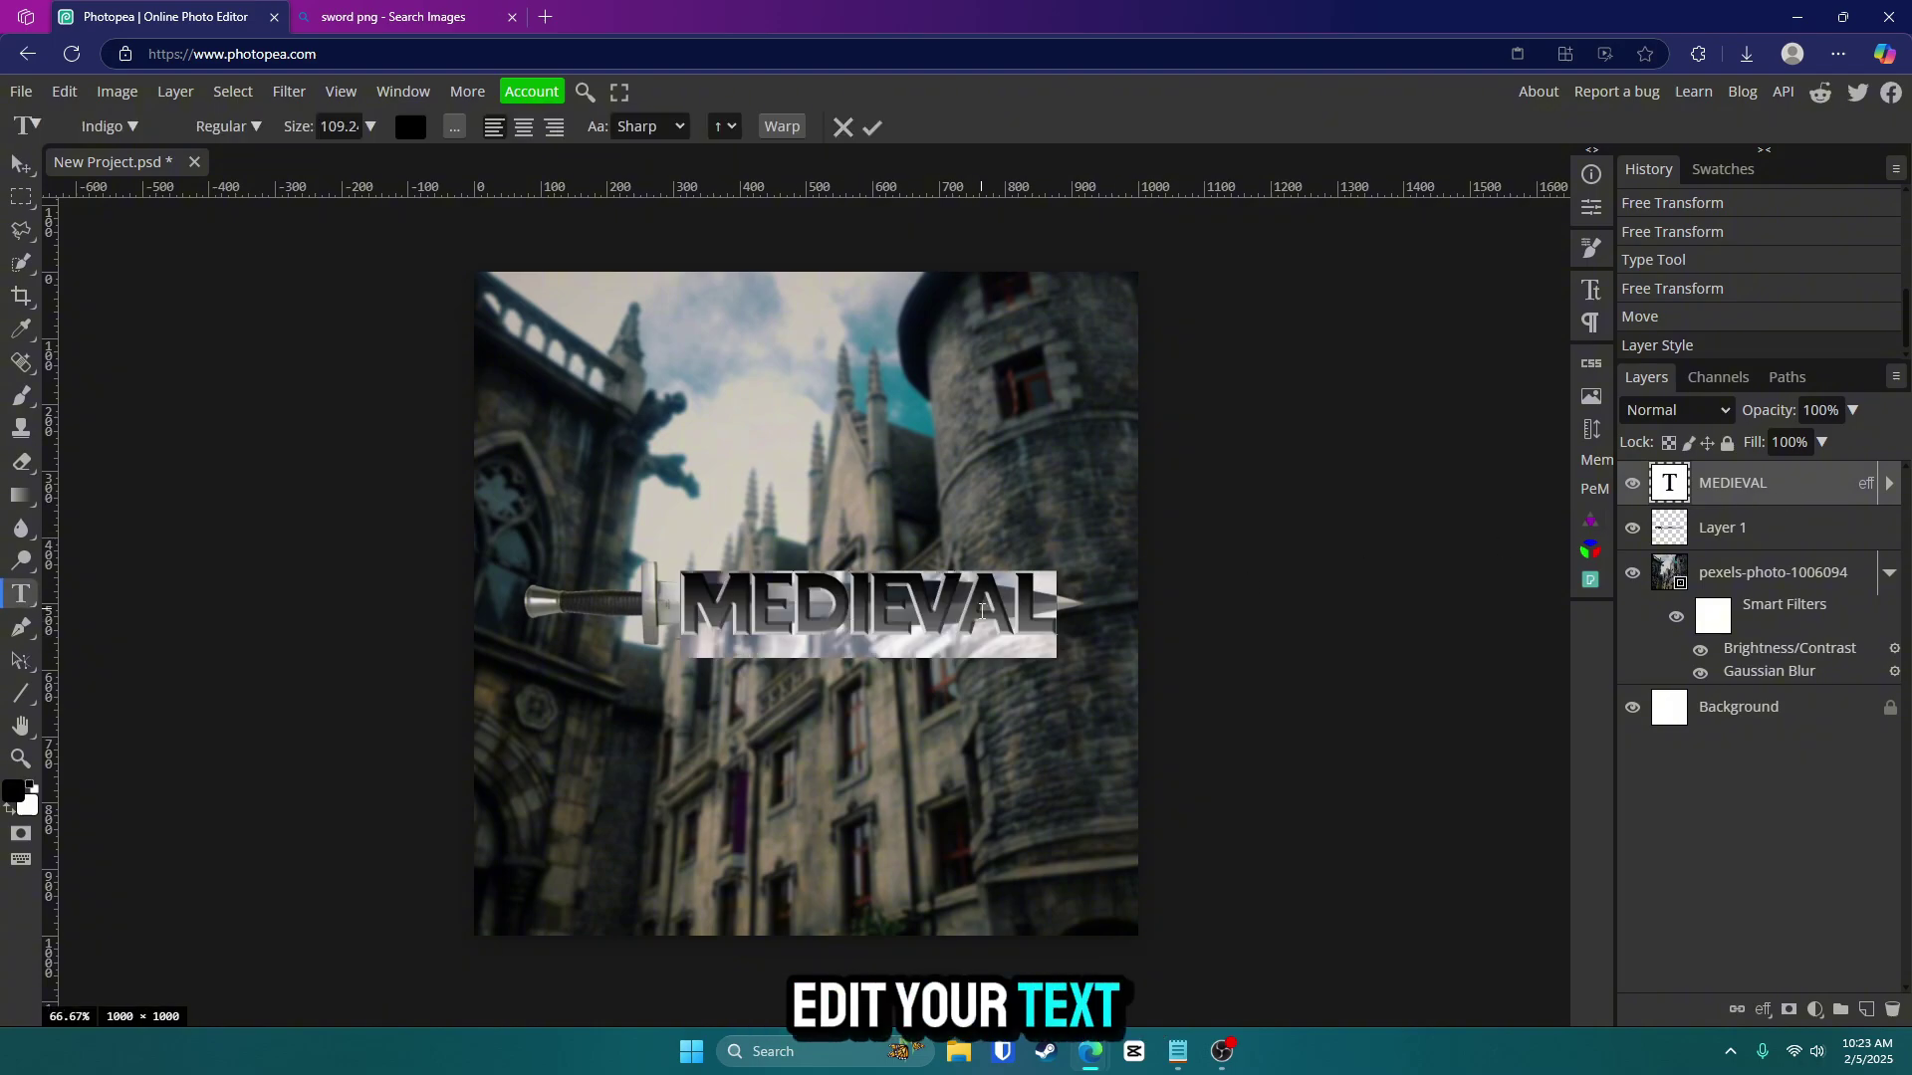
pyautogui.click(802, 611)
pyautogui.write('adowd')
pyautogui.press('BackSpace')
pyautogui.press('BackSpace')
pyautogui.press('BackSpace')
pyautogui.press('BackSpace')
pyautogui.press('BackSpace')
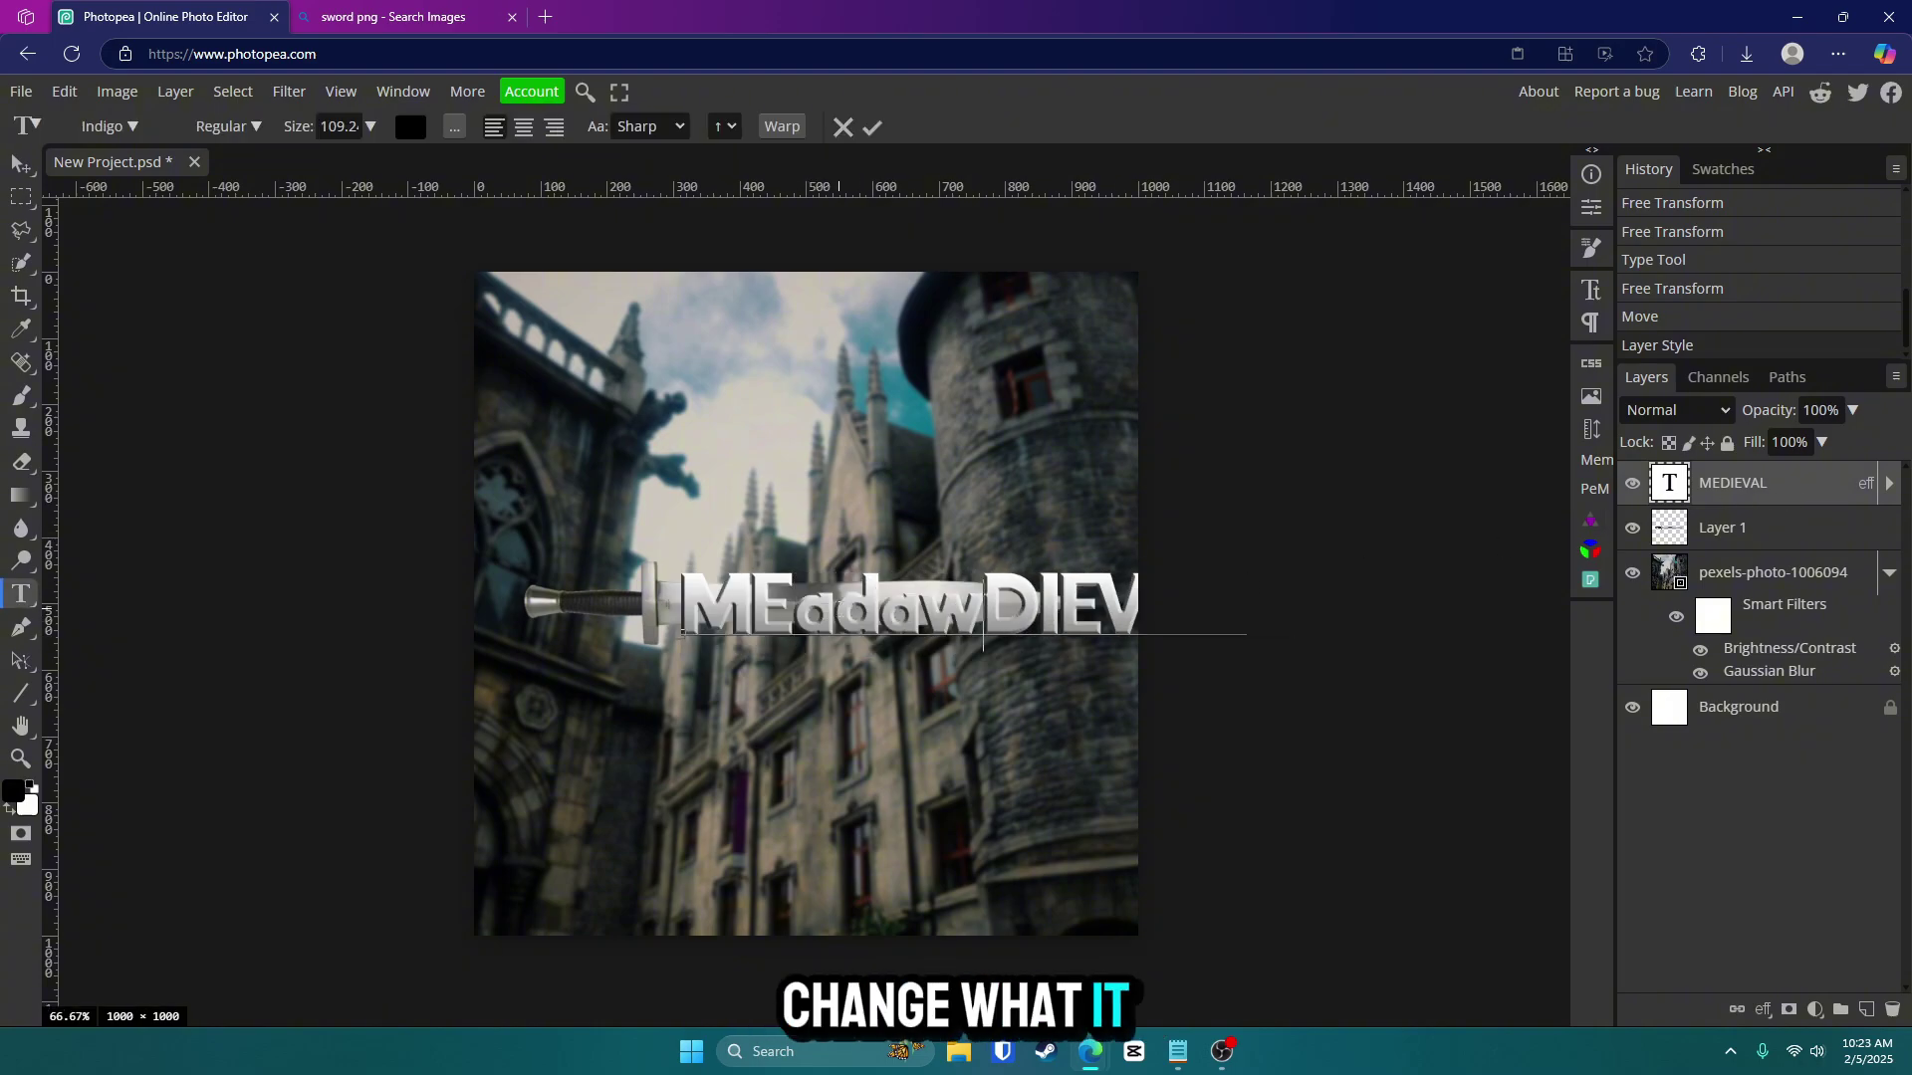
pyautogui.click(872, 128)
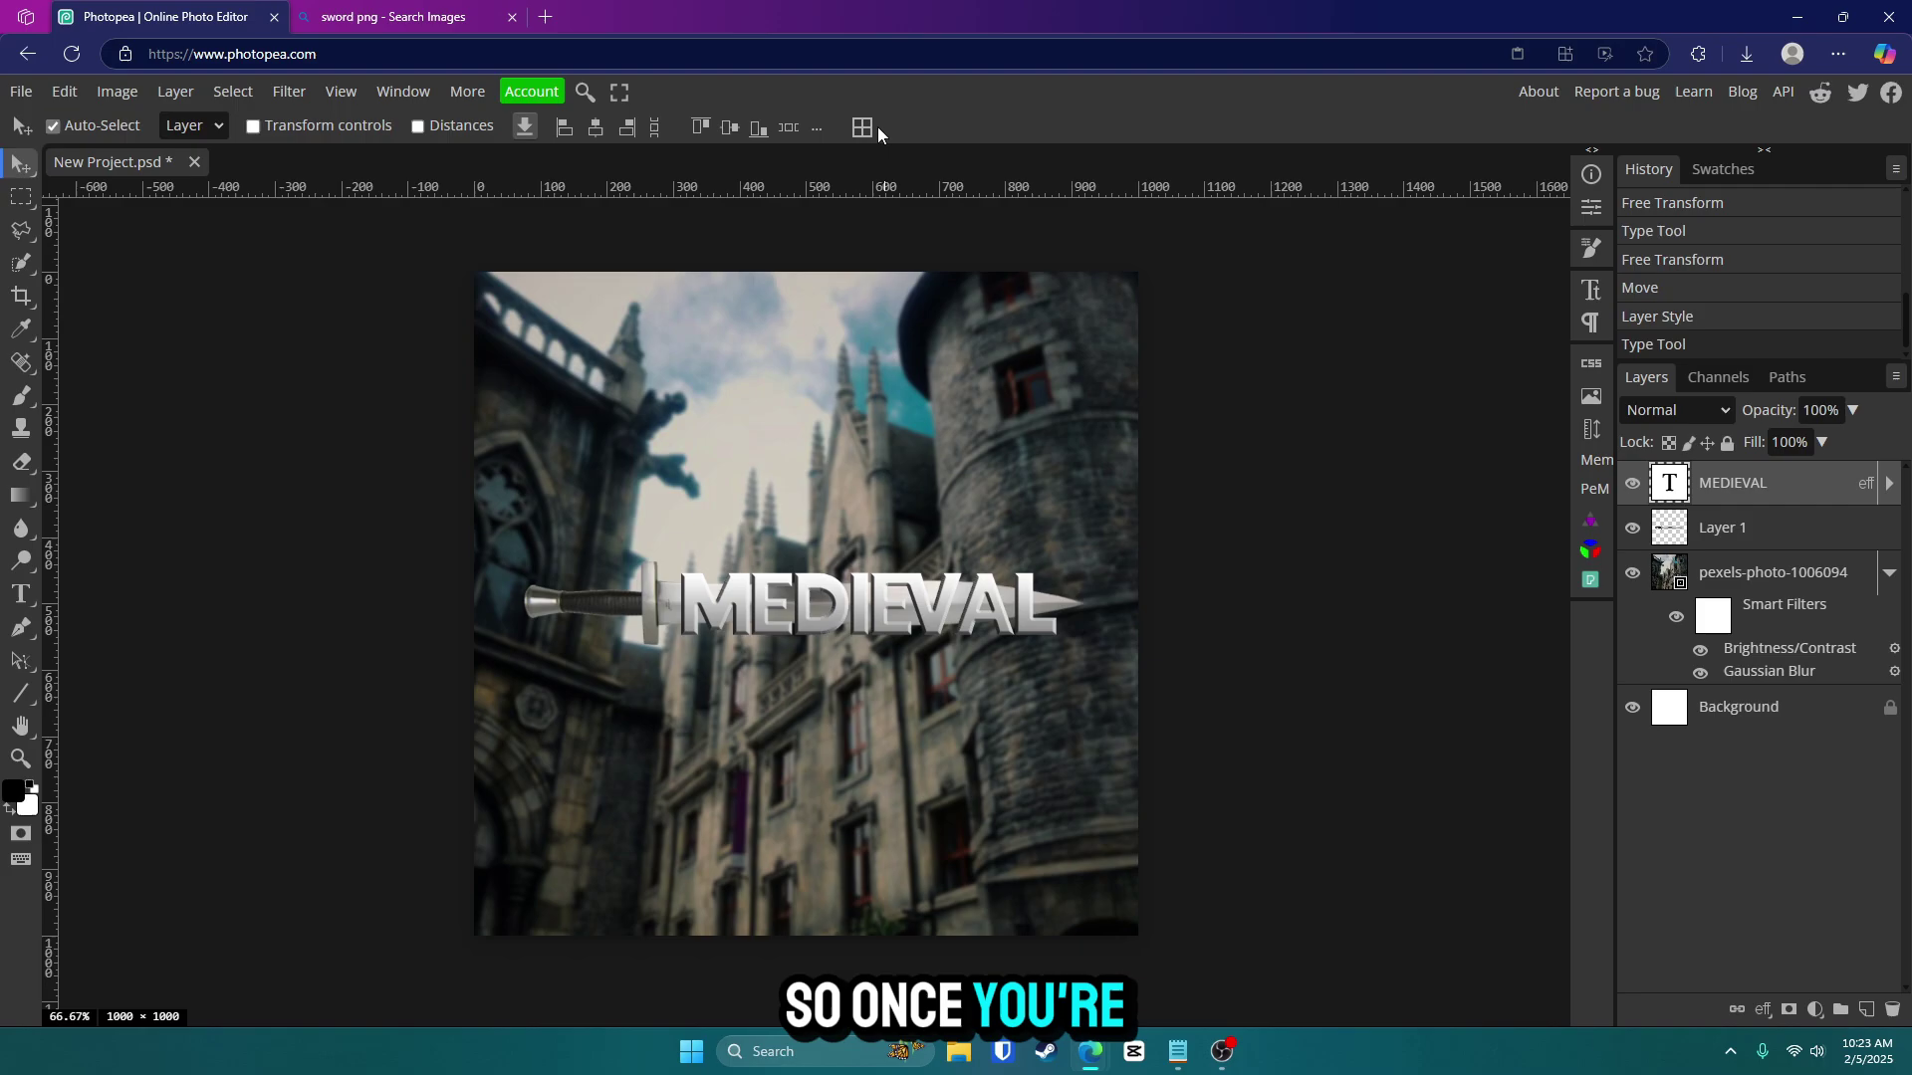
# Convert the MEDIEVAL layer to a smart object and undo the accidental moves.
pyautogui.rightClick(1798, 491)
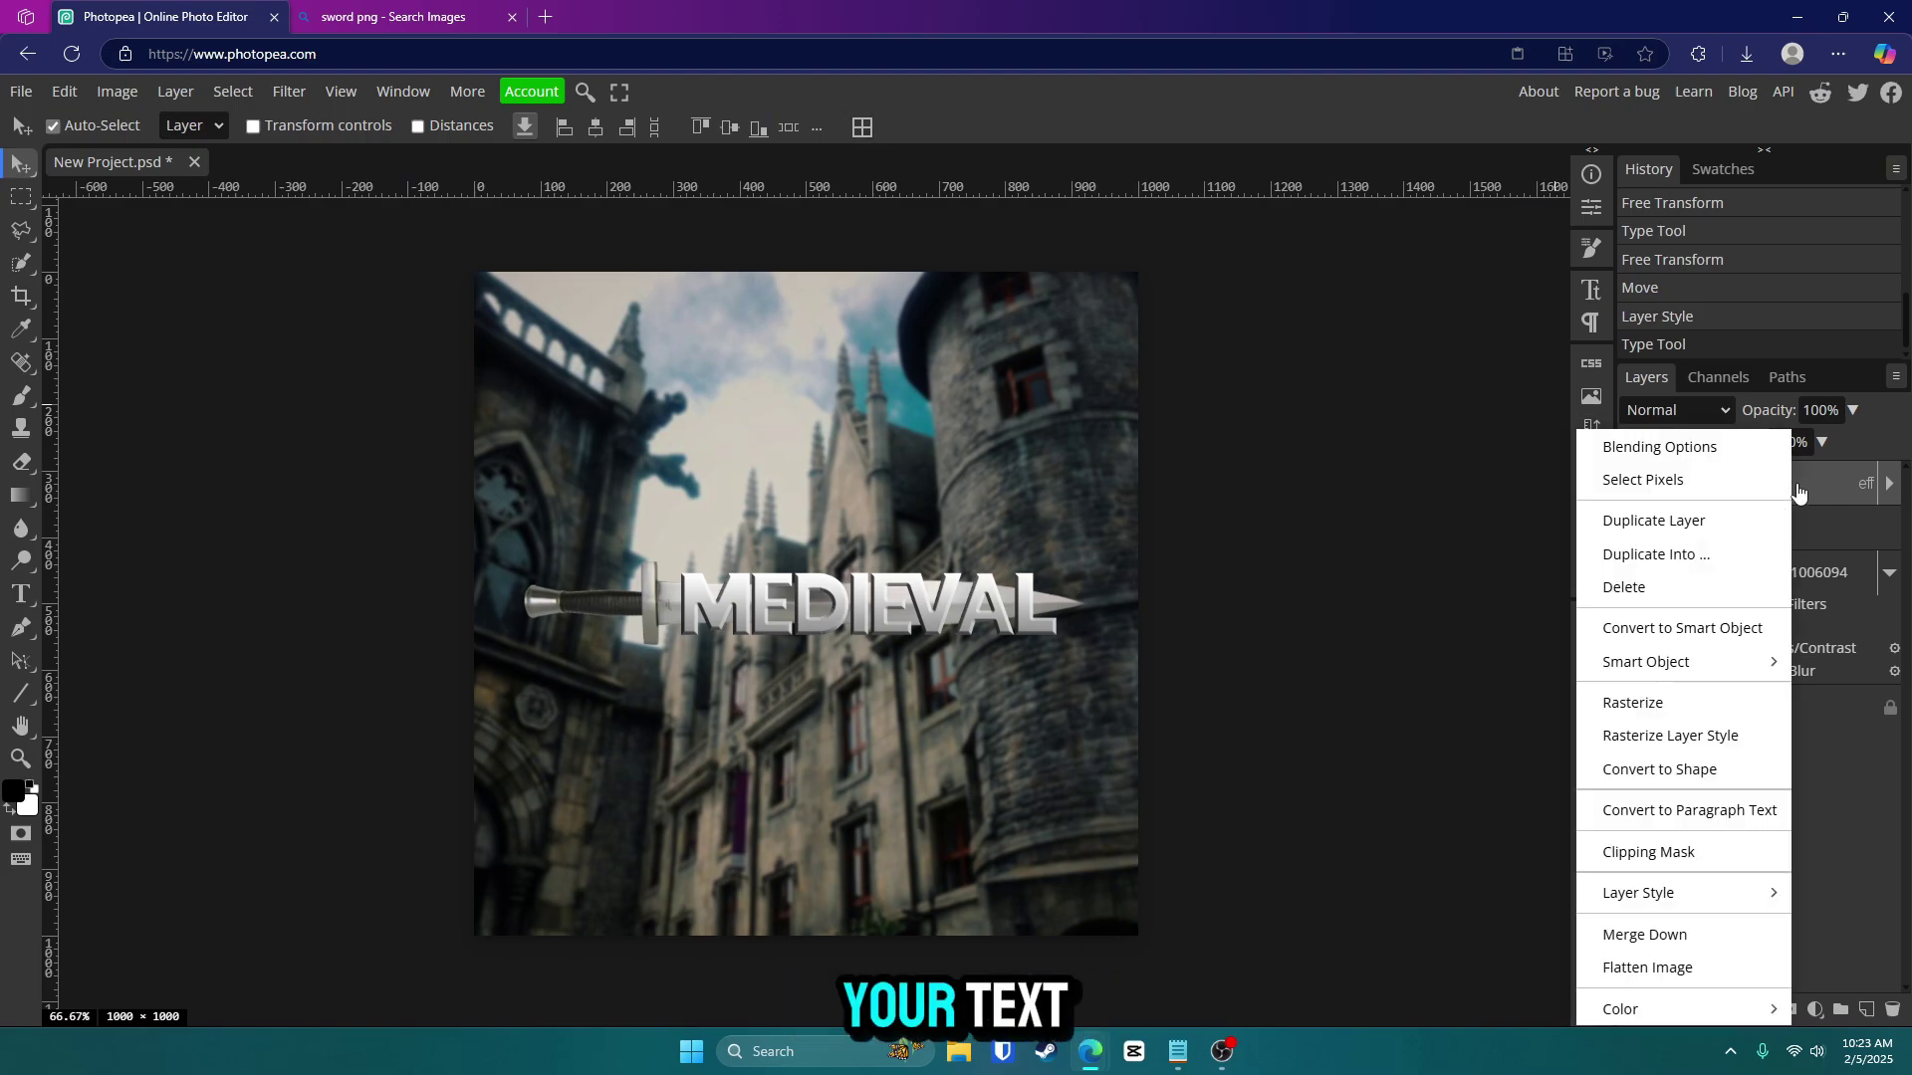
pyautogui.click(1720, 638)
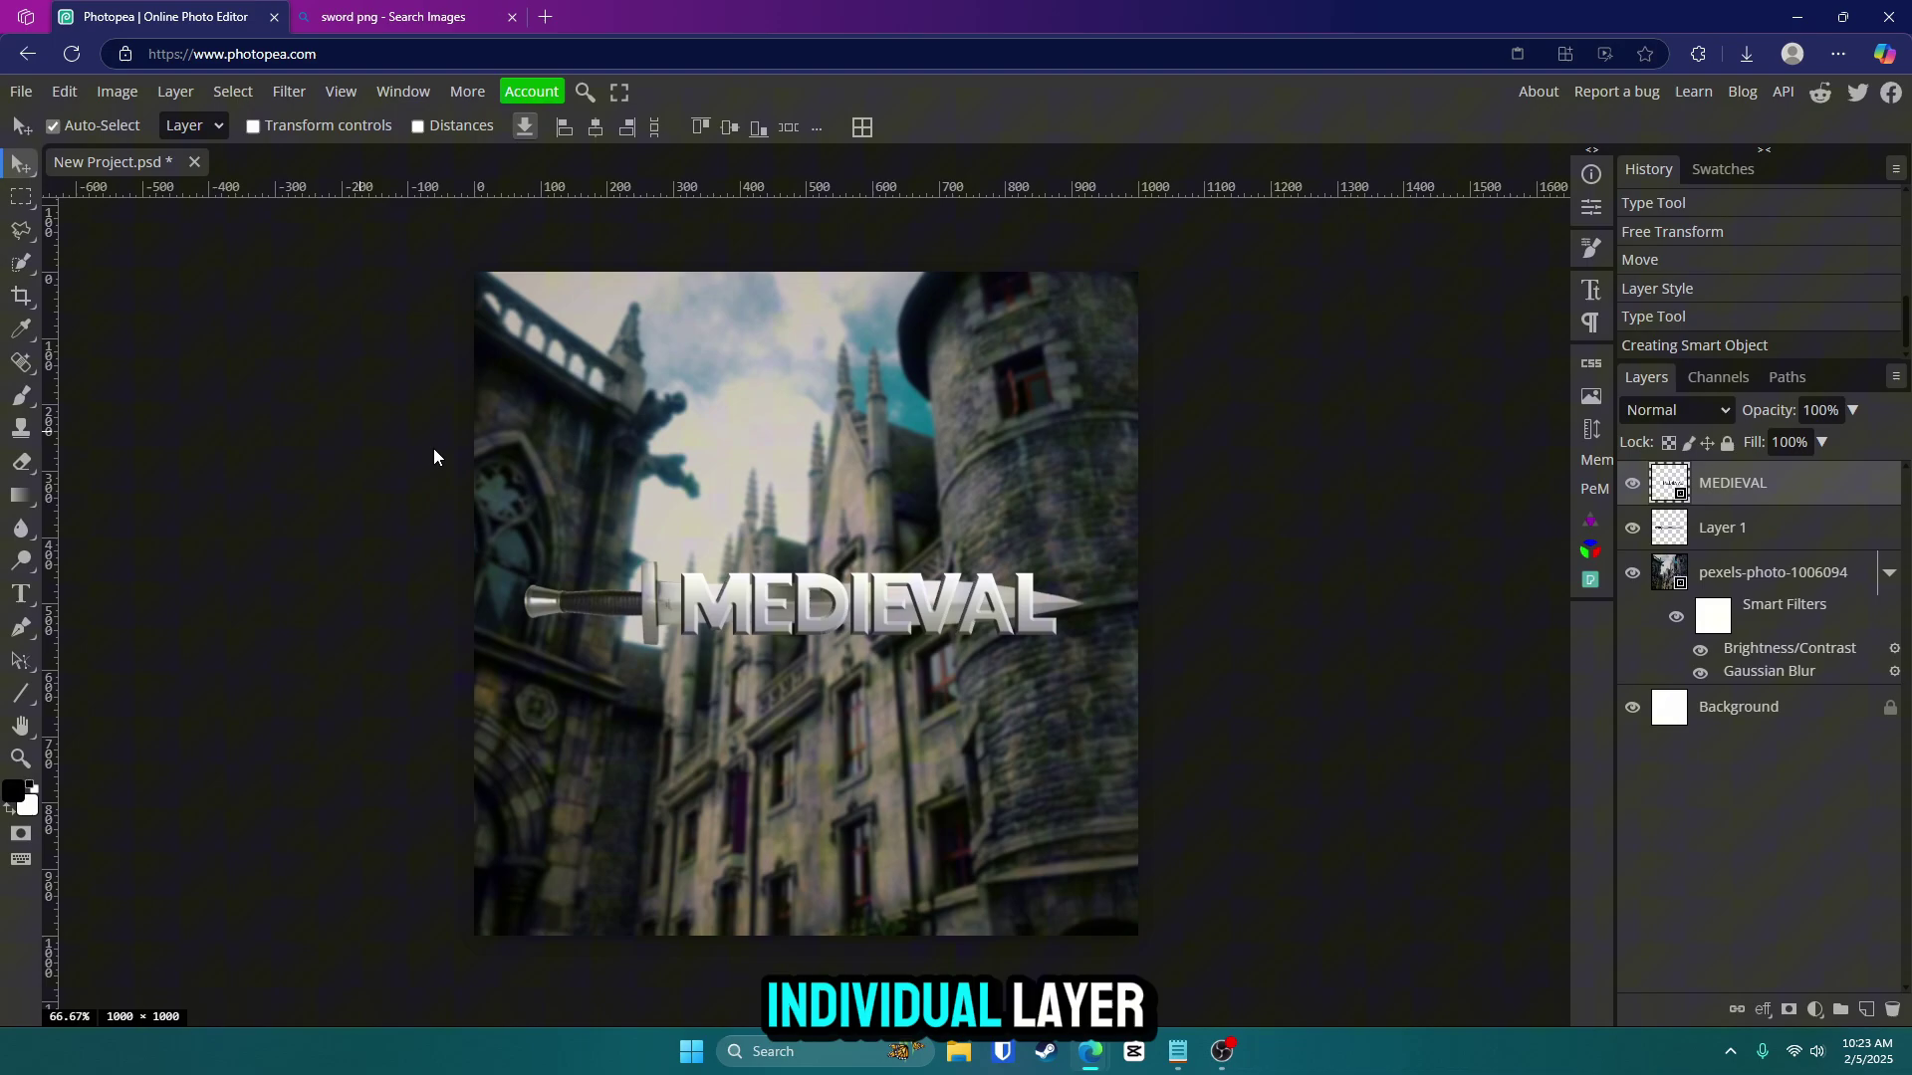
pyautogui.moveTo(872, 614); pyautogui.dragTo(1024, 430)
pyautogui.hotkey('ctrl', 'z')
pyautogui.hotkey('ctrl', 'z')
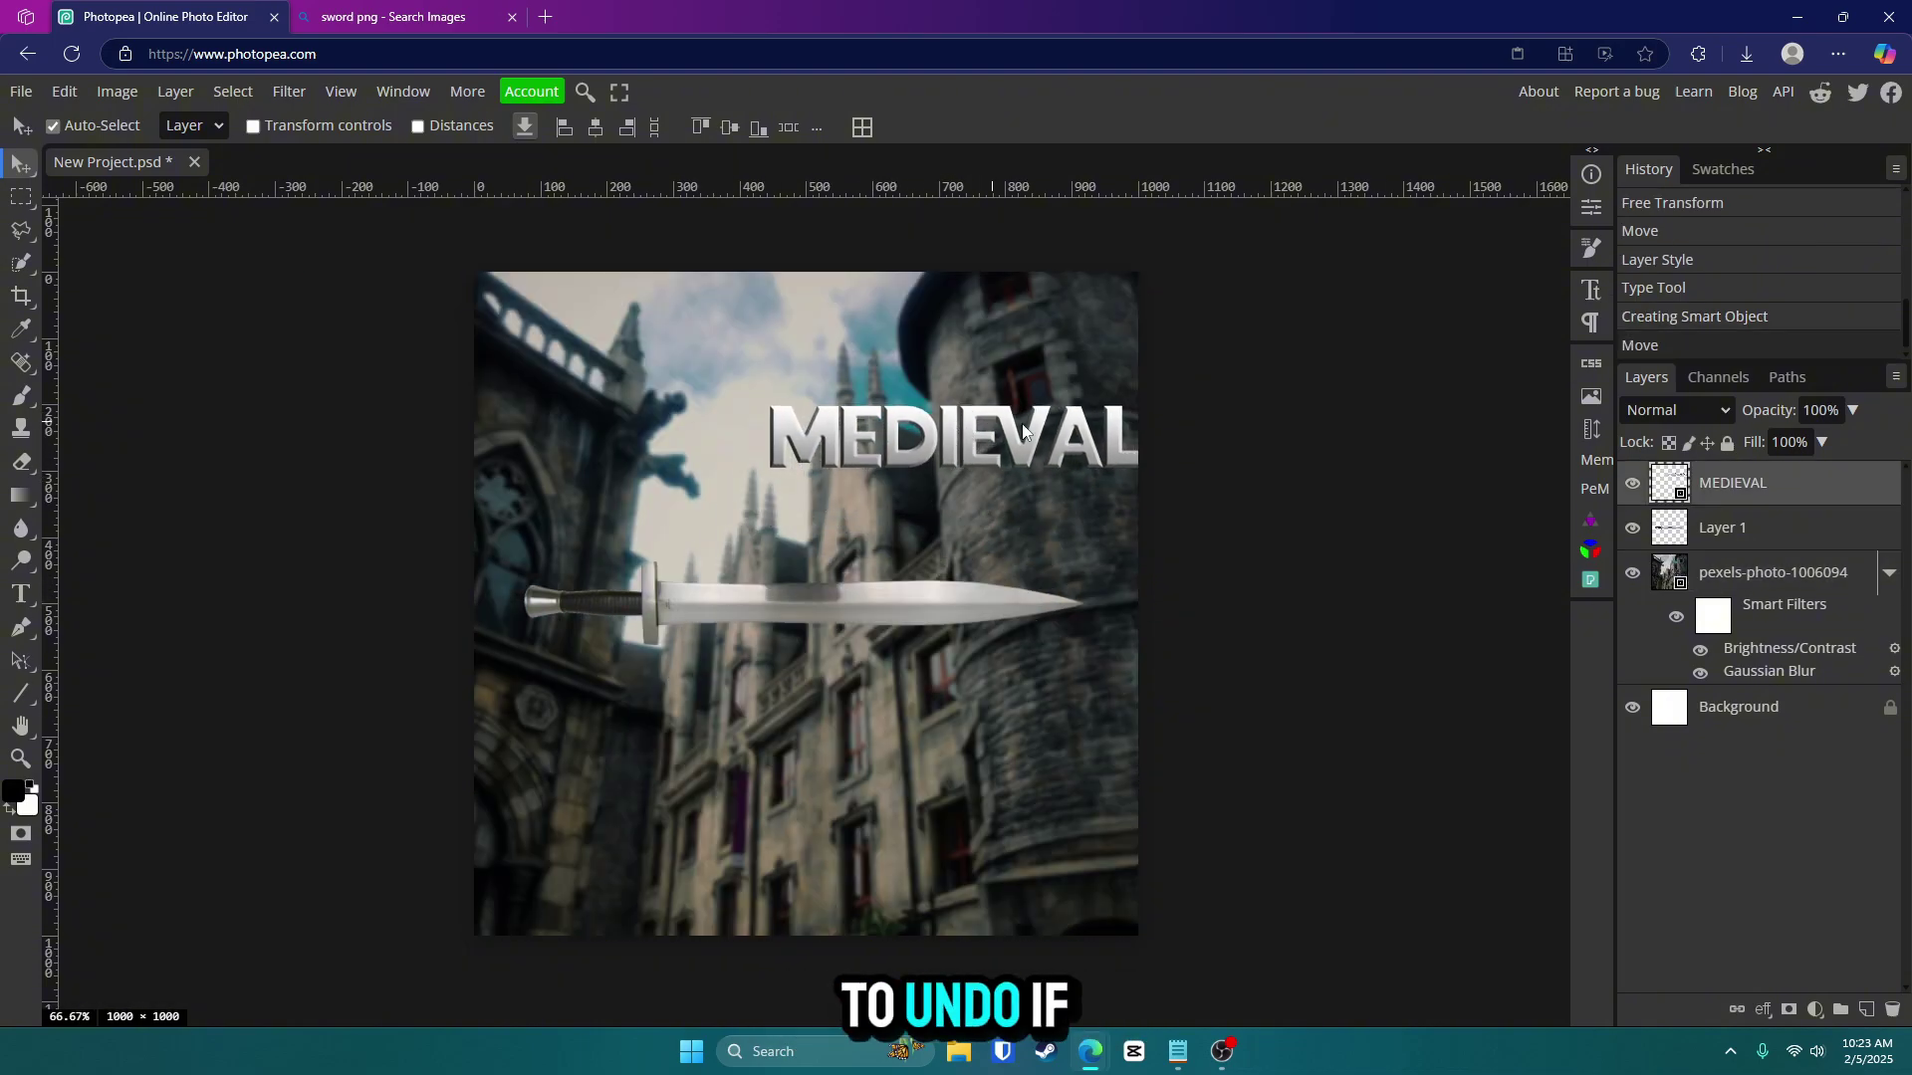
pyautogui.click(745, 617)
pyautogui.hotkey('ctrl', 'z')
pyautogui.hotkey('ctrl', 'z')
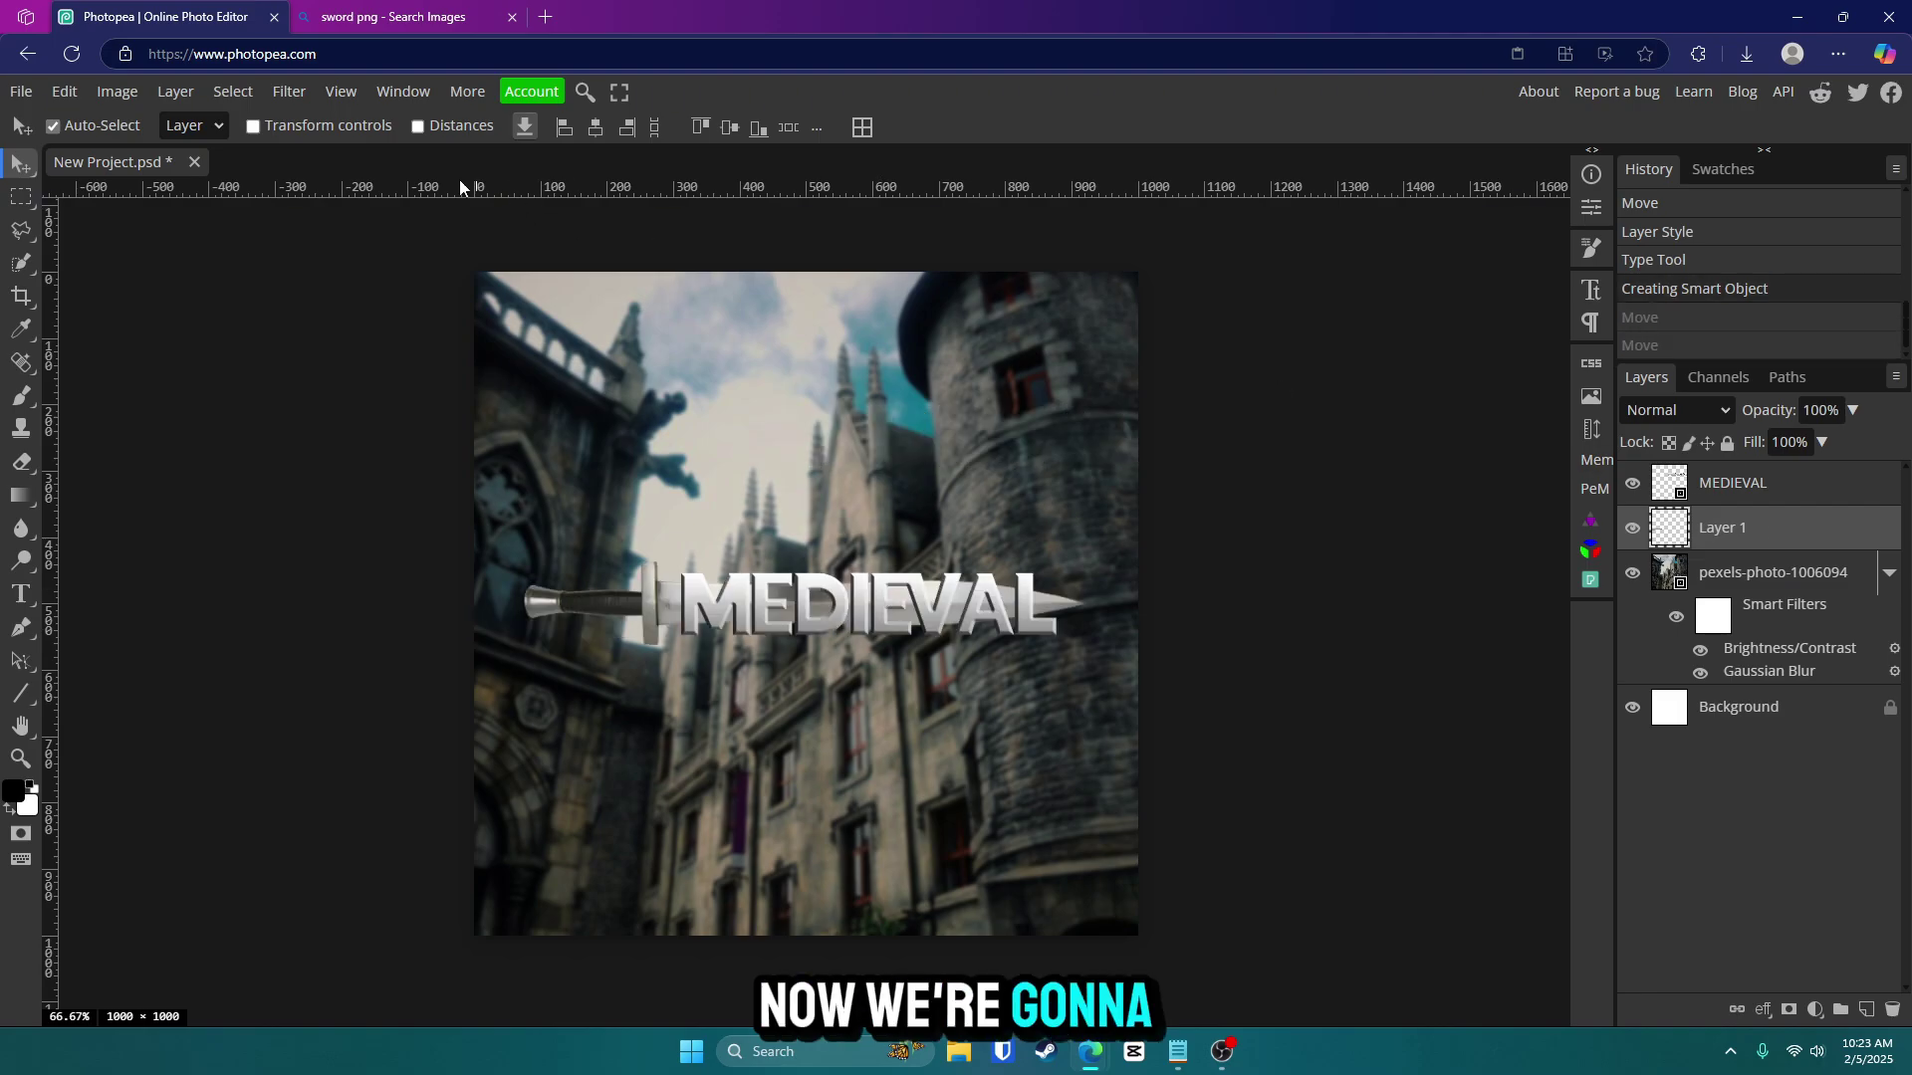
pyautogui.click(289, 92)
# Preview Plastic Wrap on the sword in the Filter Gallery, then close without applying.
pyautogui.click(328, 162)
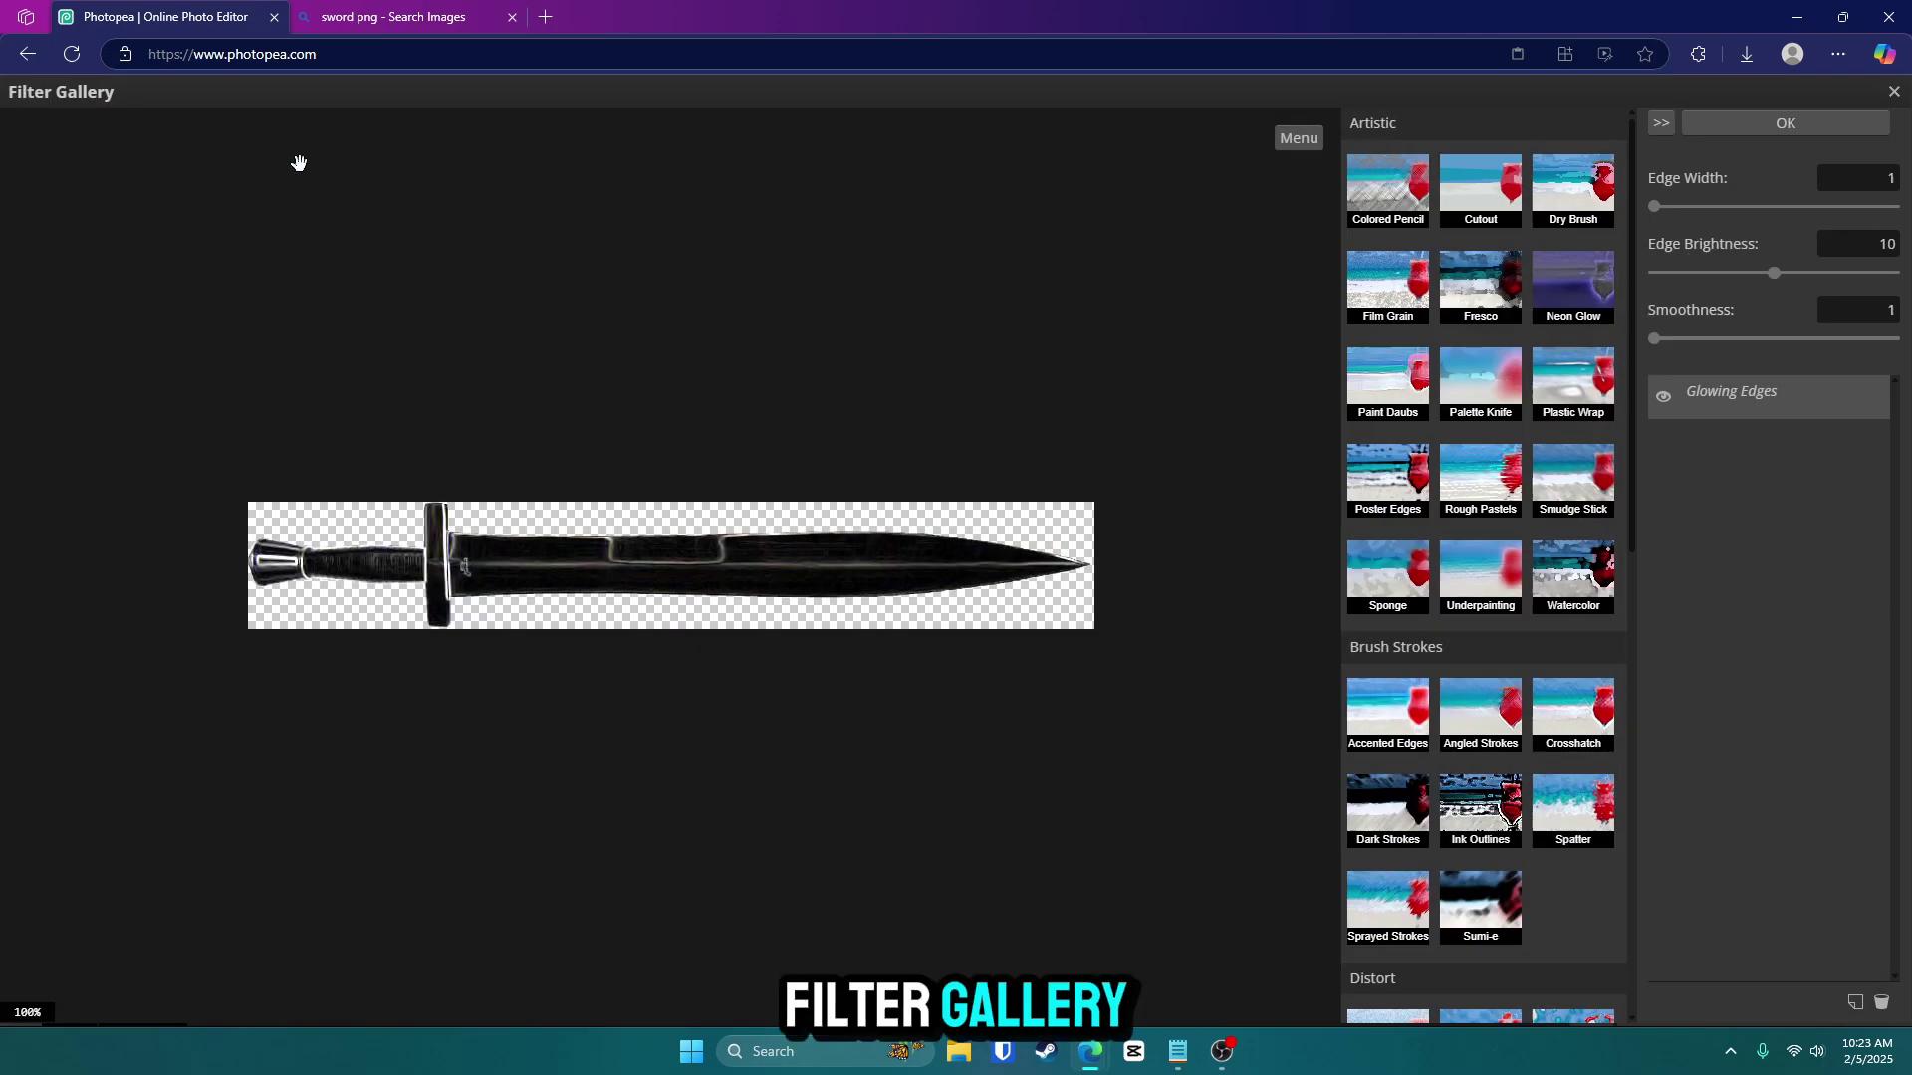
pyautogui.click(1573, 389)
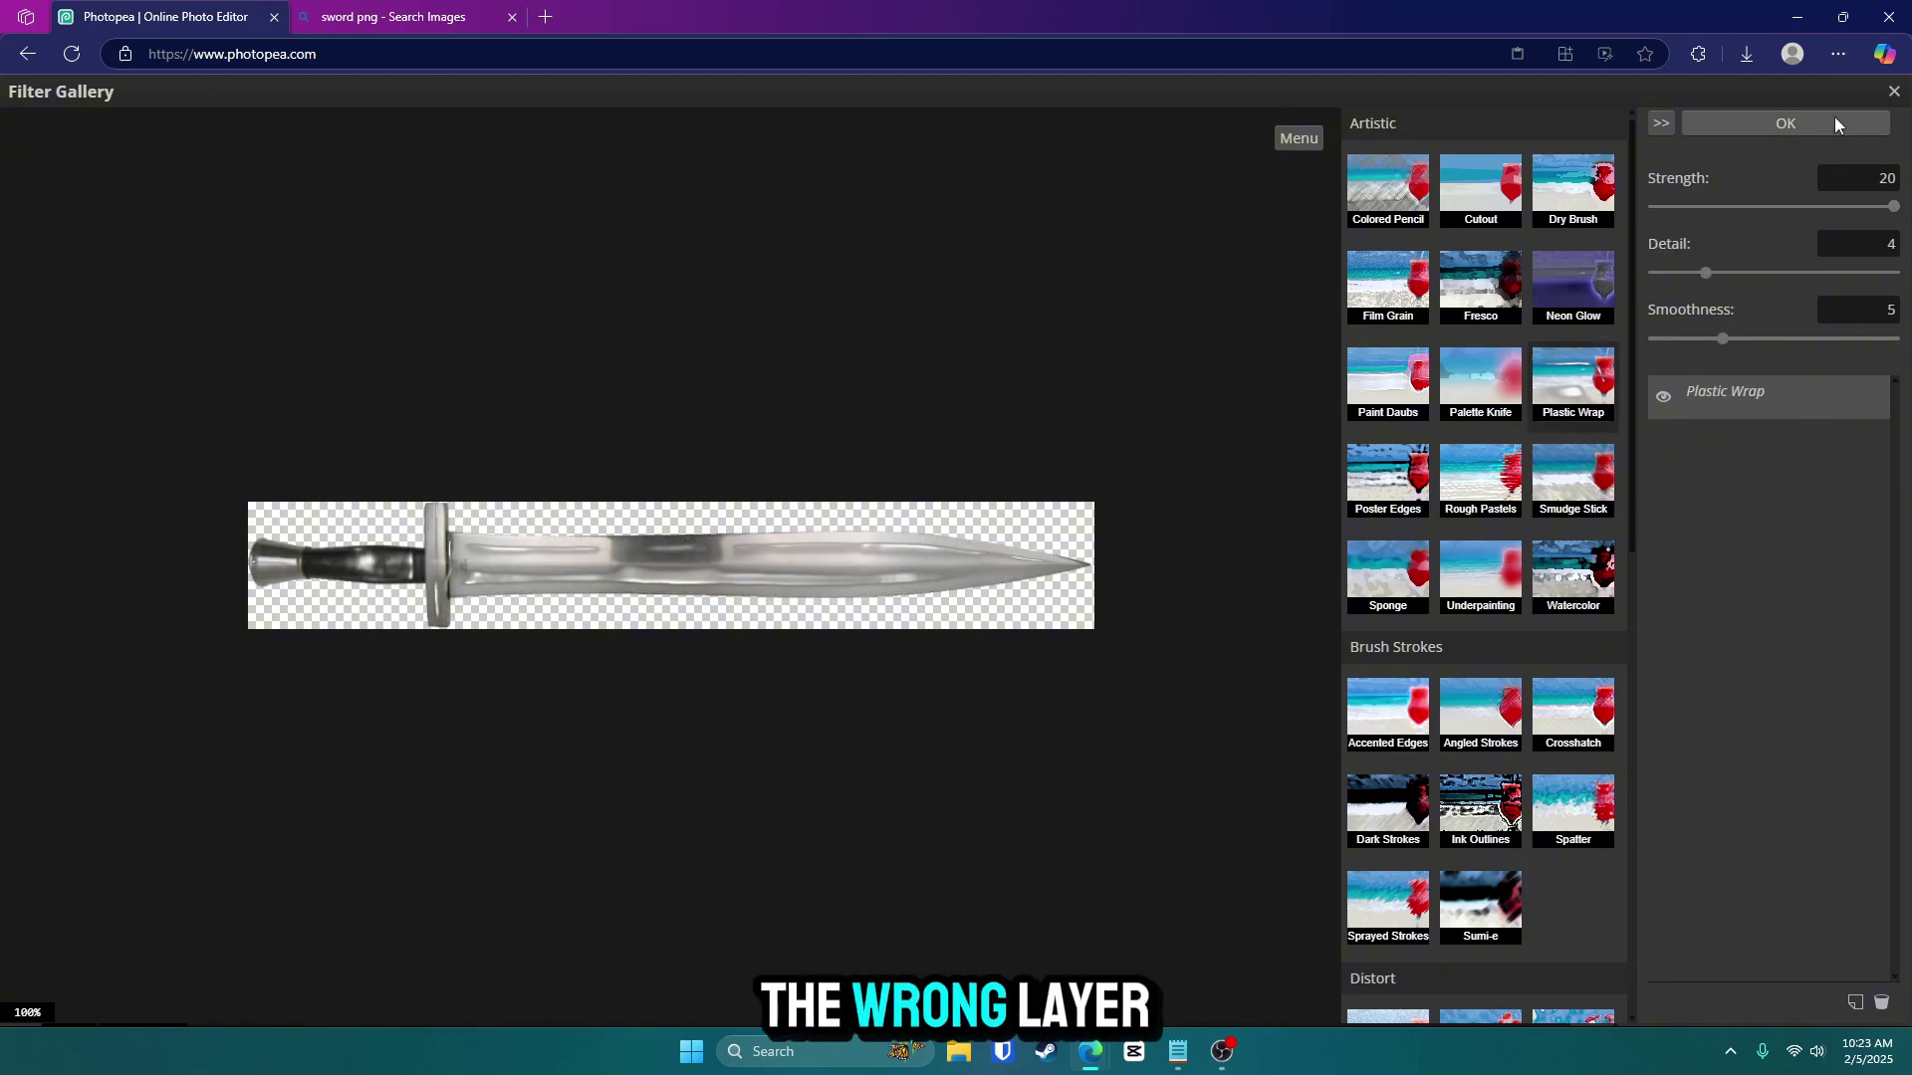
pyautogui.click(1887, 91)
# Apply a Plastic Wrap Filter Gallery effect to the MEDIEVAL layer (strength 20, detail 4, smoothness 5).
pyautogui.click(1805, 485)
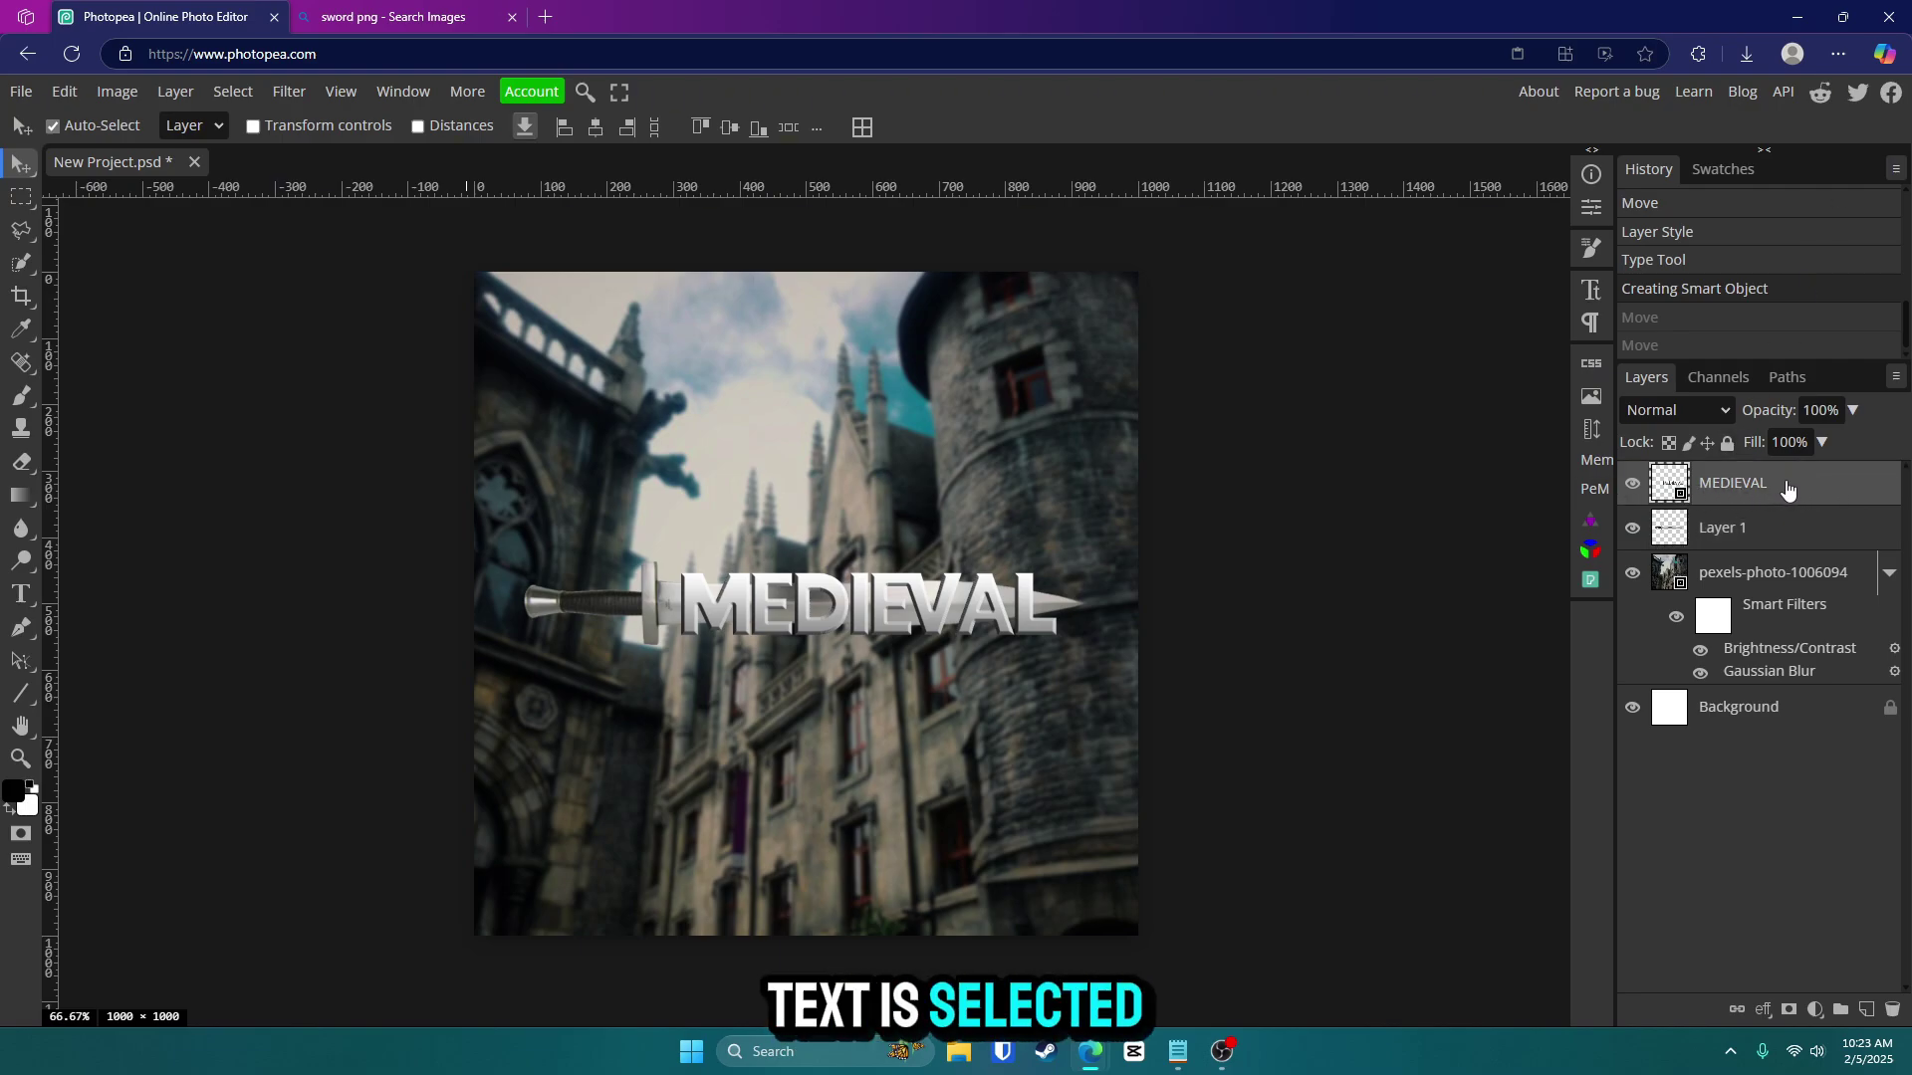
pyautogui.click(290, 92)
pyautogui.click(325, 159)
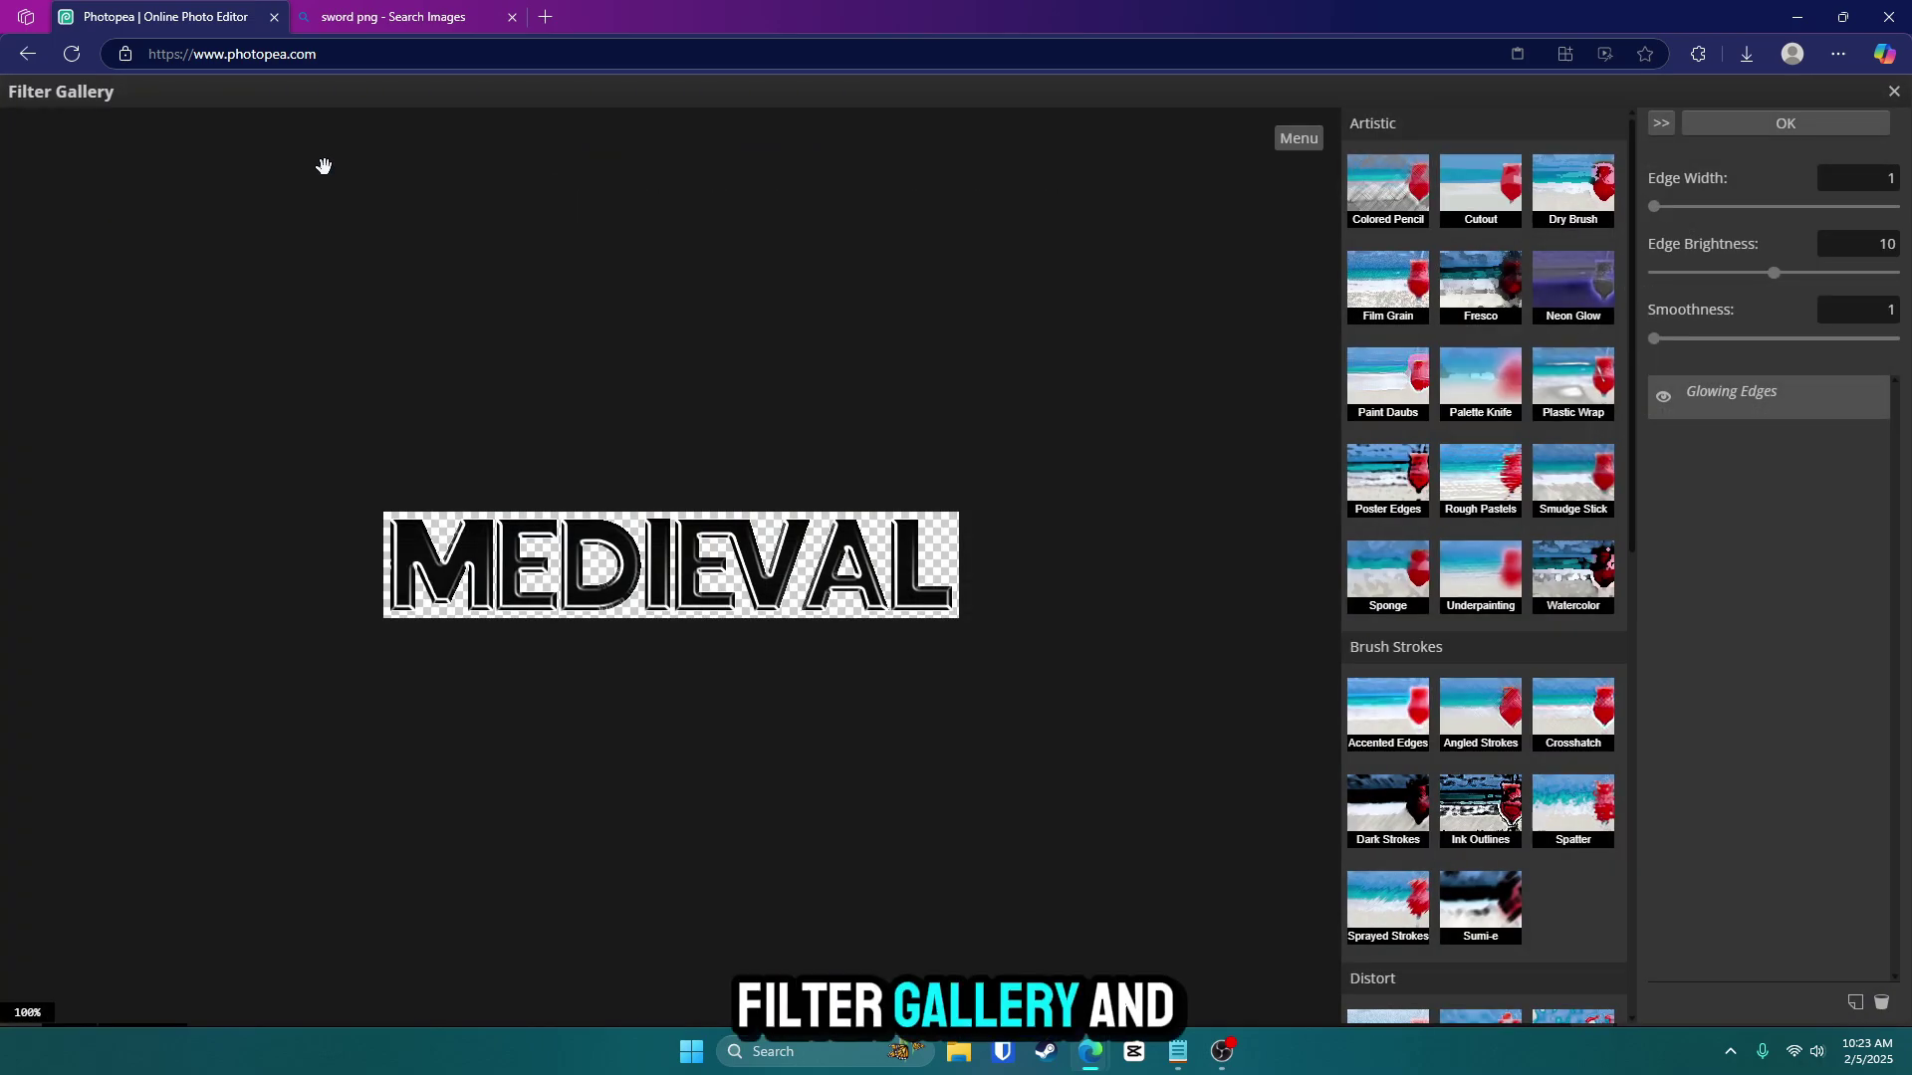
pyautogui.click(1574, 396)
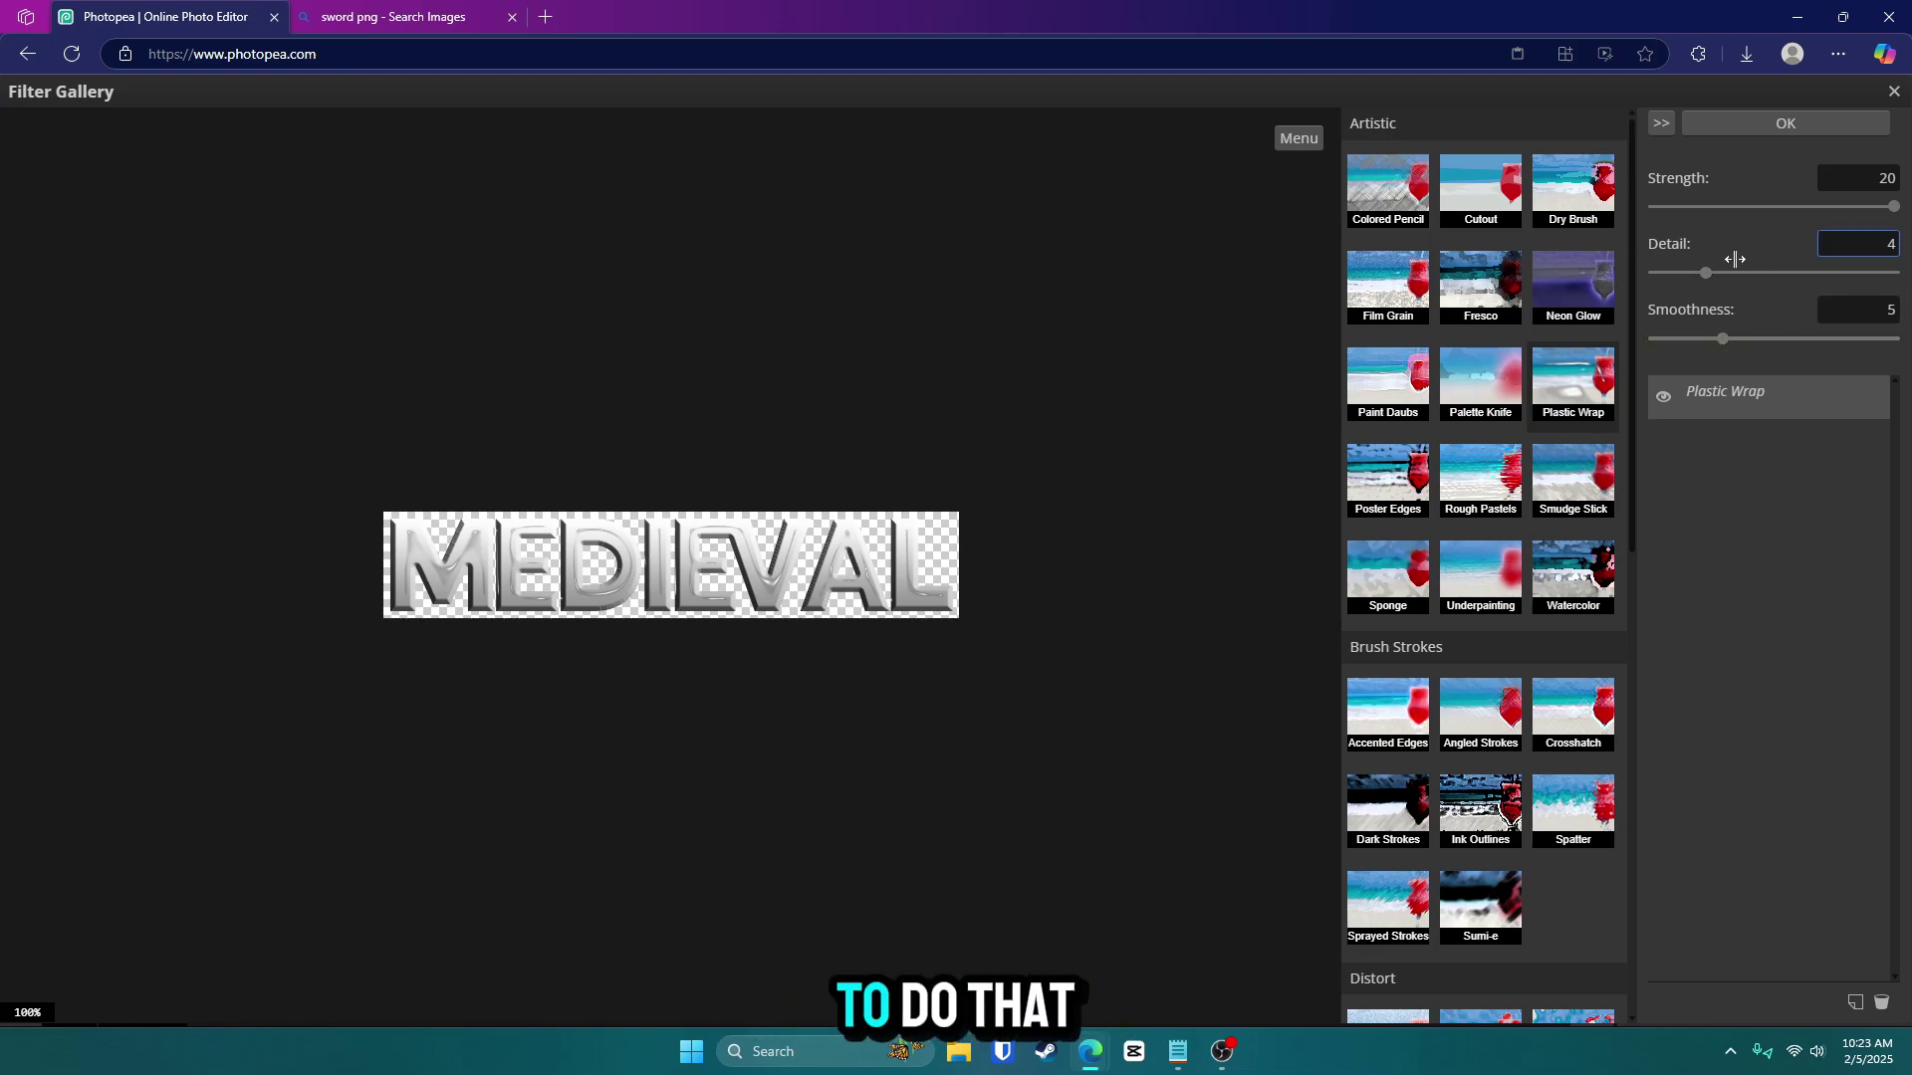
pyautogui.click(1770, 129)
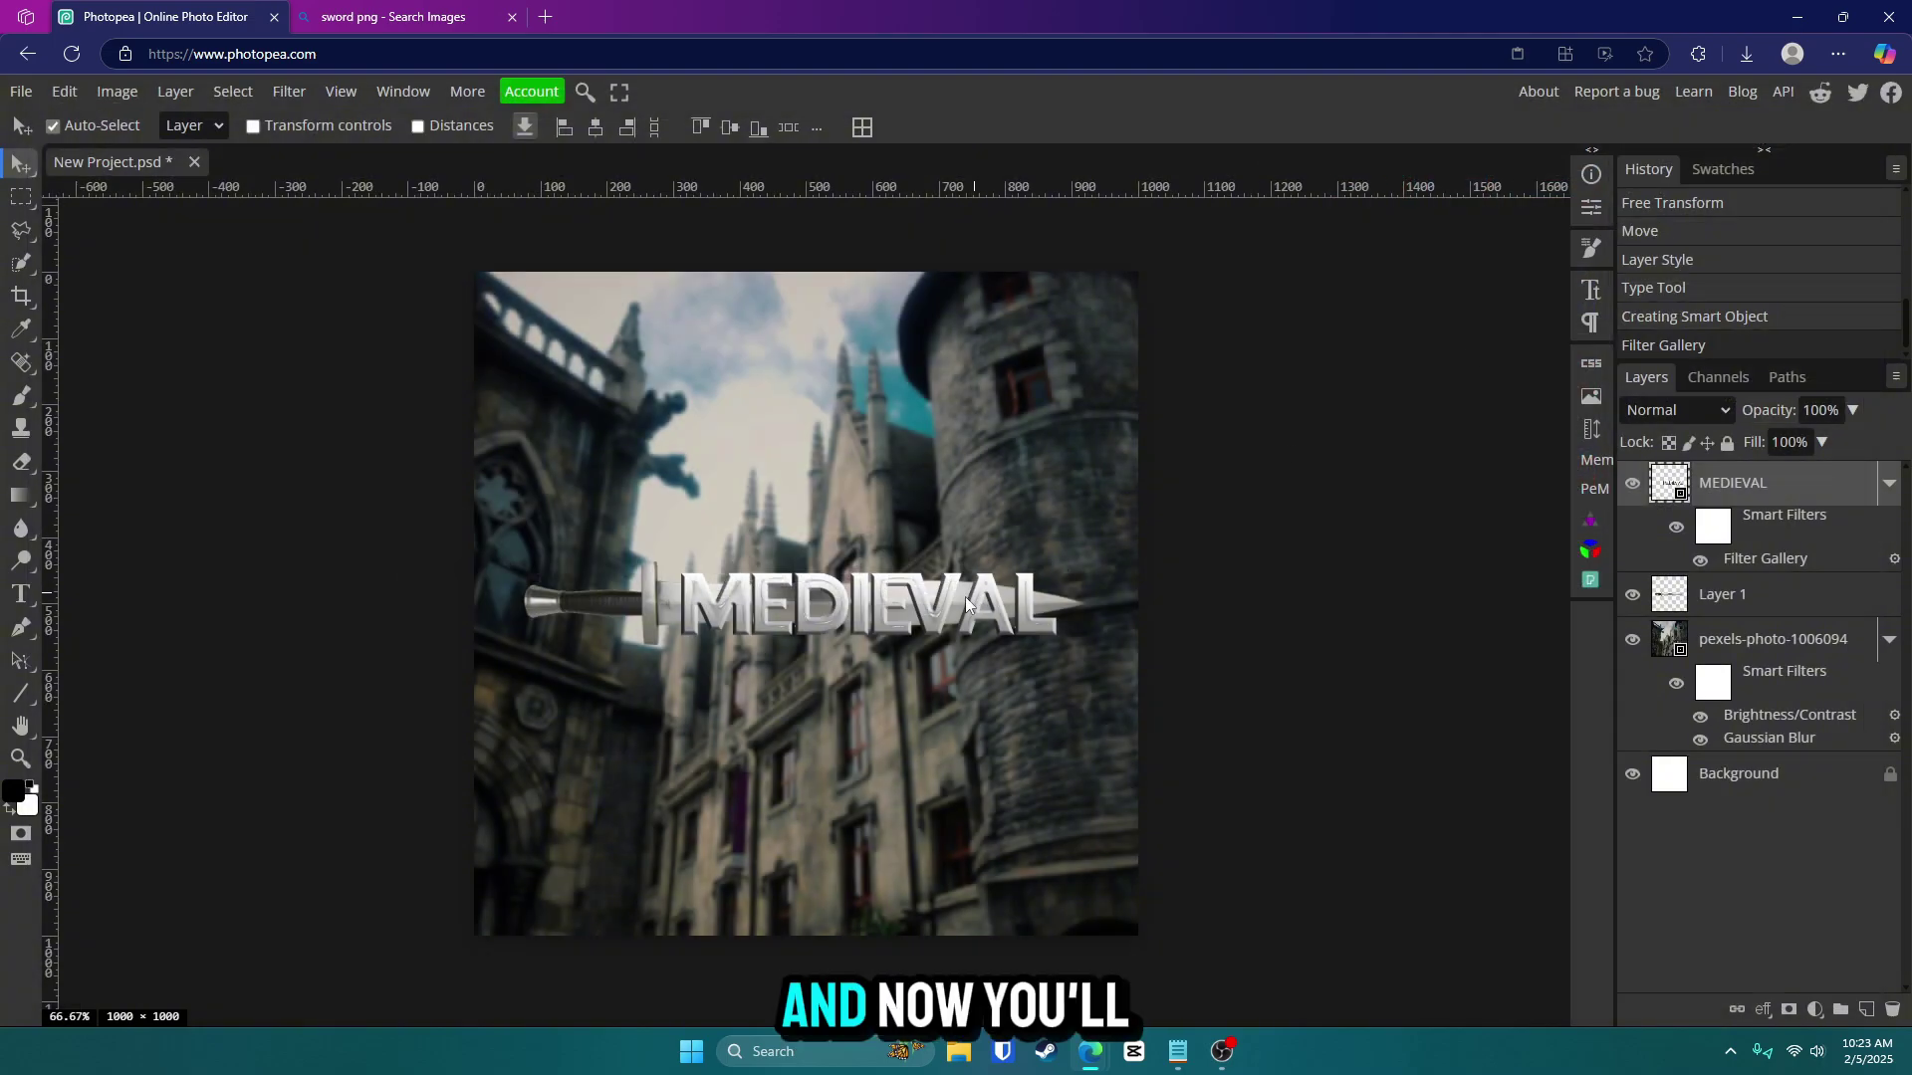
# Start a new text layer and search the font list for 'medi'.
pyautogui.click(20, 759)
pyautogui.moveTo(891, 591); pyautogui.dragTo(967, 576)
pyautogui.moveTo(427, 643); pyautogui.dragTo(209, 446)
pyautogui.click(283, 125)
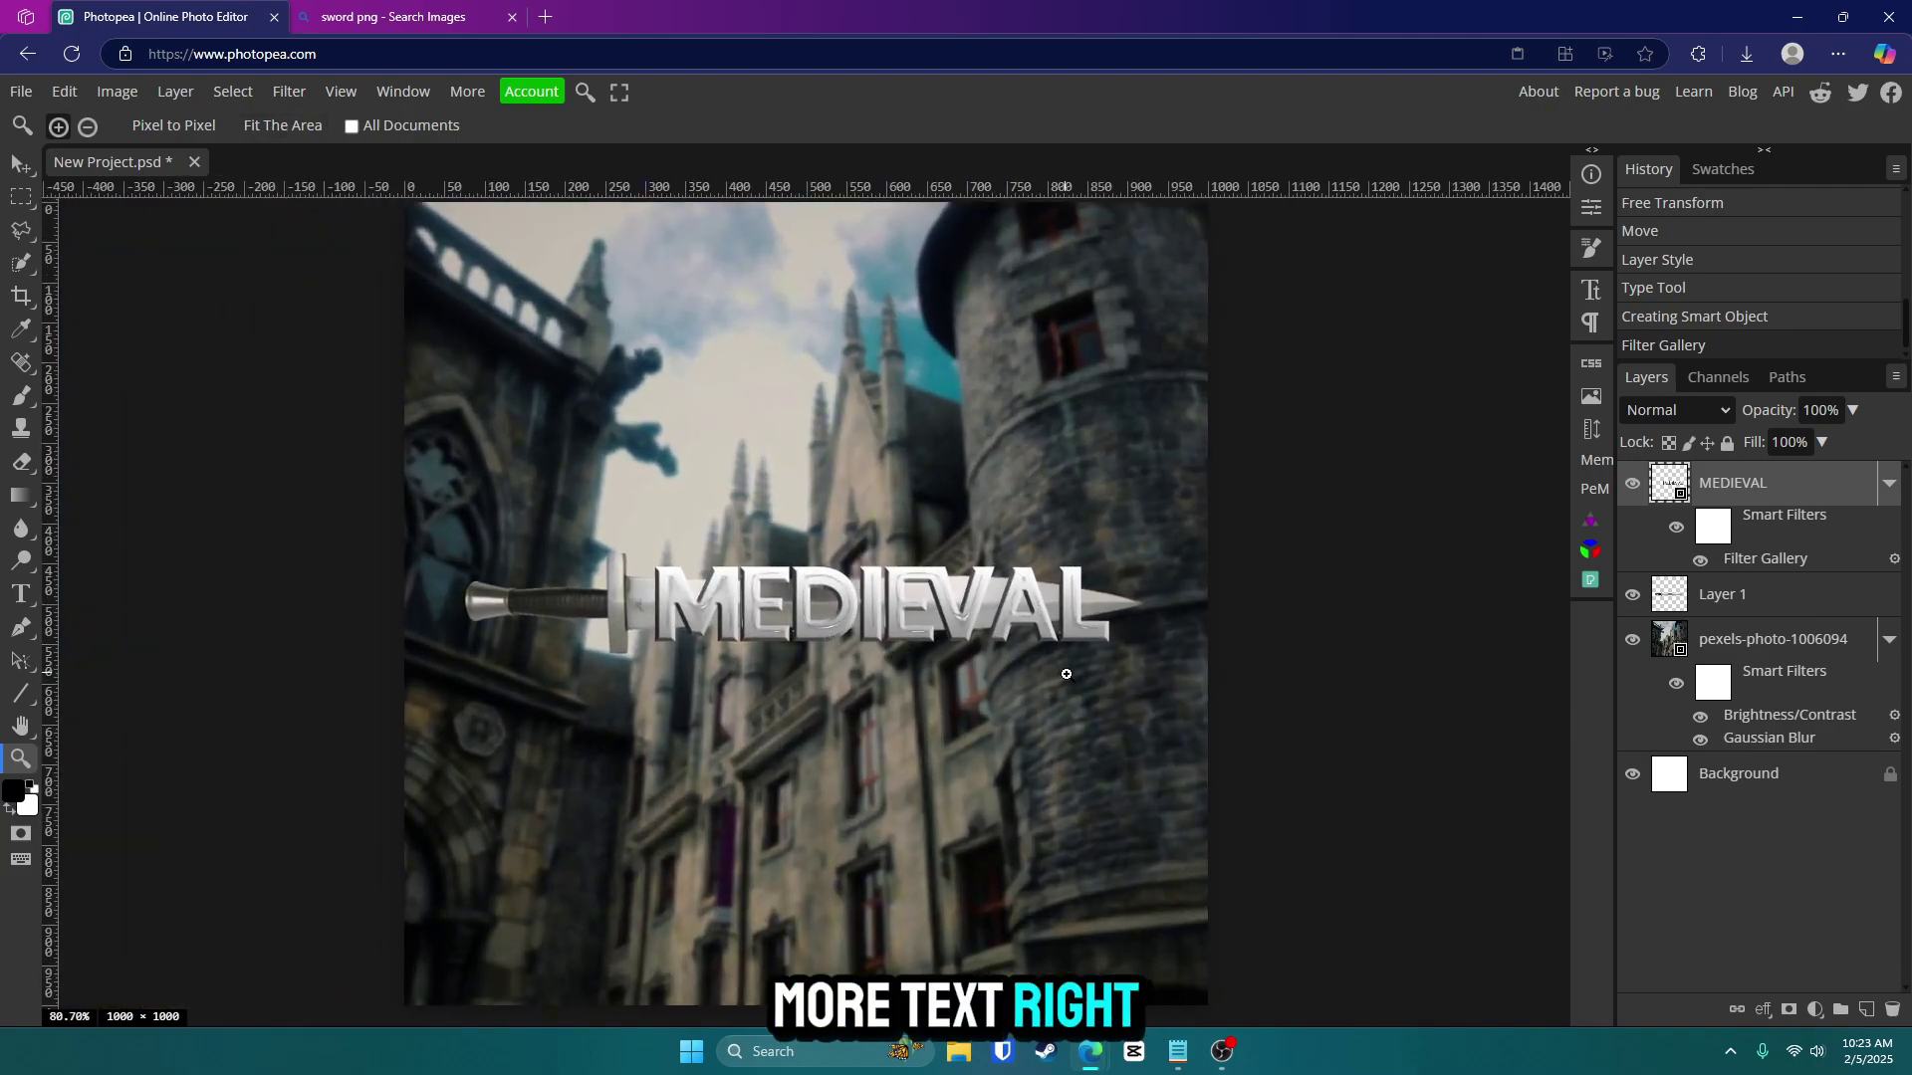
pyautogui.press('t')
pyautogui.click(954, 678)
pyautogui.click(110, 125)
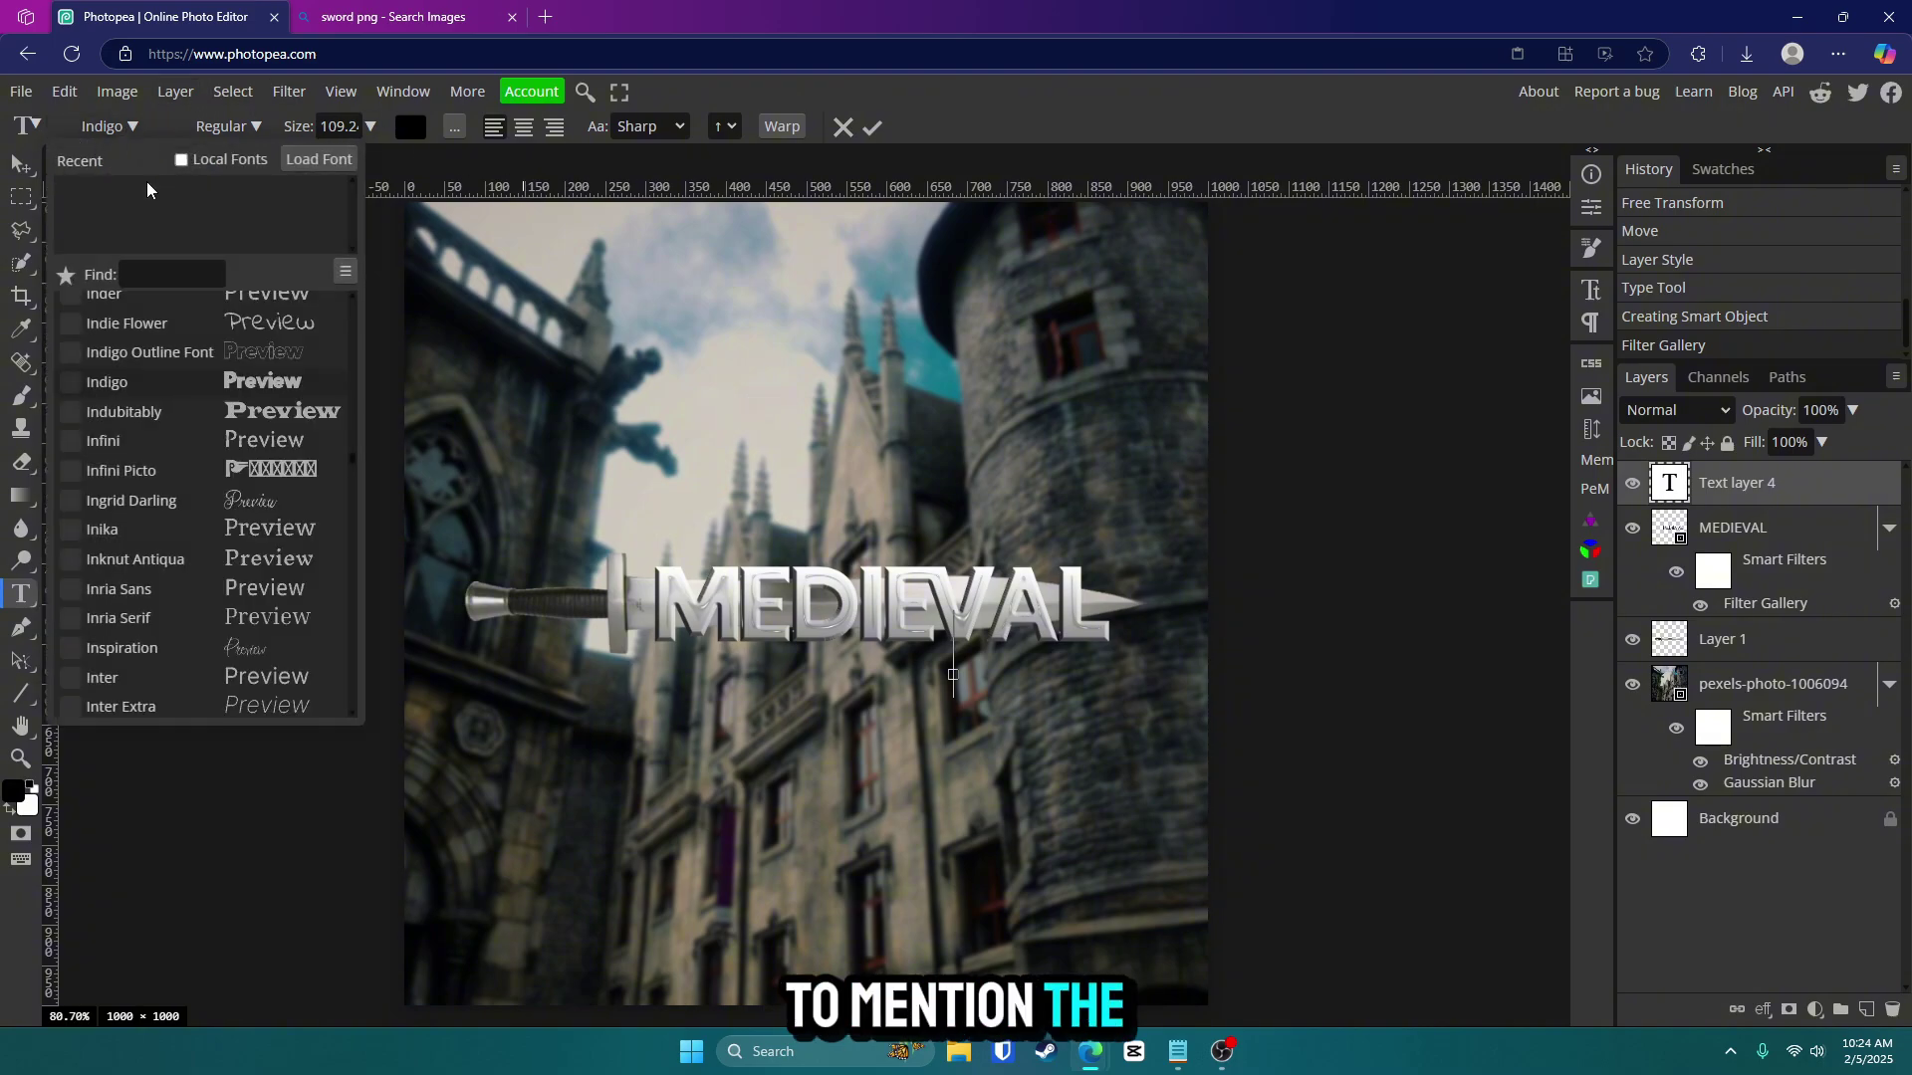
pyautogui.click(99, 128)
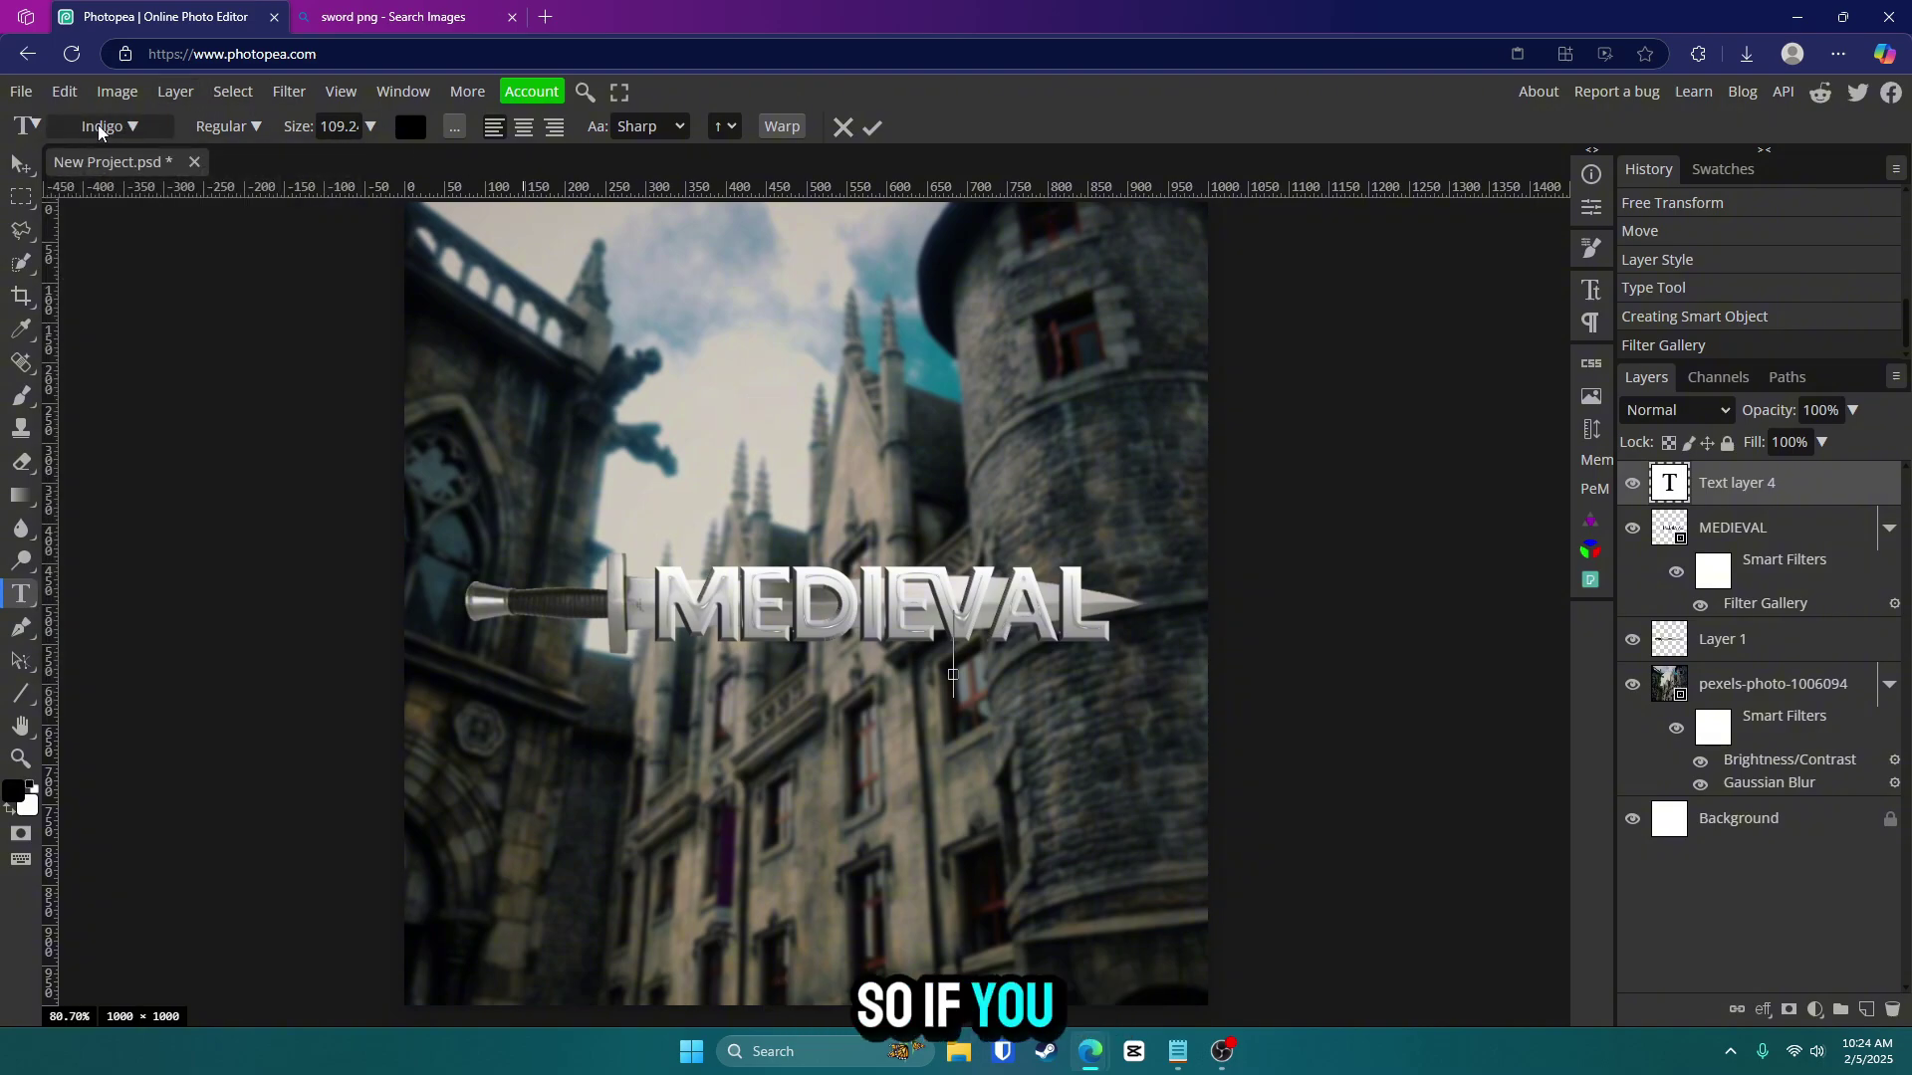
pyautogui.click(99, 127)
pyautogui.click(142, 274)
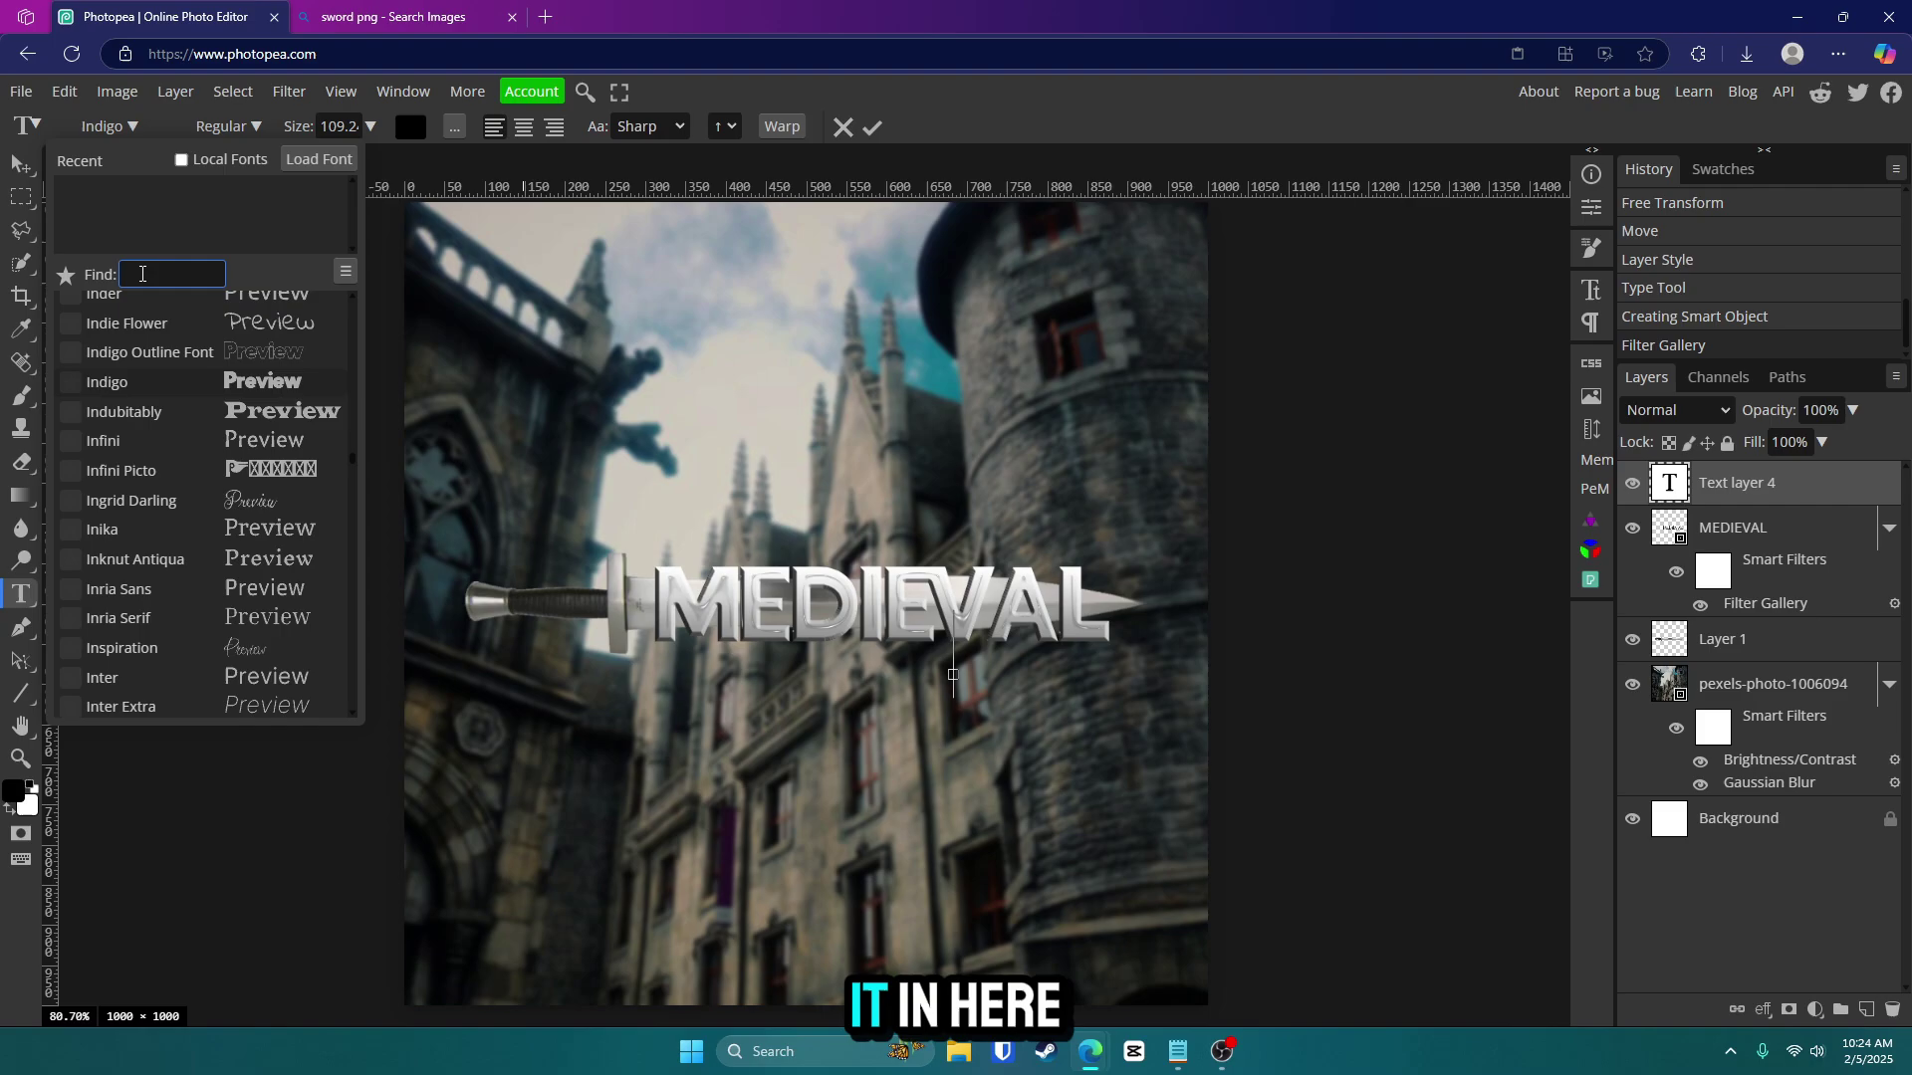
pyautogui.write('medi')
# Type TYCOON in black and shrink it to about 50% beneath MEDIEVAL's right end.
pyautogui.click(799, 685)
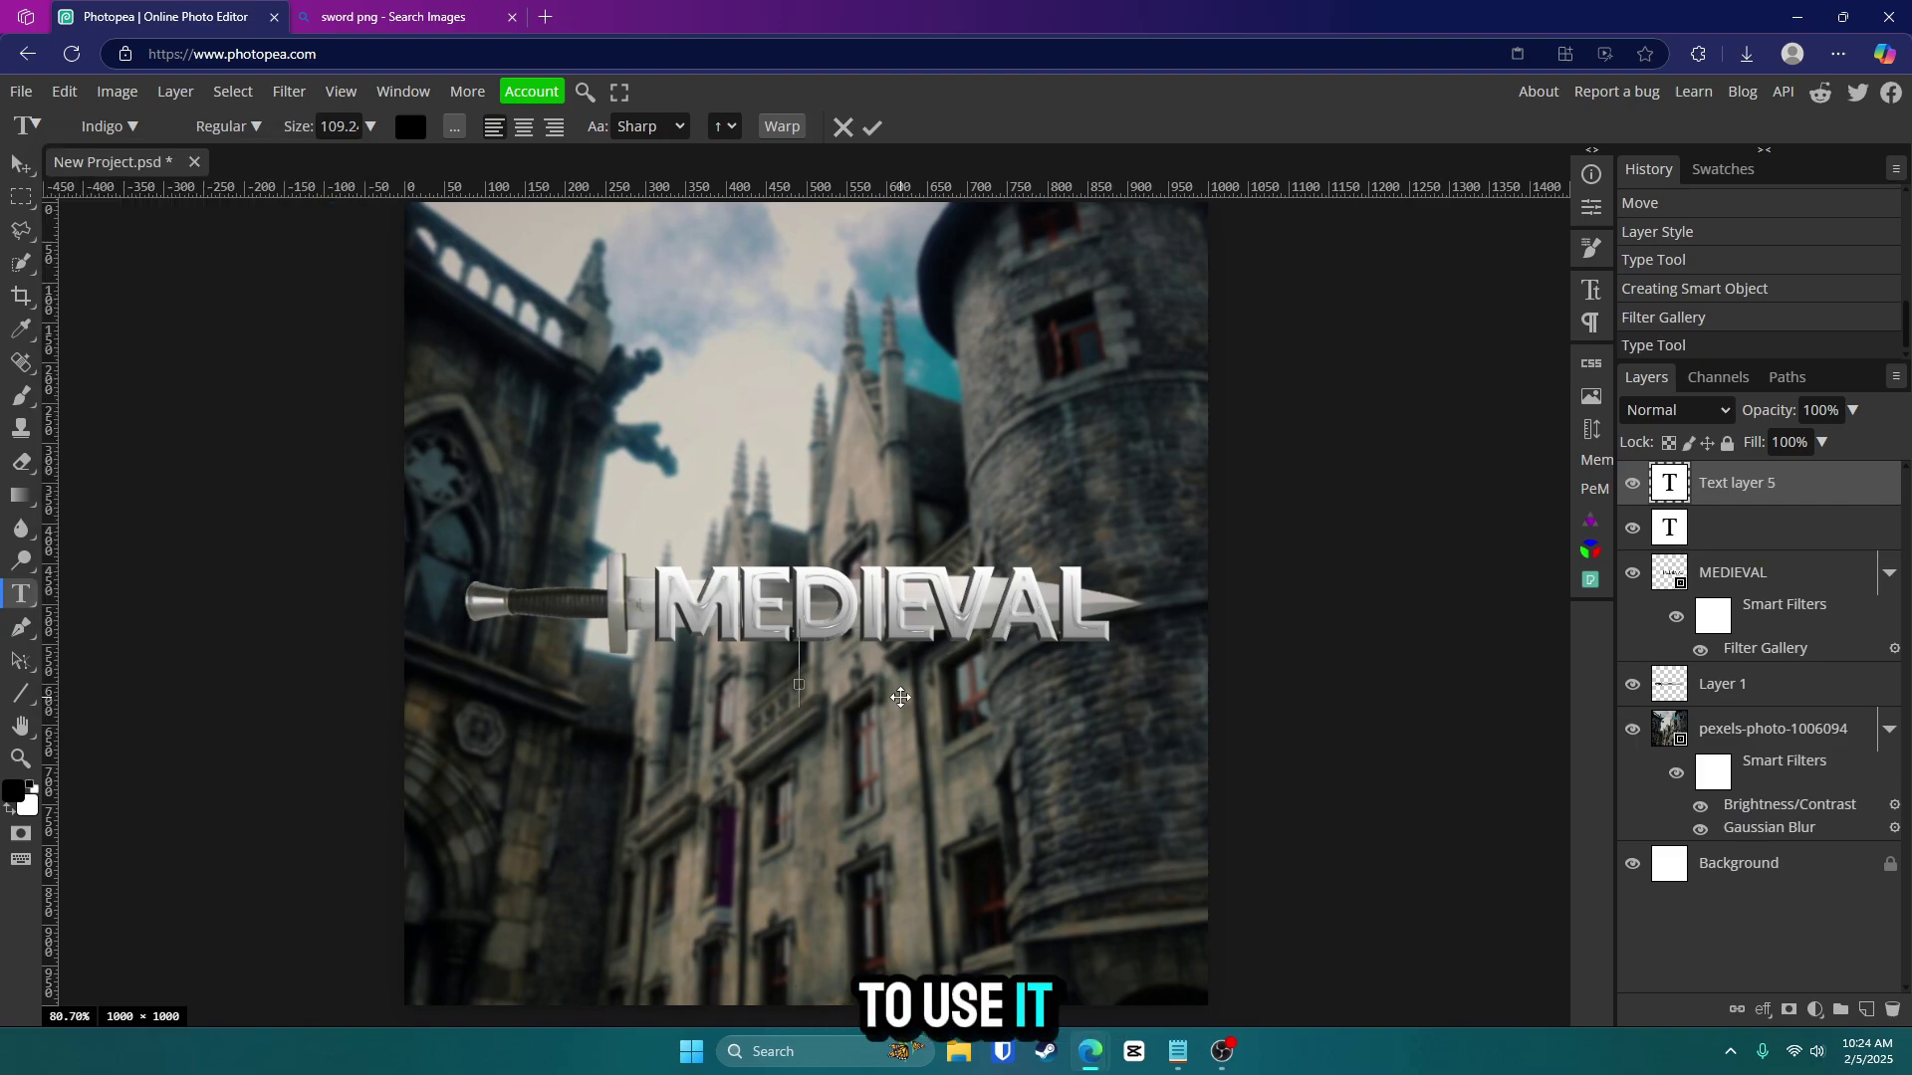
pyautogui.write('TYCOON')
pyautogui.click(873, 126)
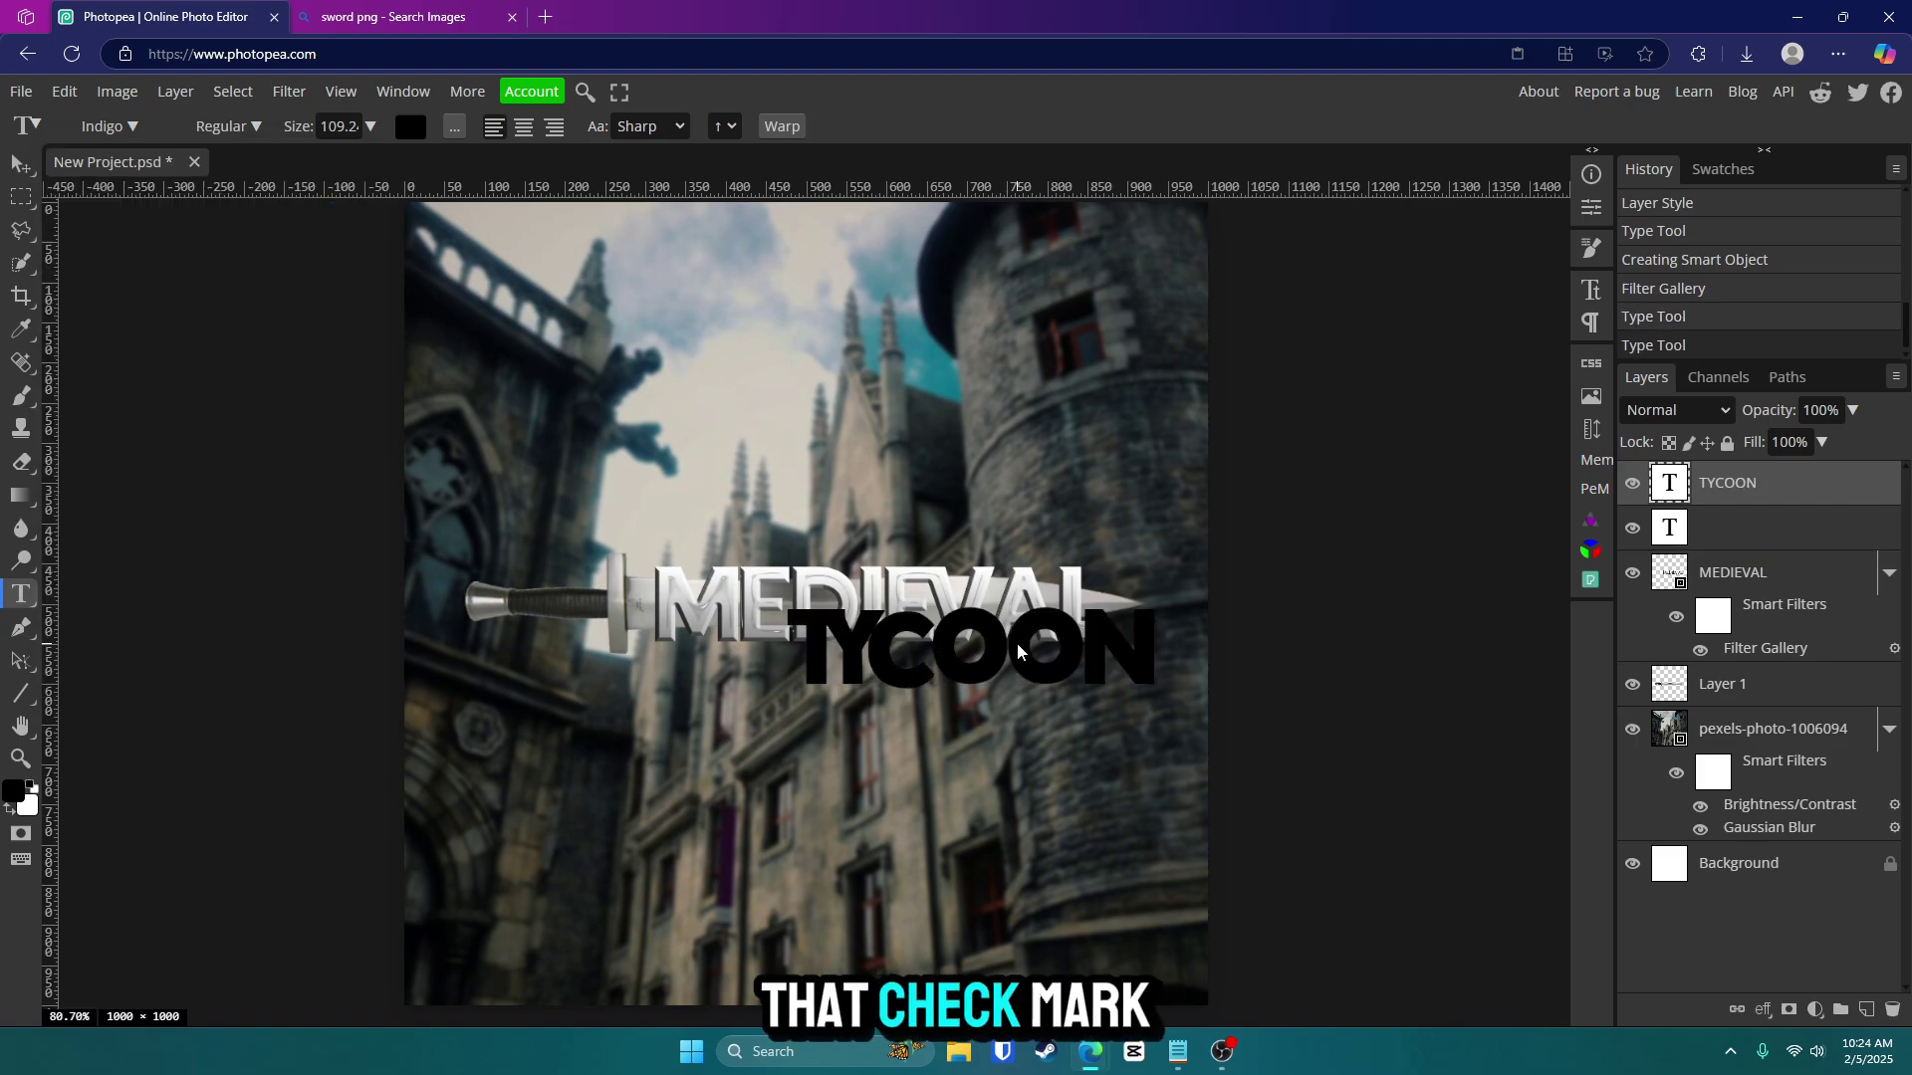
pyautogui.hotkey('ctrl', 'alt', 't')
pyautogui.moveTo(1153, 609); pyautogui.dragTo(1083, 669)
pyautogui.press('Return')
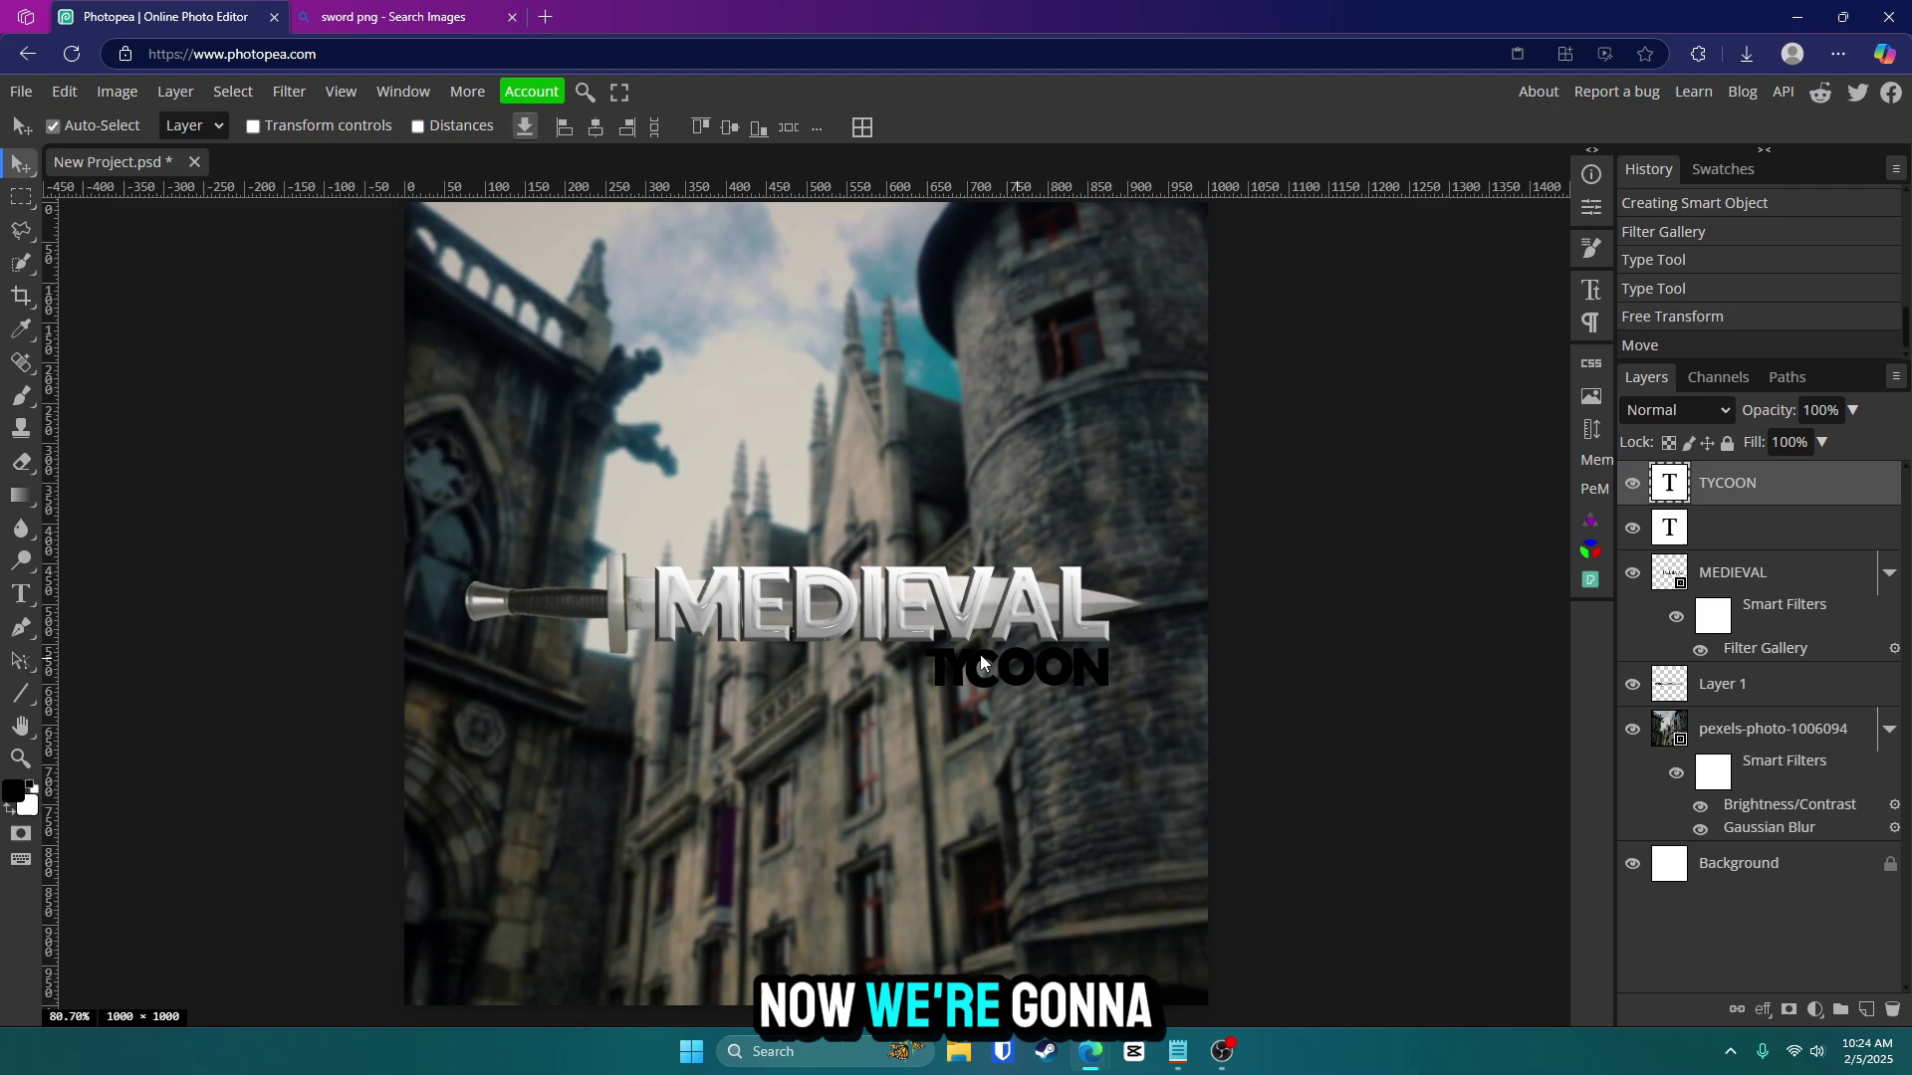
# Apply the saved Default silver bevel-and-gradient style to TYCOON and convert it to a smart object.
pyautogui.doubleClick(1825, 492)
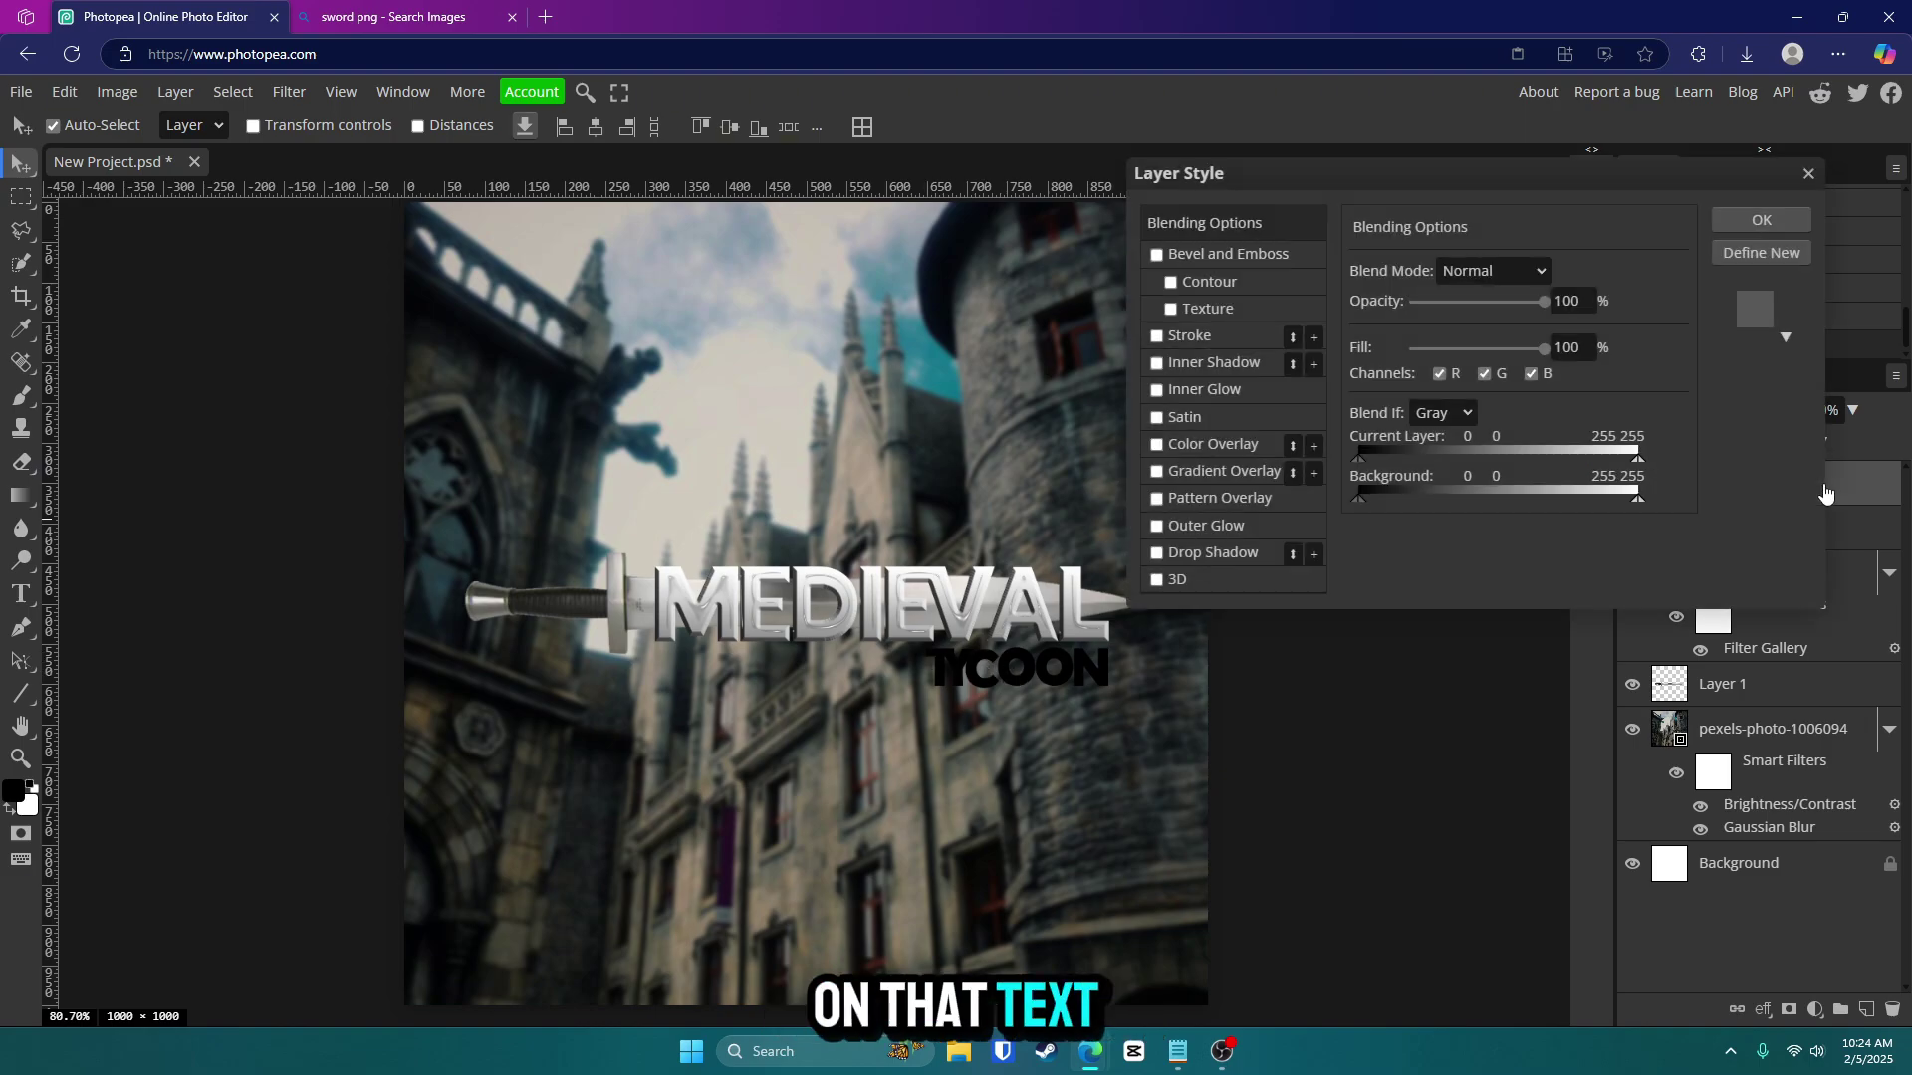
pyautogui.click(1785, 337)
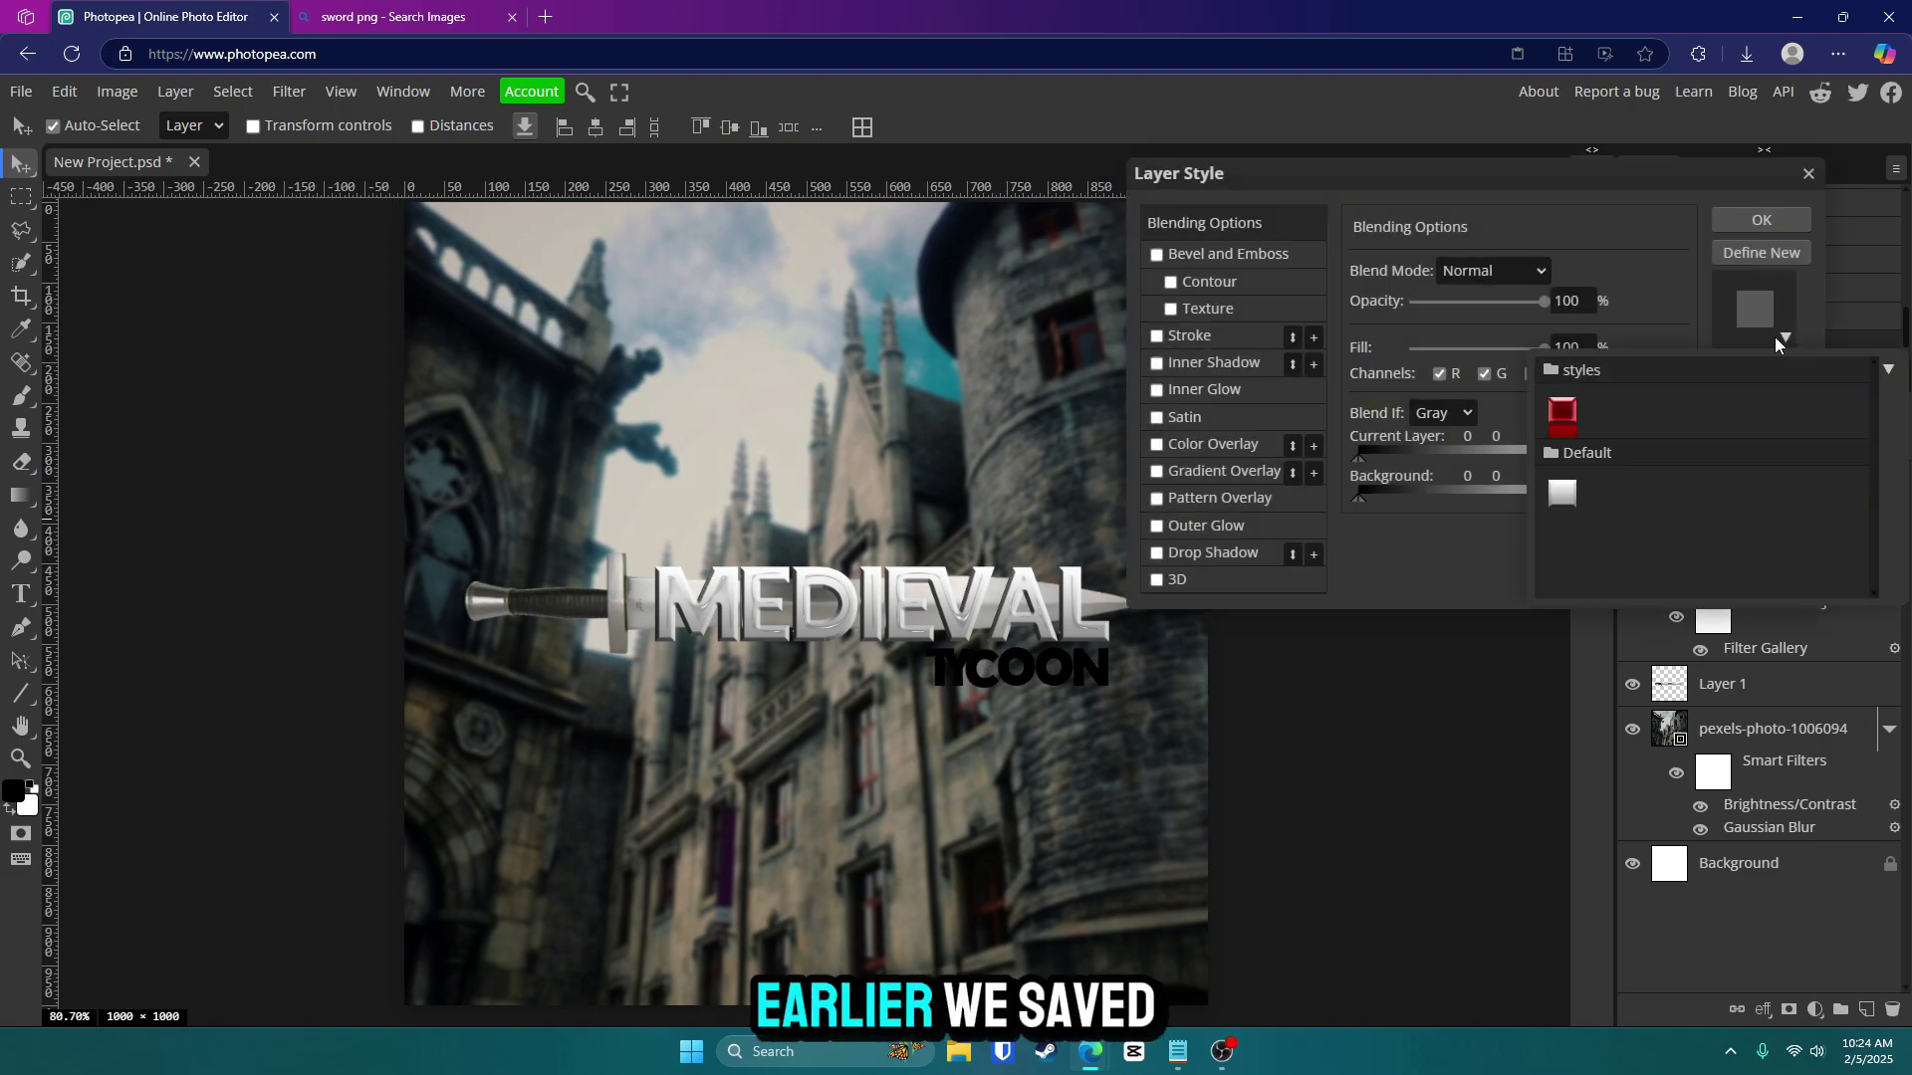
pyautogui.click(1565, 495)
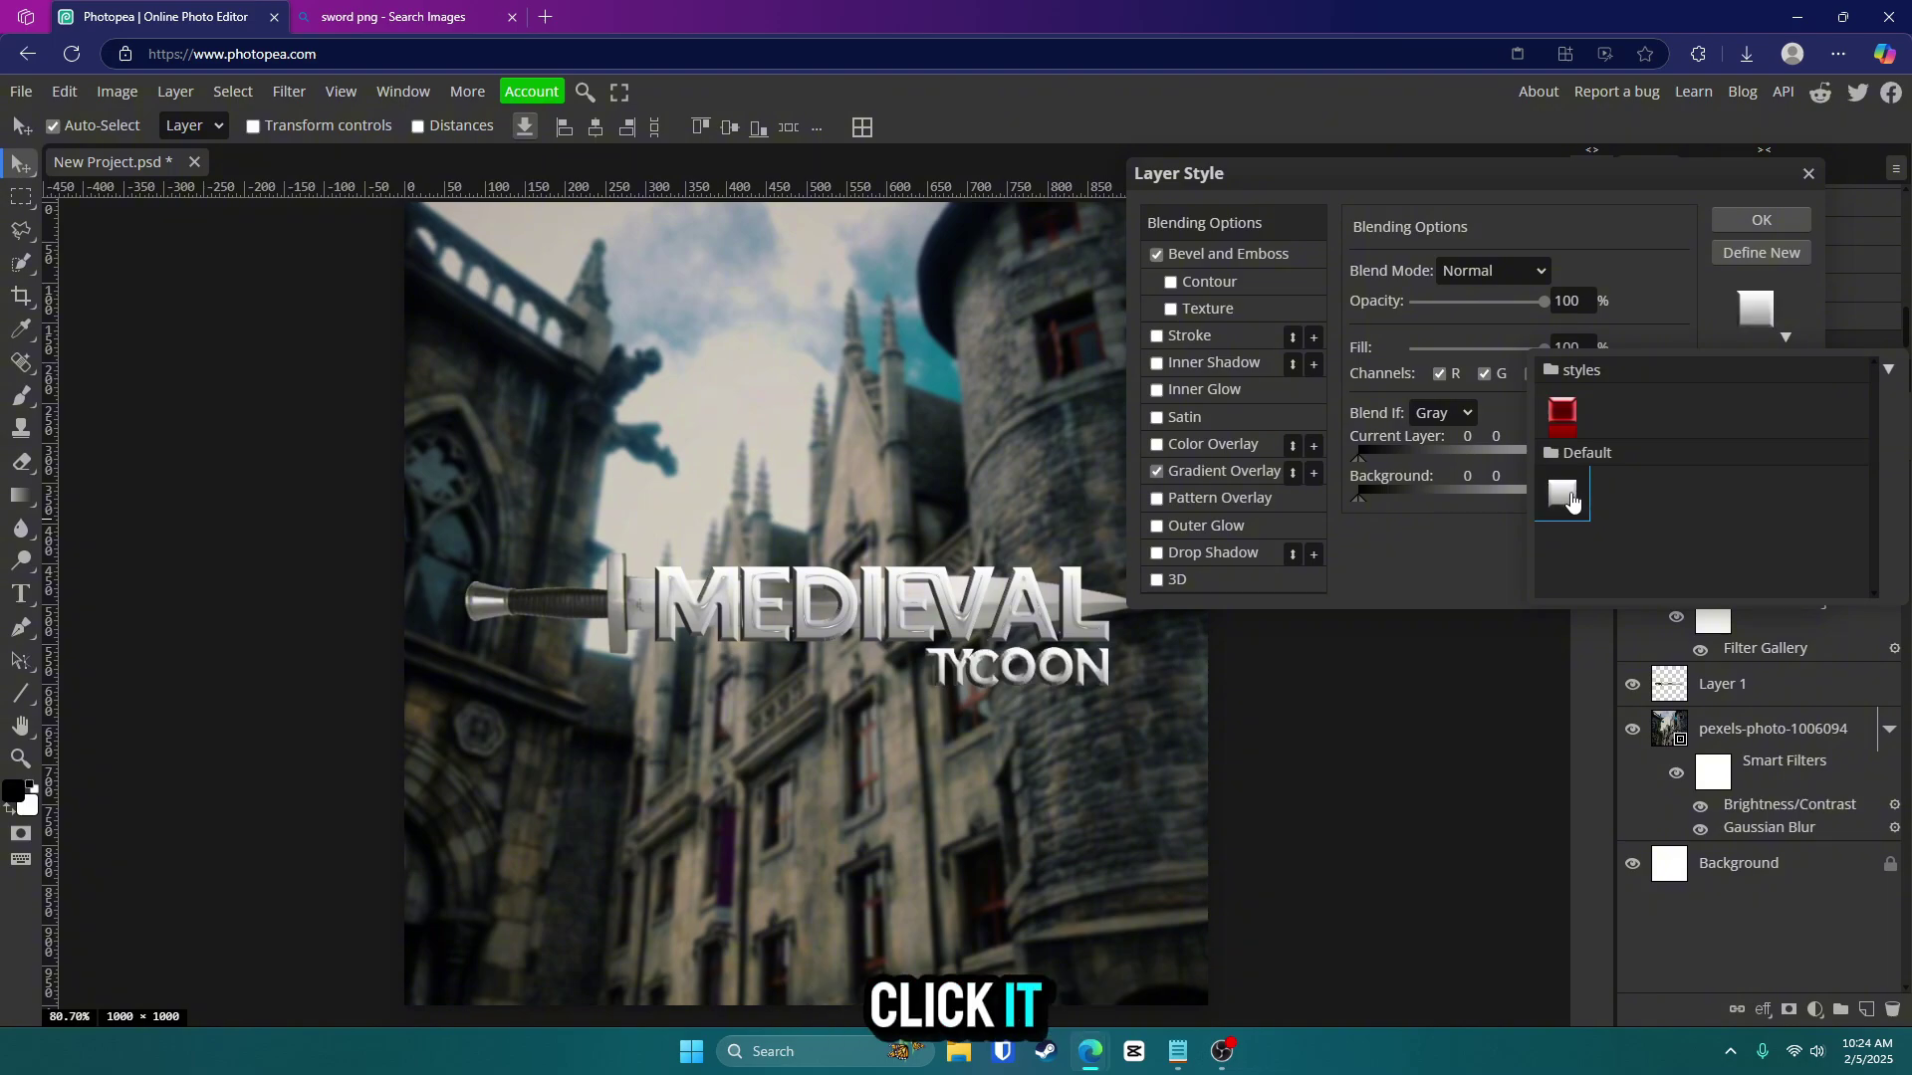
pyautogui.click(1751, 218)
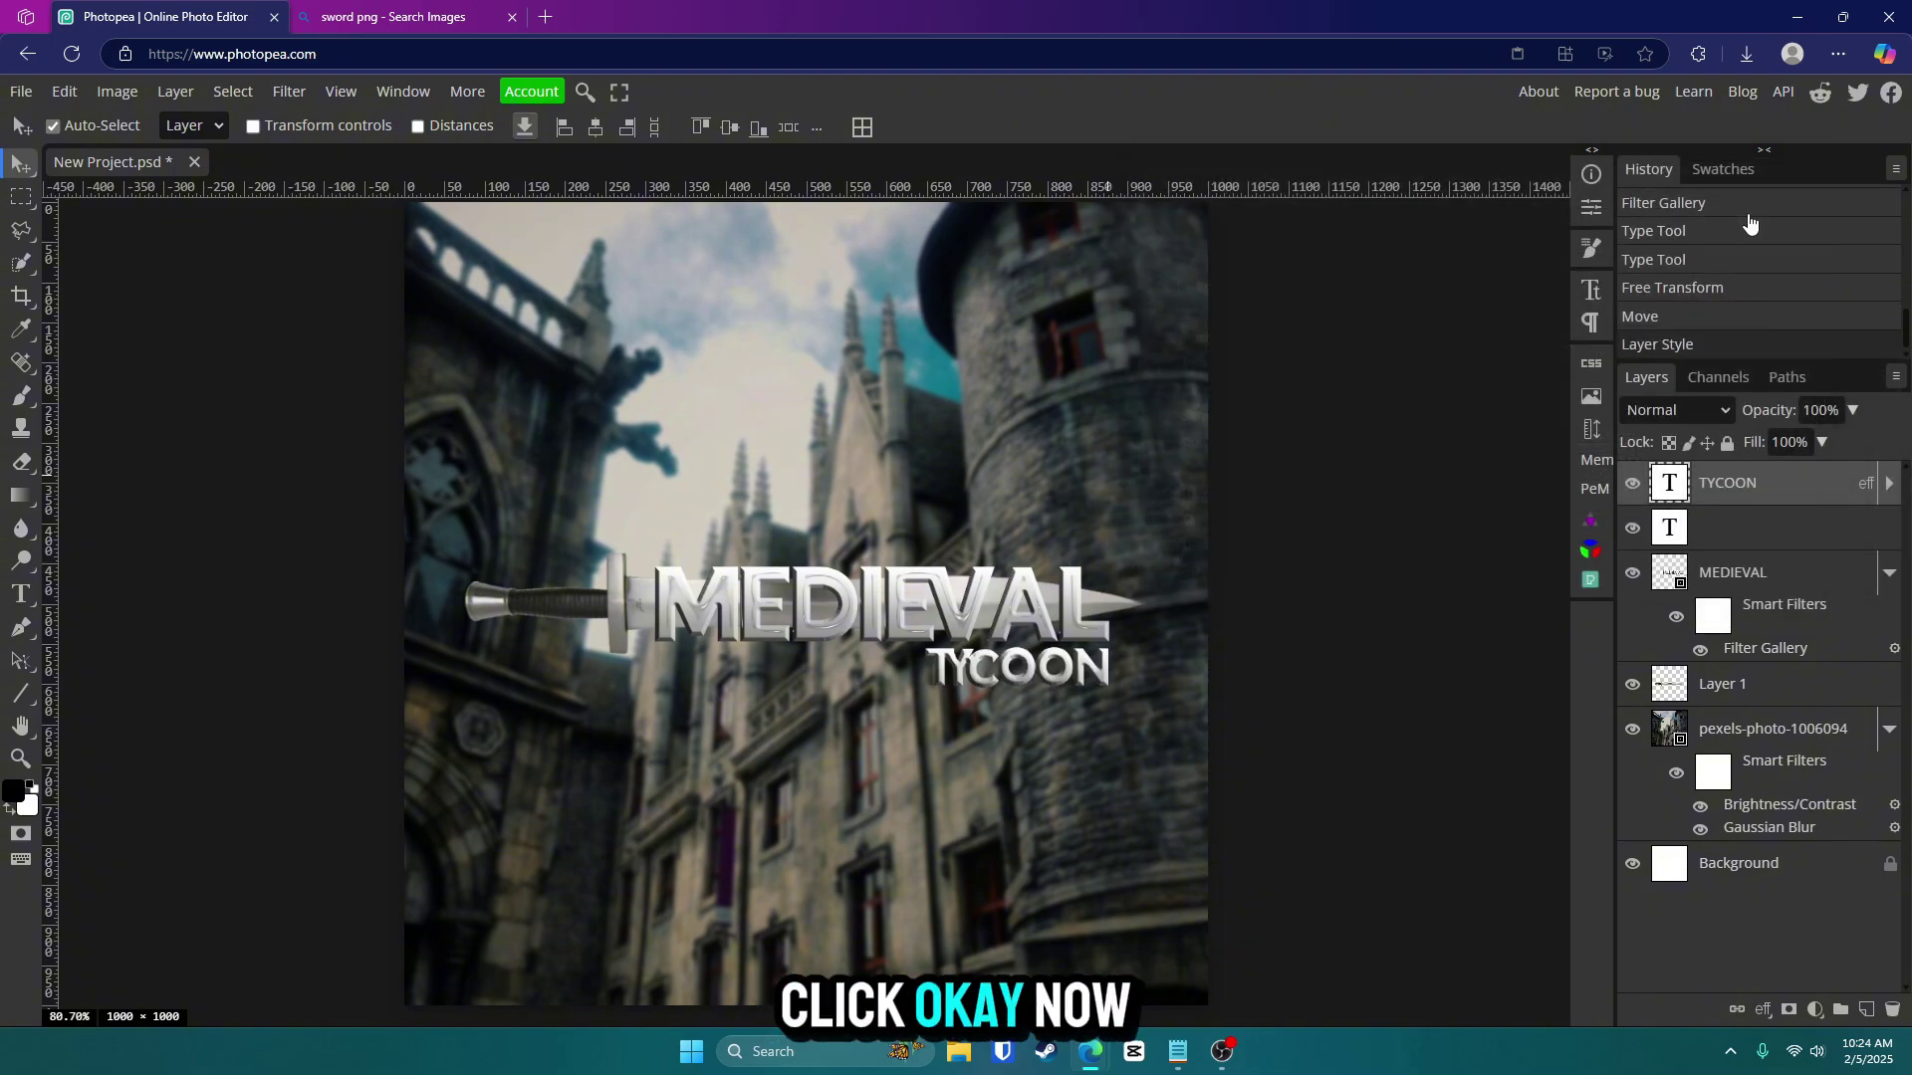
pyautogui.rightClick(1790, 492)
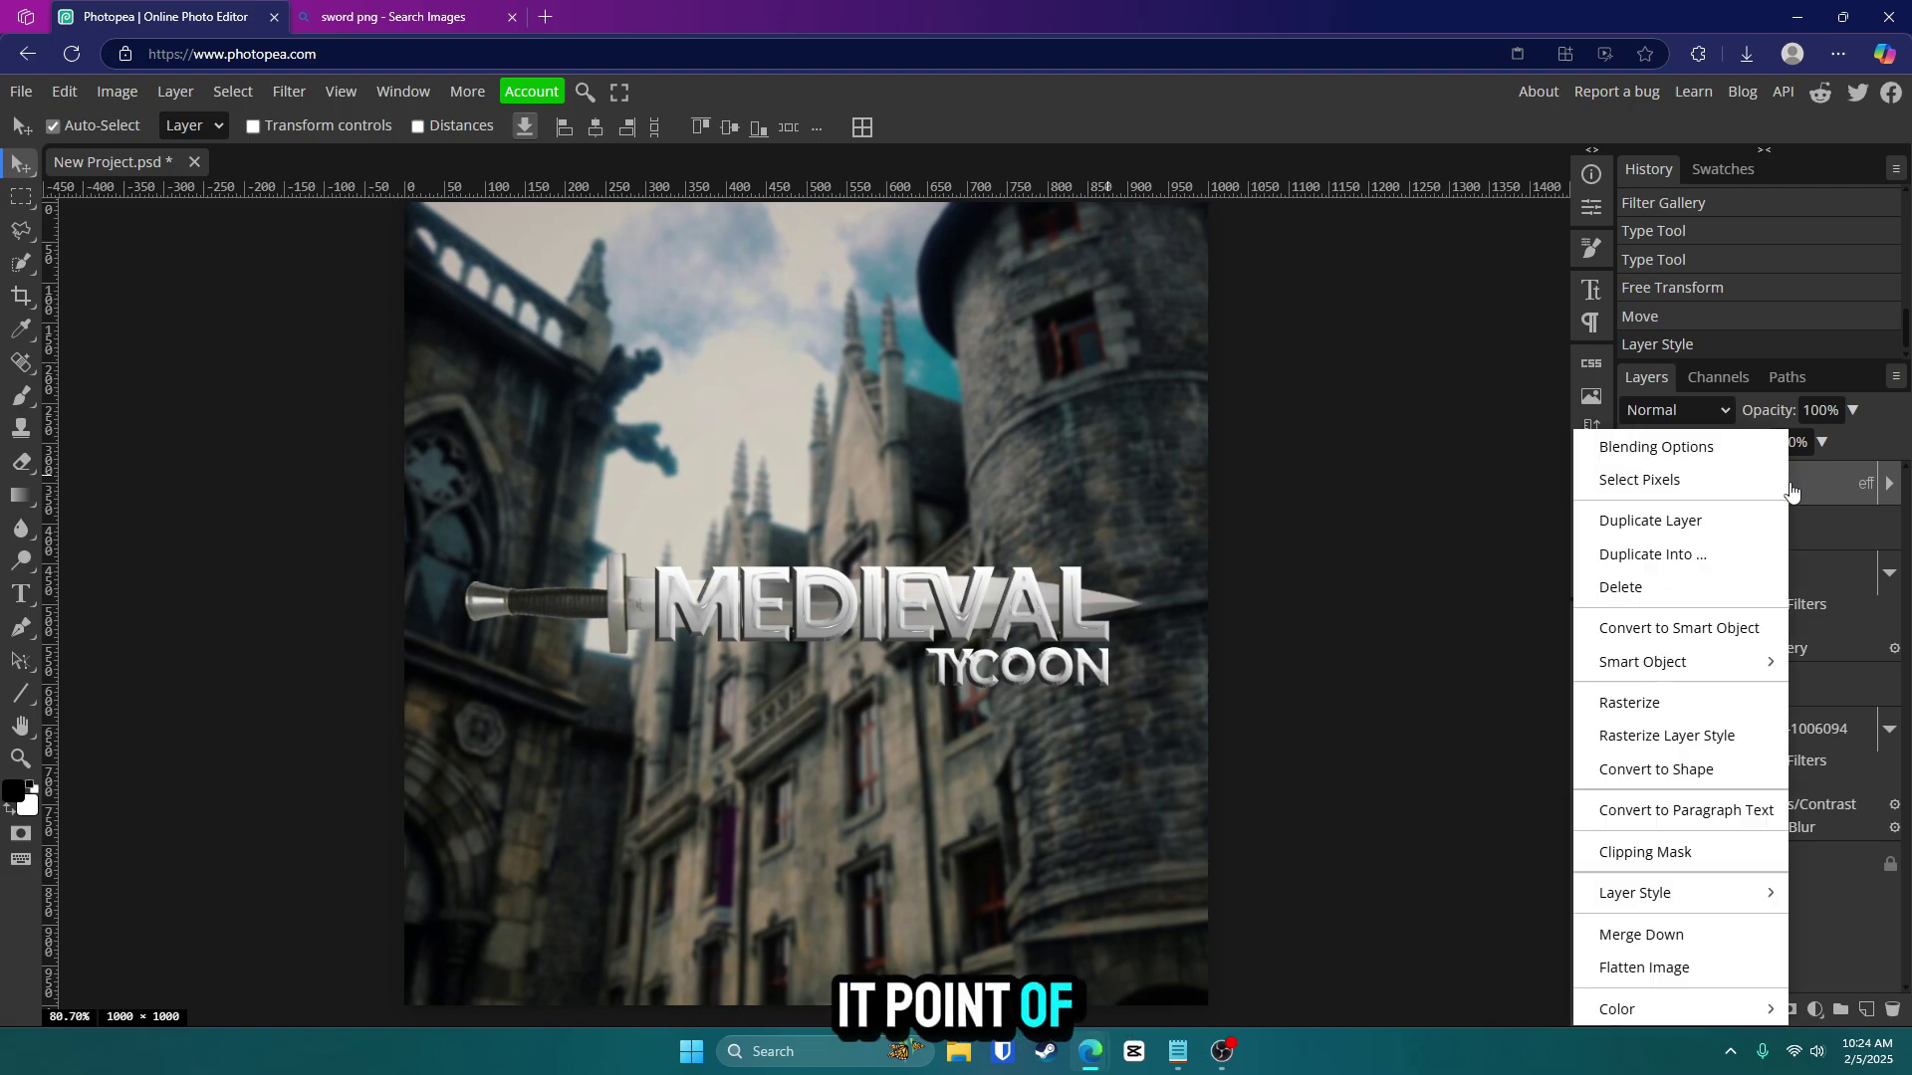
pyautogui.click(1727, 632)
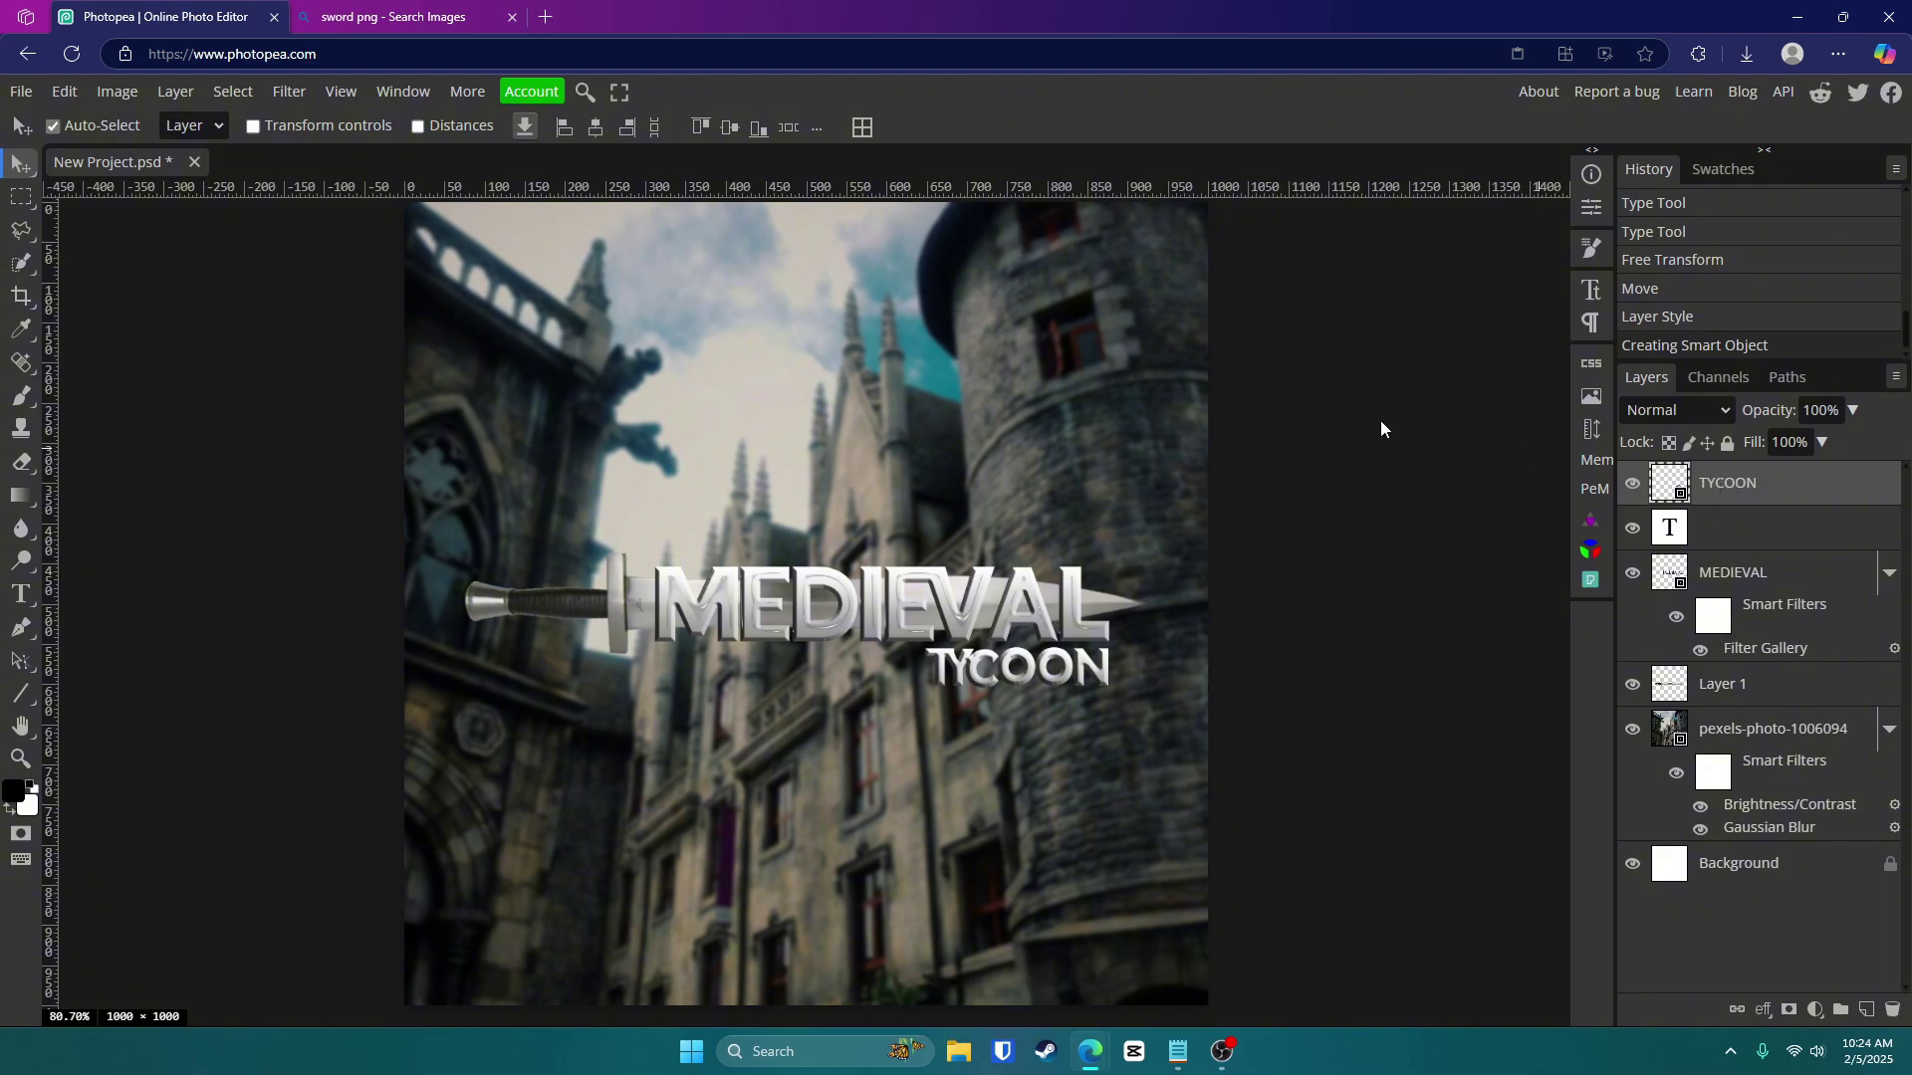
# Reapply the Plastic Wrap Filter Gallery effect to TYCOON with Filter > Last Filter.
pyautogui.click(288, 91)
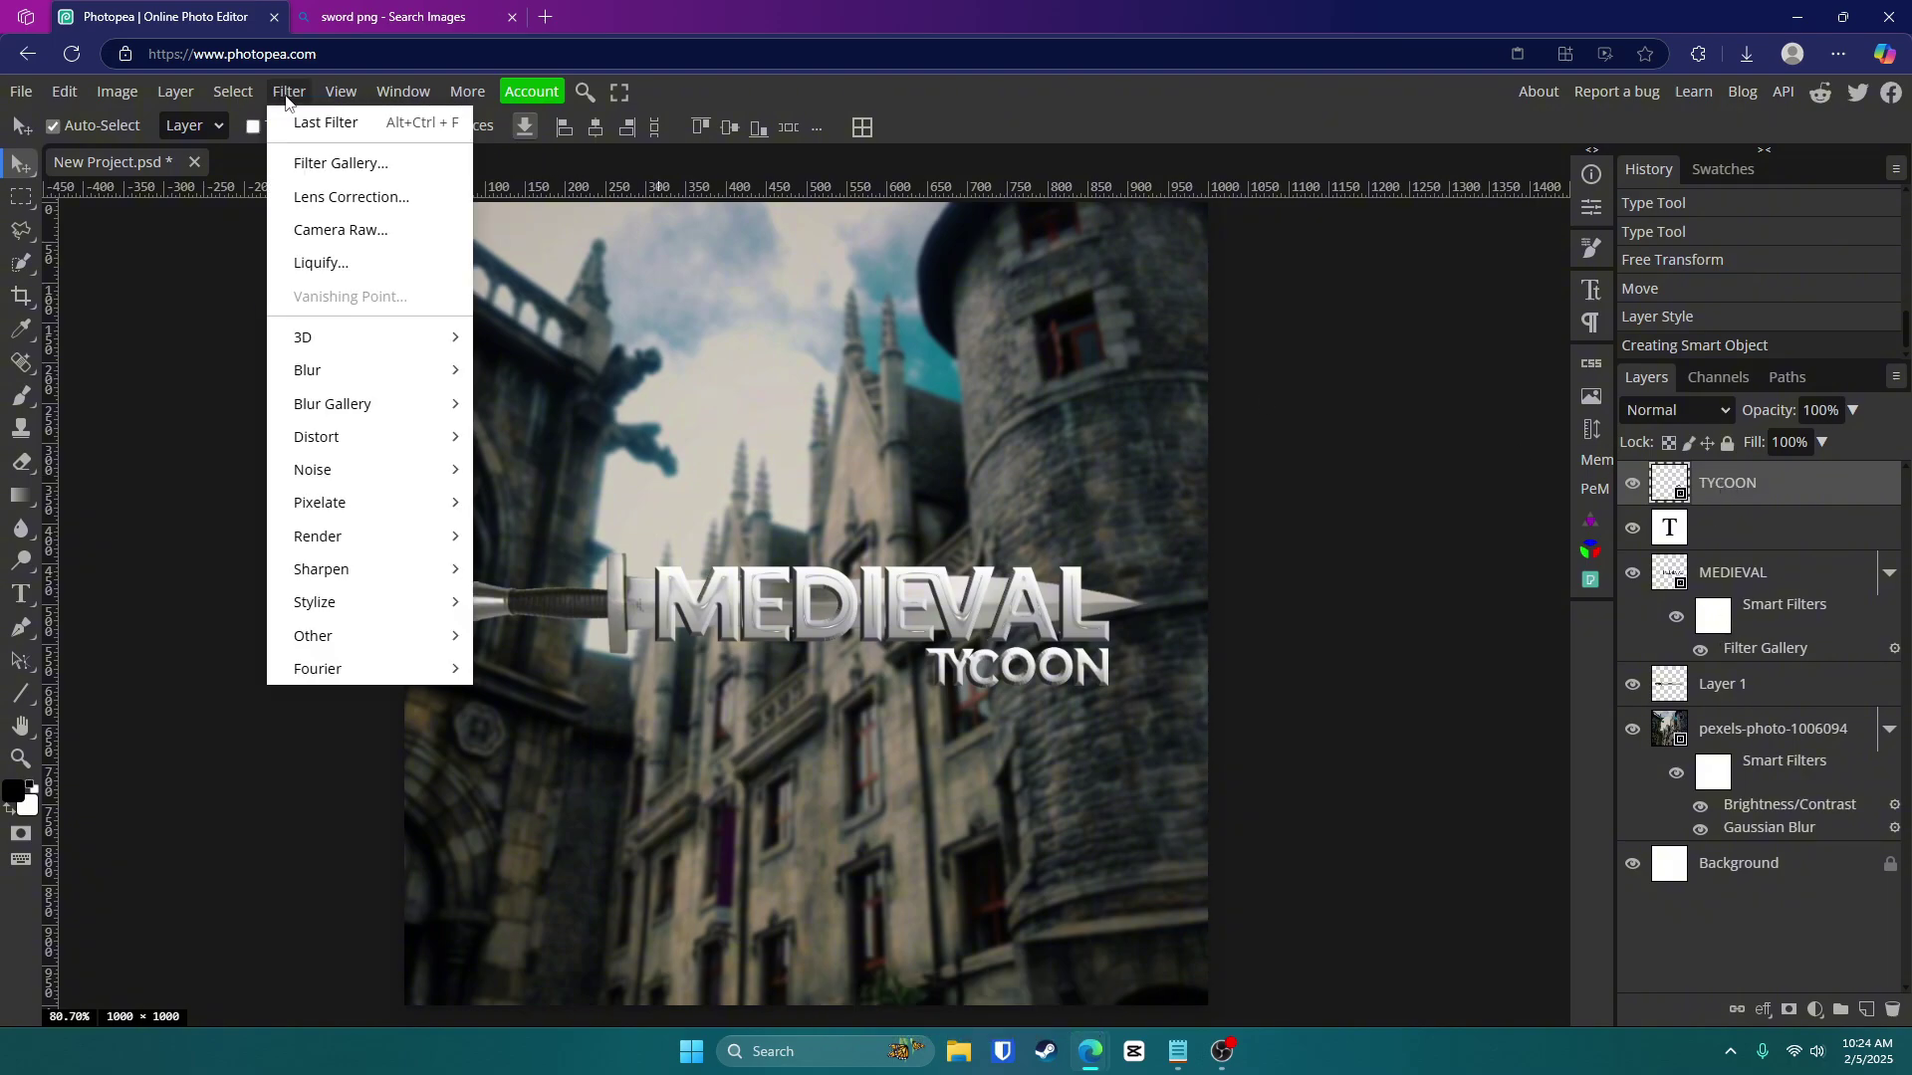
pyautogui.click(372, 123)
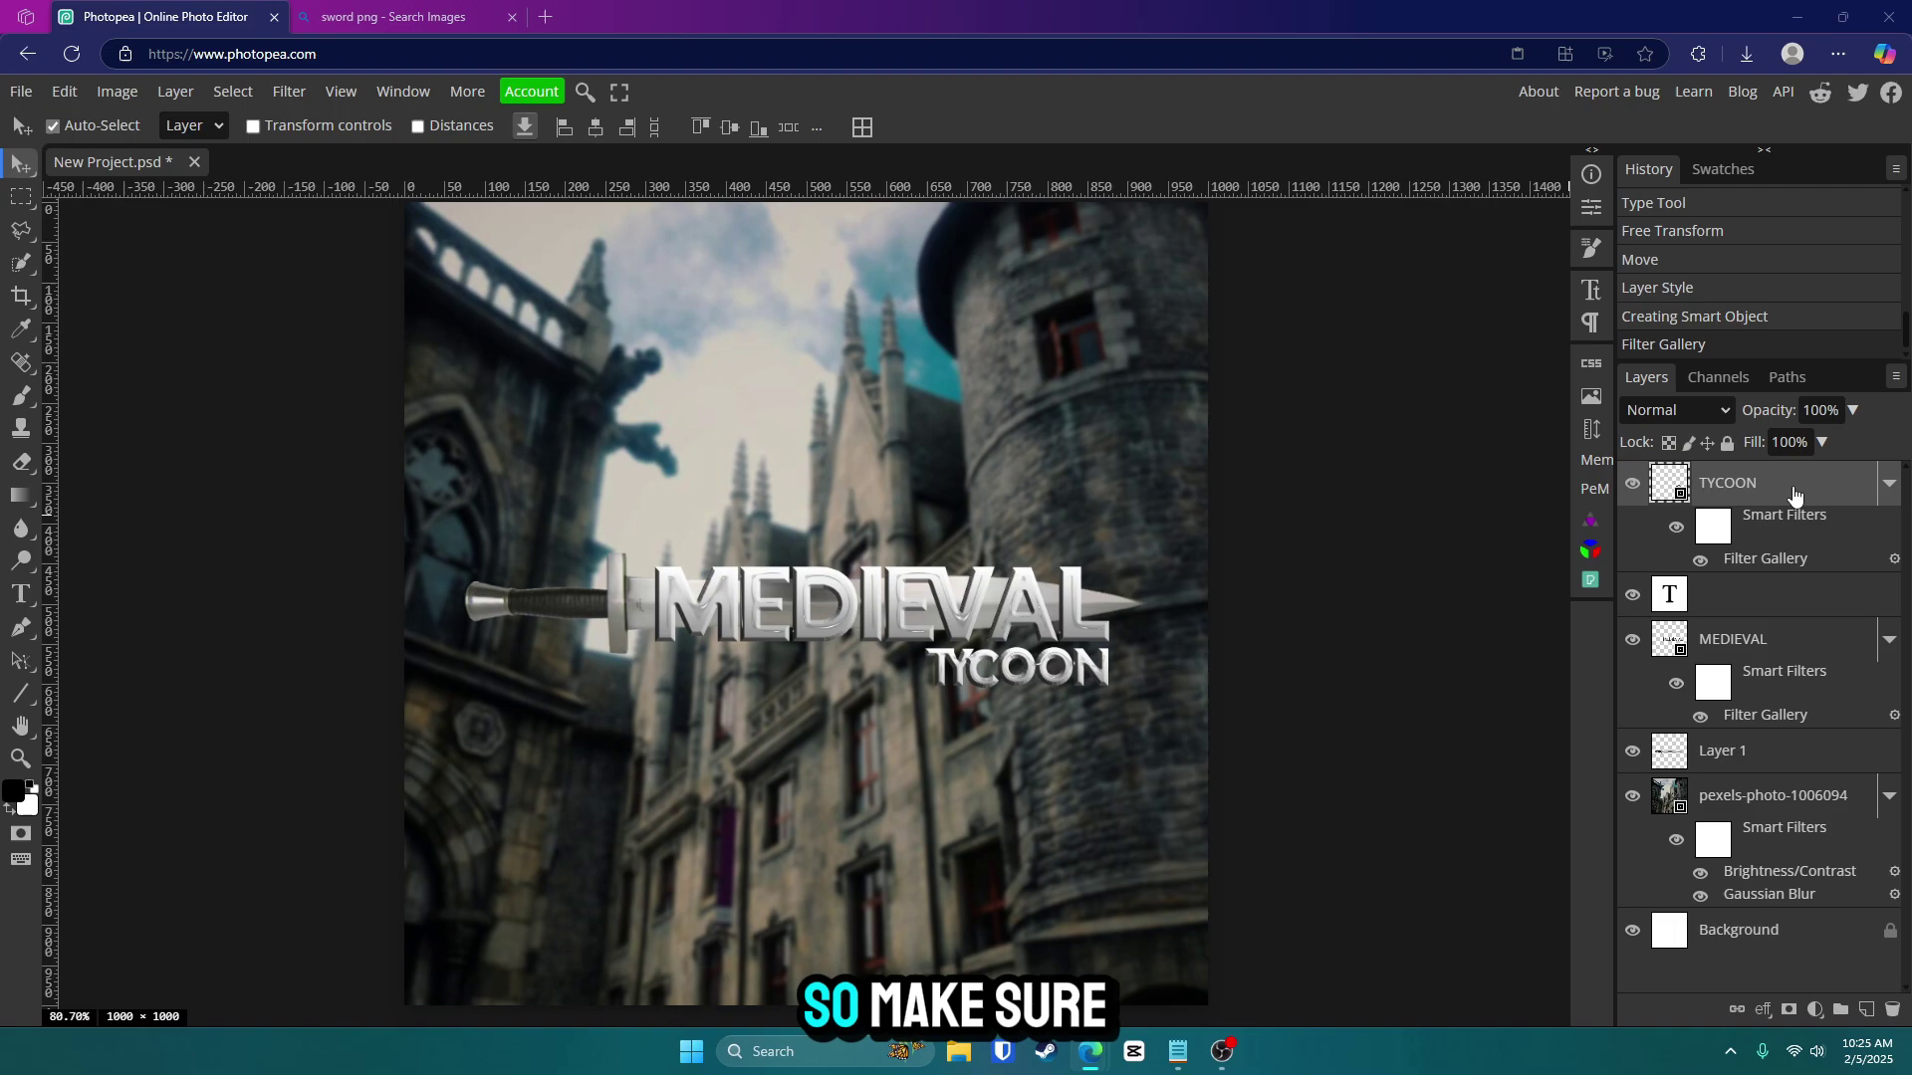
# In the Color Theater plugin, compare presets and settle on Blue Medallion.
pyautogui.click(1590, 554)
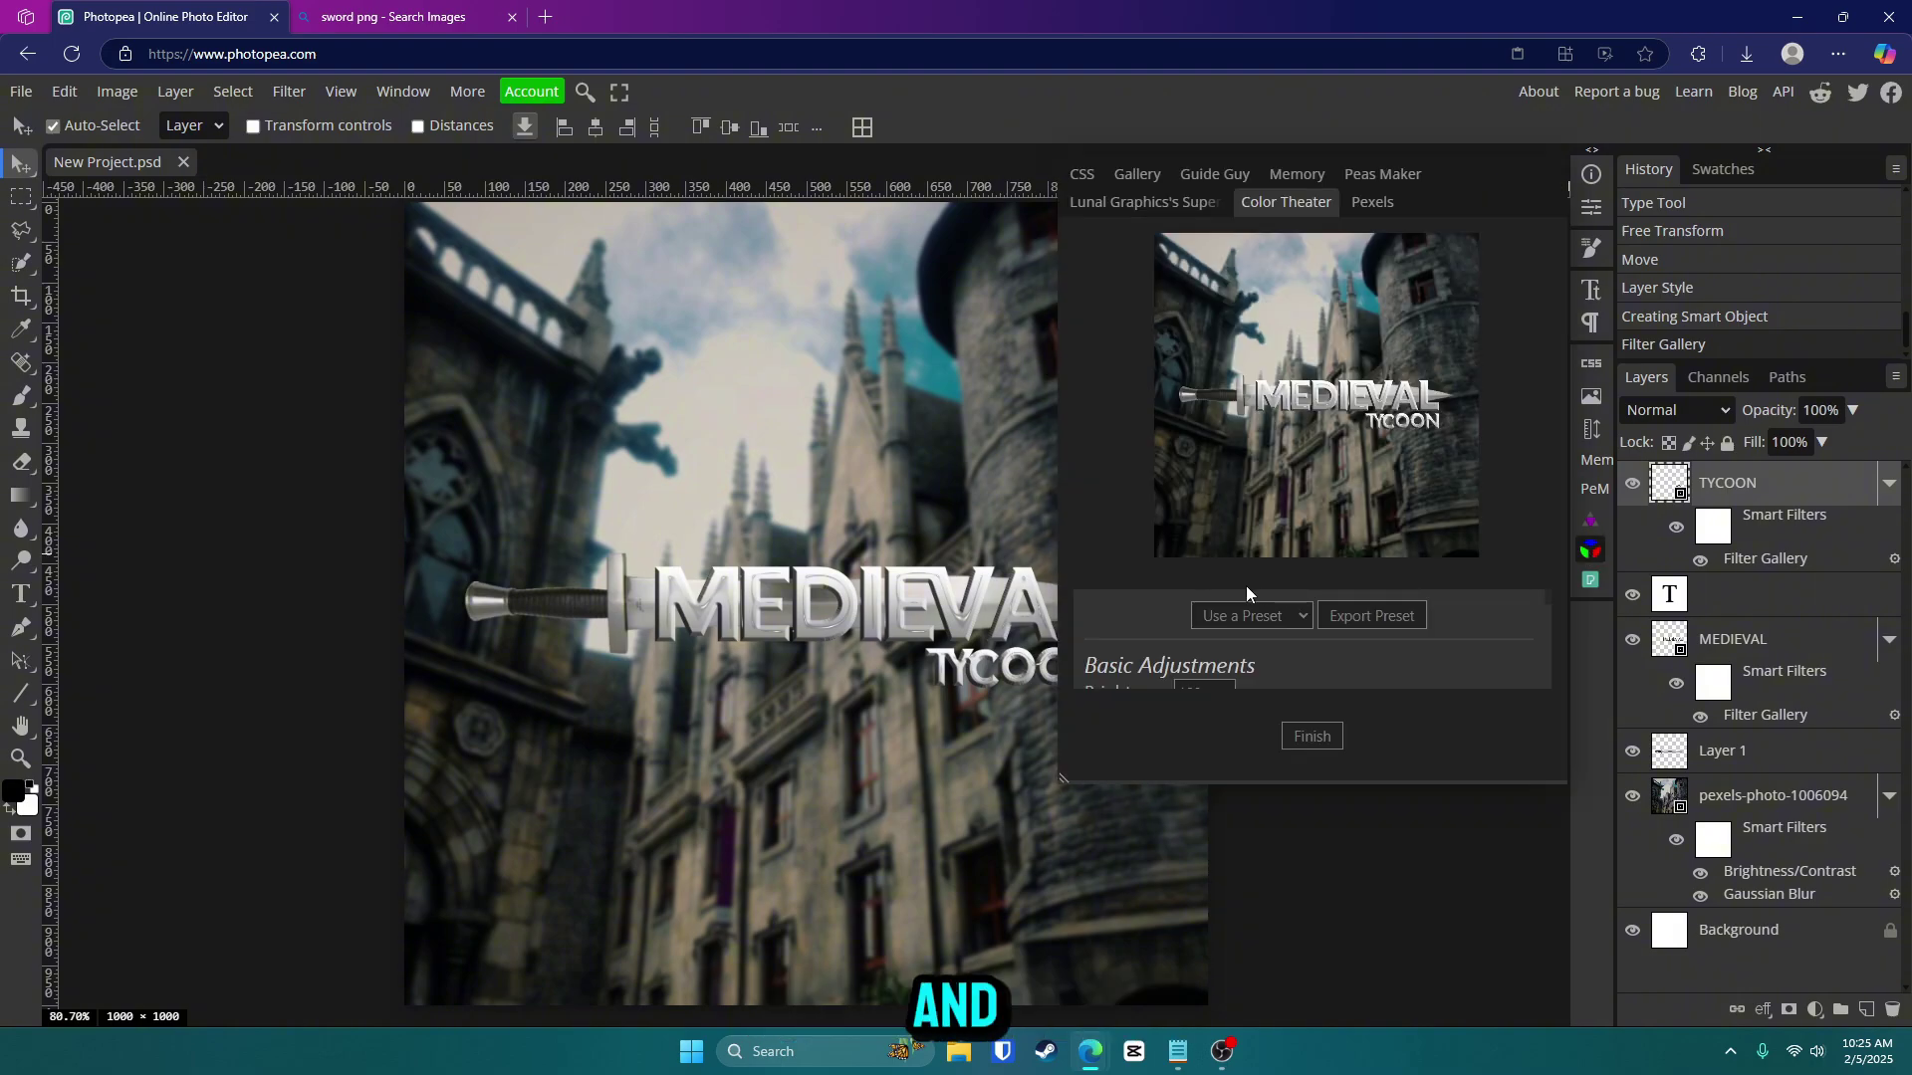
pyautogui.scroll(-5, 1194, 637)
pyautogui.scroll(3, 1151, 632)
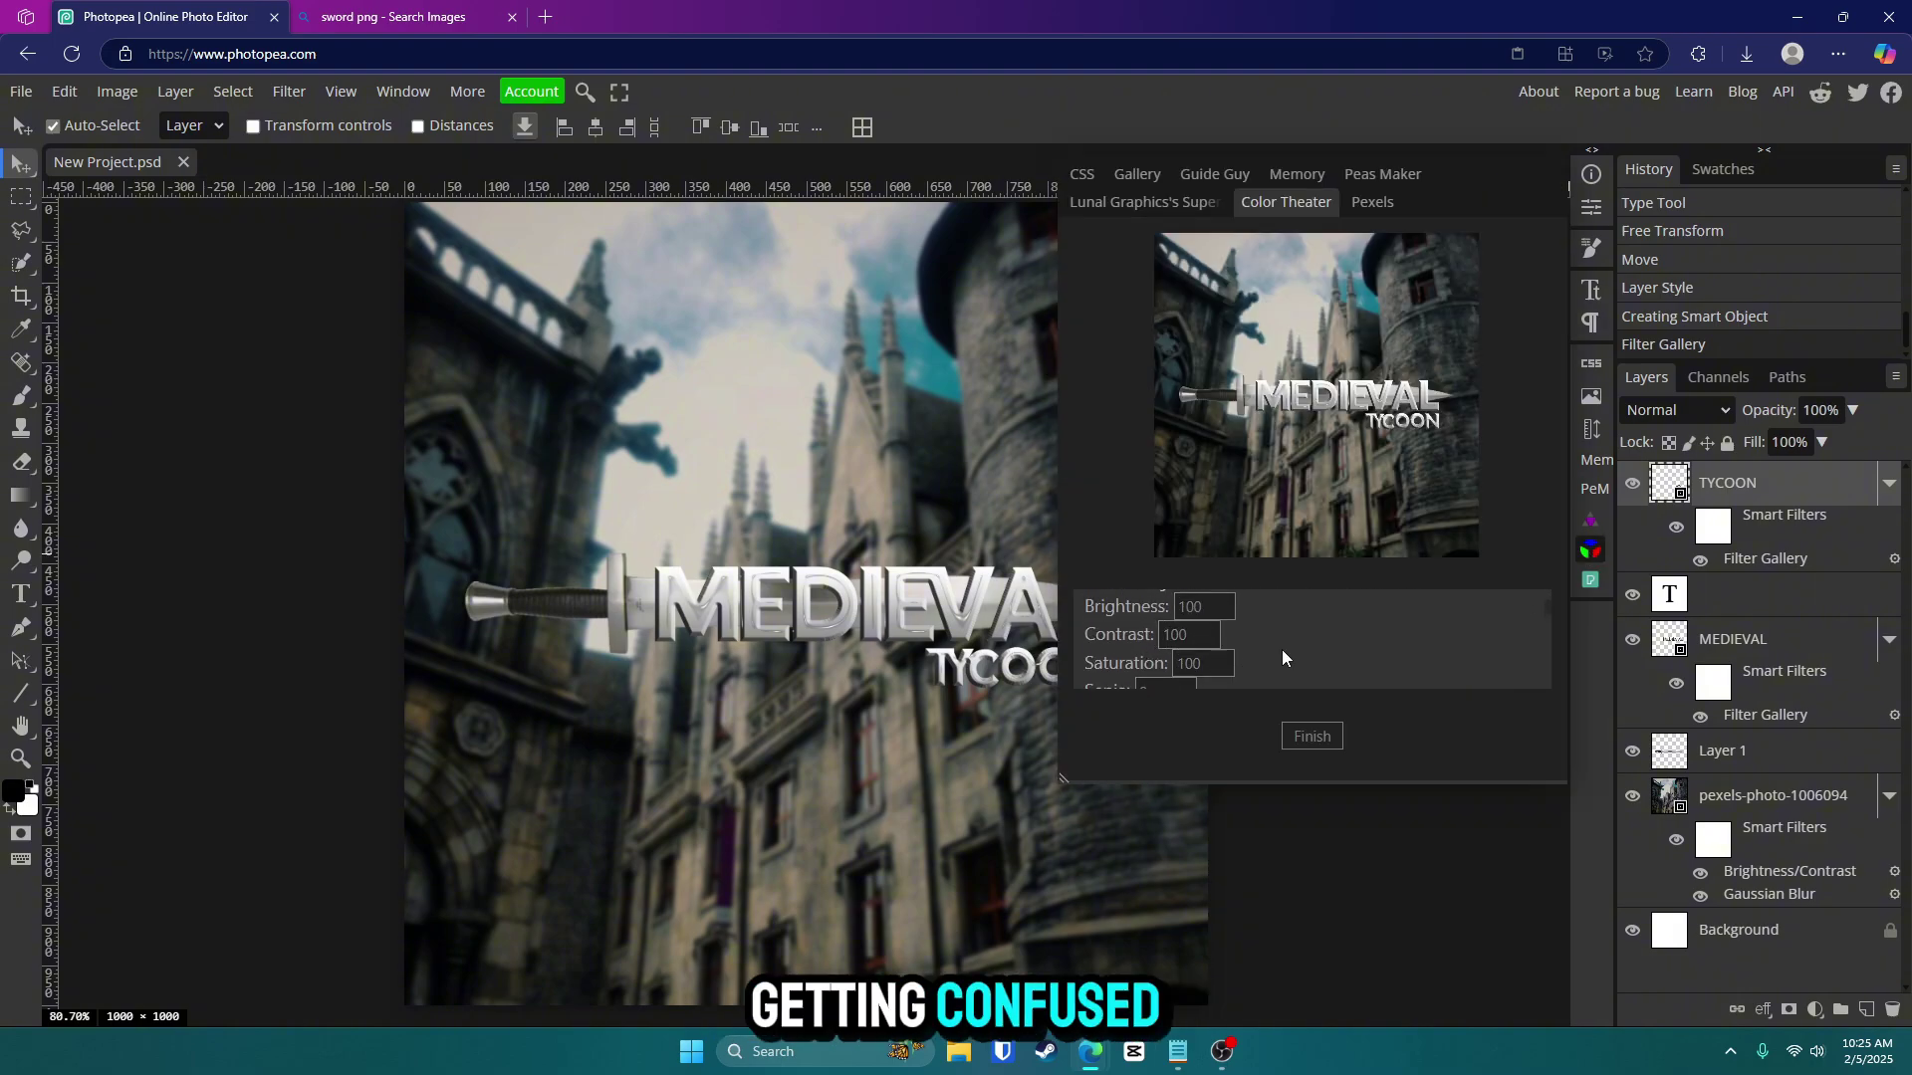
pyautogui.scroll(2, 1255, 646)
pyautogui.click(1279, 617)
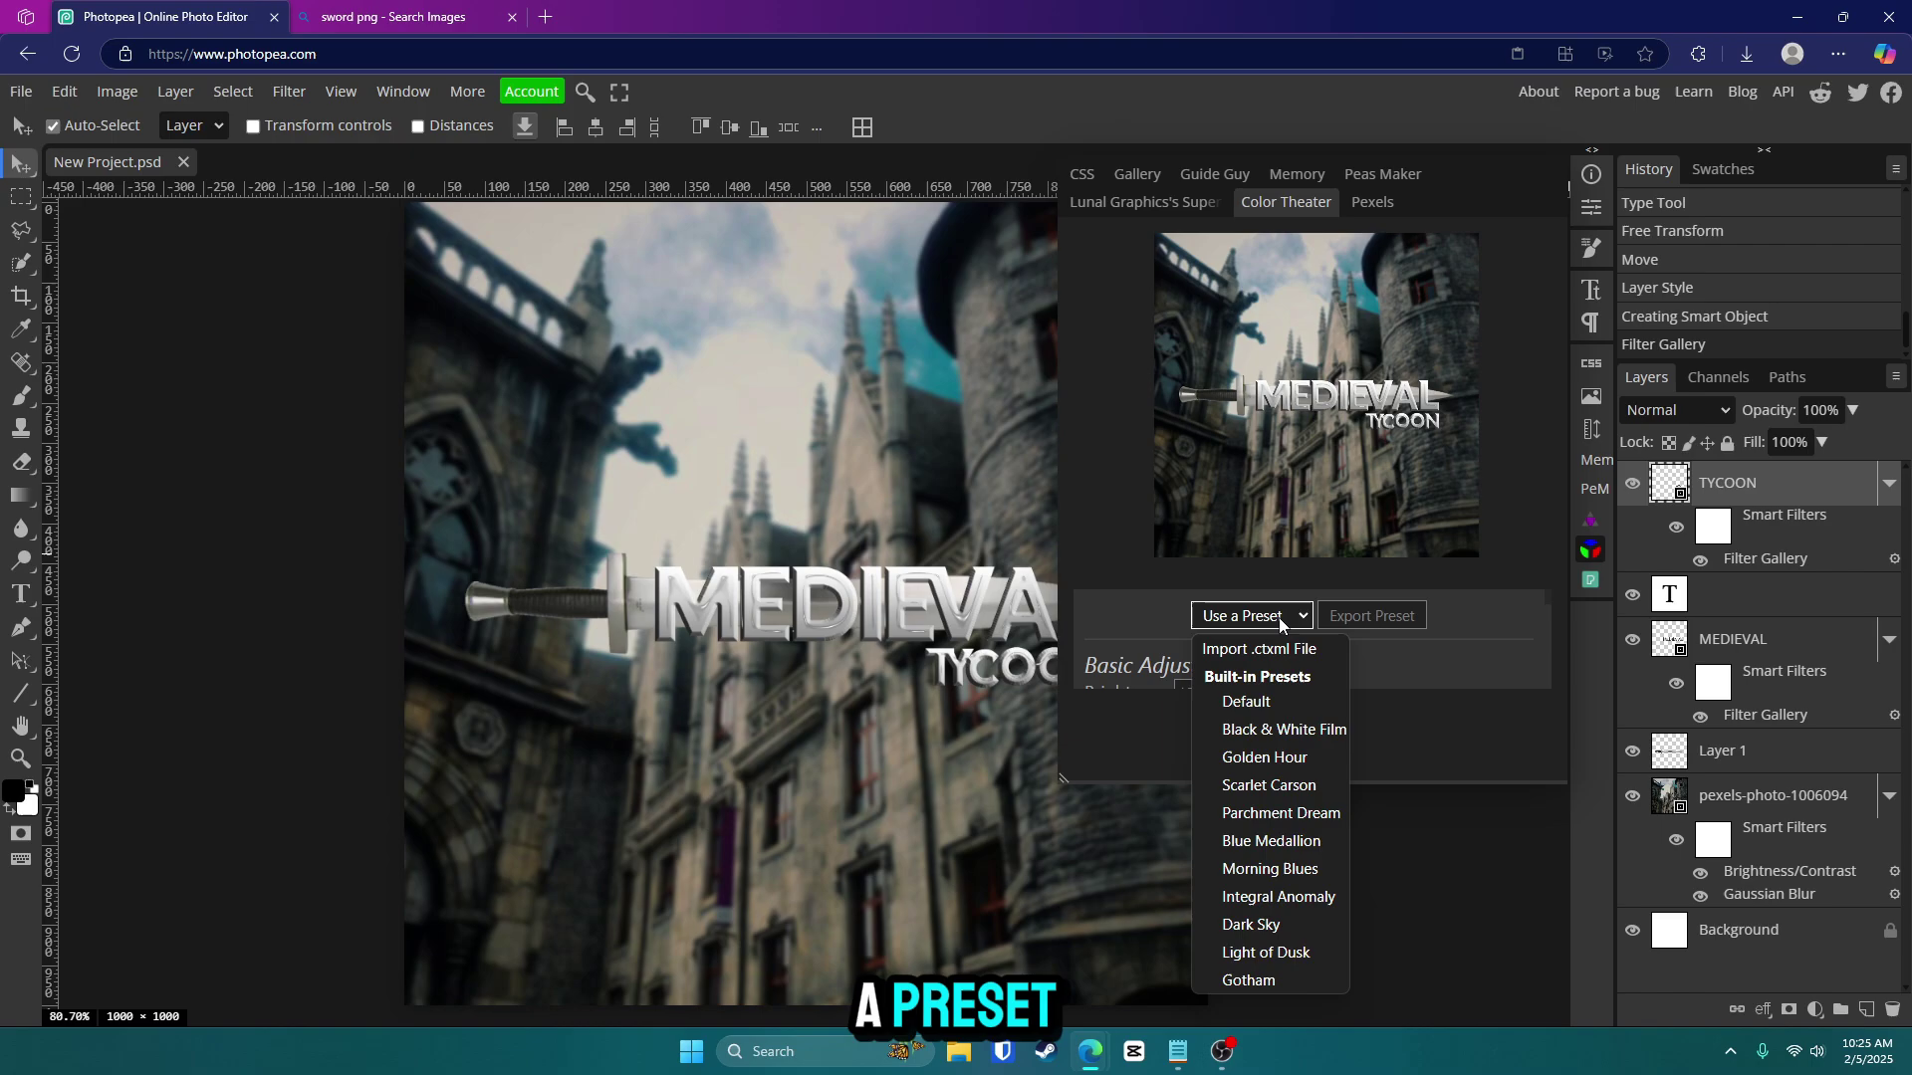
pyautogui.click(1291, 700)
pyautogui.click(1288, 618)
pyautogui.click(1294, 782)
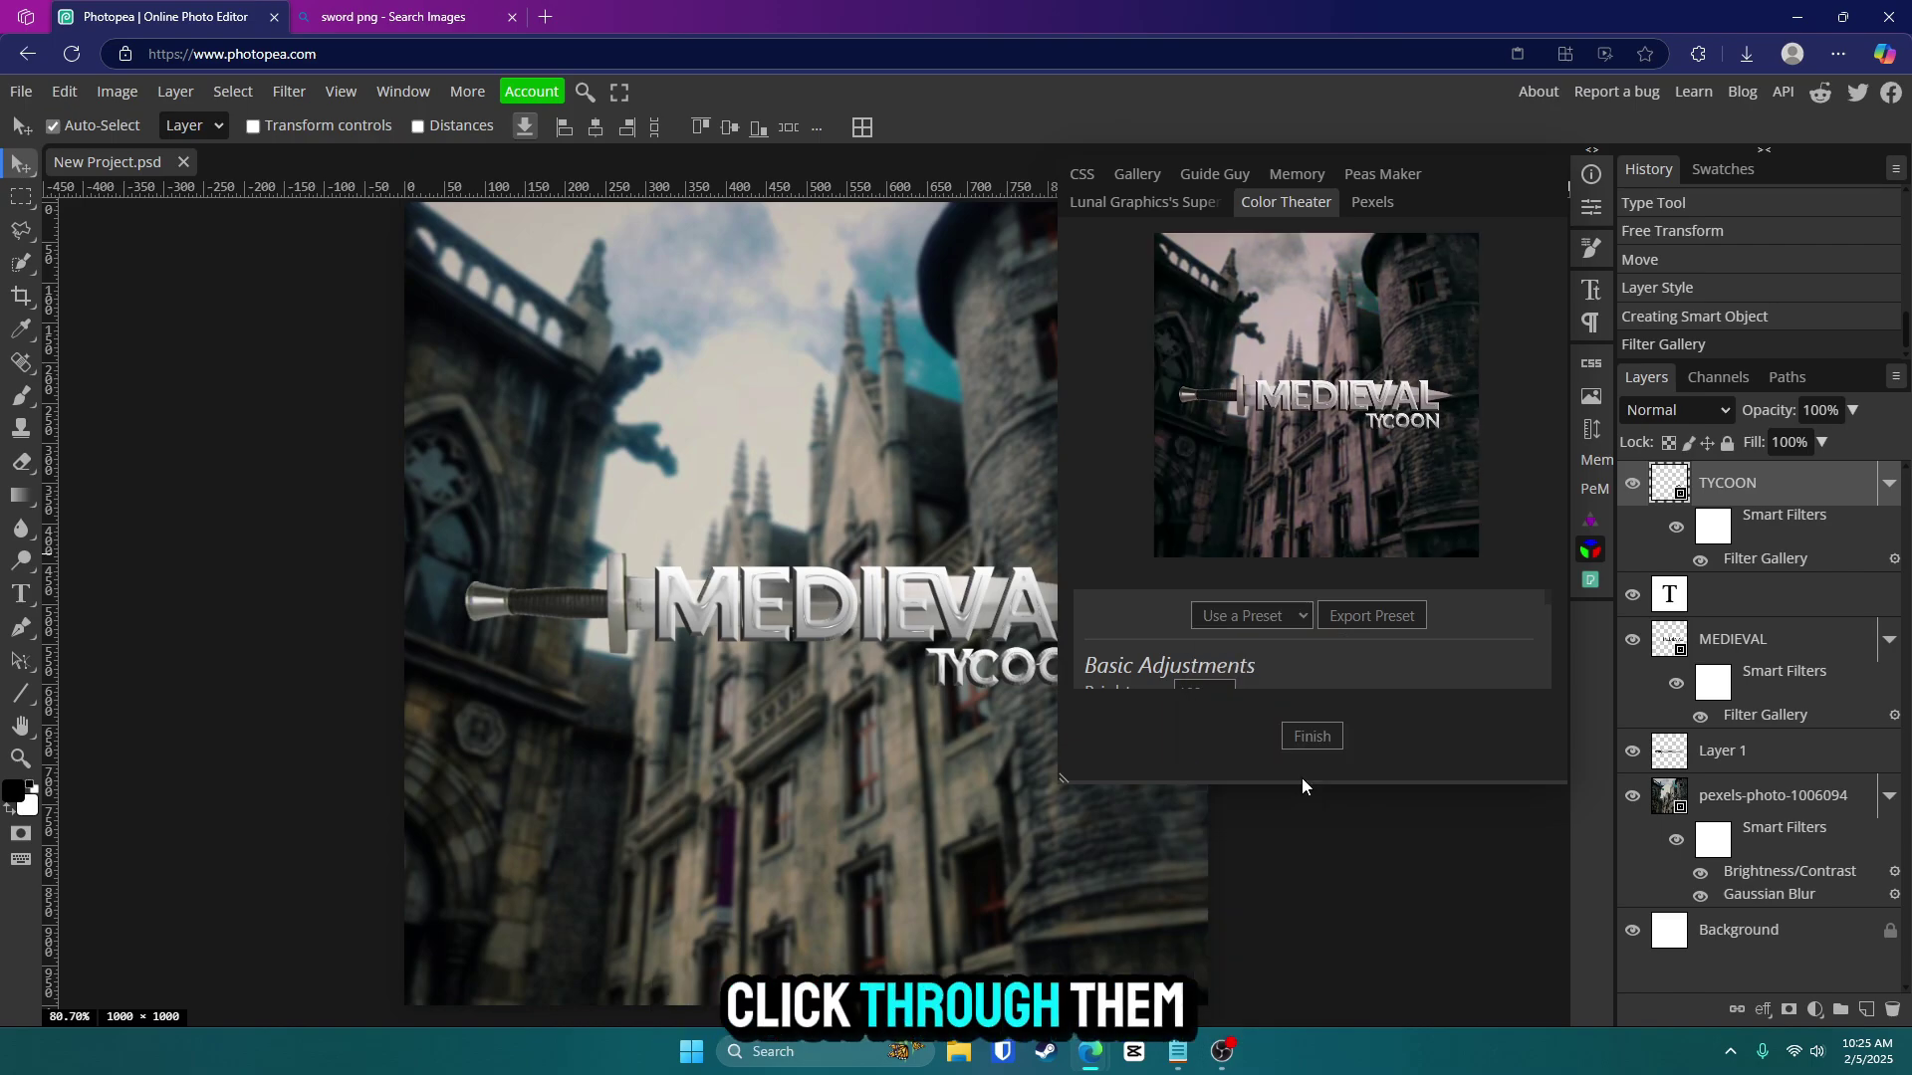
pyautogui.click(1255, 616)
pyautogui.click(1308, 841)
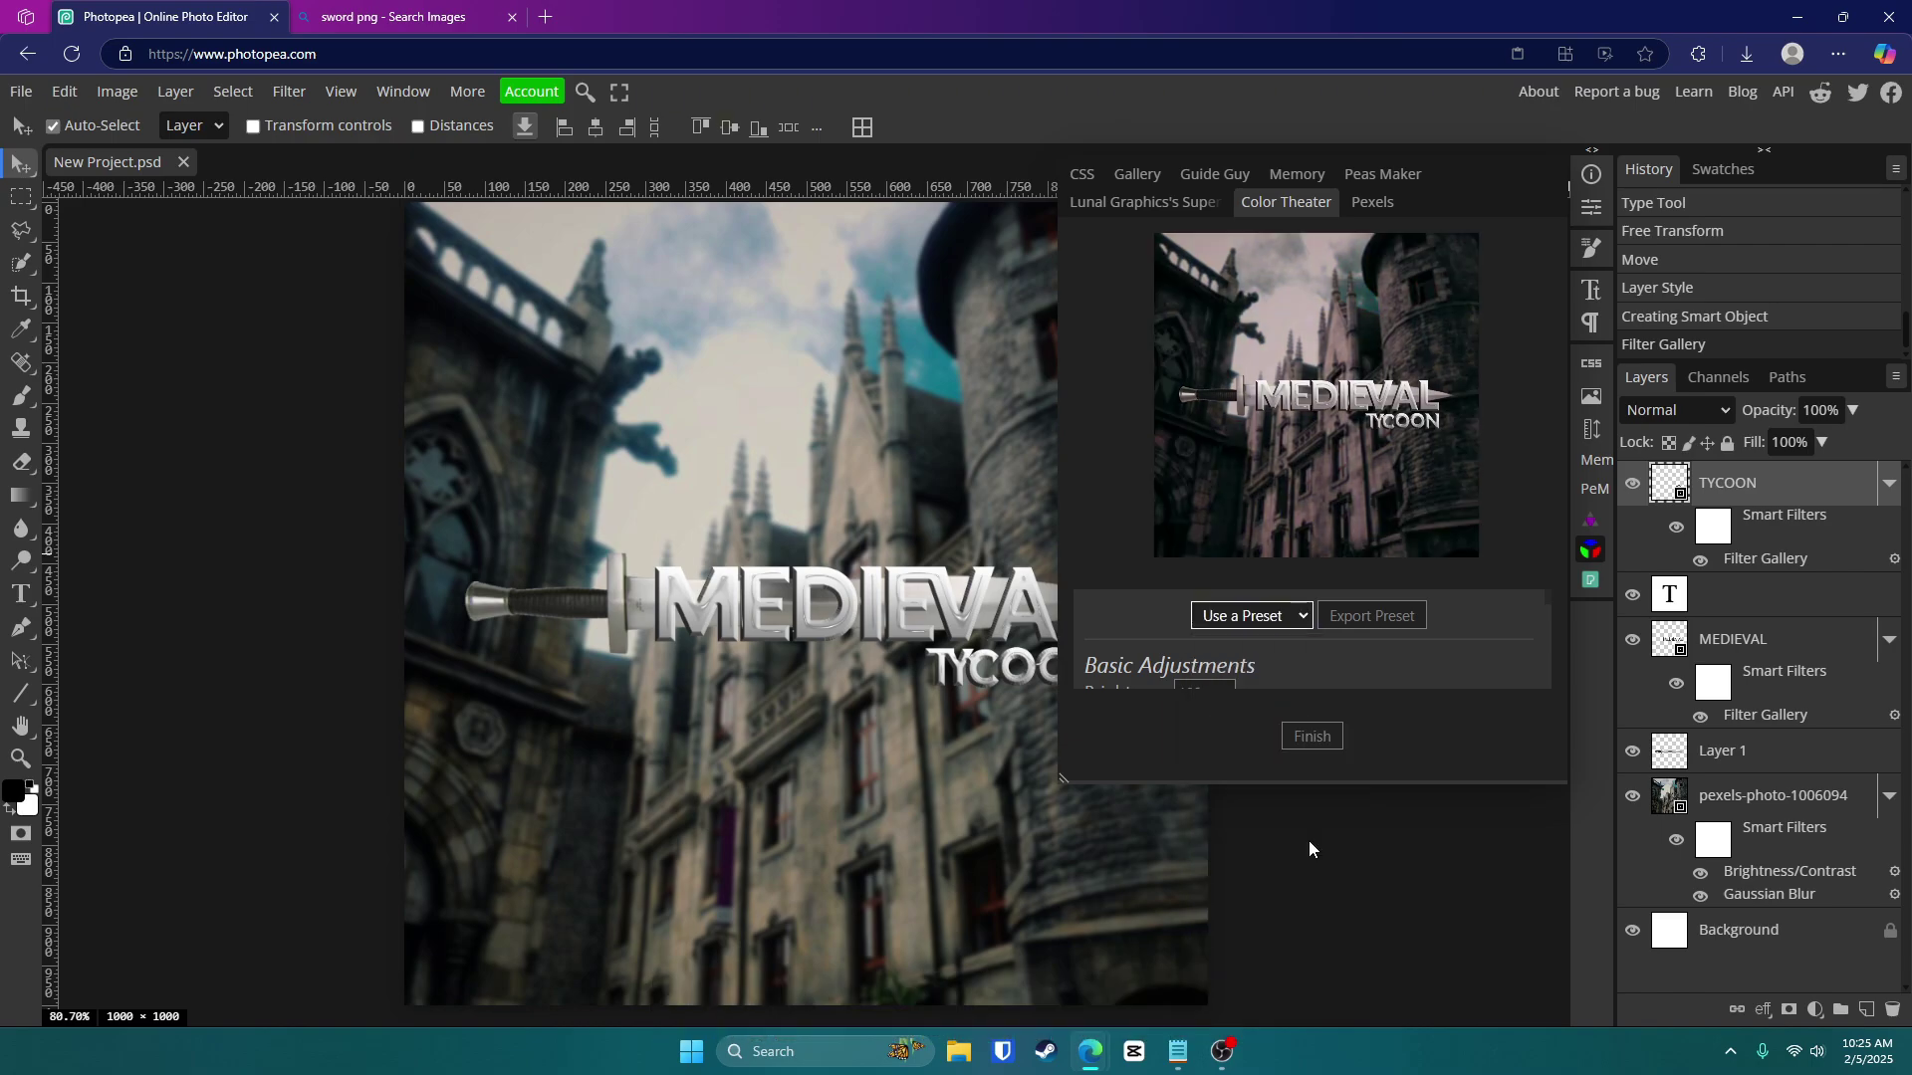
pyautogui.click(1273, 625)
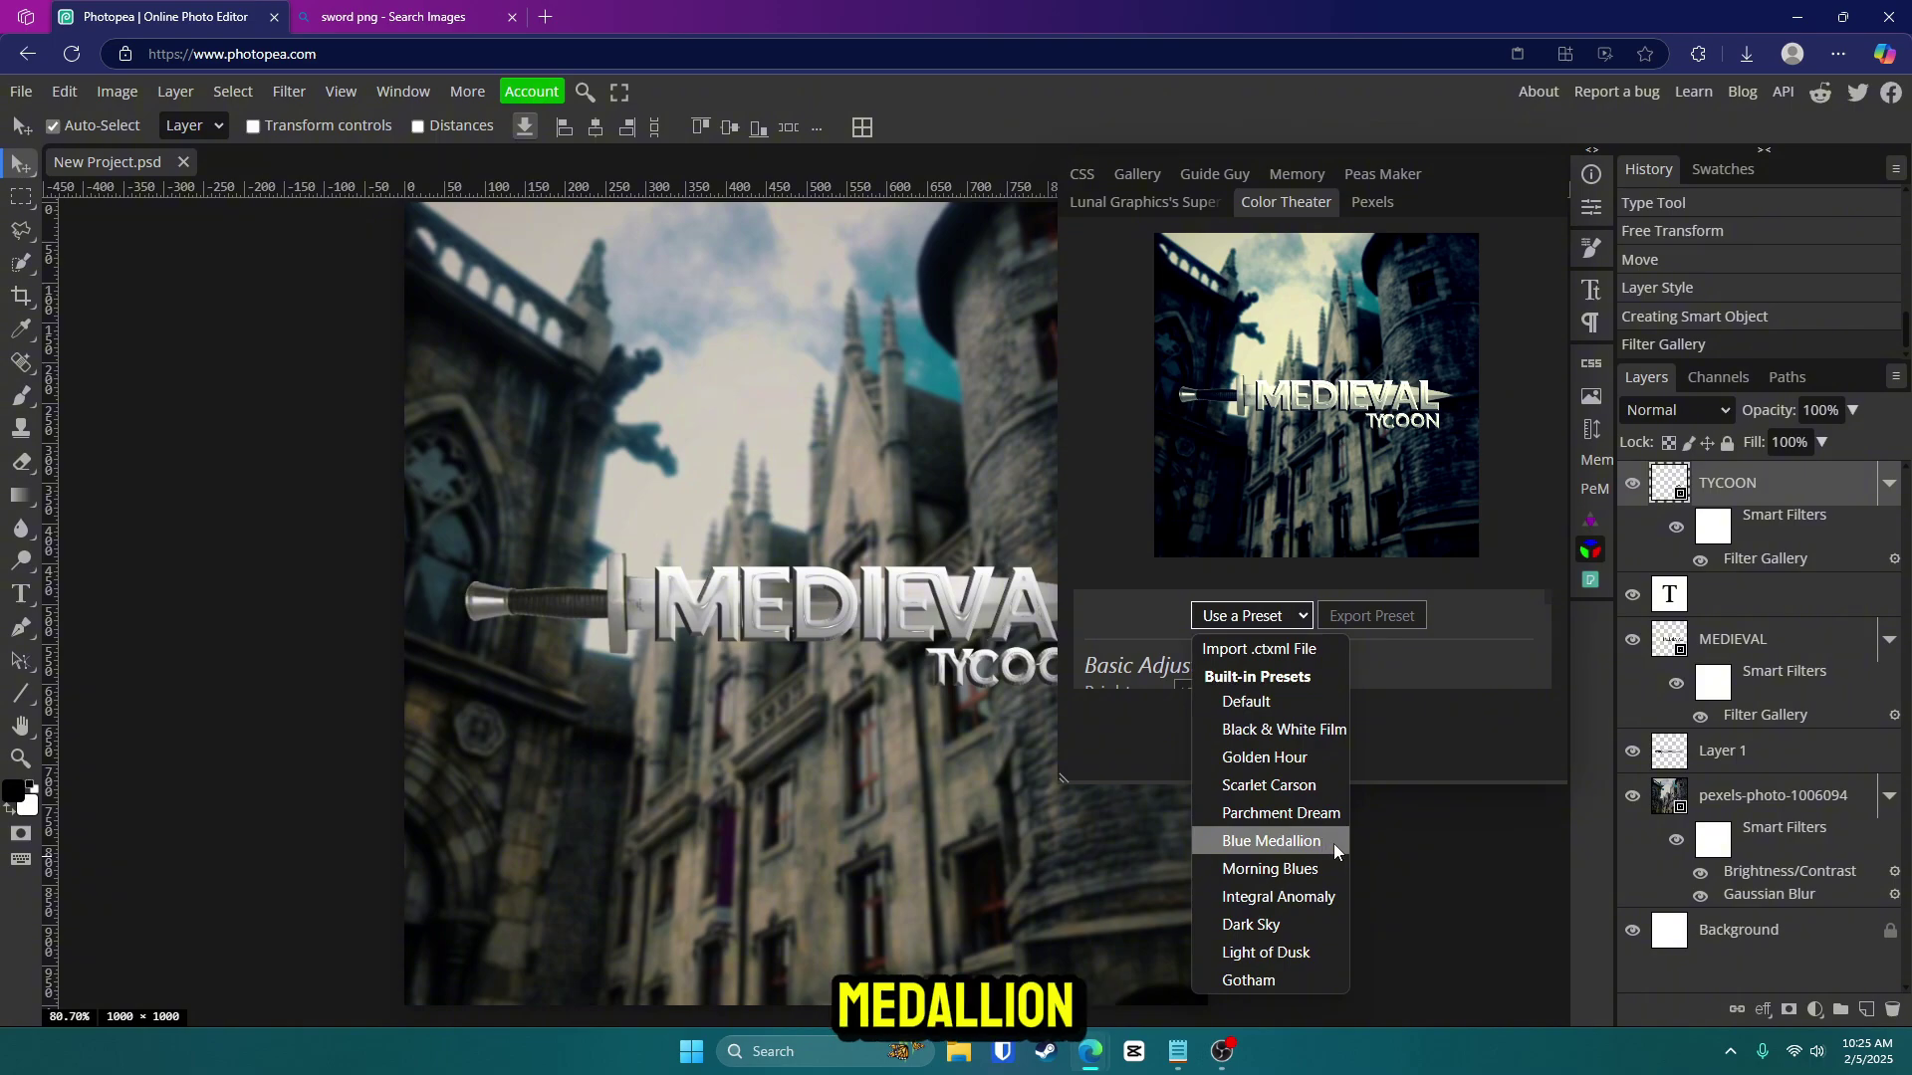
pyautogui.click(1474, 626)
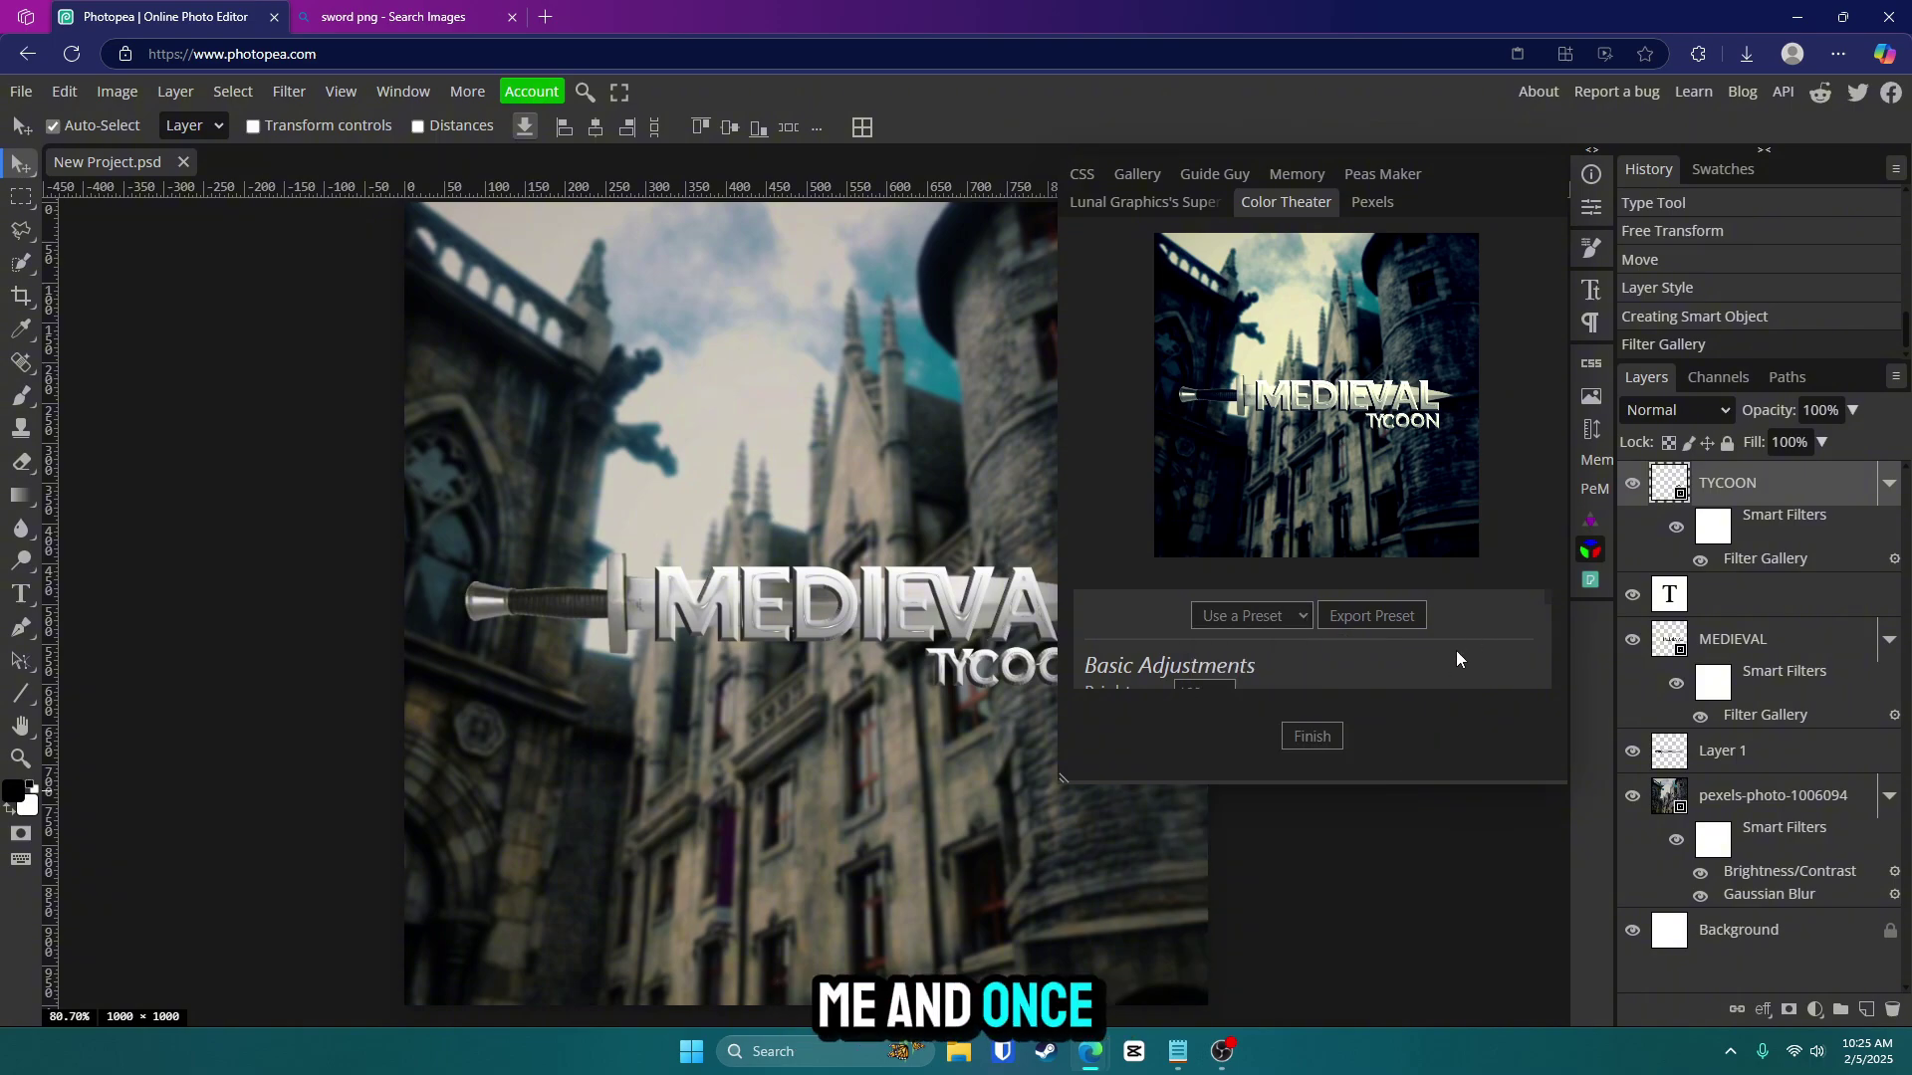
# Place the Blue Medallion graded image as a new layer at 70% opacity.
pyautogui.click(1317, 743)
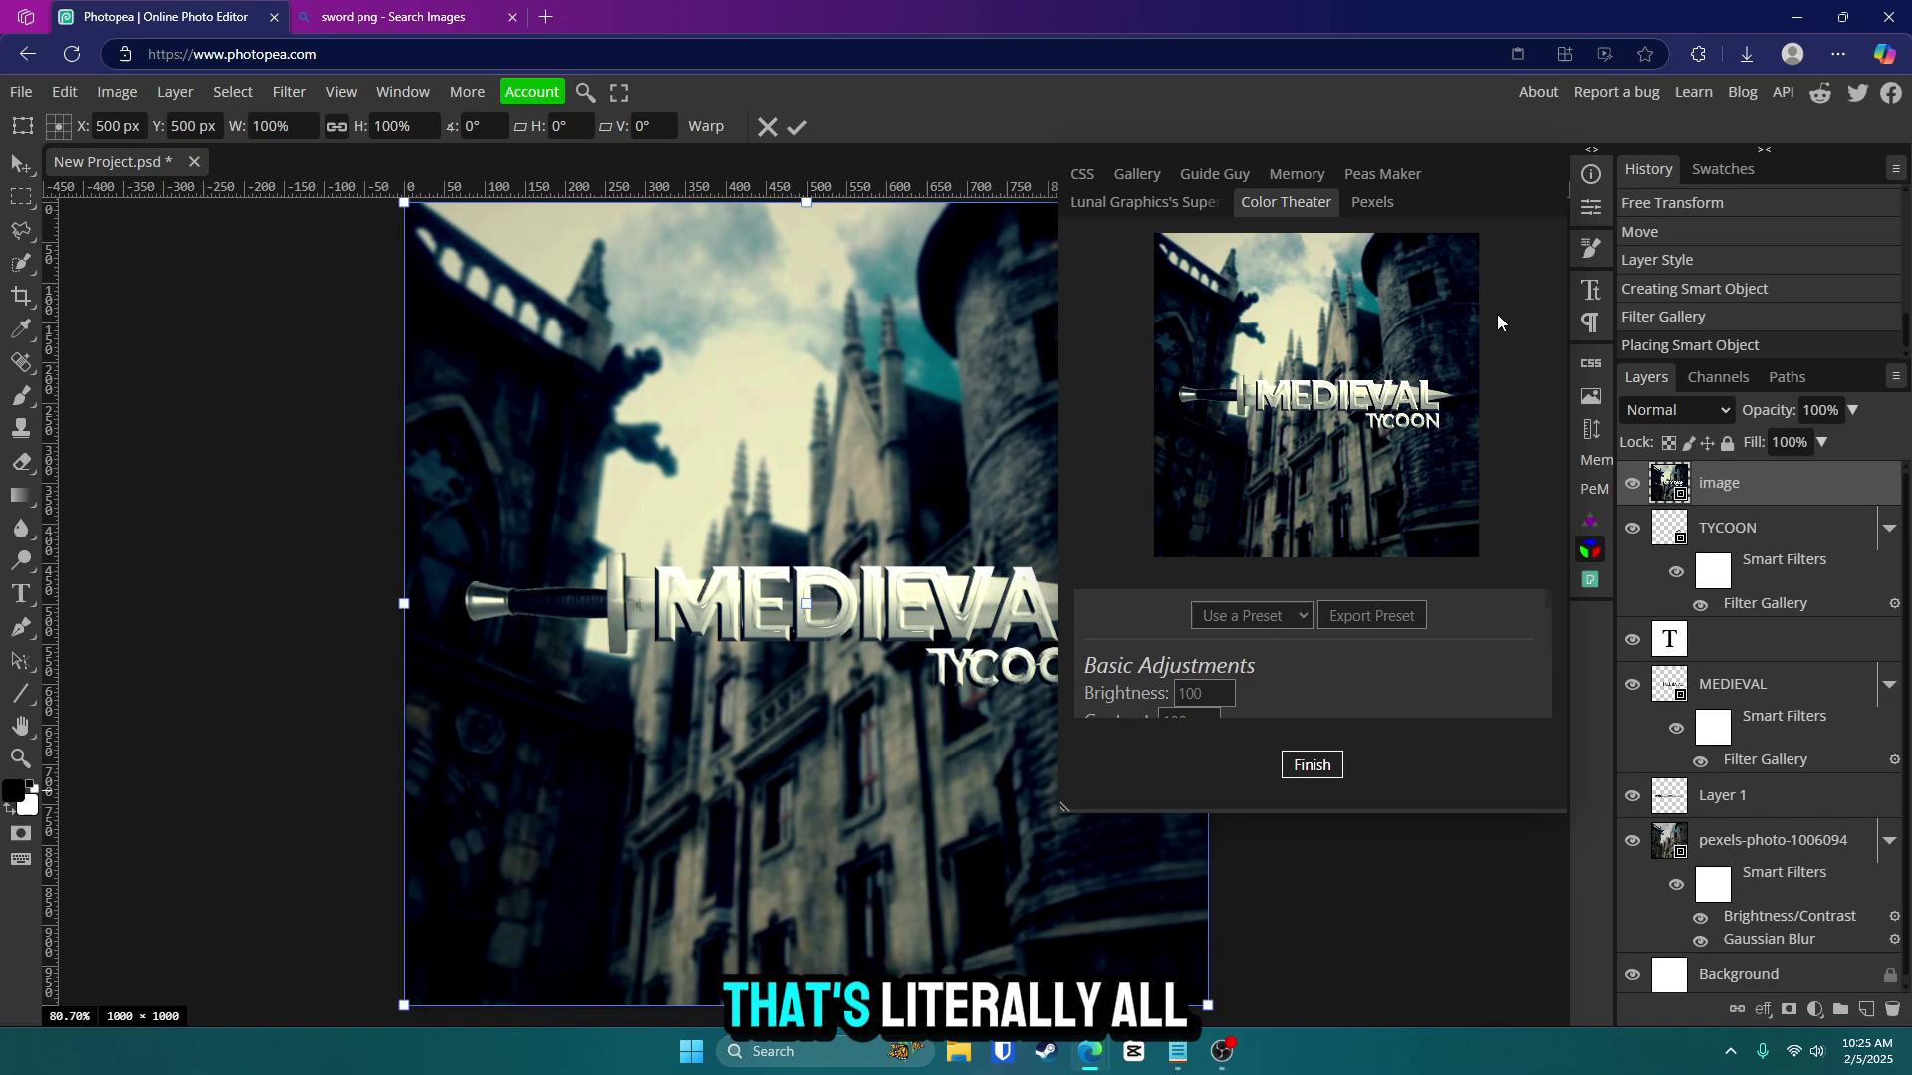
pyautogui.click(1591, 212)
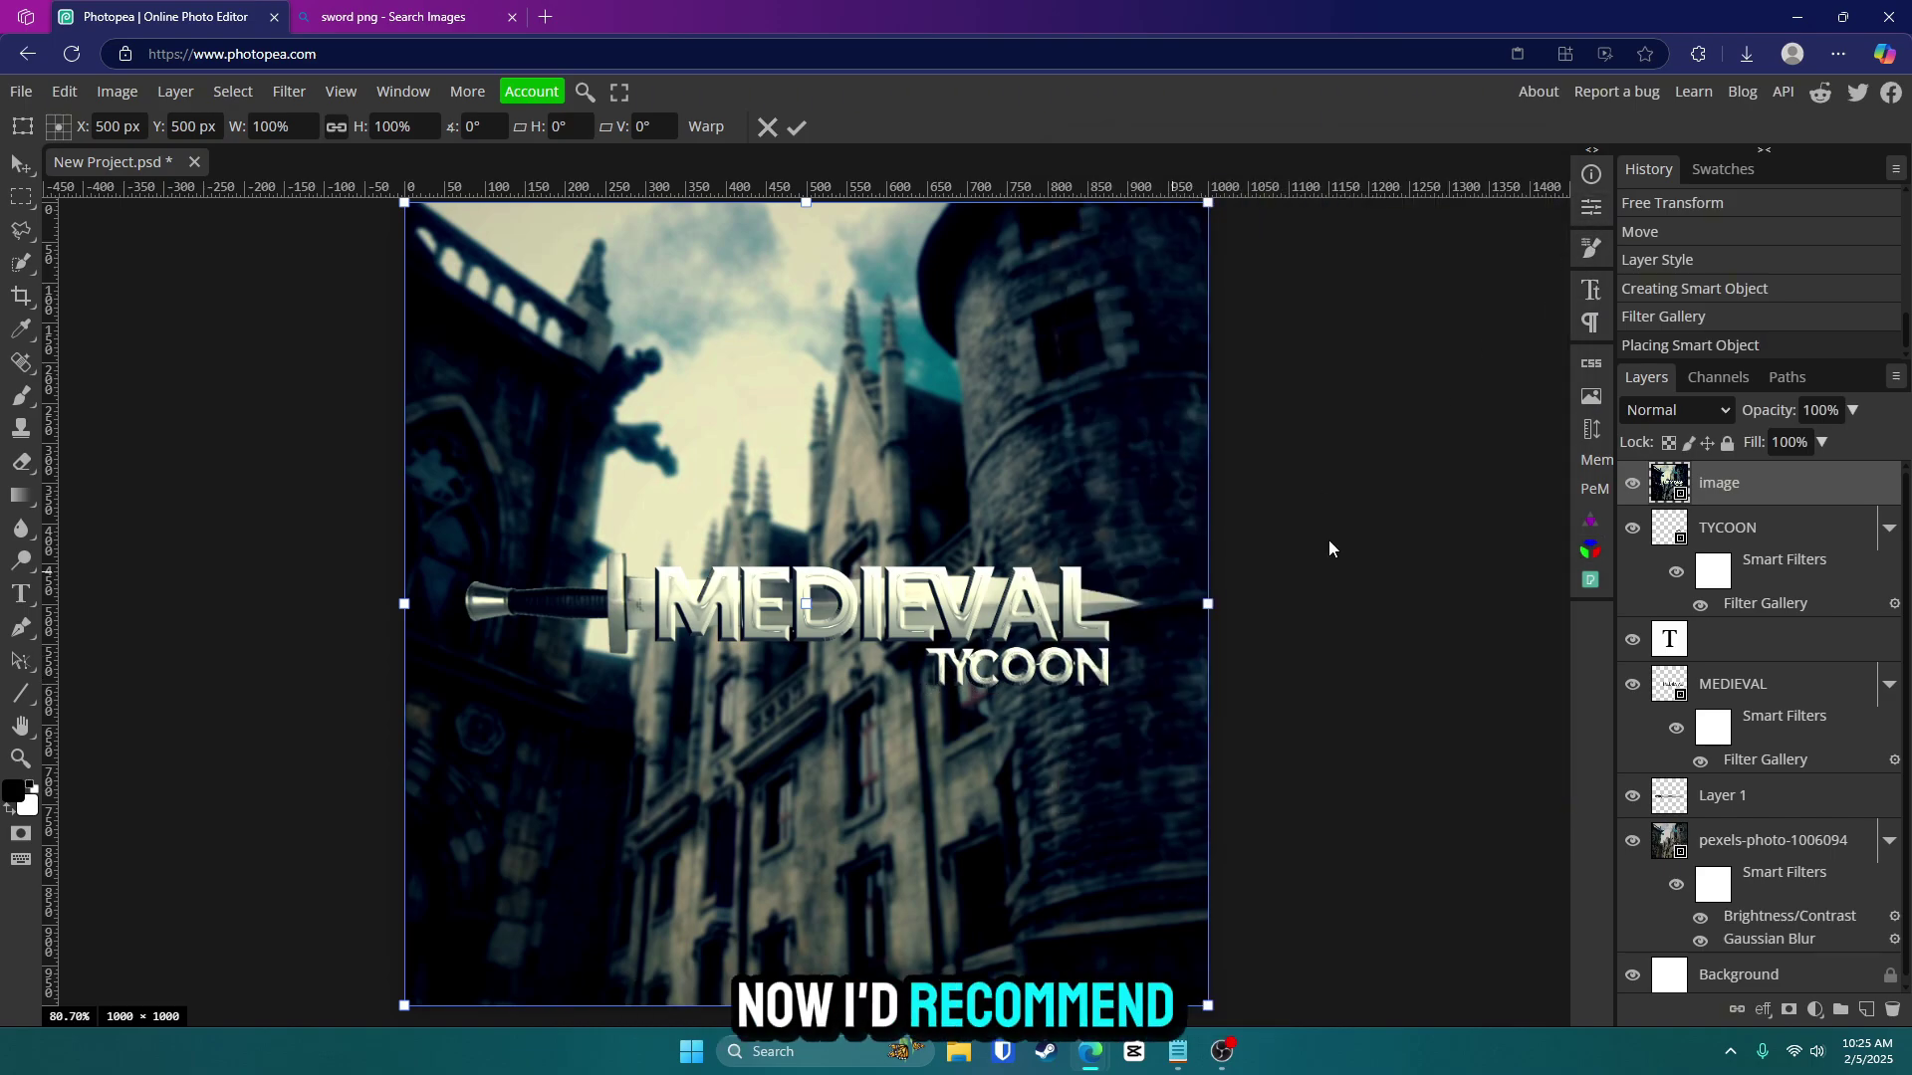
pyautogui.click(1852, 410)
pyautogui.moveTo(1826, 441)
pyautogui.mouseDown()
pyautogui.moveTo(1765, 445)
pyautogui.moveTo(1896, 453)
pyautogui.moveTo(1823, 450)
pyautogui.mouseUp()
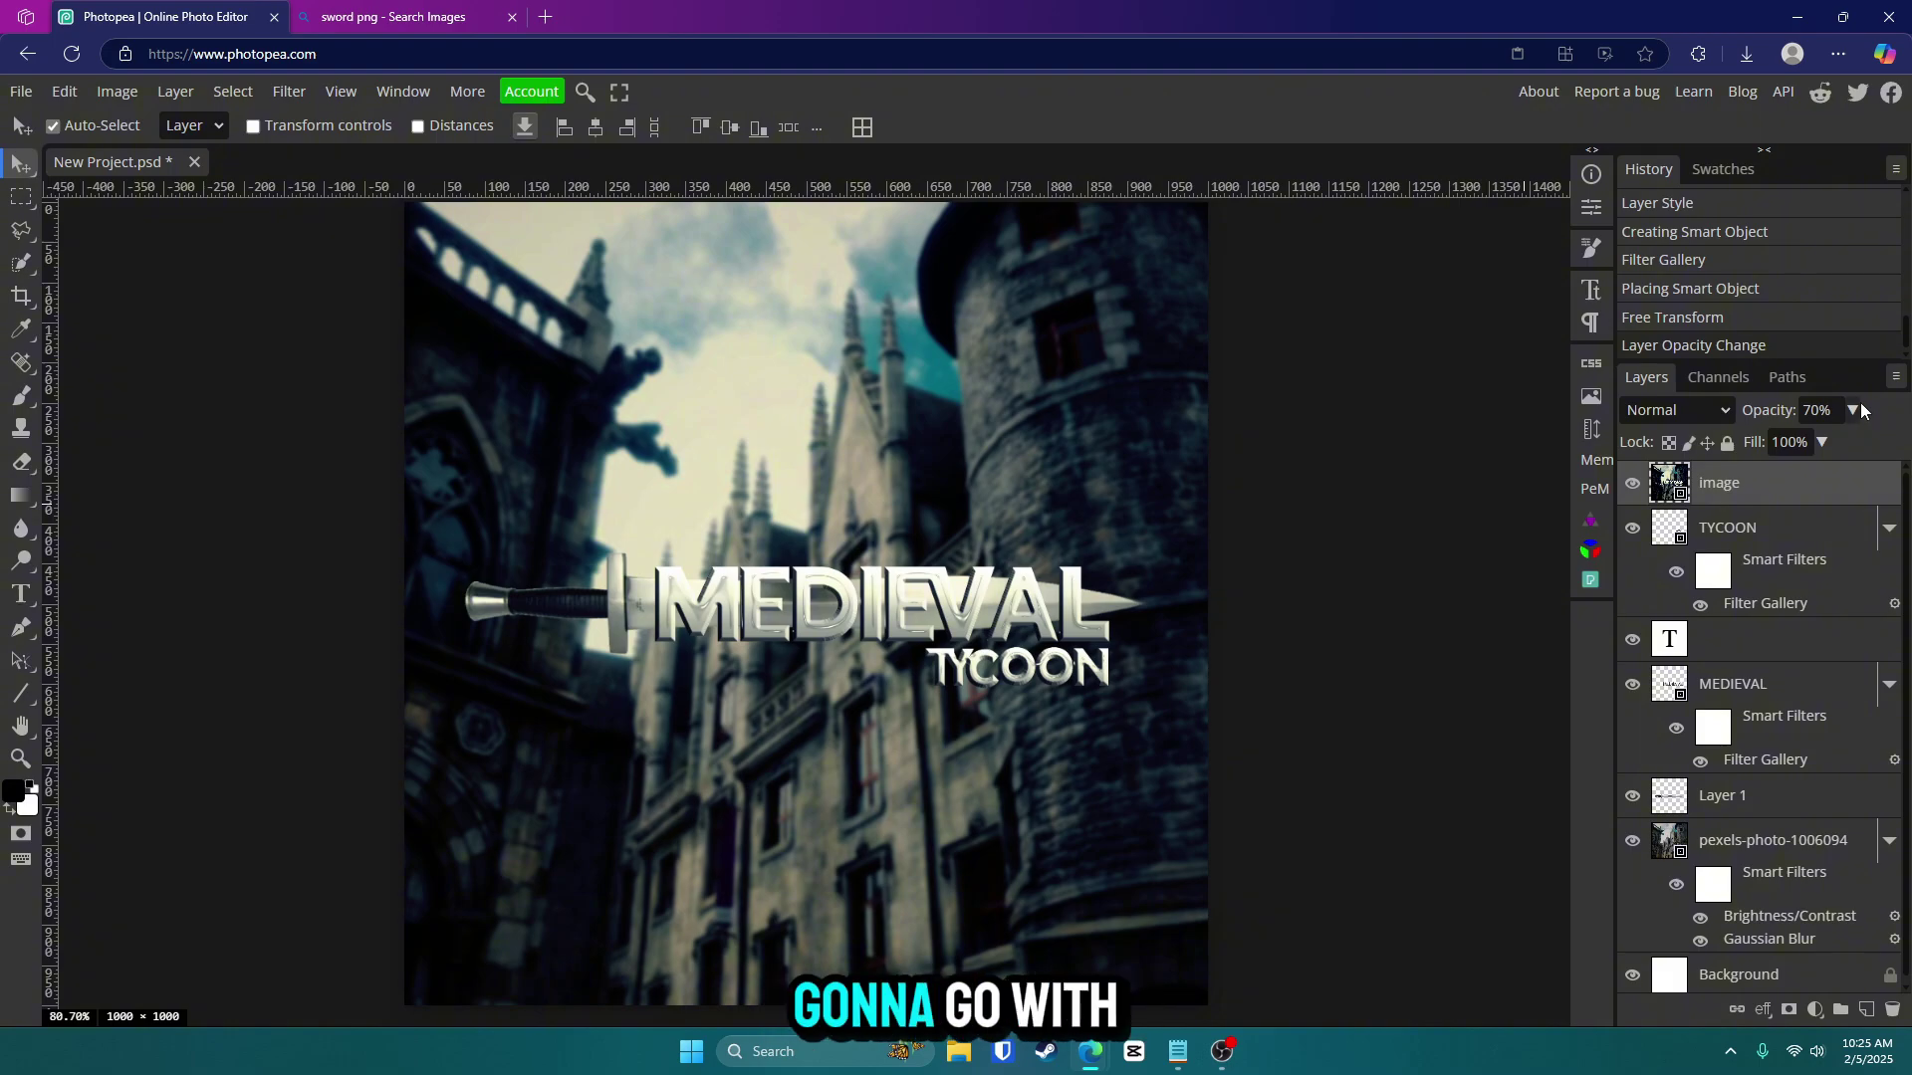
# Add a SuperBloom glow layer with Threshold 244, Depth 19 and white Colorize tint.
pyautogui.click(1592, 517)
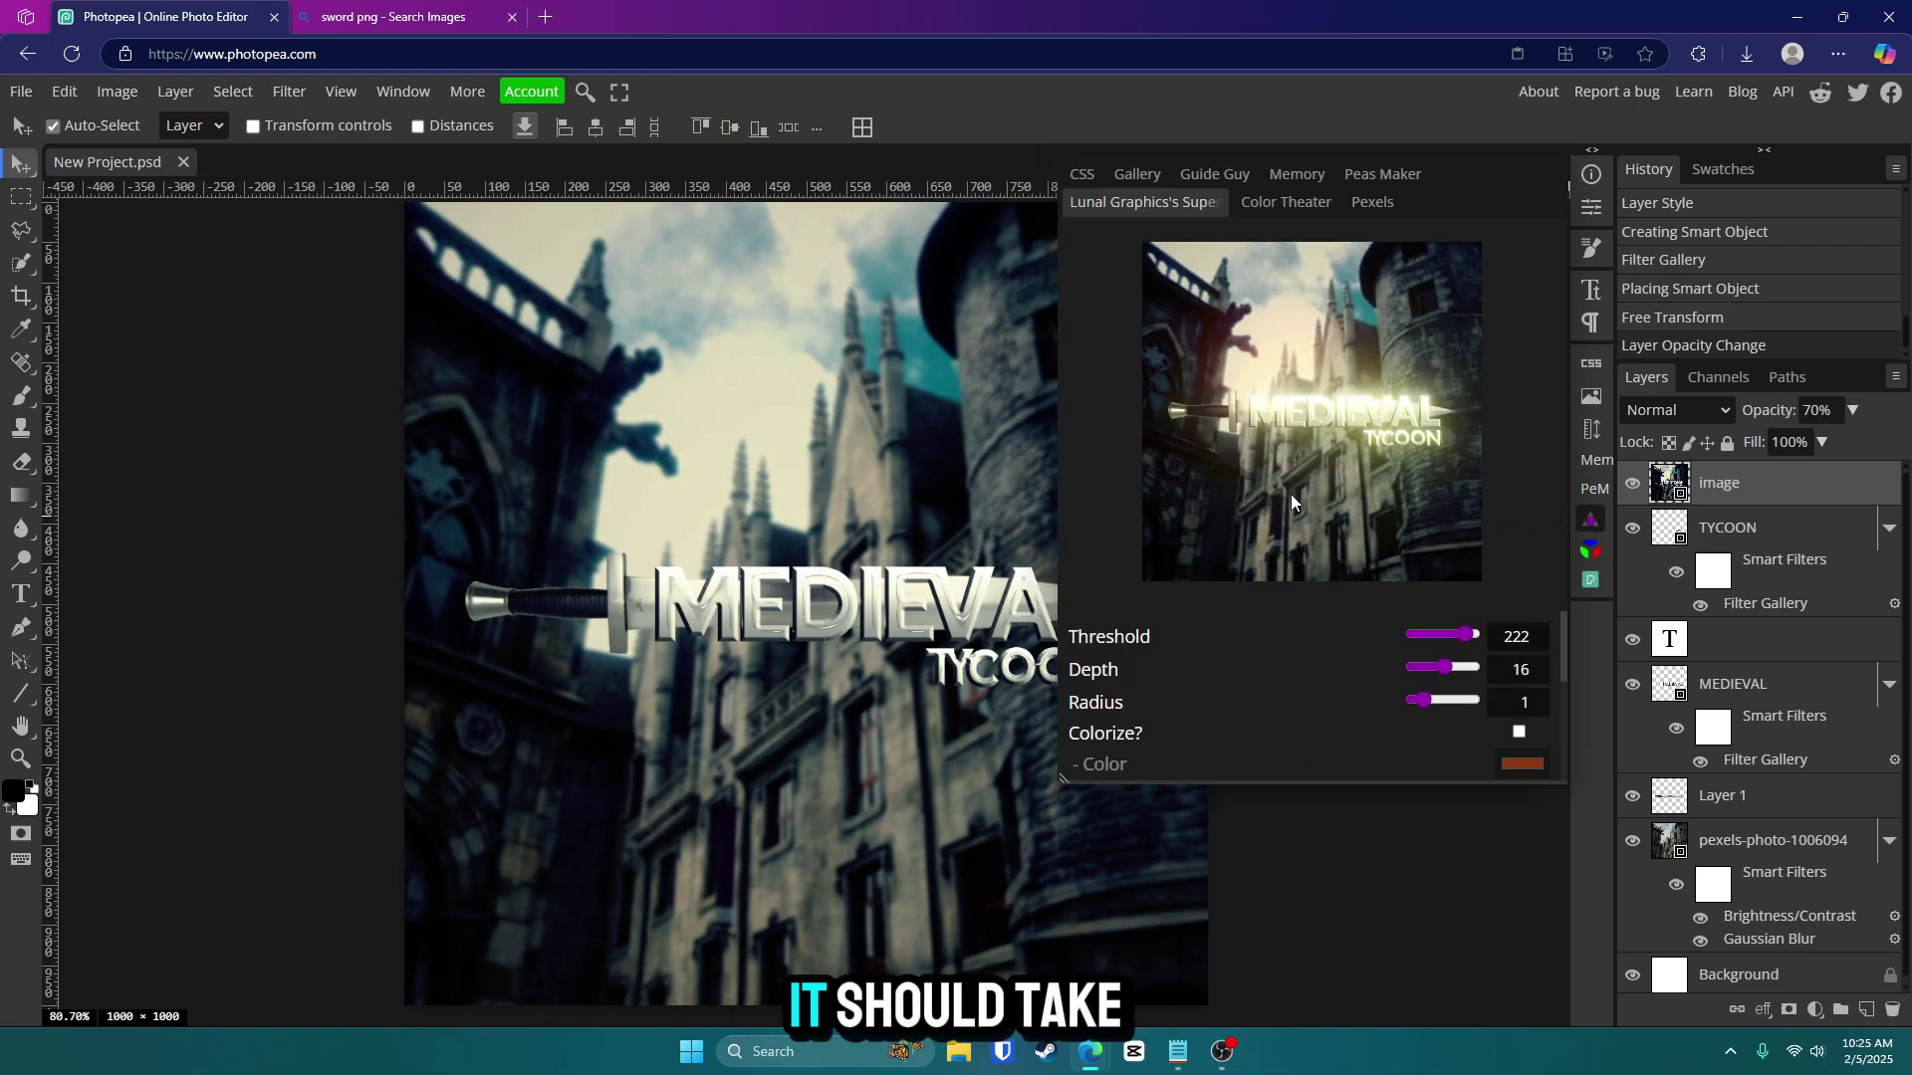
pyautogui.moveTo(1444, 667)
pyautogui.mouseDown()
pyautogui.moveTo(1428, 669)
pyautogui.moveTo(1437, 633)
pyautogui.moveTo(1470, 642)
pyautogui.mouseUp()
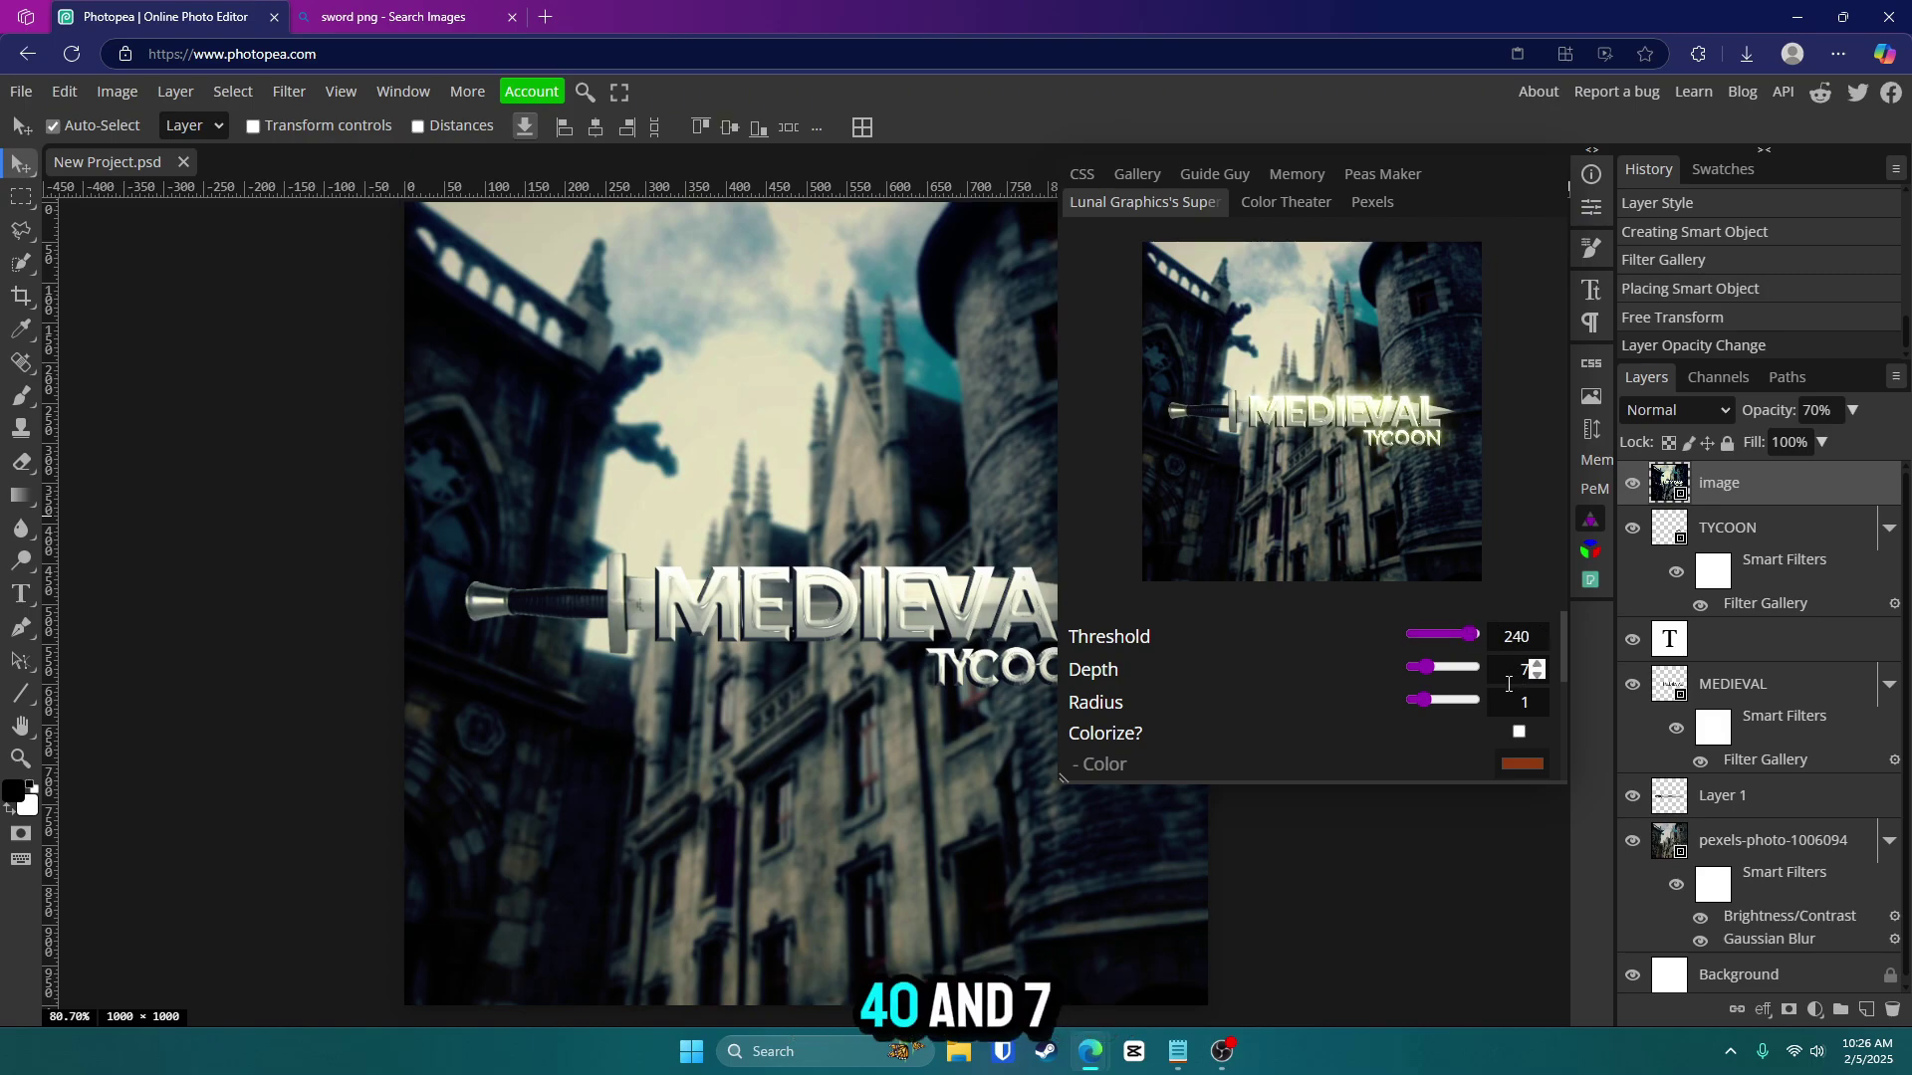
pyautogui.scroll(-1, 1187, 685)
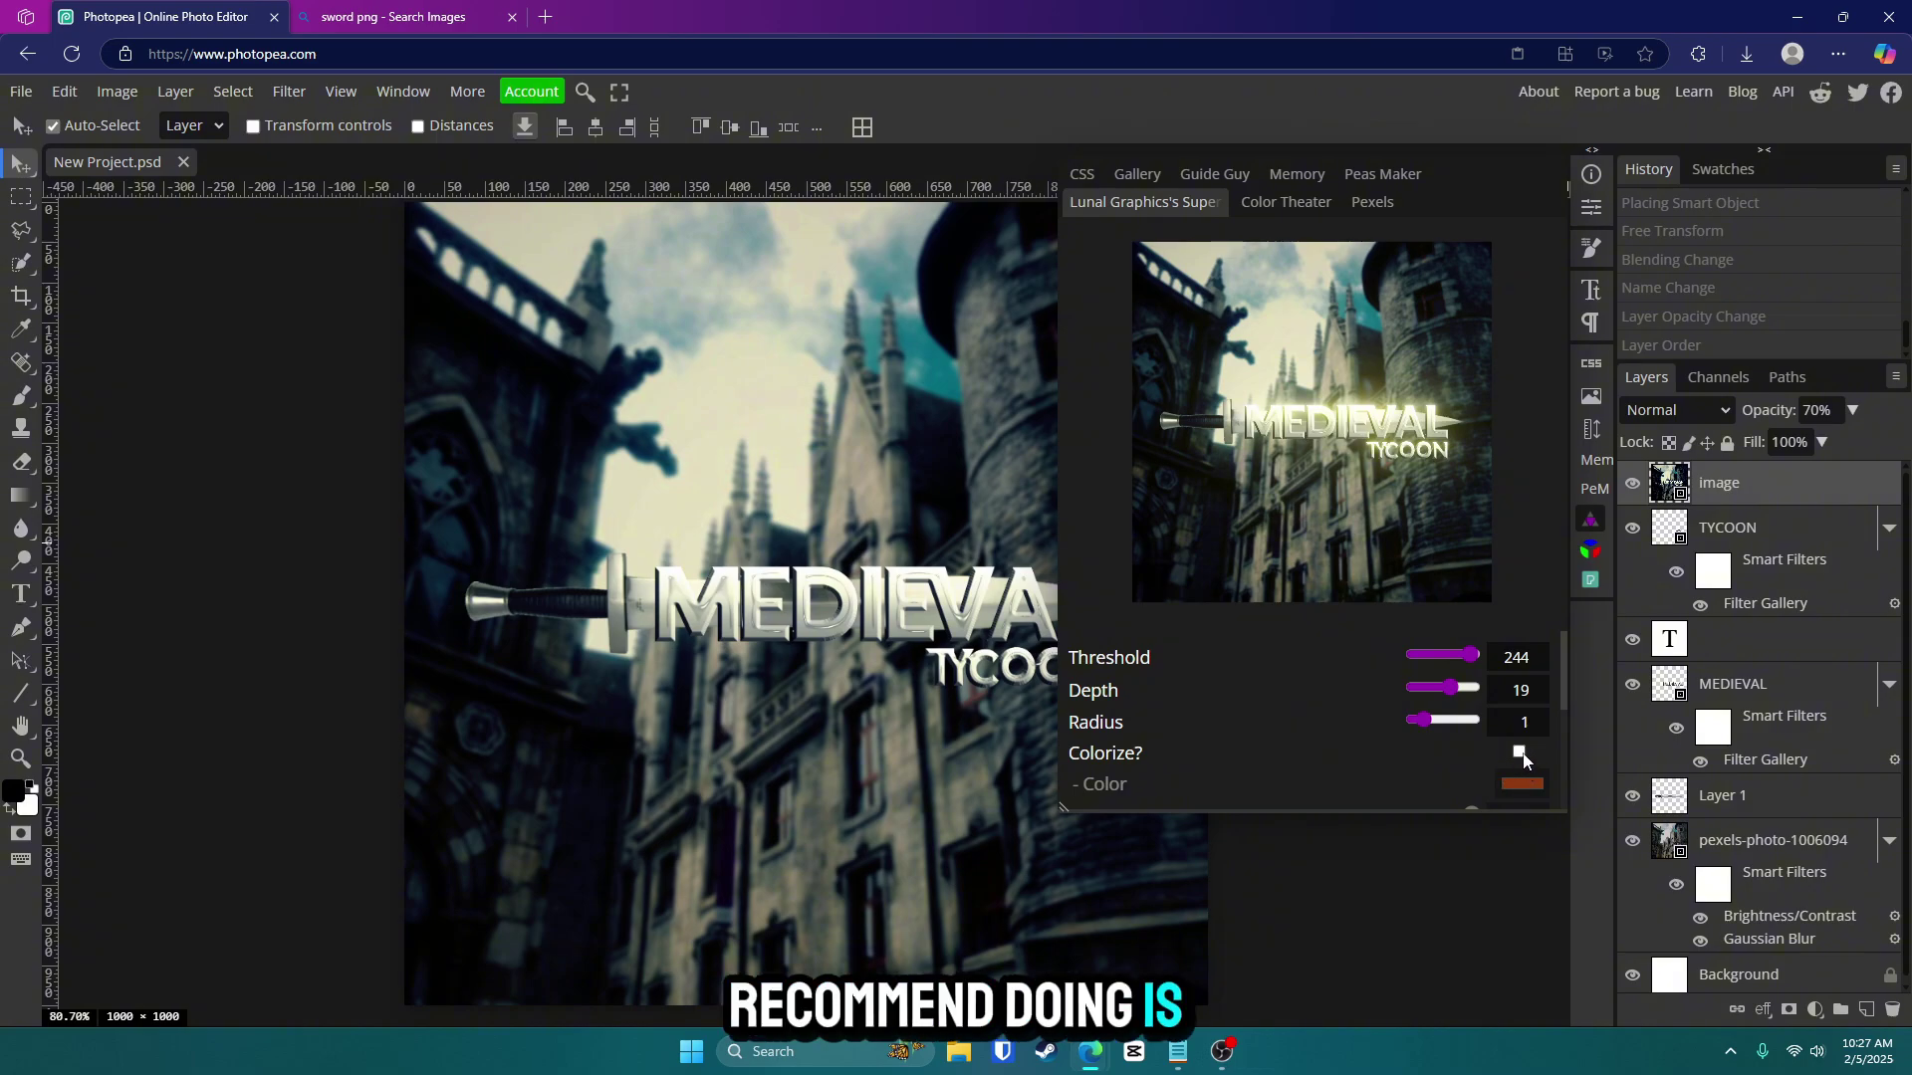
pyautogui.click(1518, 752)
pyautogui.scroll(-2, 1433, 756)
pyautogui.scroll(2, 1441, 755)
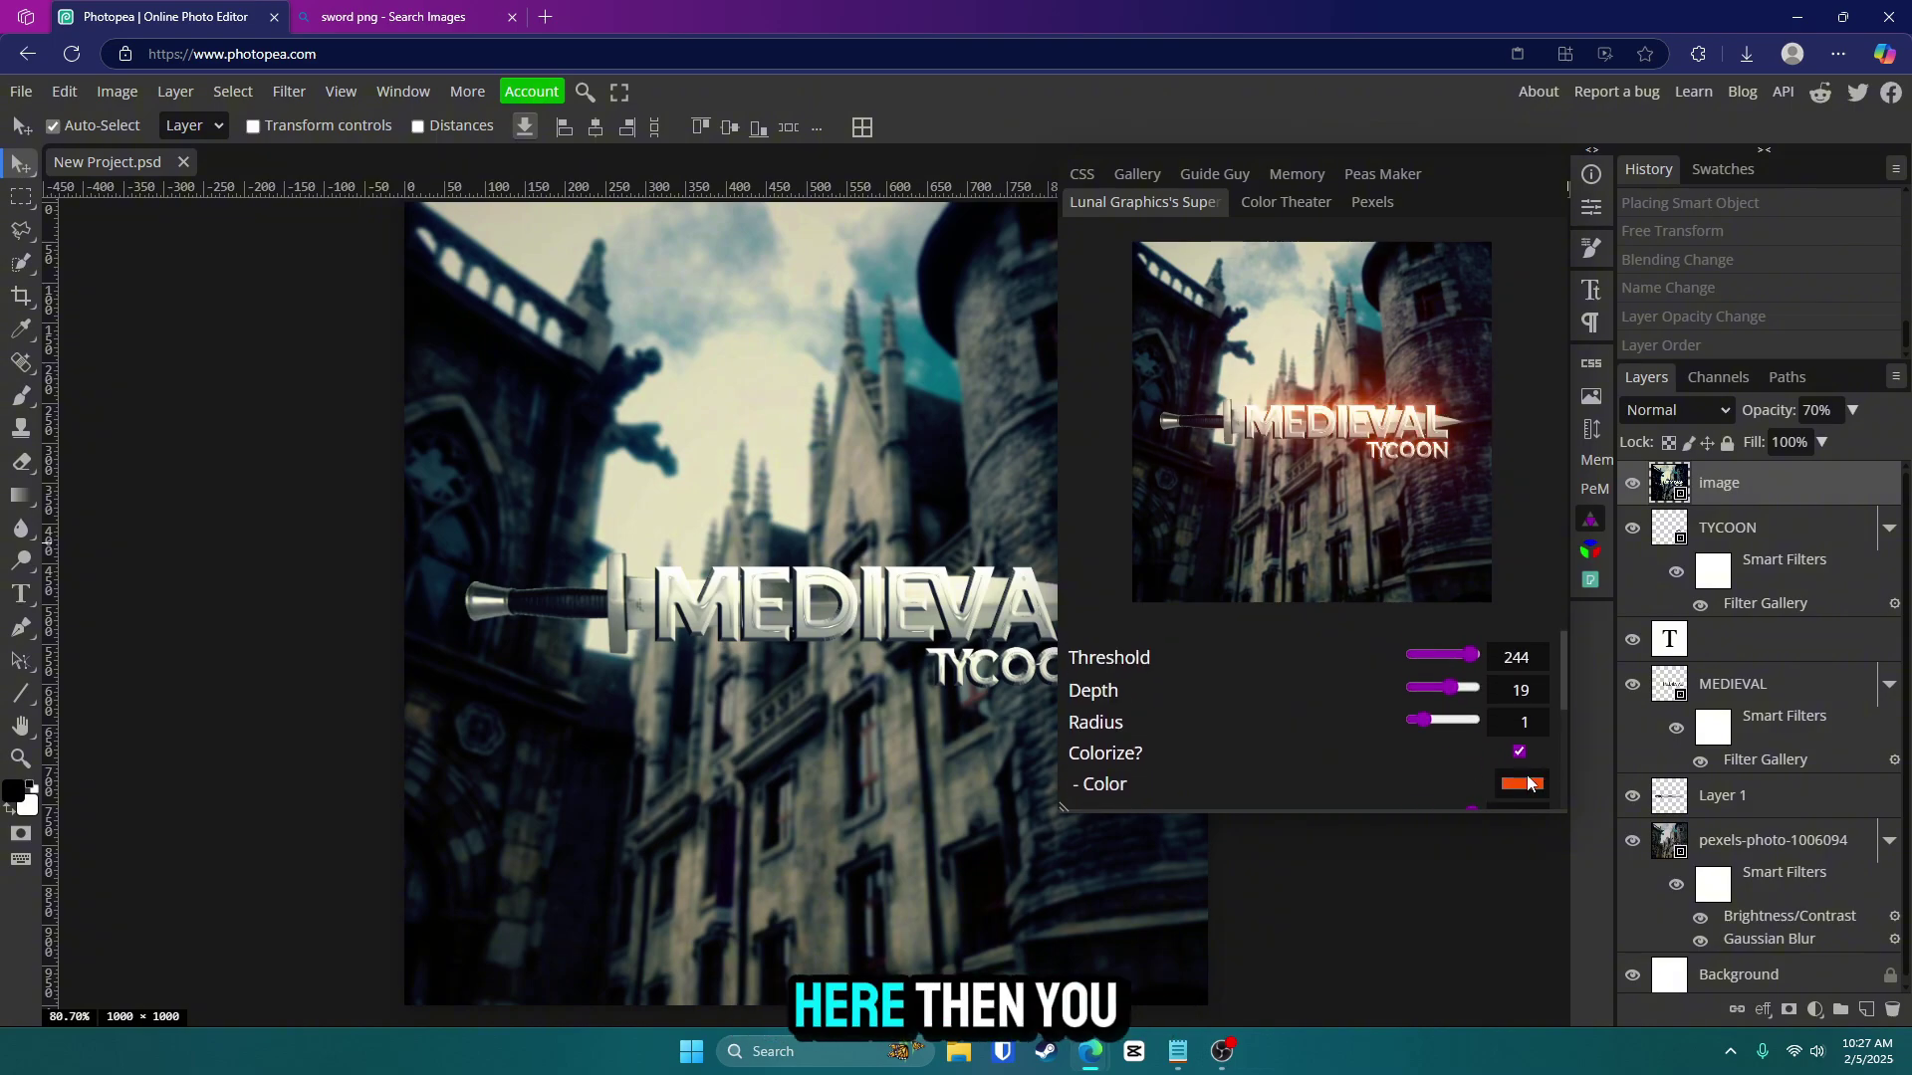
pyautogui.click(1523, 784)
pyautogui.moveTo(1546, 610)
pyautogui.mouseDown()
pyautogui.moveTo(1478, 500)
pyautogui.moveTo(1435, 474)
pyautogui.mouseUp()
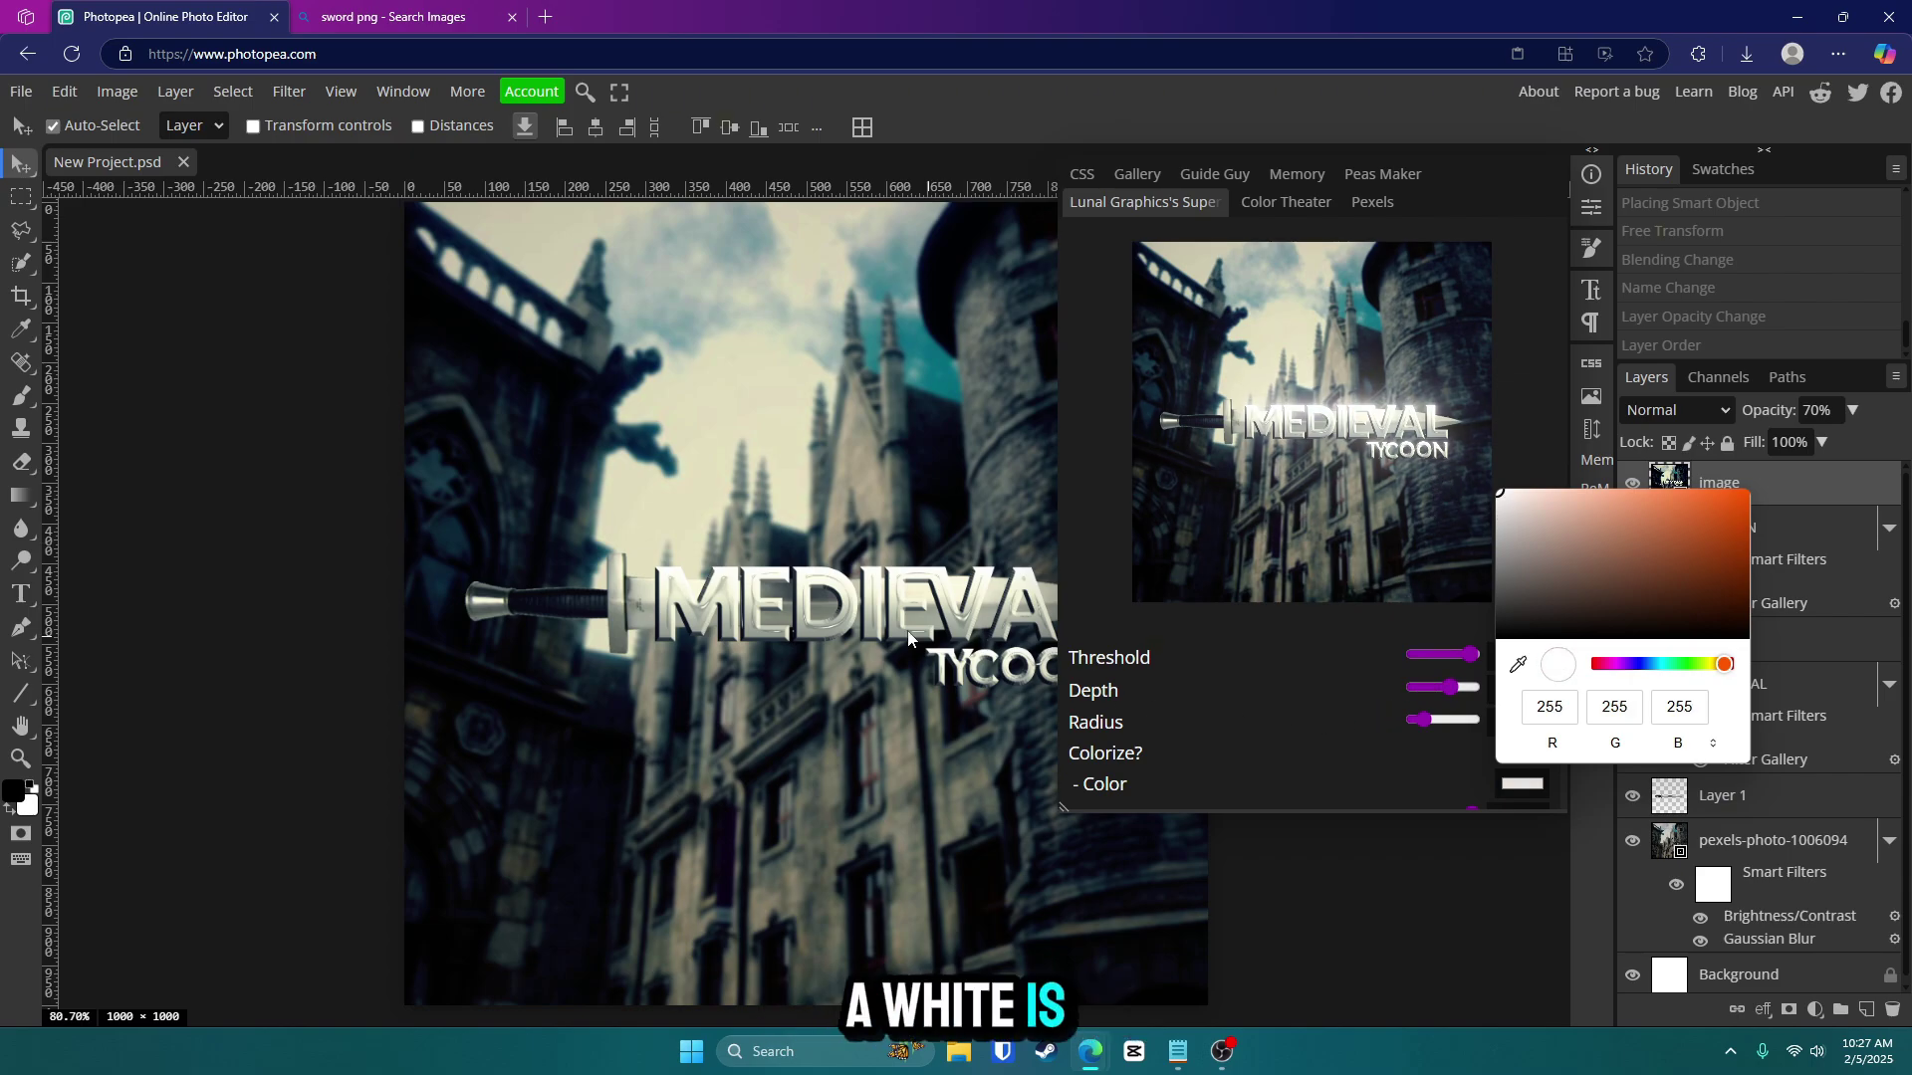
pyautogui.click(1281, 711)
pyautogui.scroll(-3, 1281, 711)
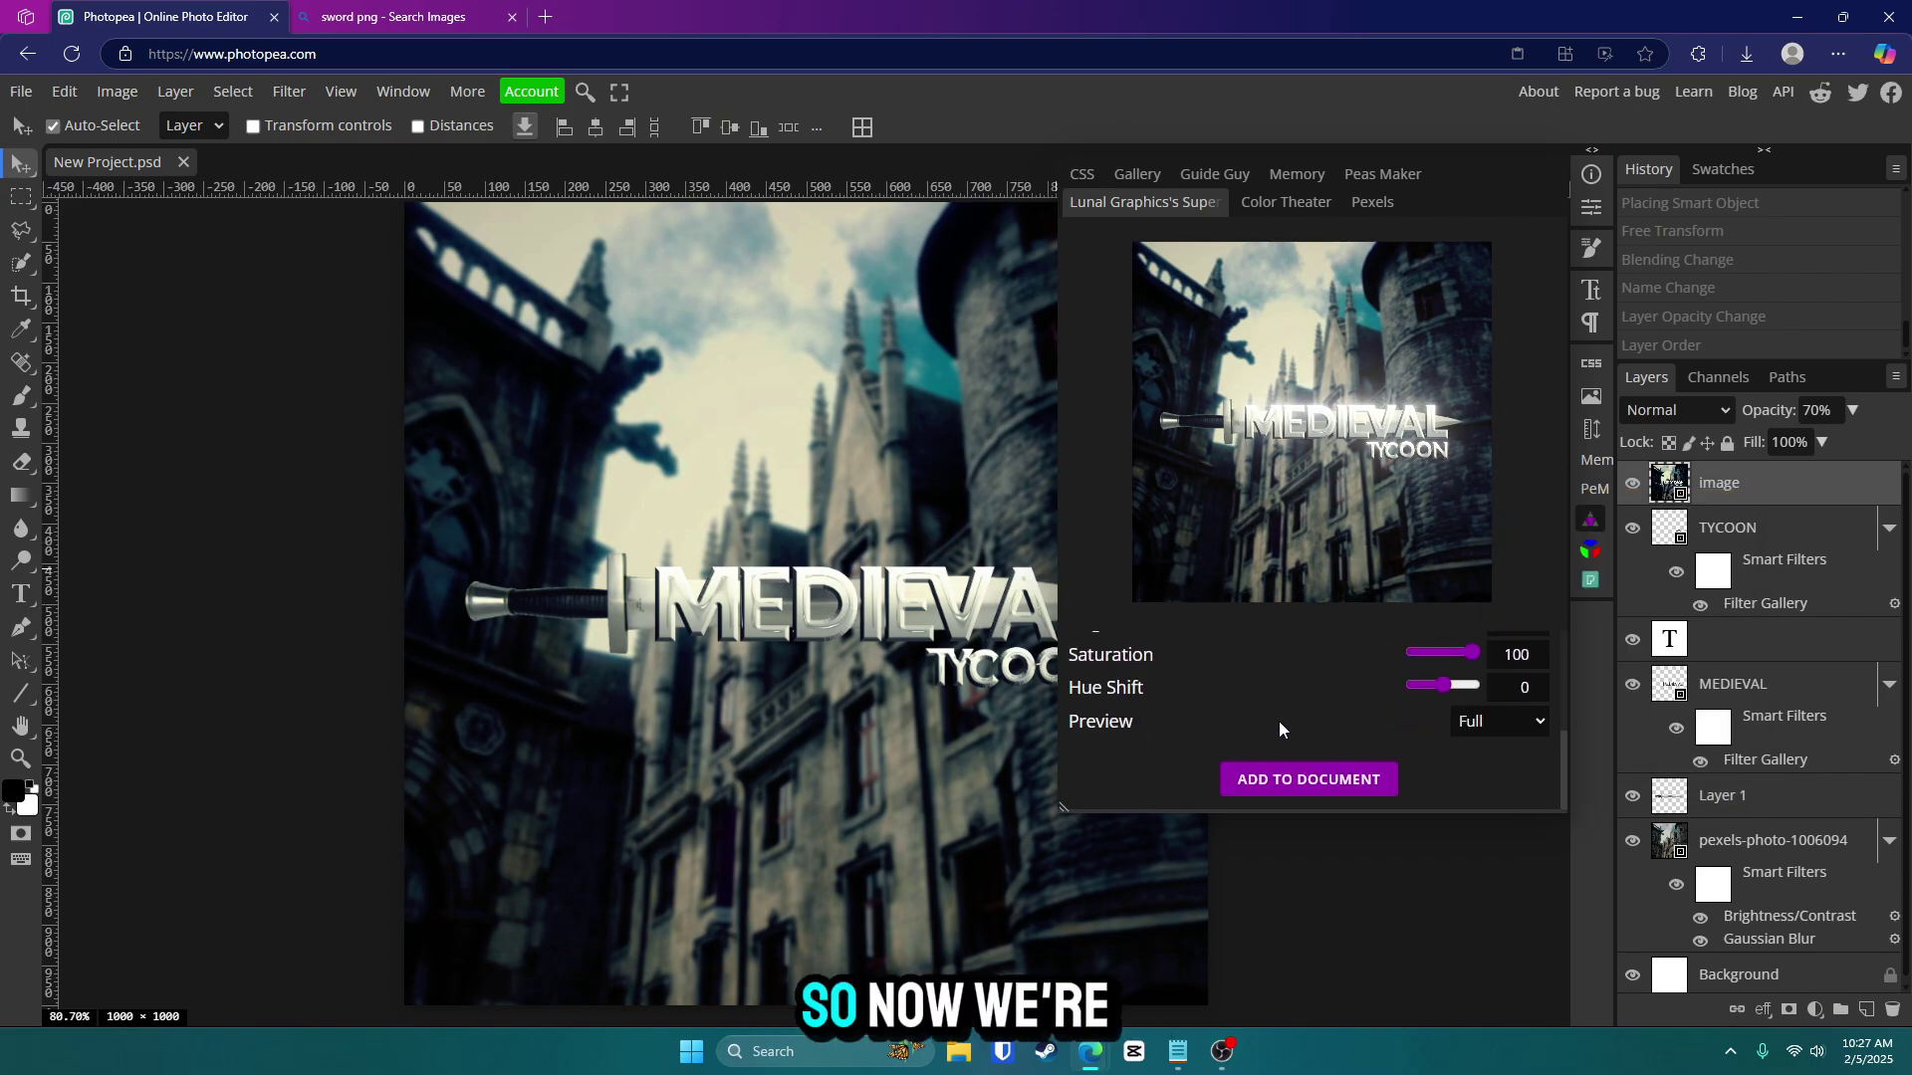
pyautogui.click(1328, 785)
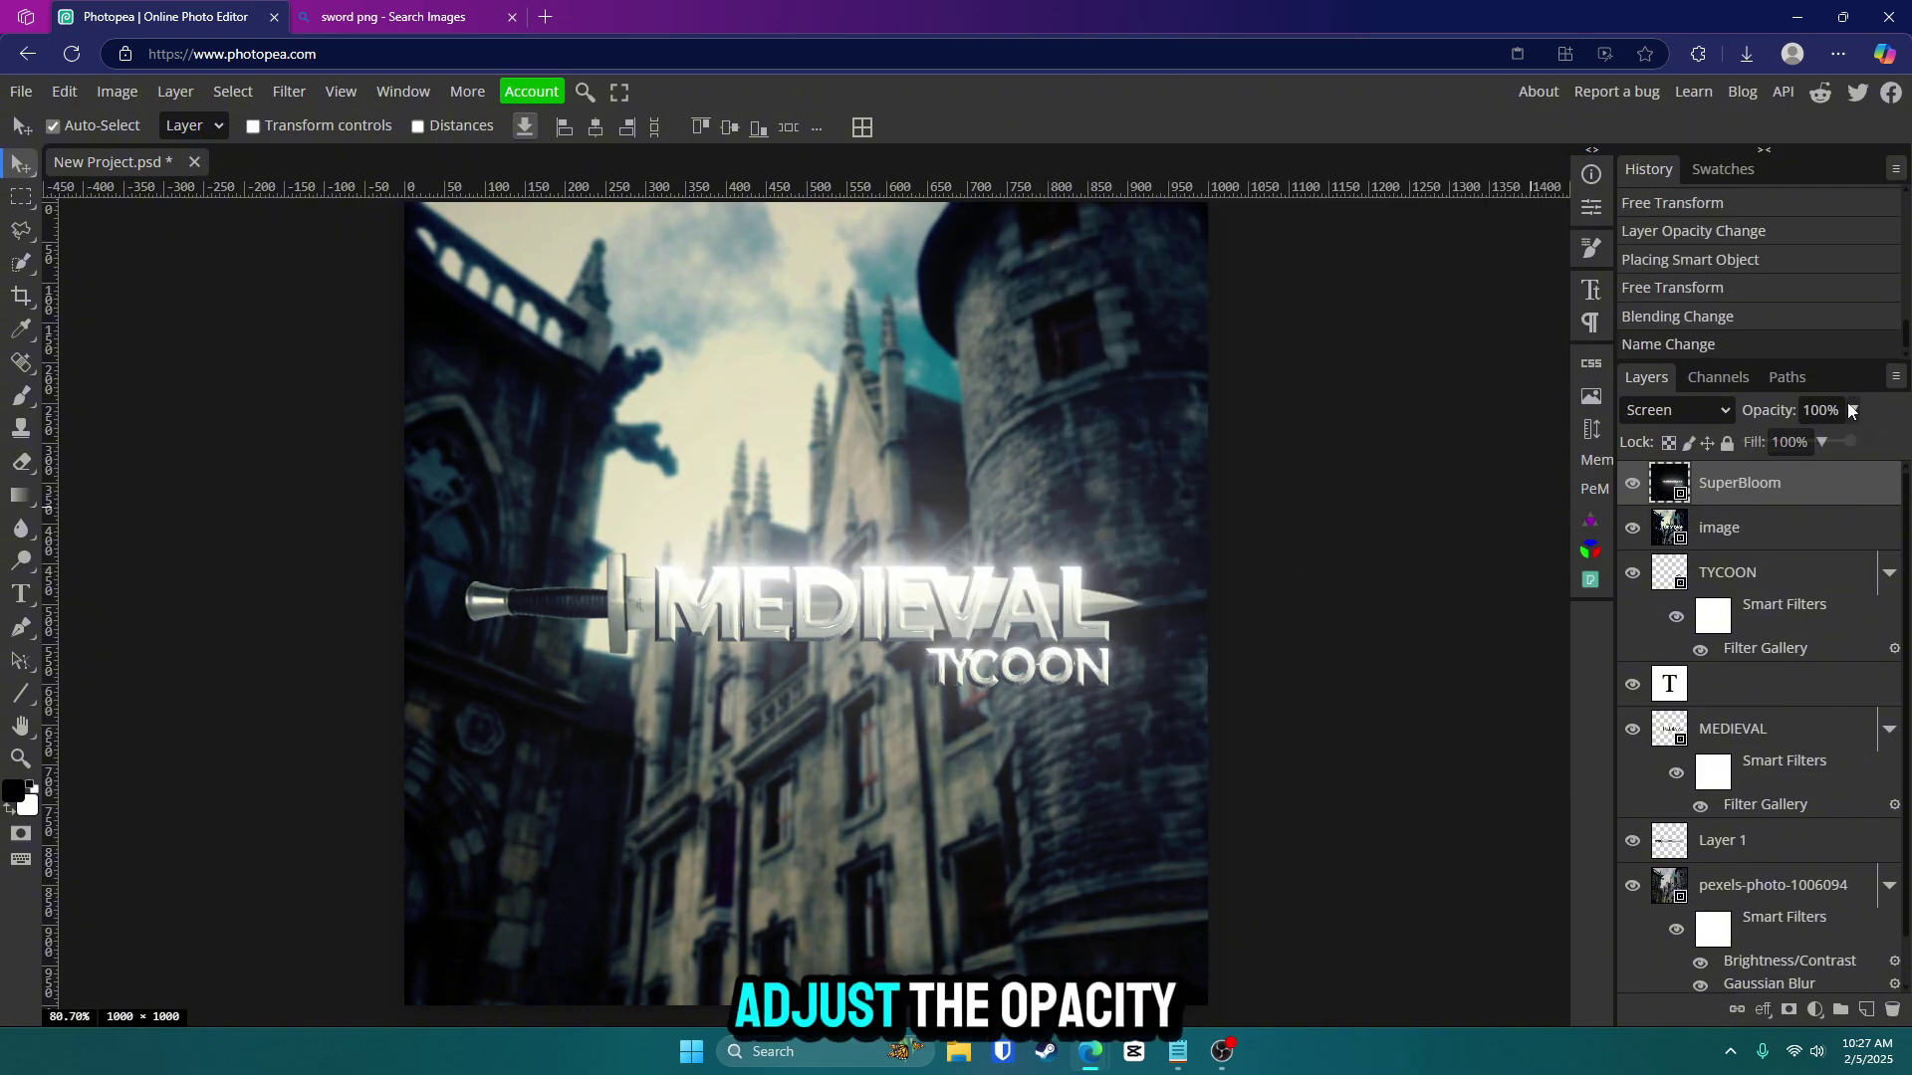
# Lower the SuperBloom glow layer's opacity to 58%.
pyautogui.click(1852, 410)
pyautogui.moveTo(1836, 441); pyautogui.dragTo(1810, 450)
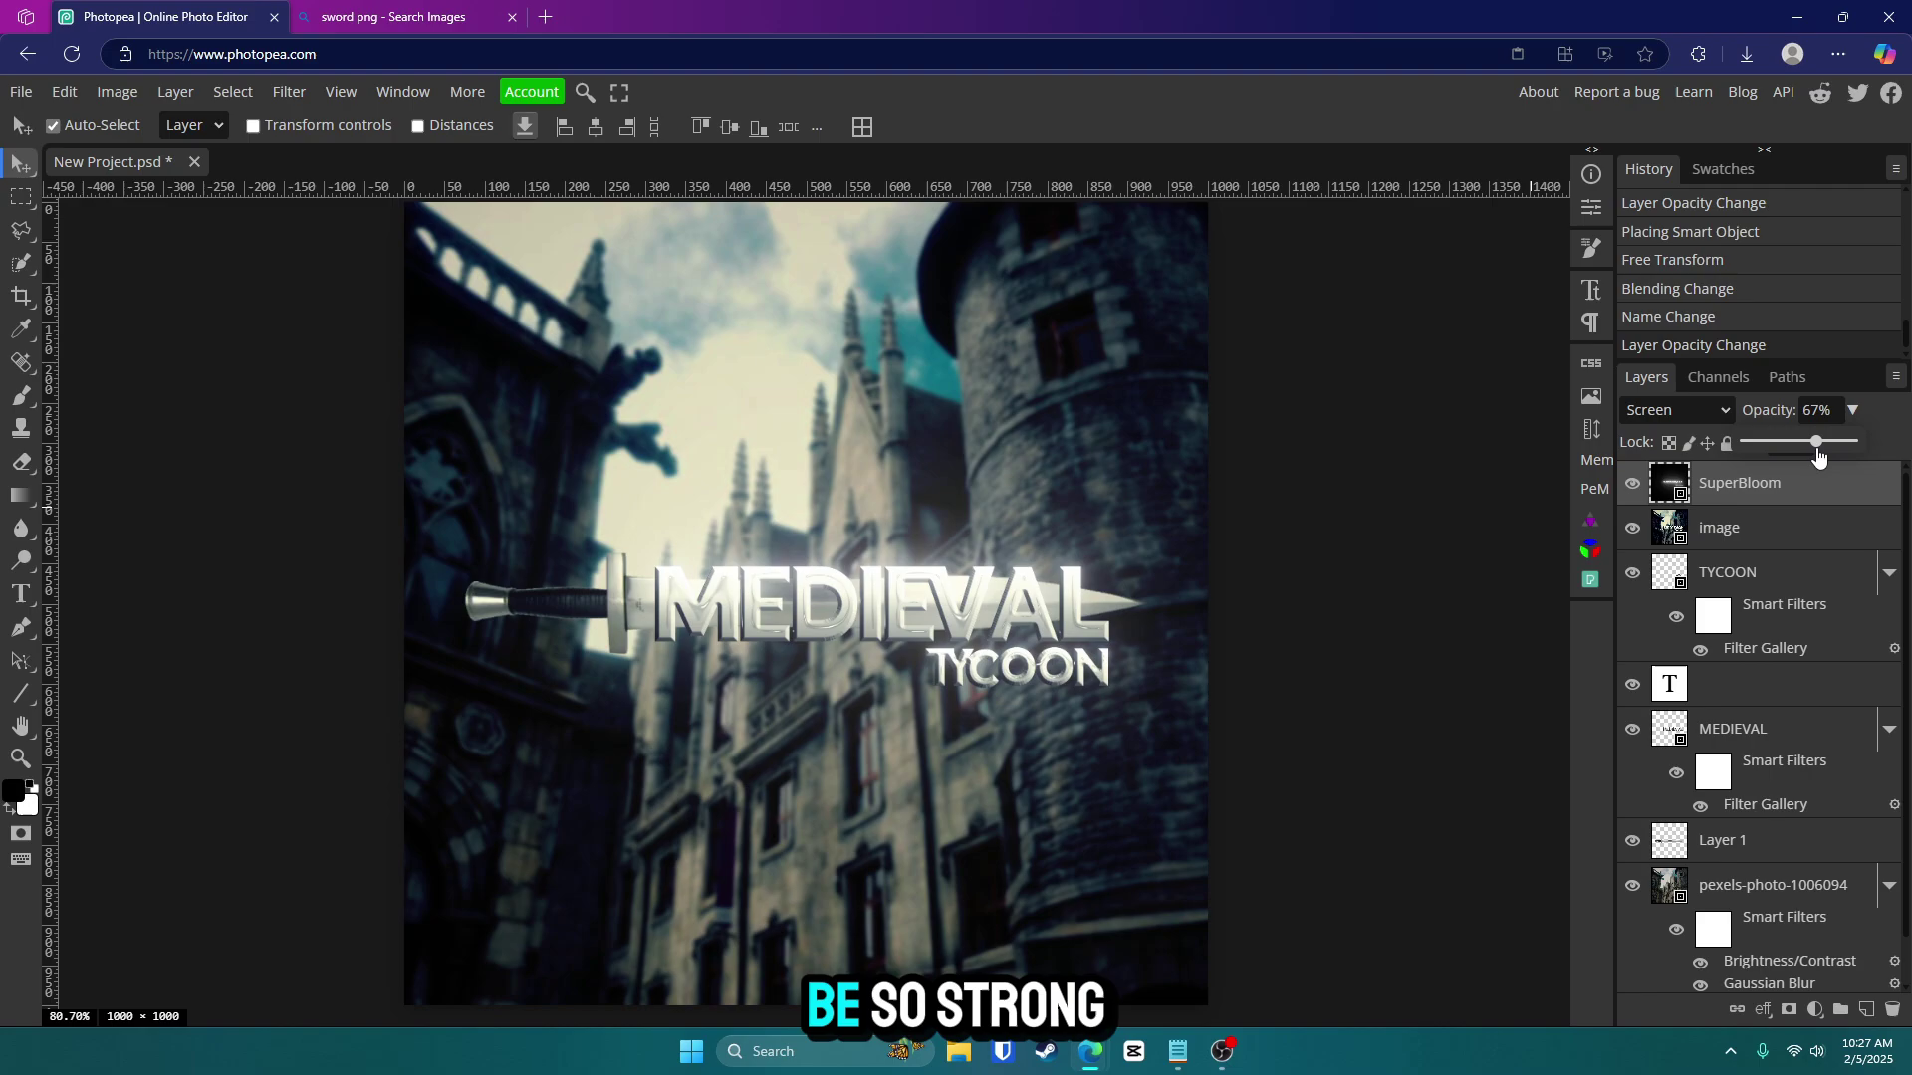
pyautogui.press('z')
pyautogui.scroll(-1, 594, 596)
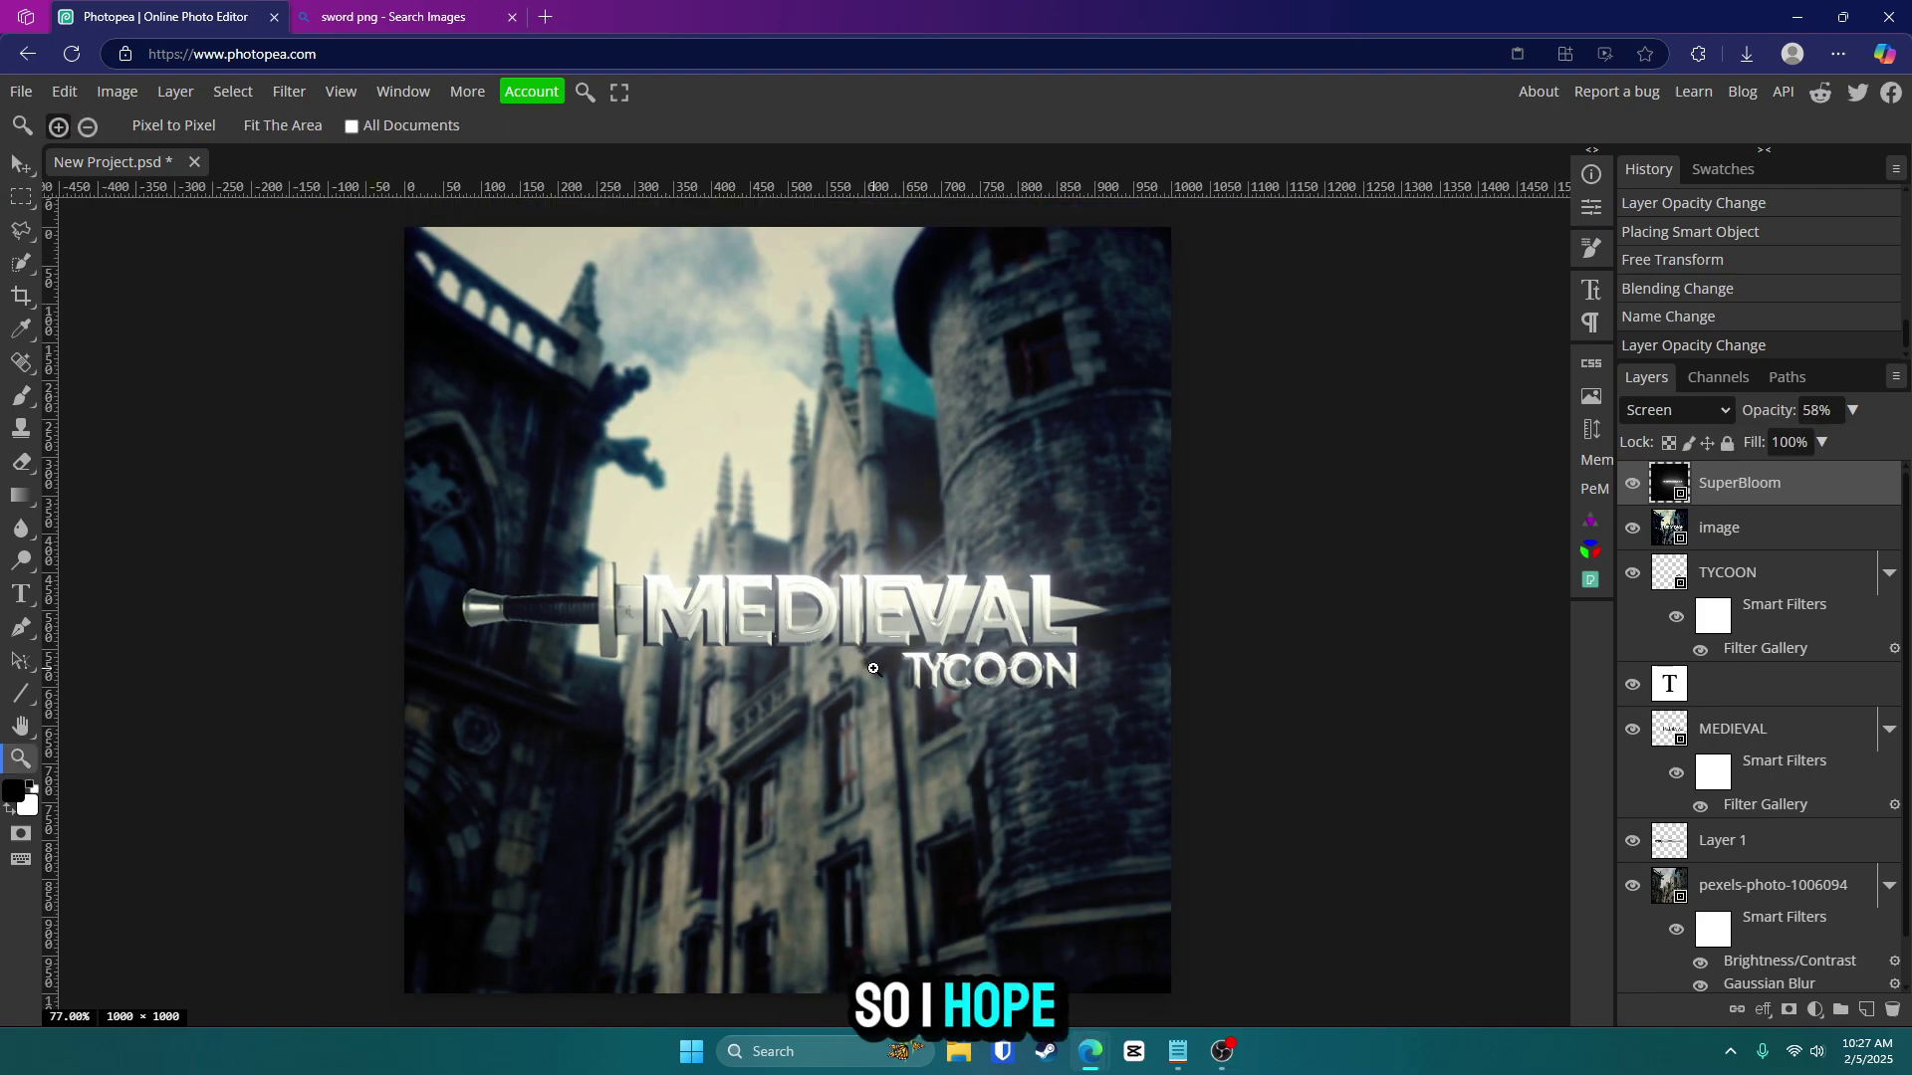